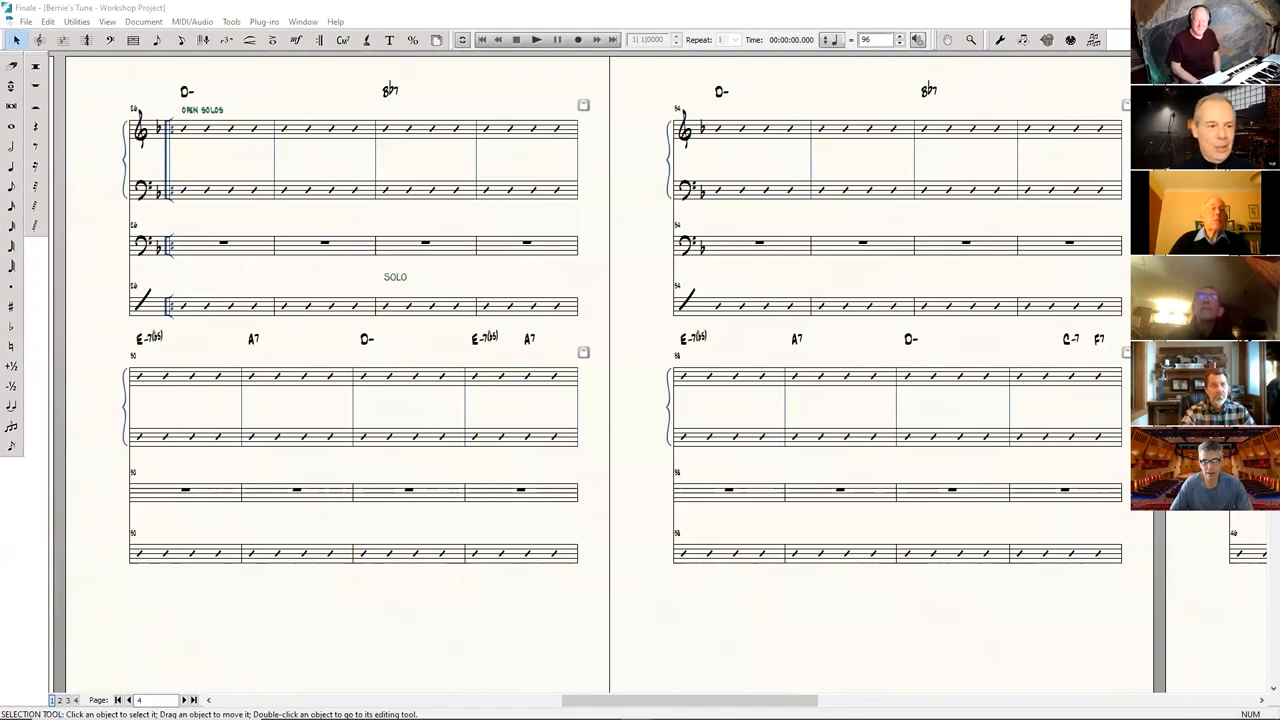
Look through the Bernie's Tune score from the opening melody to the open solos section, examining the bass part.
left_click_drag(197, 598, 1142, 645)
left_click_drag(423, 625, 1143, 630)
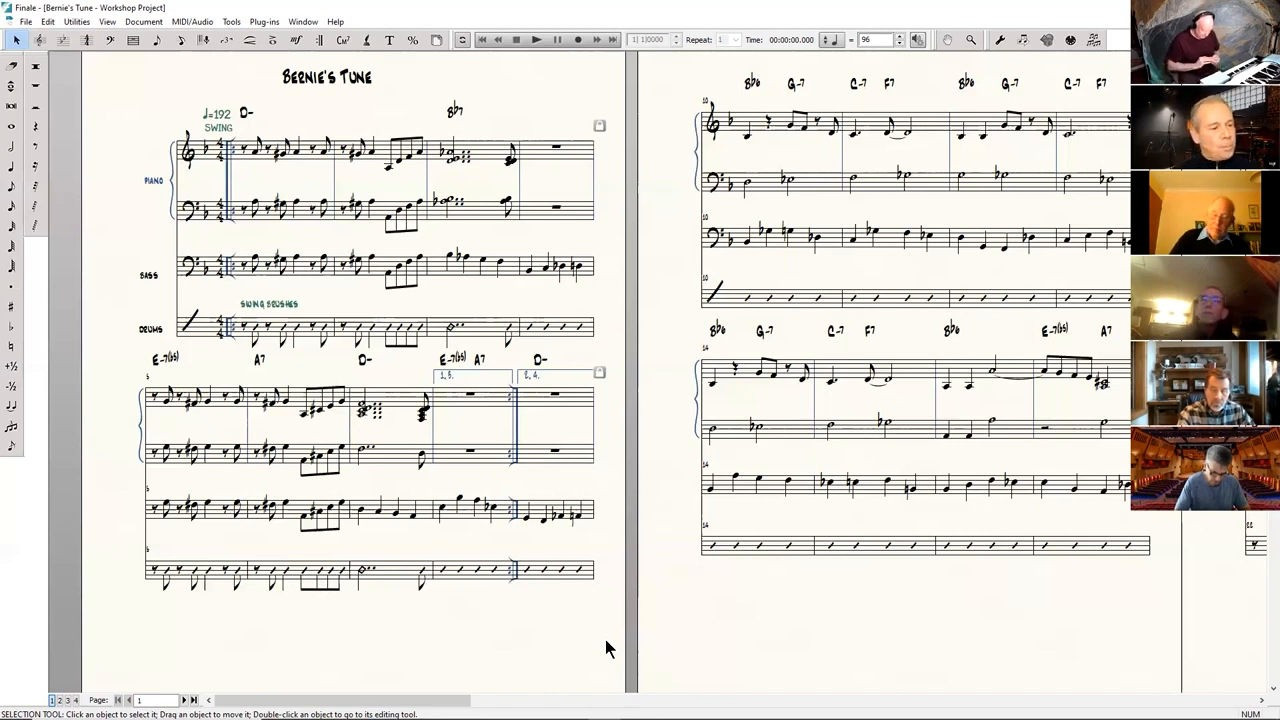
left_click_drag(1211, 632, 688, 613)
left_click_drag(1214, 691, 571, 611)
left_click_drag(803, 631, 1224, 607)
left_click_drag(420, 563, 926, 602)
left_click_drag(287, 601, 674, 606)
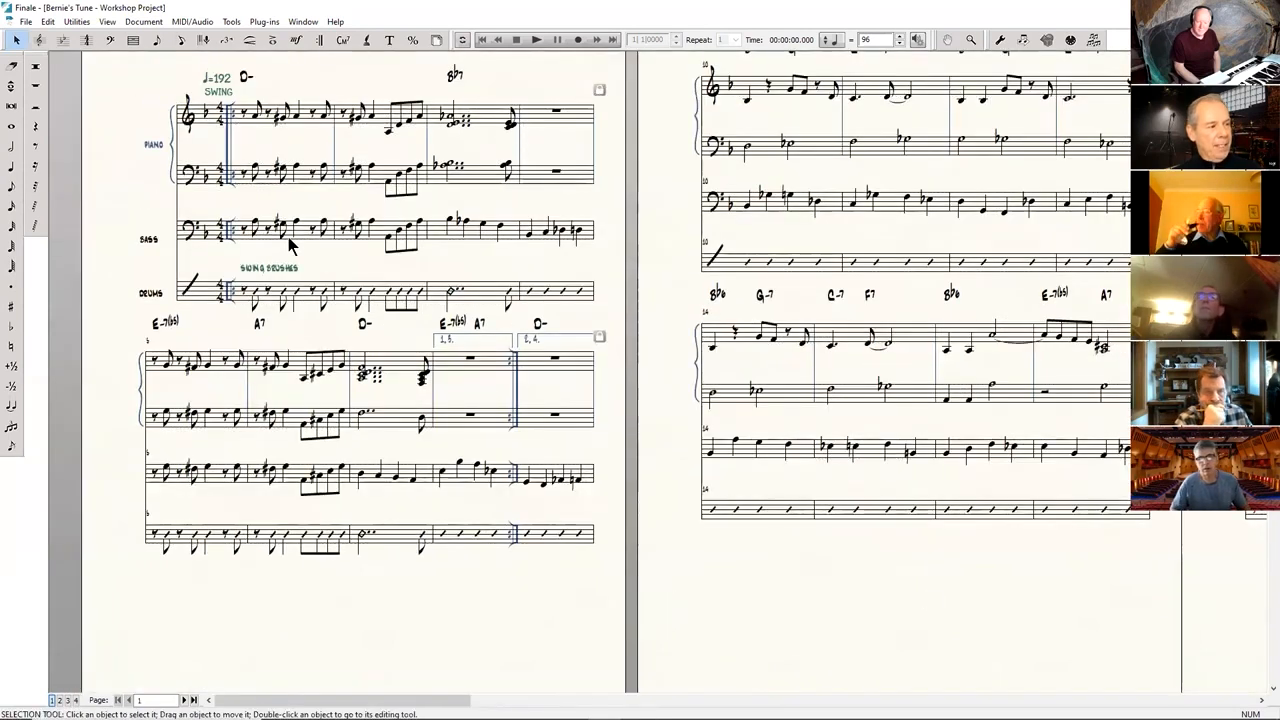
left_click(291, 245)
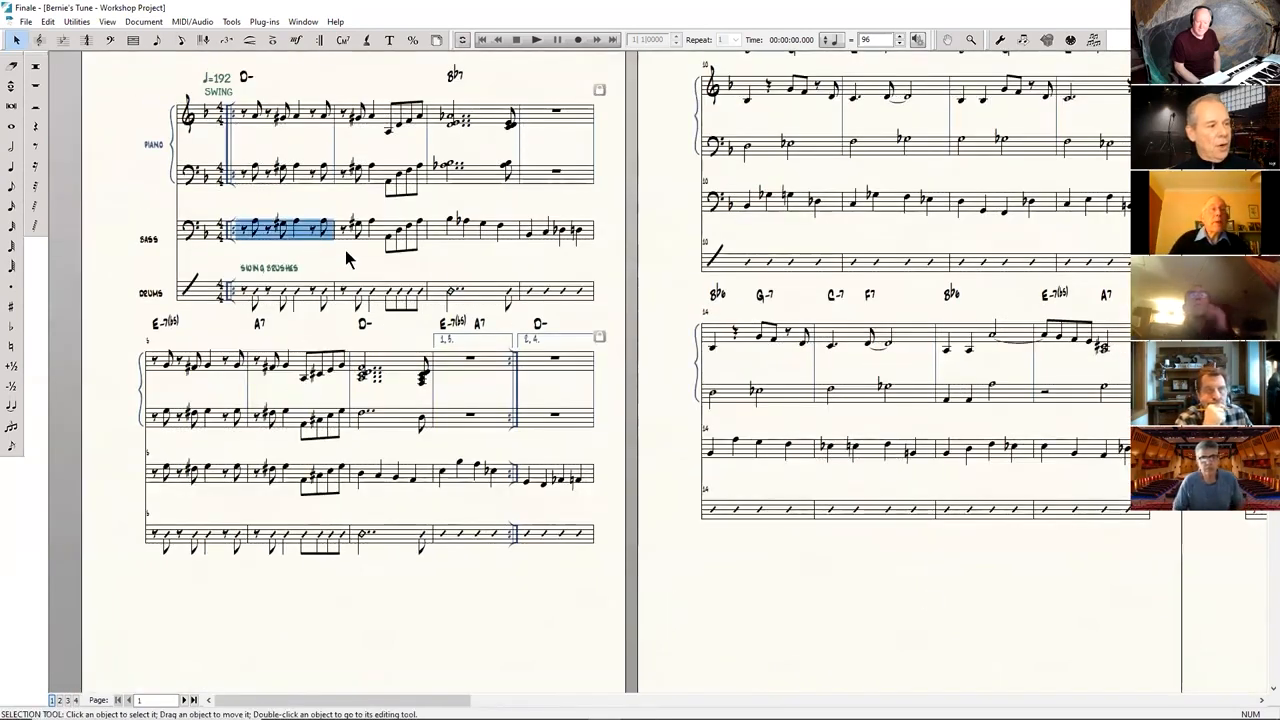
left_click_drag(1100, 549, 625, 553)
left_click_drag(976, 583, 352, 562)
left_click_drag(958, 624, 553, 623)
left_click_drag(751, 618, 829, 664)
left_click_drag(756, 645, 801, 663)
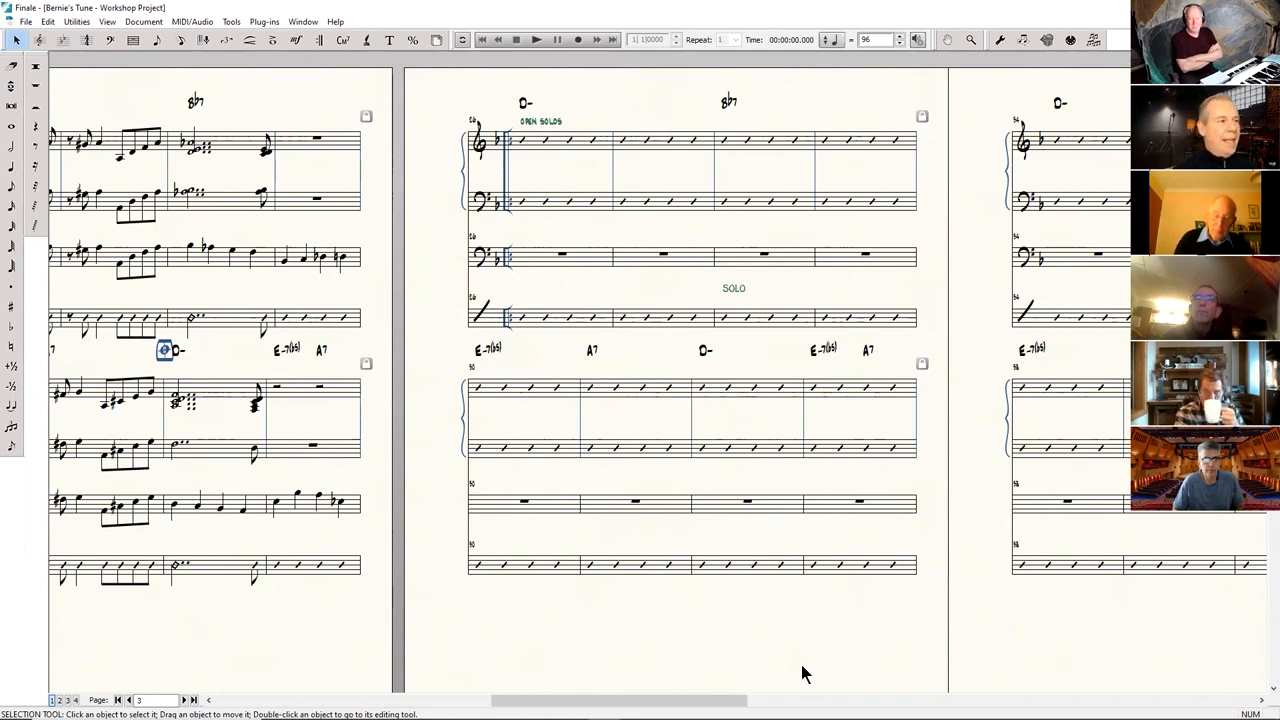
Use Speedy Entry to put a quarter-note D on the first beat of the bass staff where the open solos begin.
left_click(182, 36)
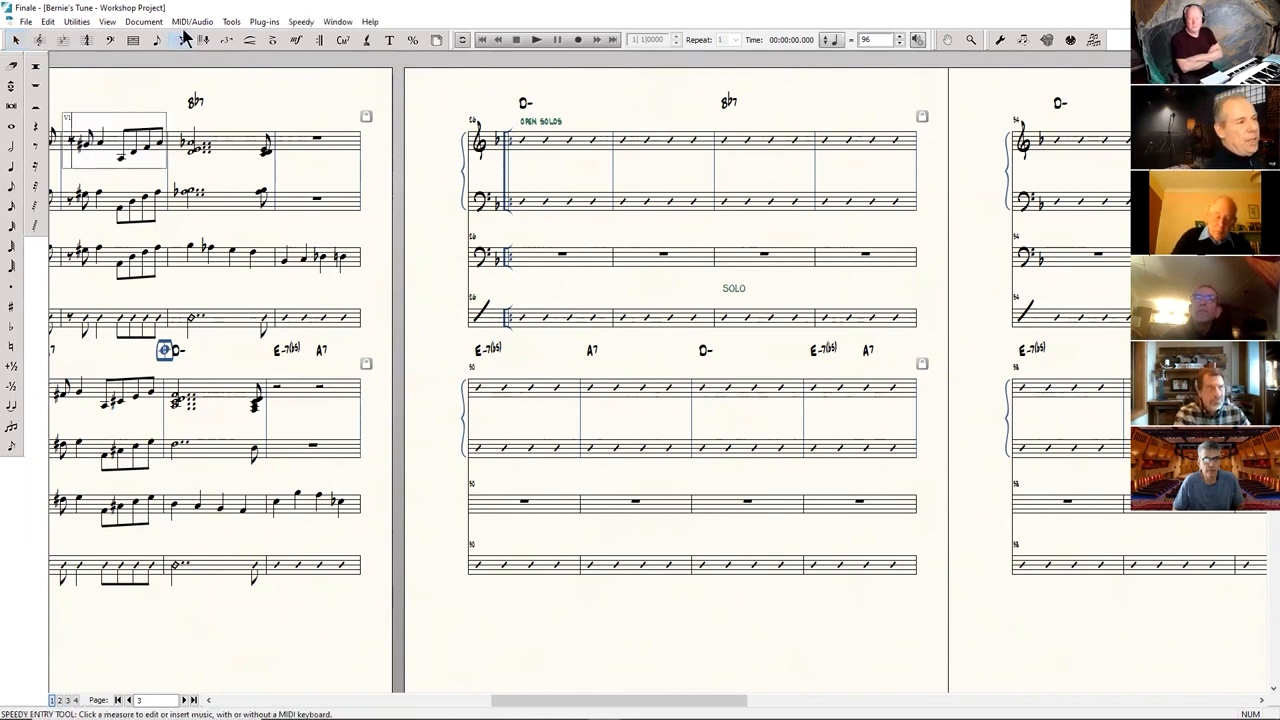
left_click(557, 252)
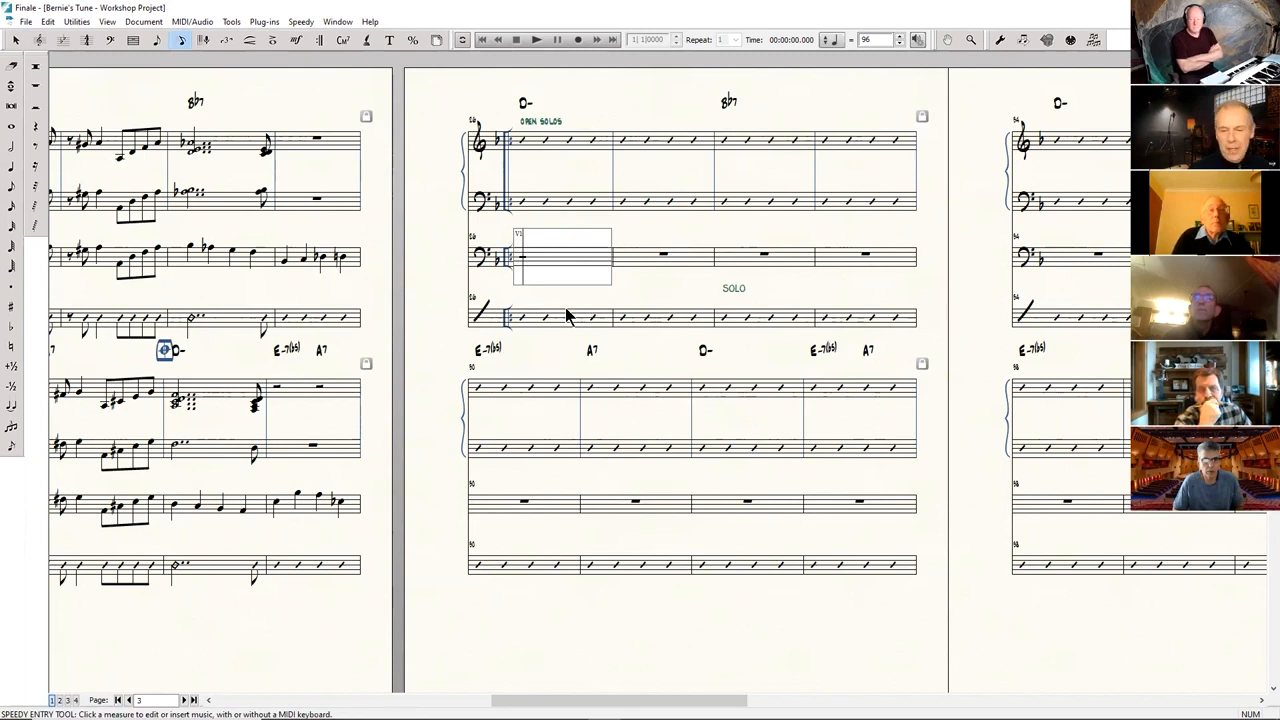
key("4")
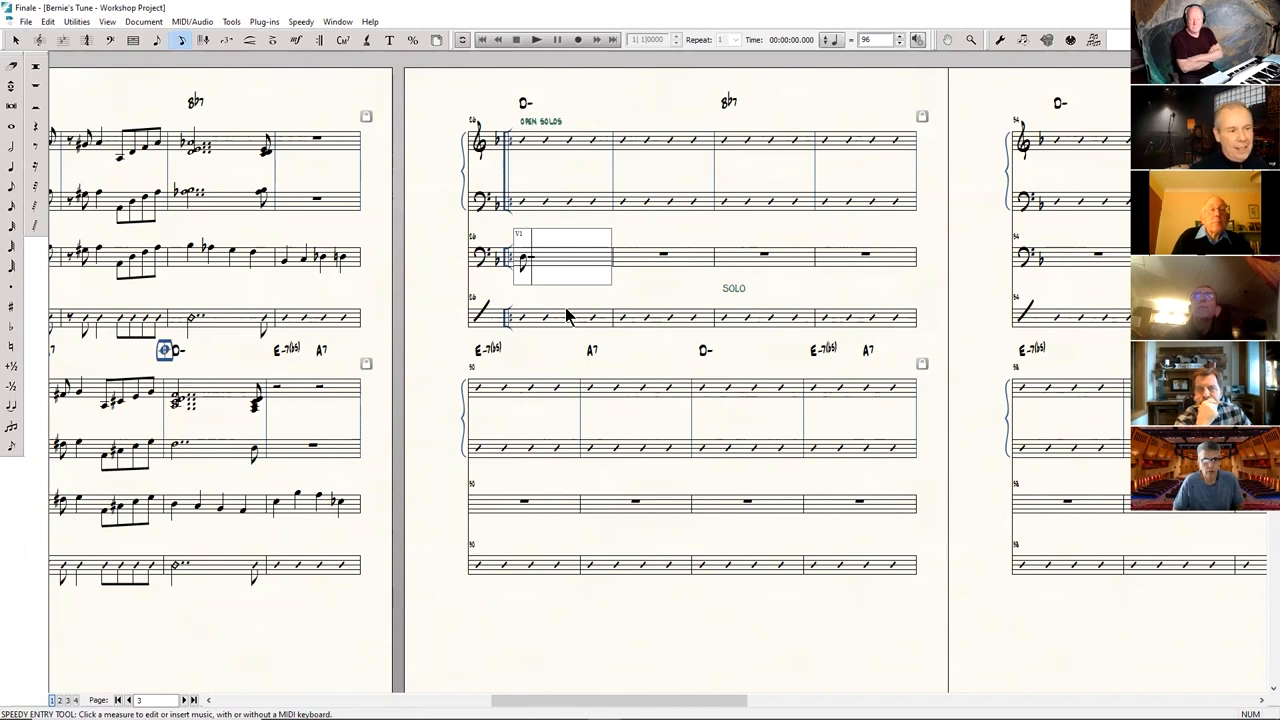
key("Delete")
key("5")
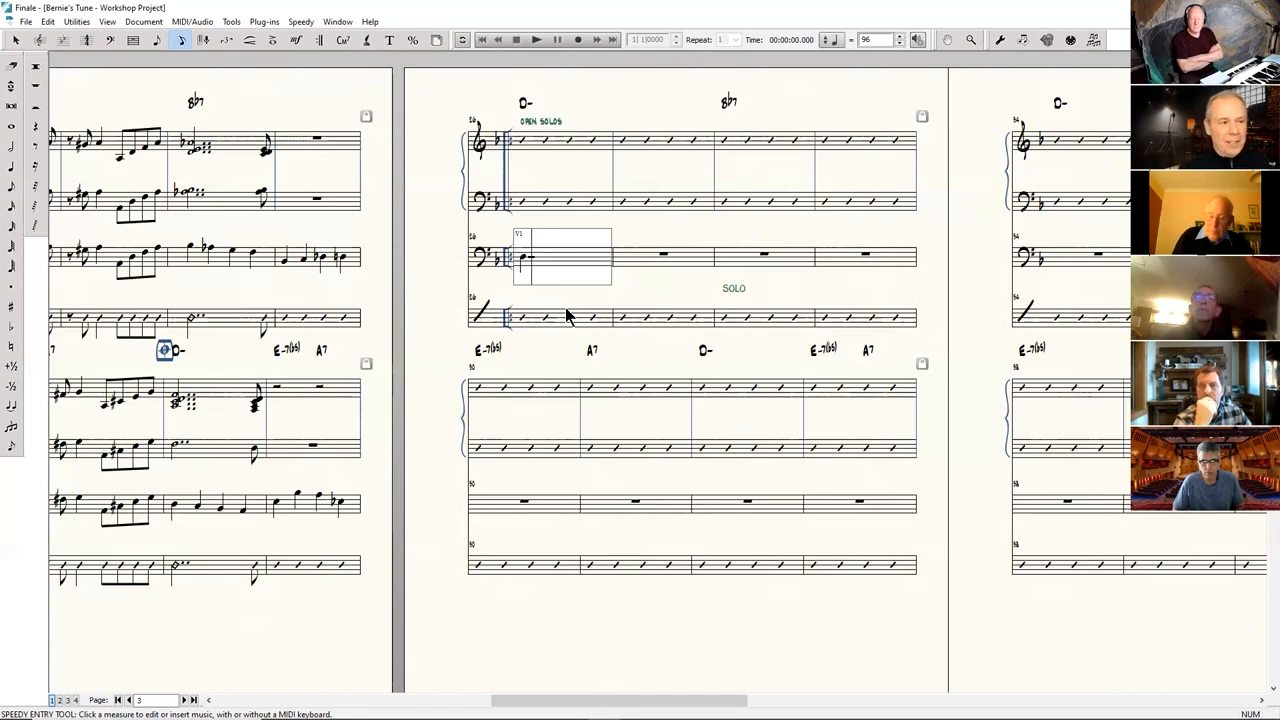
Try a quarter-note B-flat at the start of the bass staff's Bb7 measure in the open solos, and delete the D from the first measure.
left_click(765, 262)
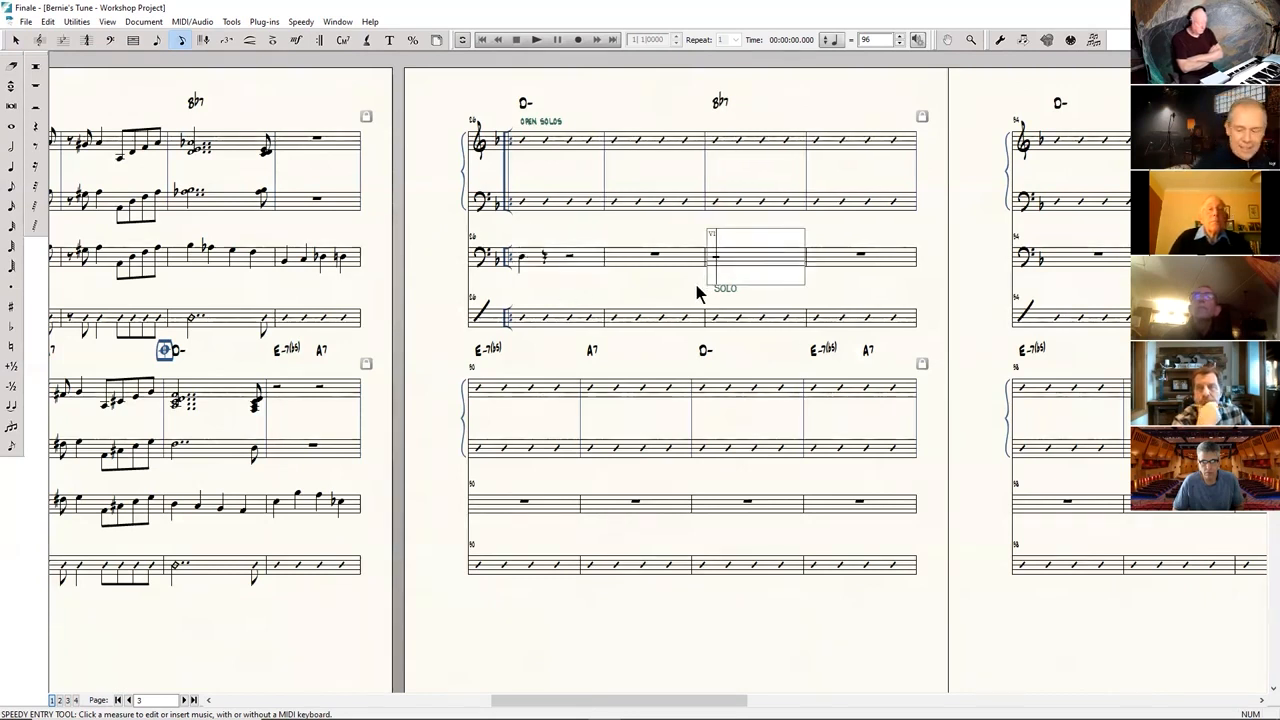
key("5")
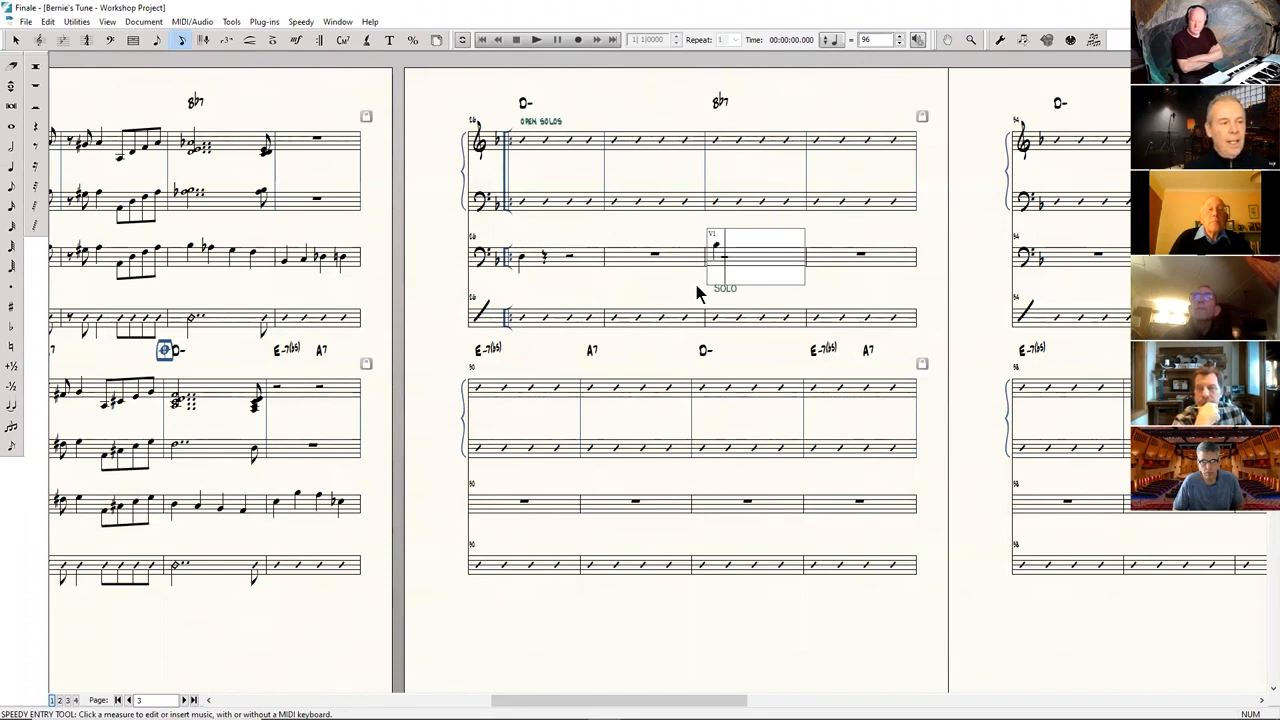
left_click(552, 300)
key("Delete")
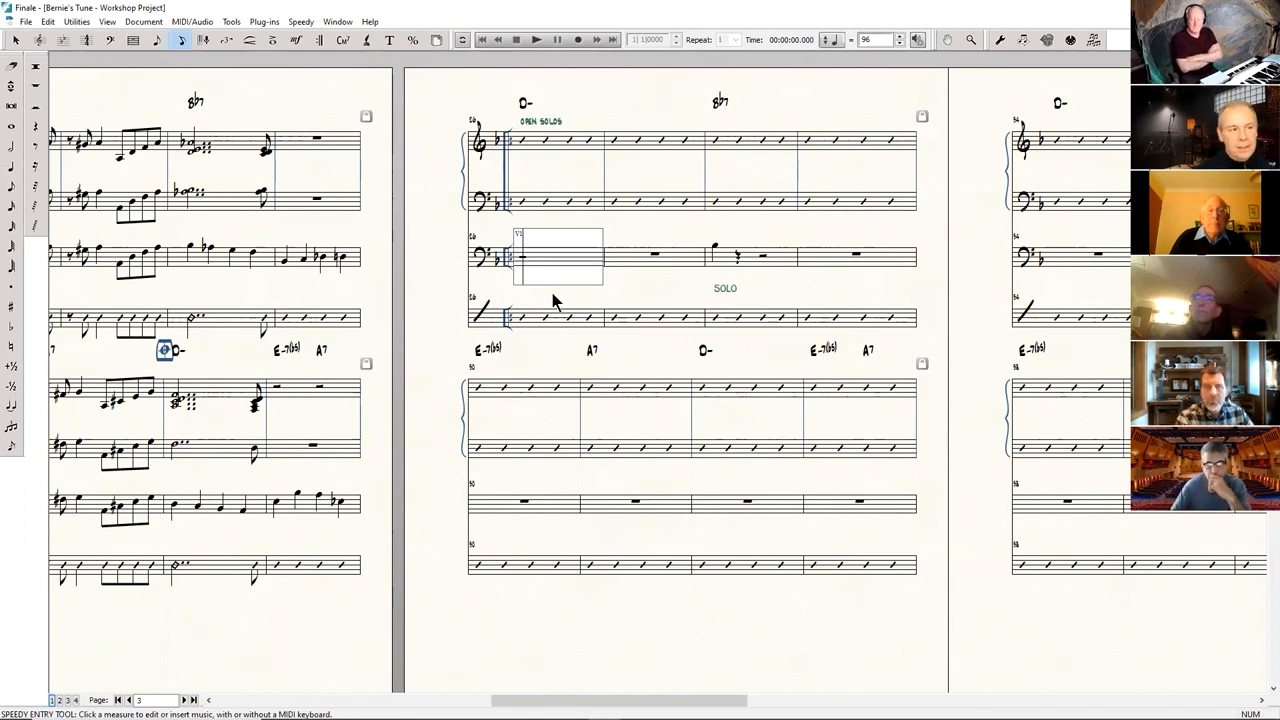
Fill the first two open-solo measures of the bass staff with quarter notes ascending from D: D E F G, A B-flat C D.
key("5")
key("5")
key("5")
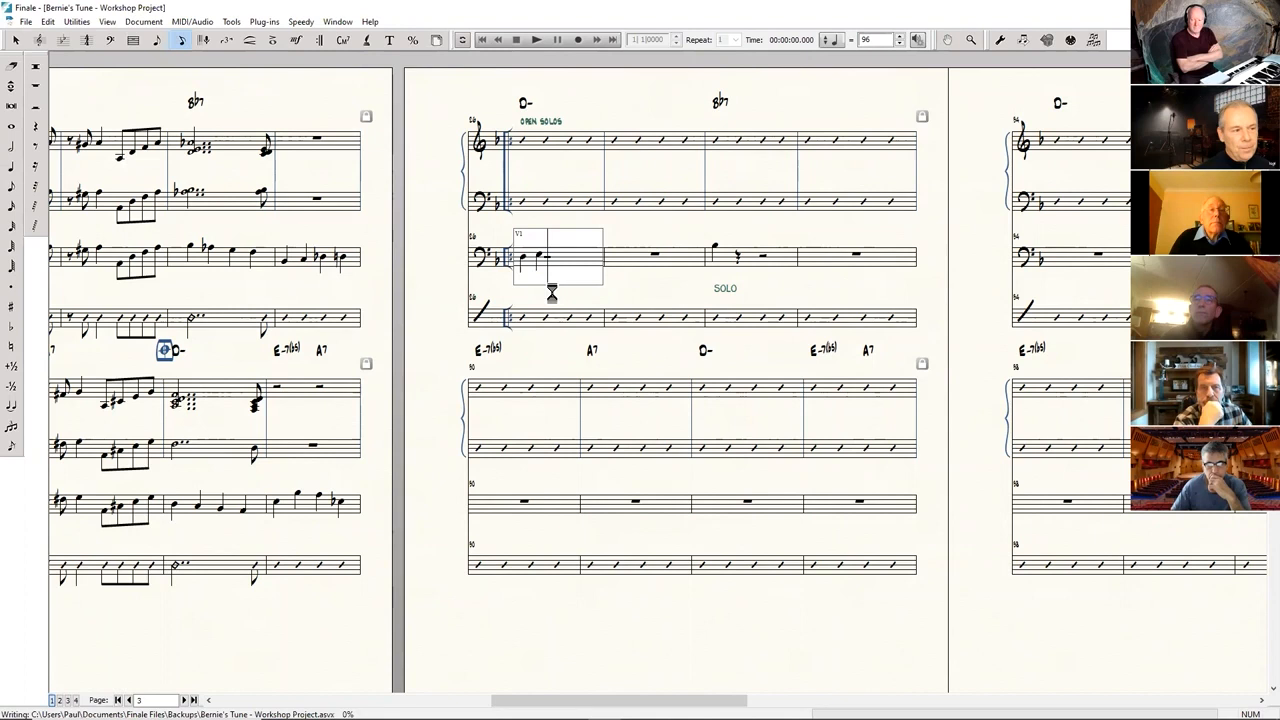
key("5")
key("5")
key("5")
key("5")
key("5")
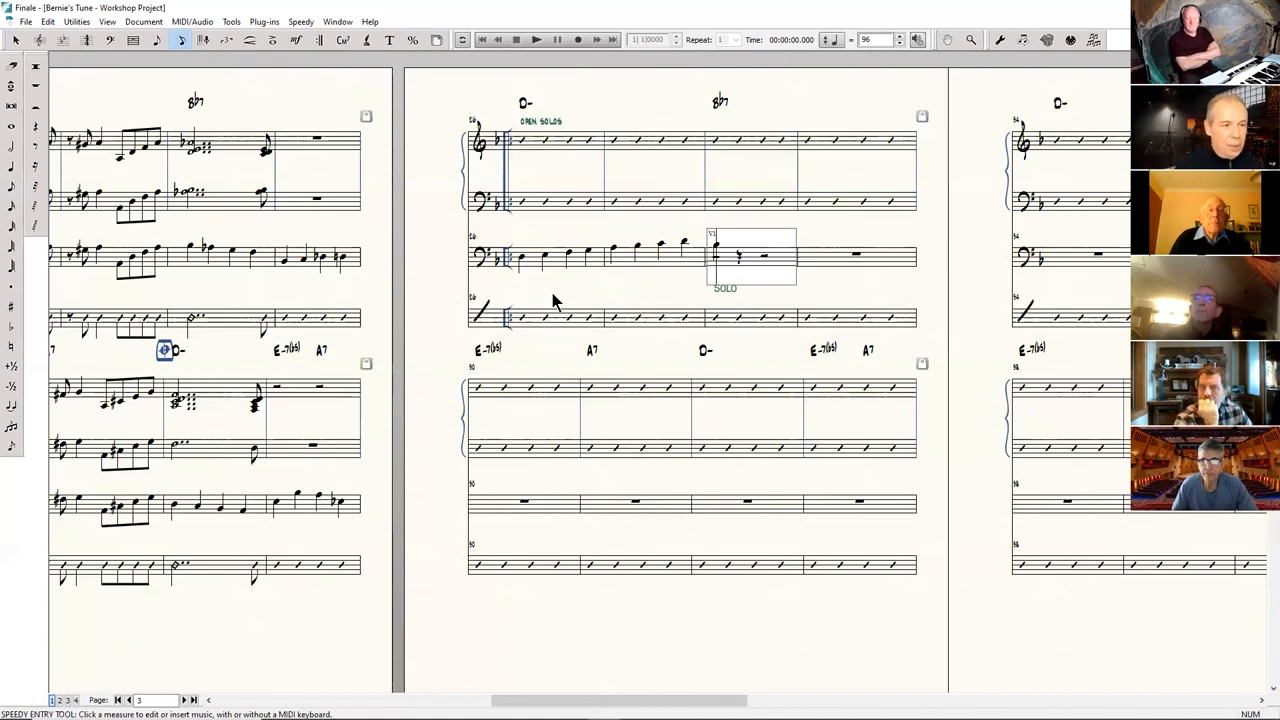
Clear the bass staff's Bb7 measure and fill it and the following measure with quarter notes B-flat A G F, B-flat D F E-flat.
key("Delete")
key("Delete")
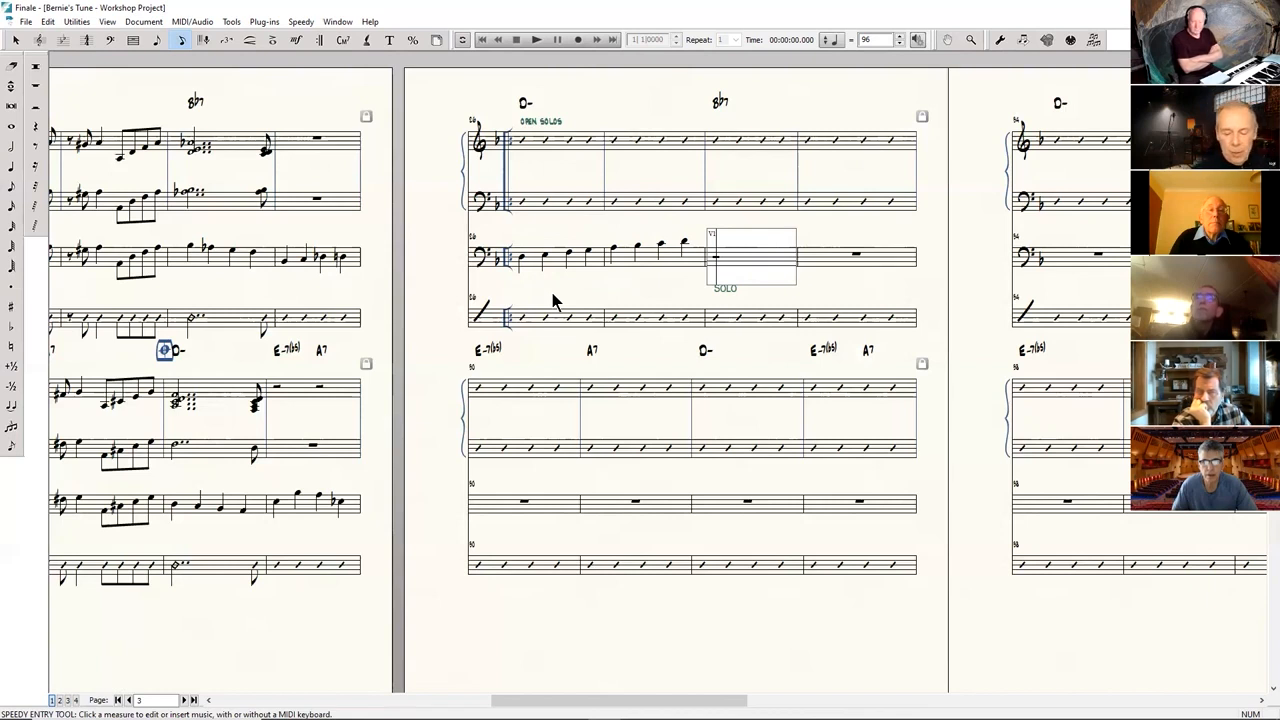
key("5")
key("5")
key("5")
key("5")
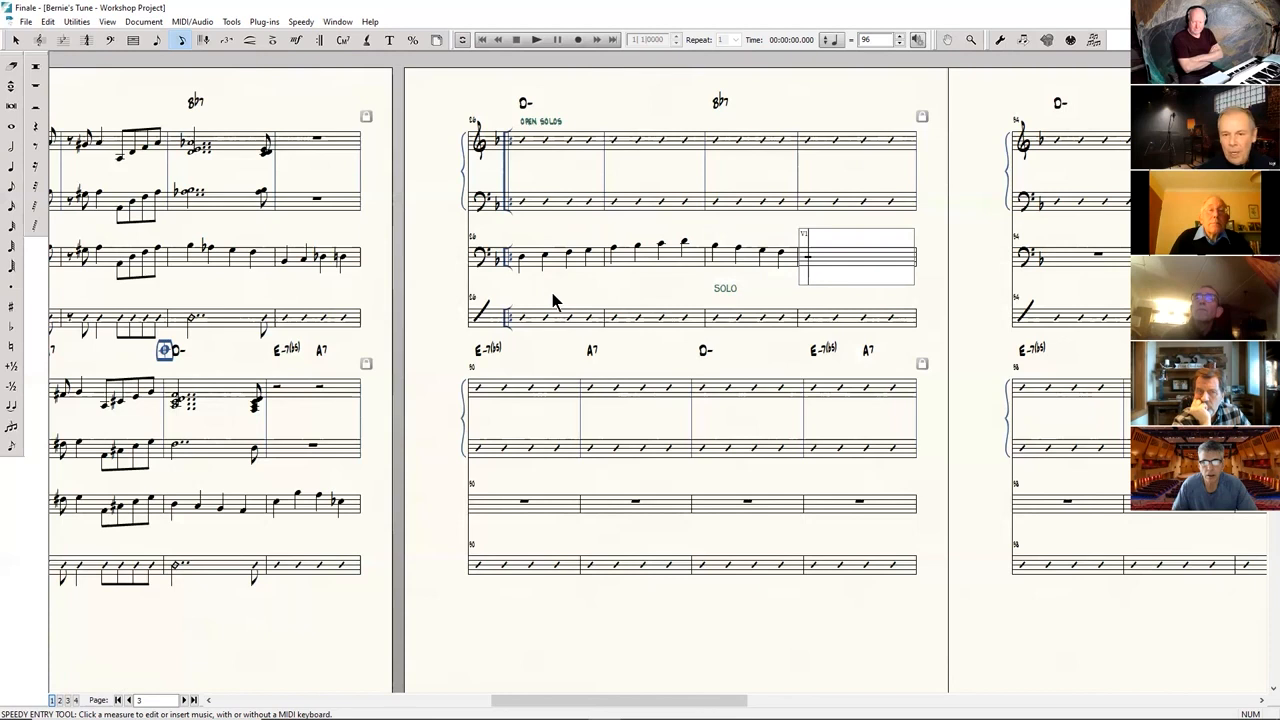
key("5")
key("5")
key("5")
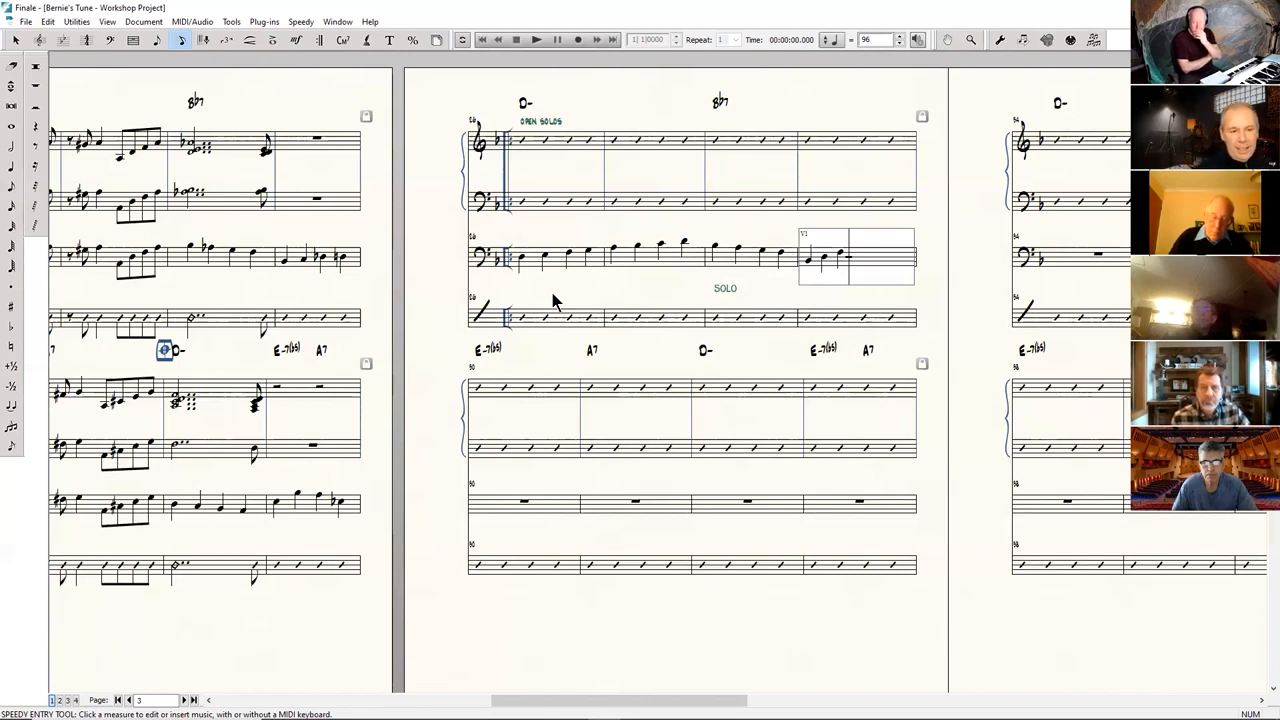
key("5")
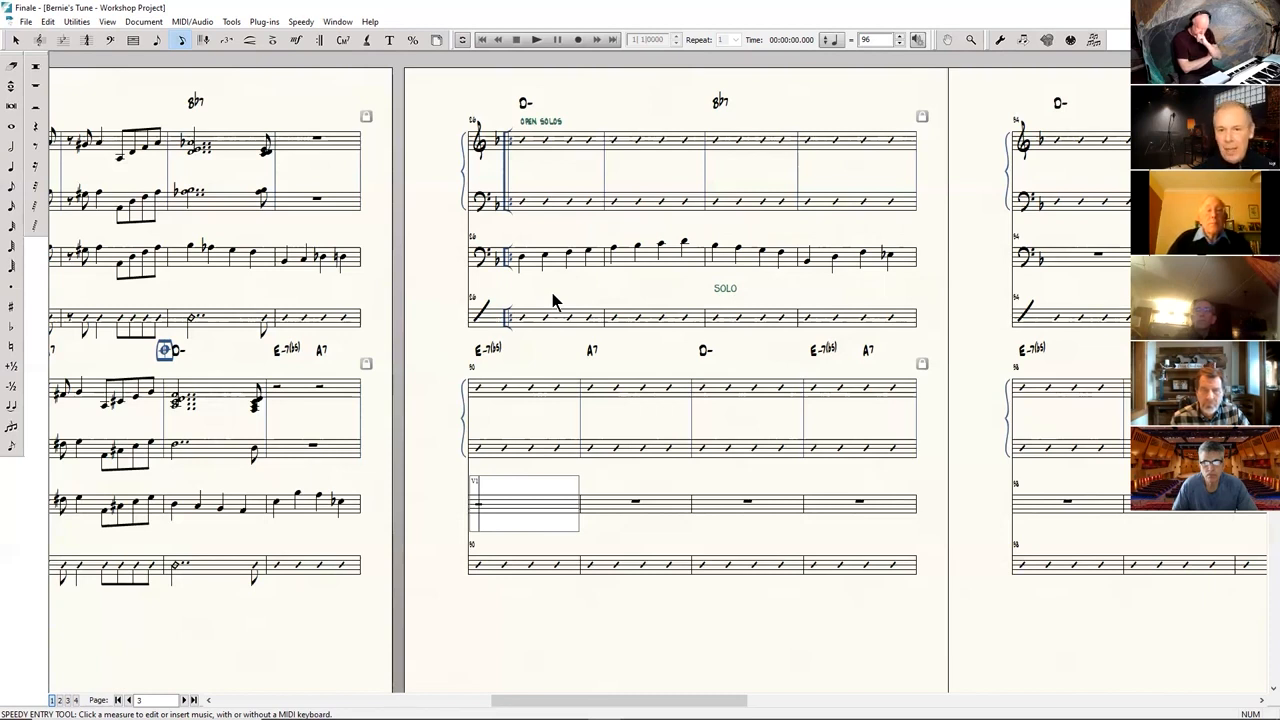
Fill bass measures 90 and 91 with quarter notes E G B-flat D, E-flat A E E-flat.
key("5")
key("5")
key("5")
key("5")
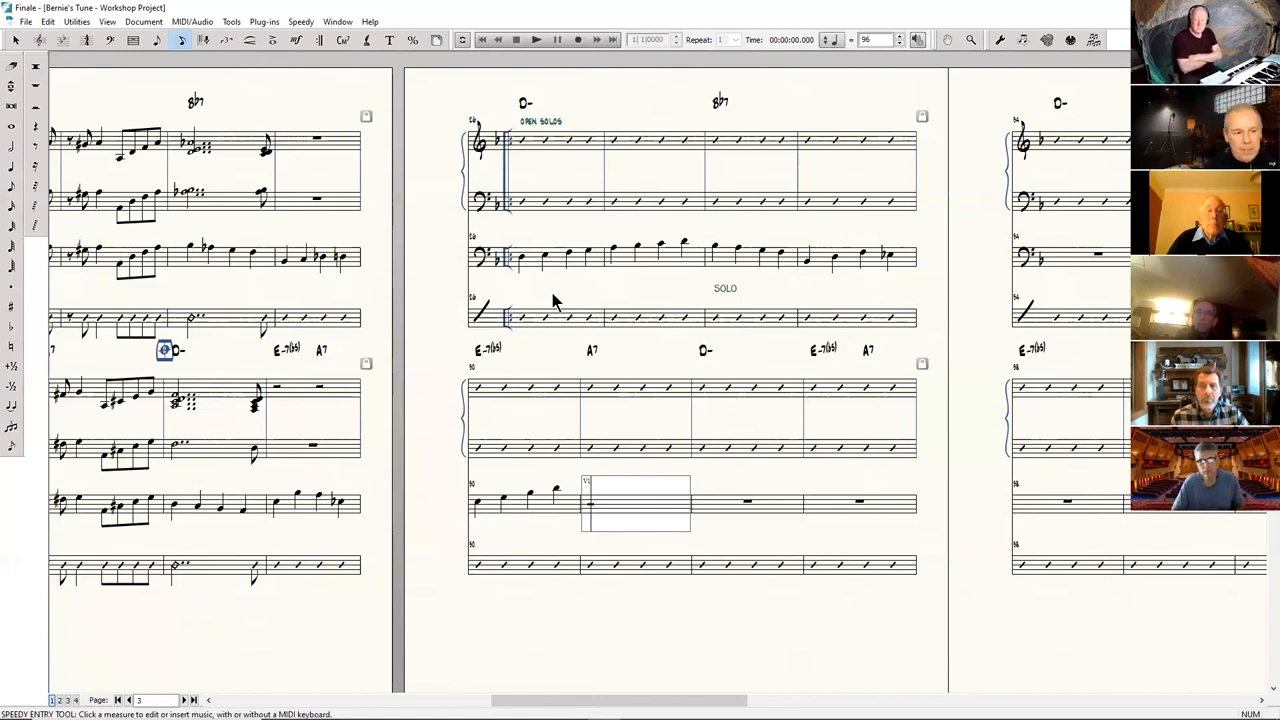
key("5")
key("5")
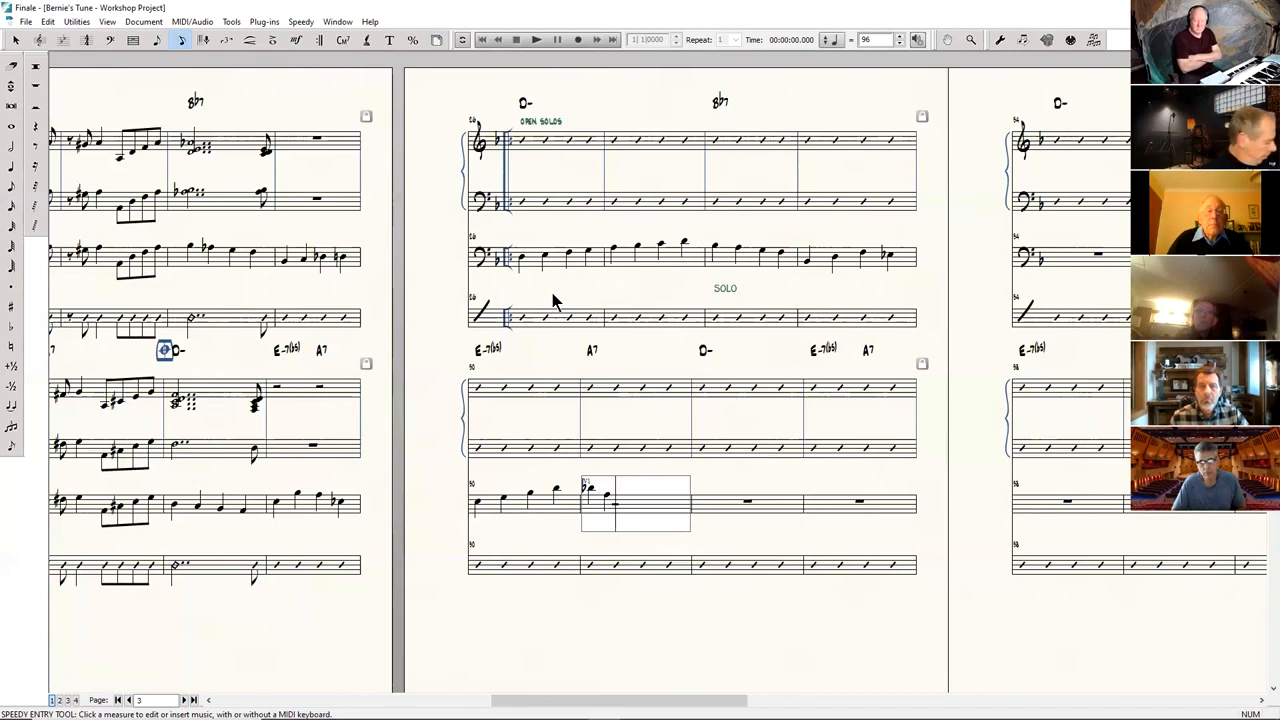
key("5")
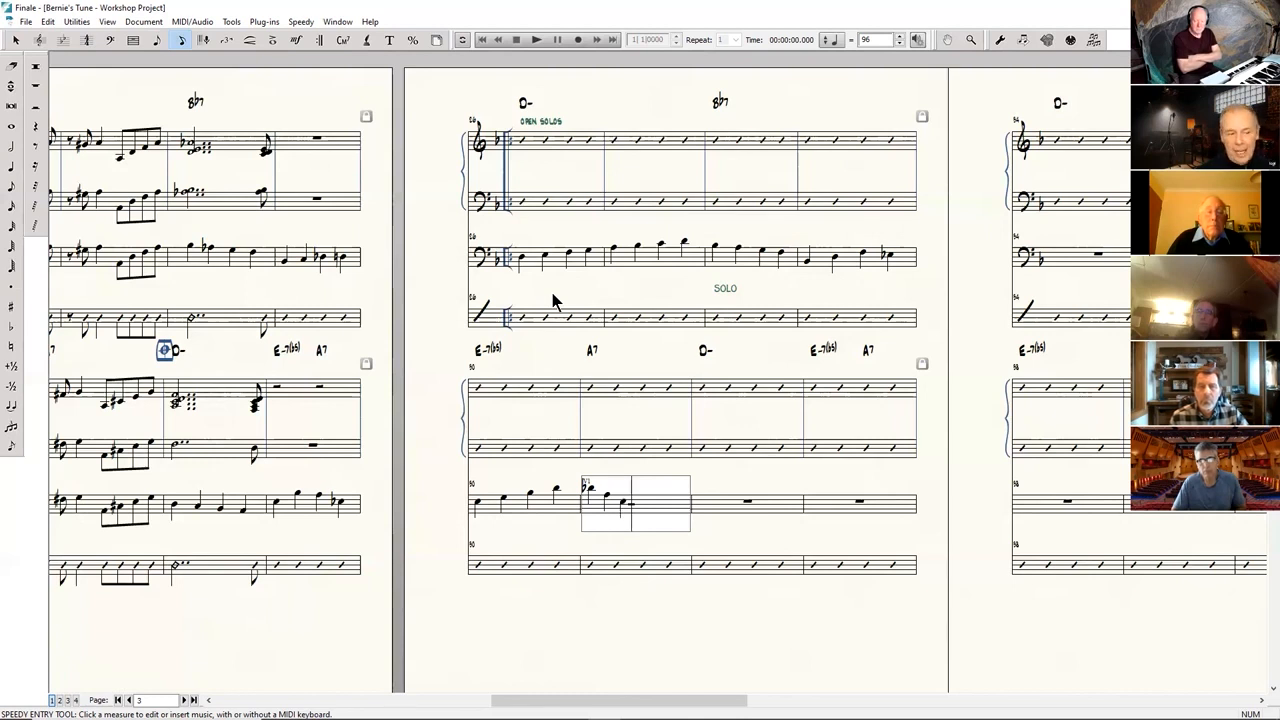
key("5")
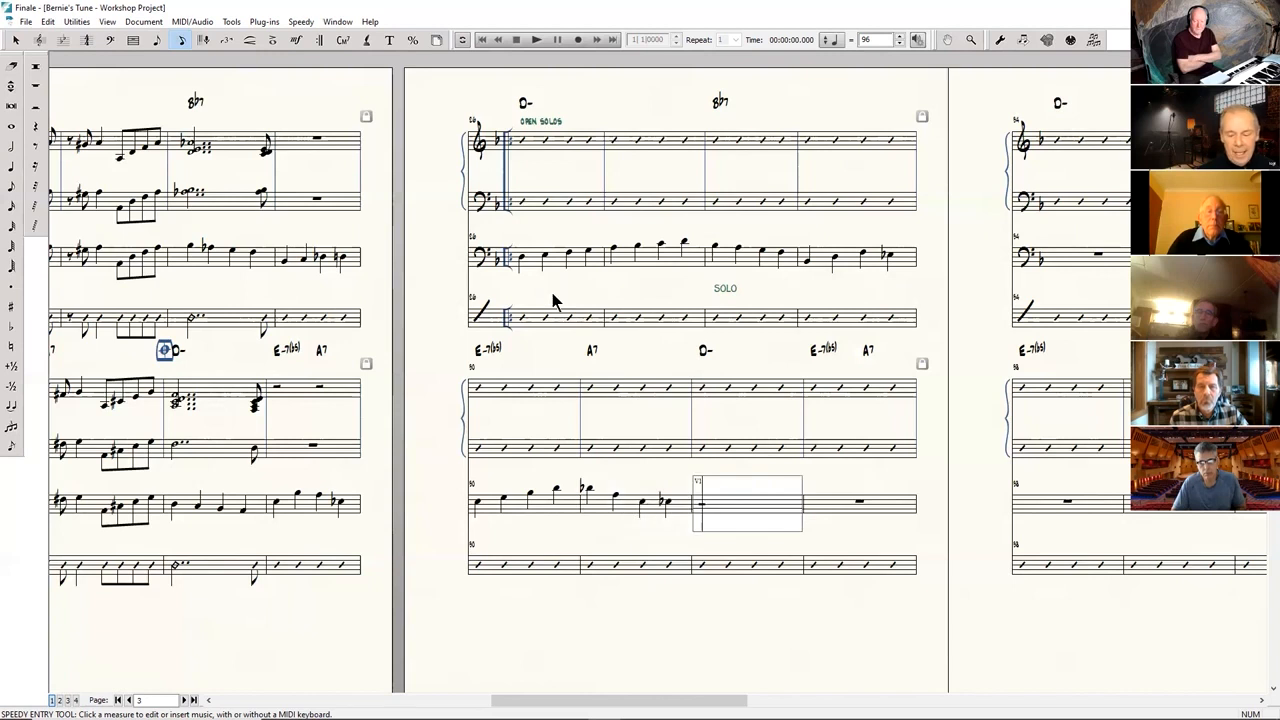
Fill bass measures 92 and 93 with quarter notes D F A D, E B-flat A E-flat, ending on a D in measure 94.
key("5")
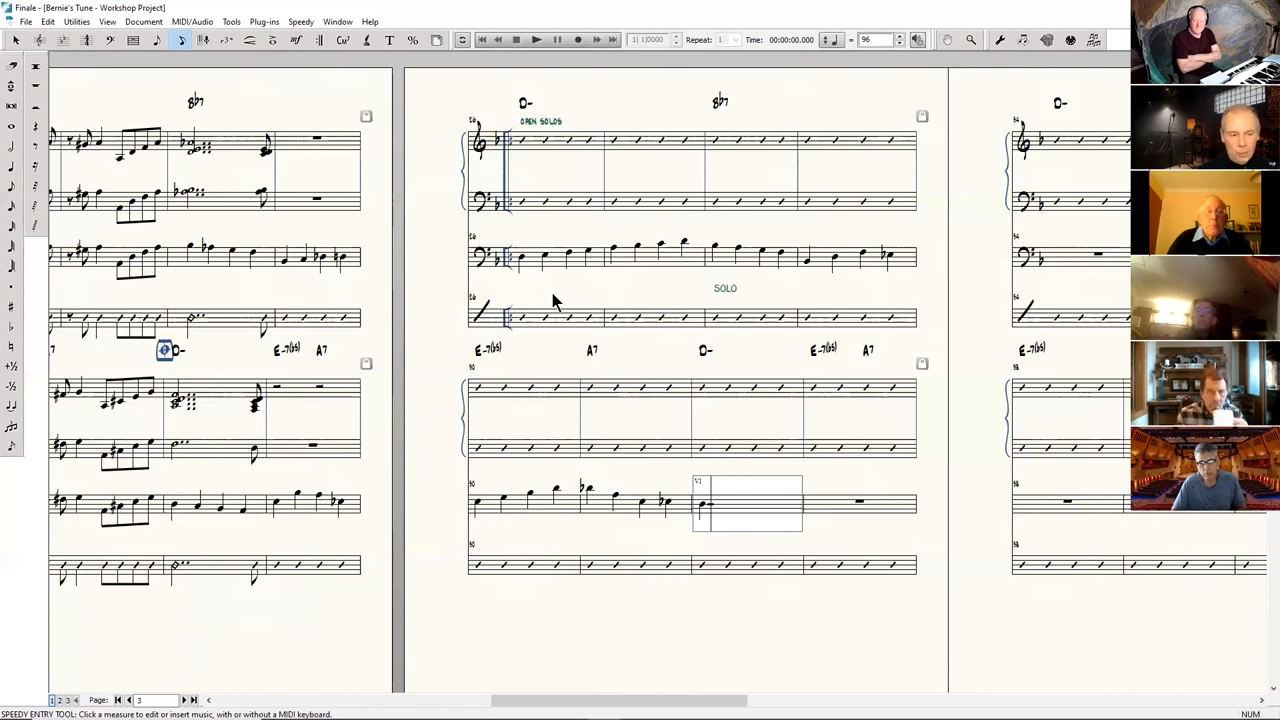
key("5")
key("5")
key("5")
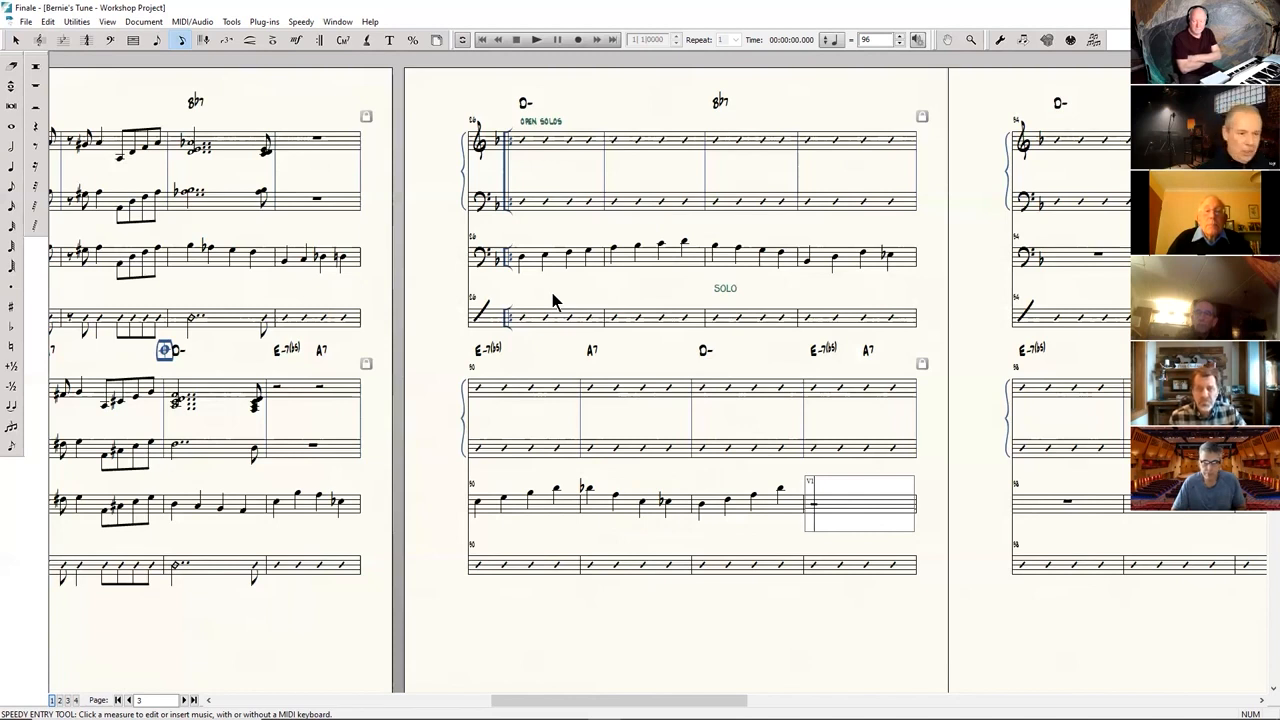
key("5")
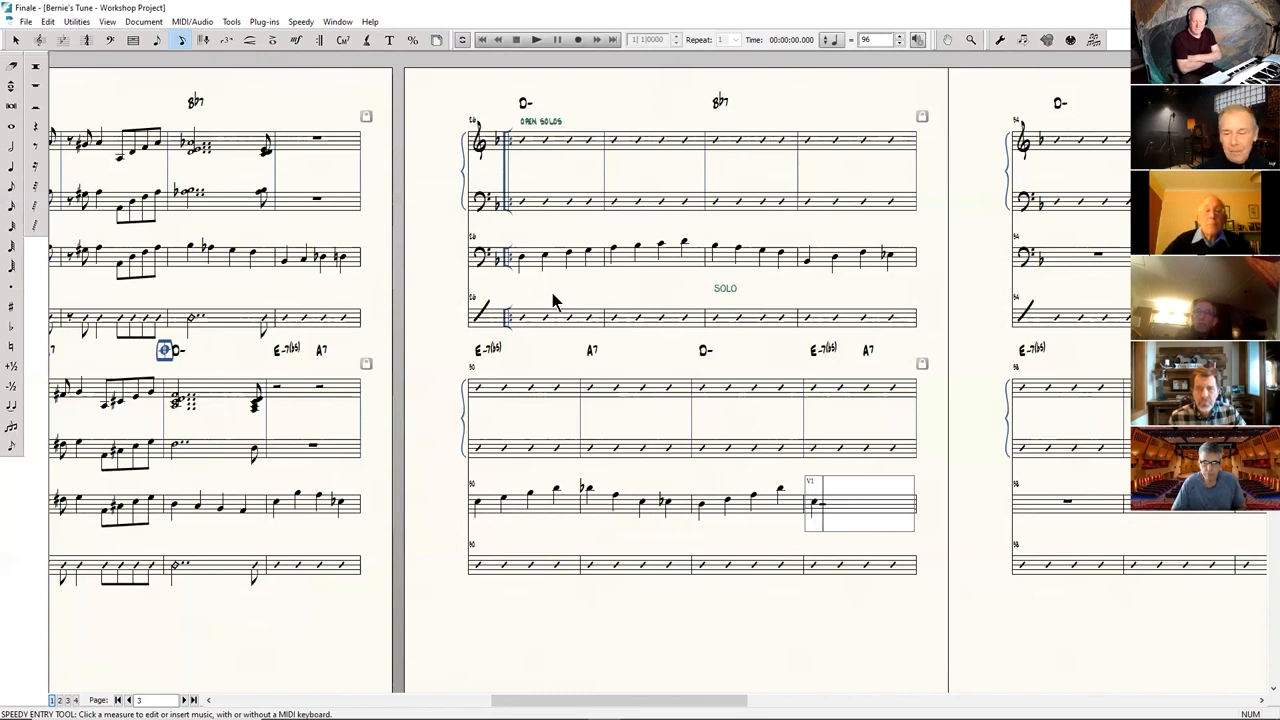
key("5")
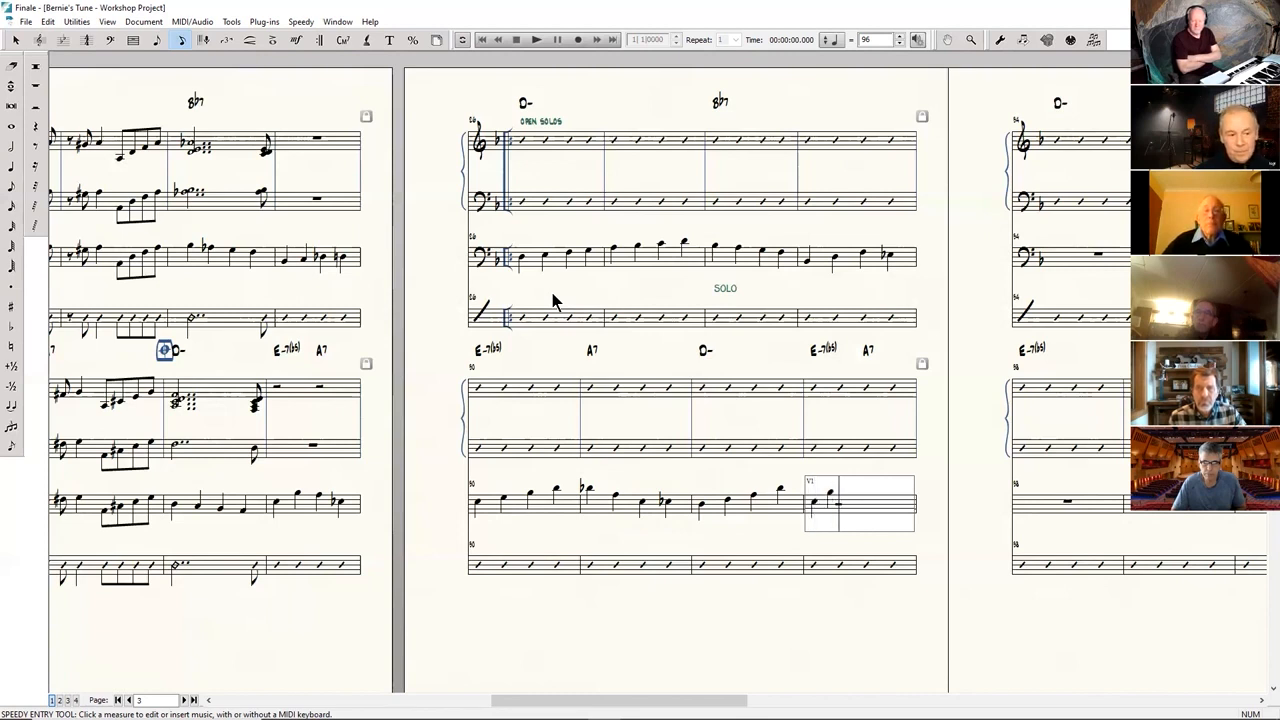
key("5")
key("5")
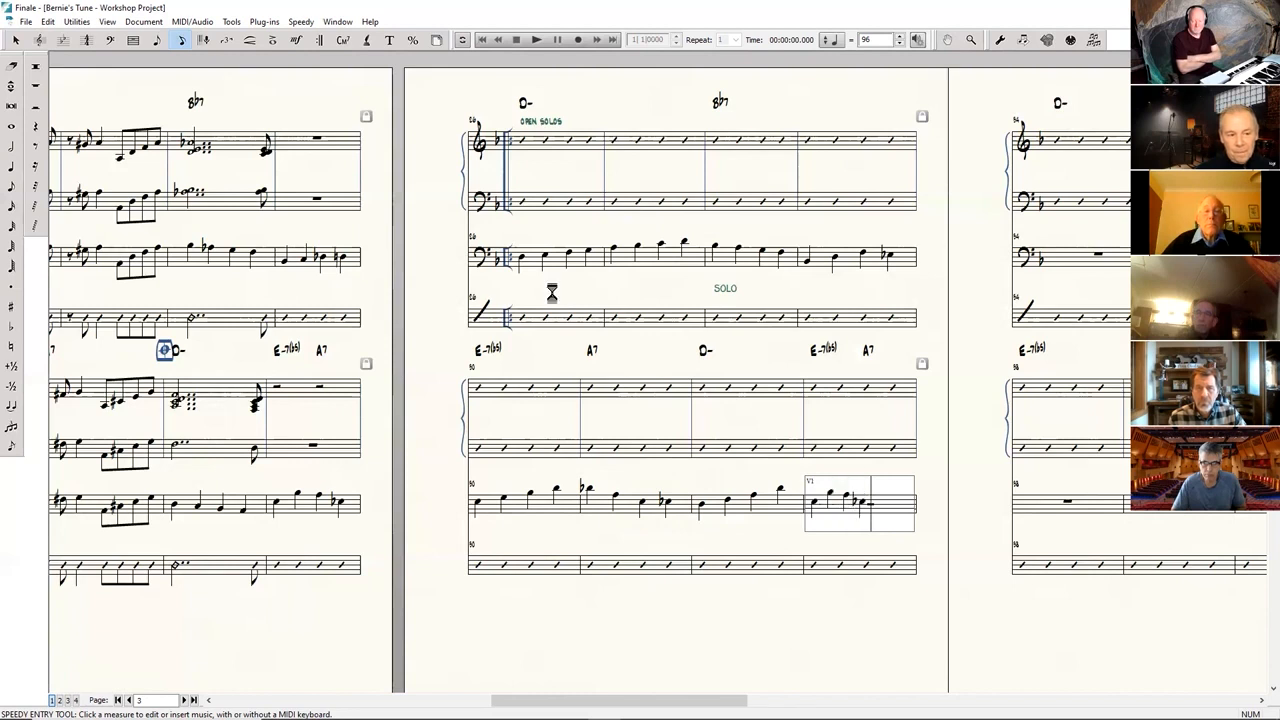
key("5")
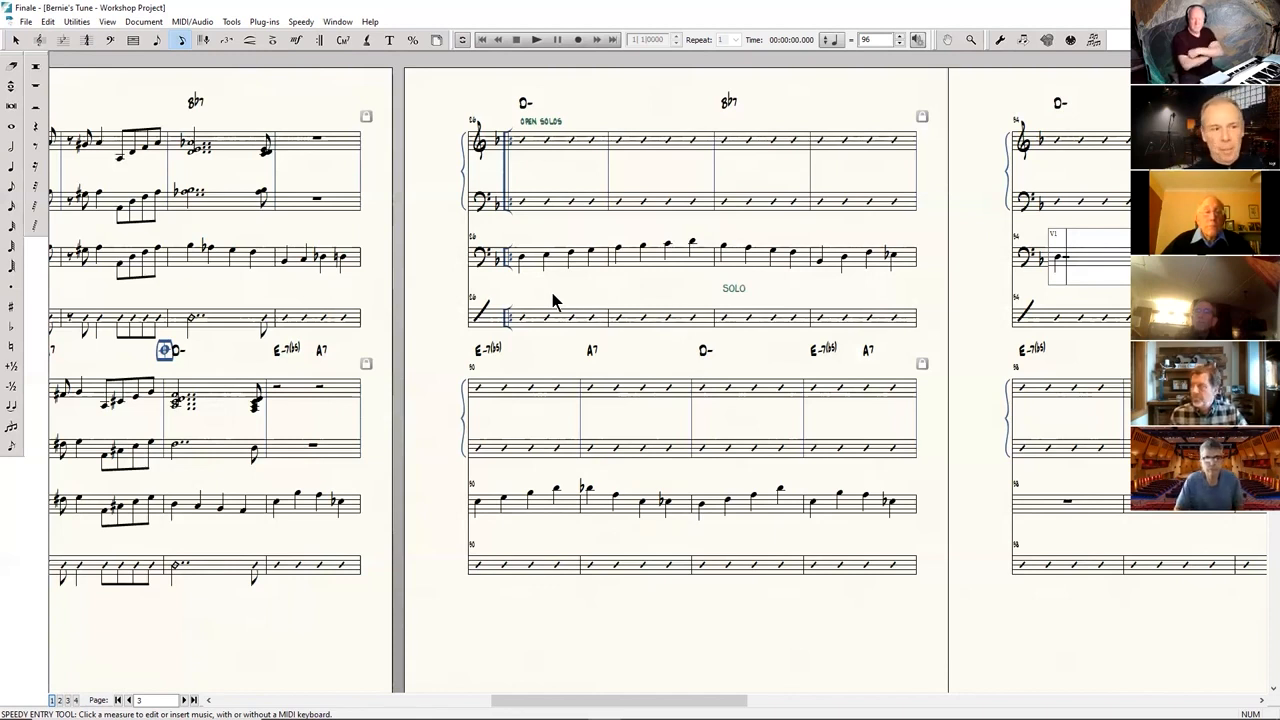
Step through the newly entered bass measures, from the start of the open solos to measure 94, examining how the line fits the chords.
left_click(567, 276)
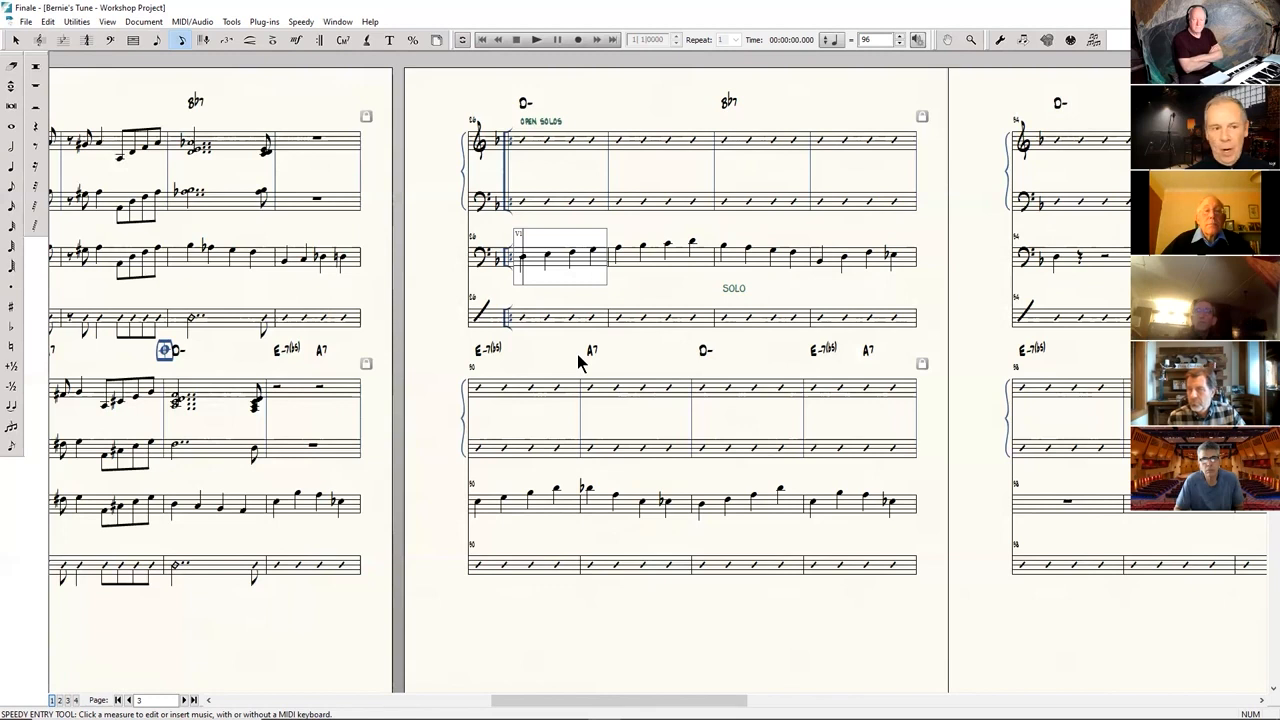
left_click(767, 258)
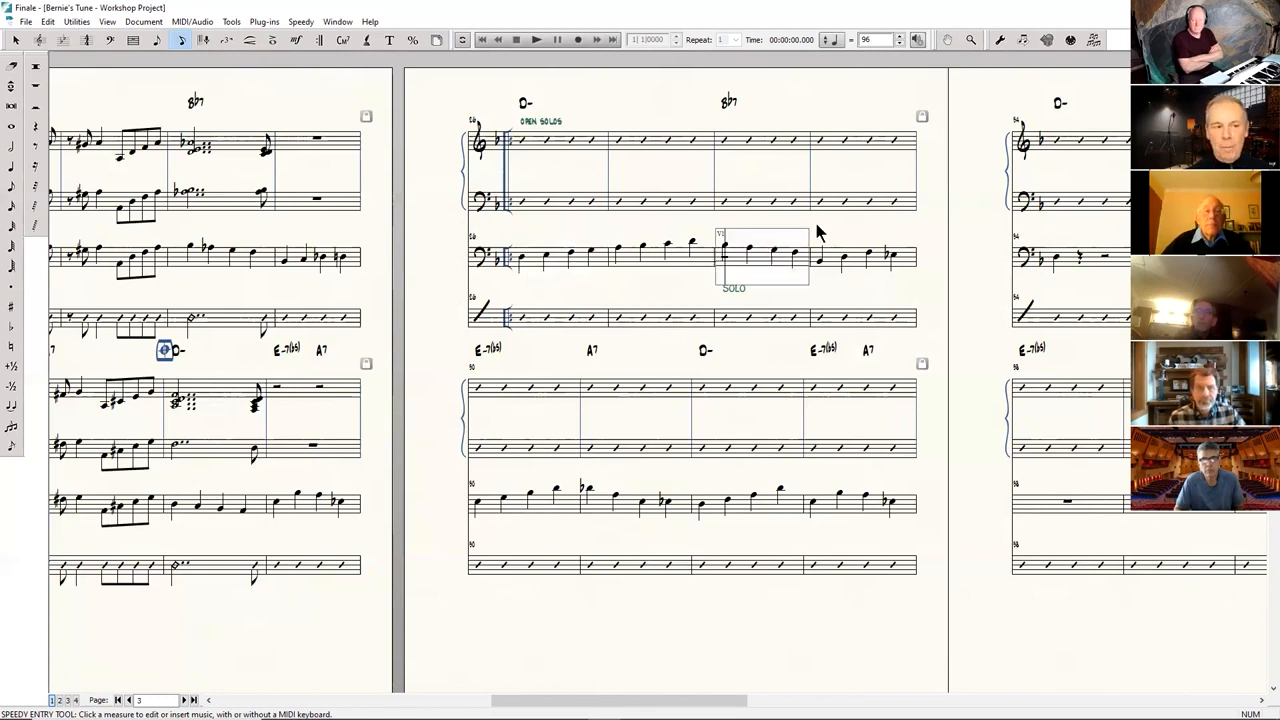
left_click(873, 267)
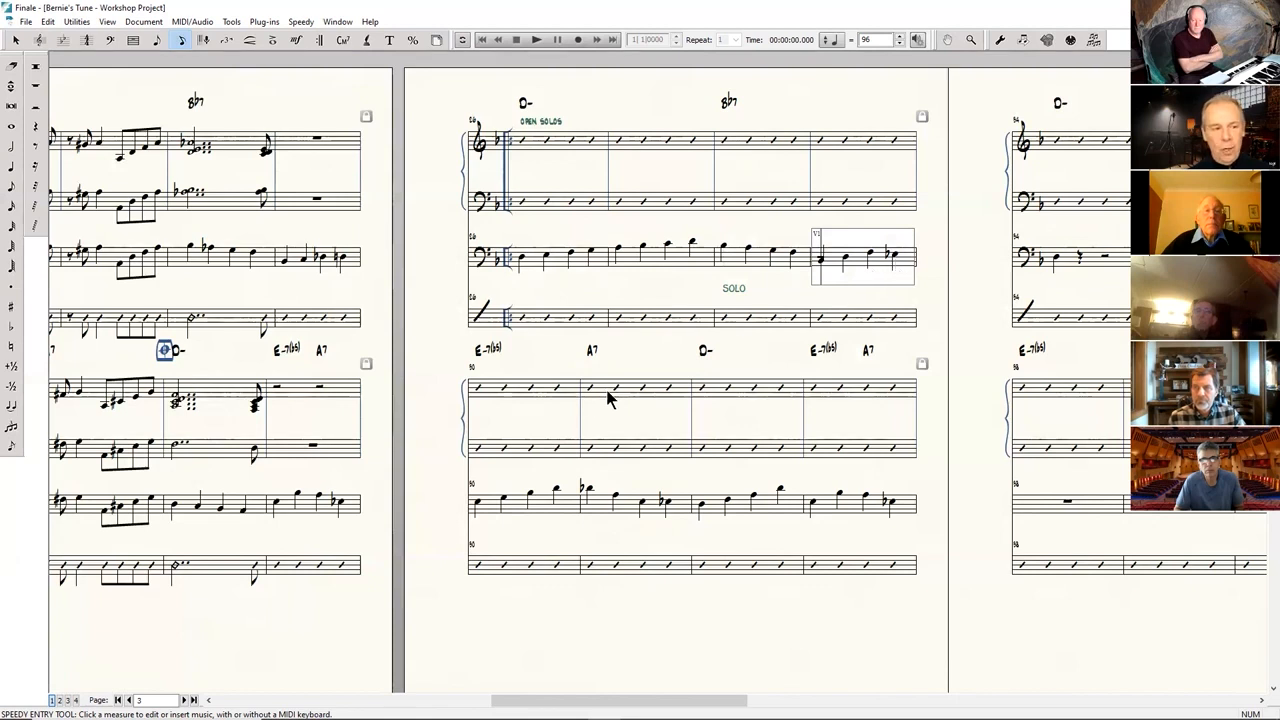
left_click(520, 511)
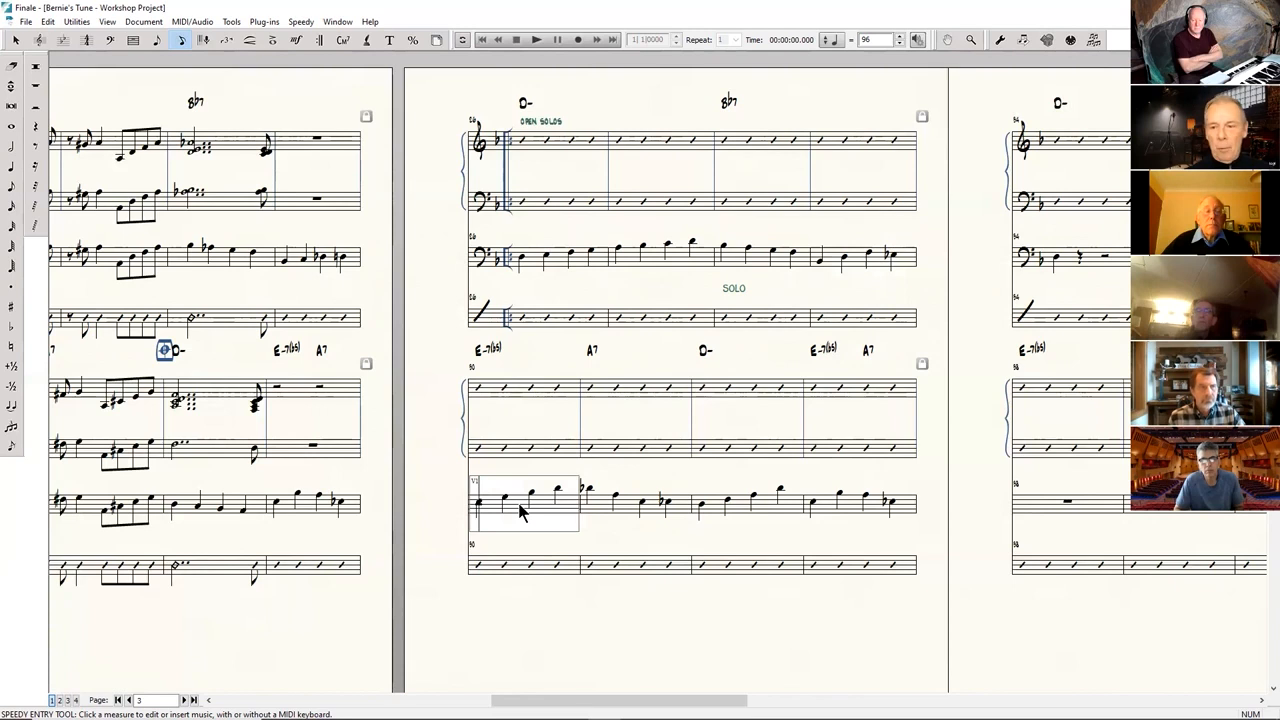
left_click(624, 510)
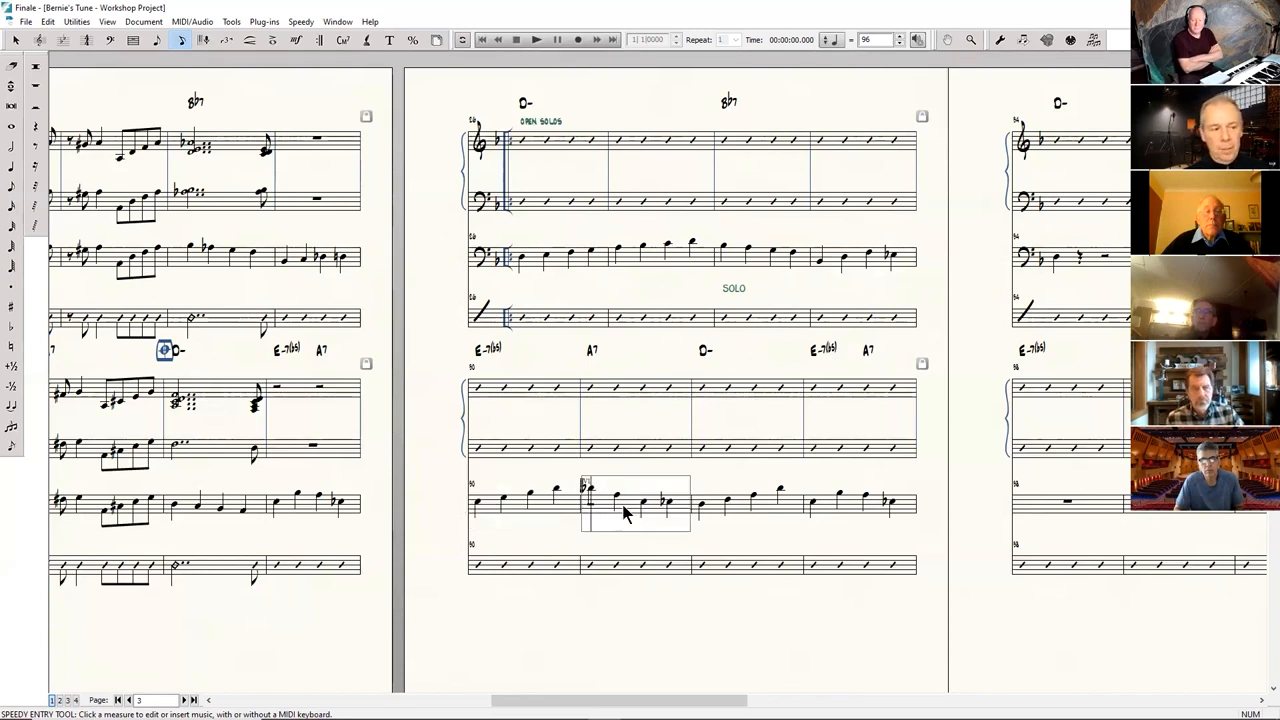
left_click(722, 515)
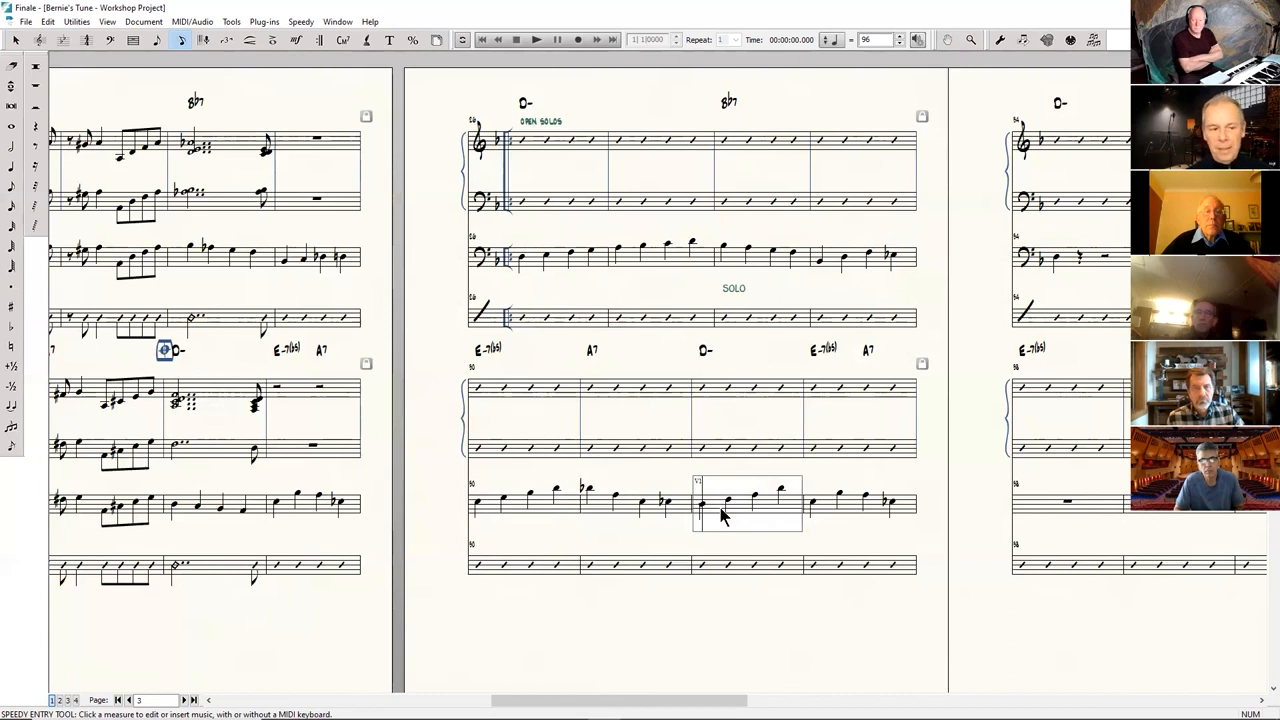
left_click(853, 515)
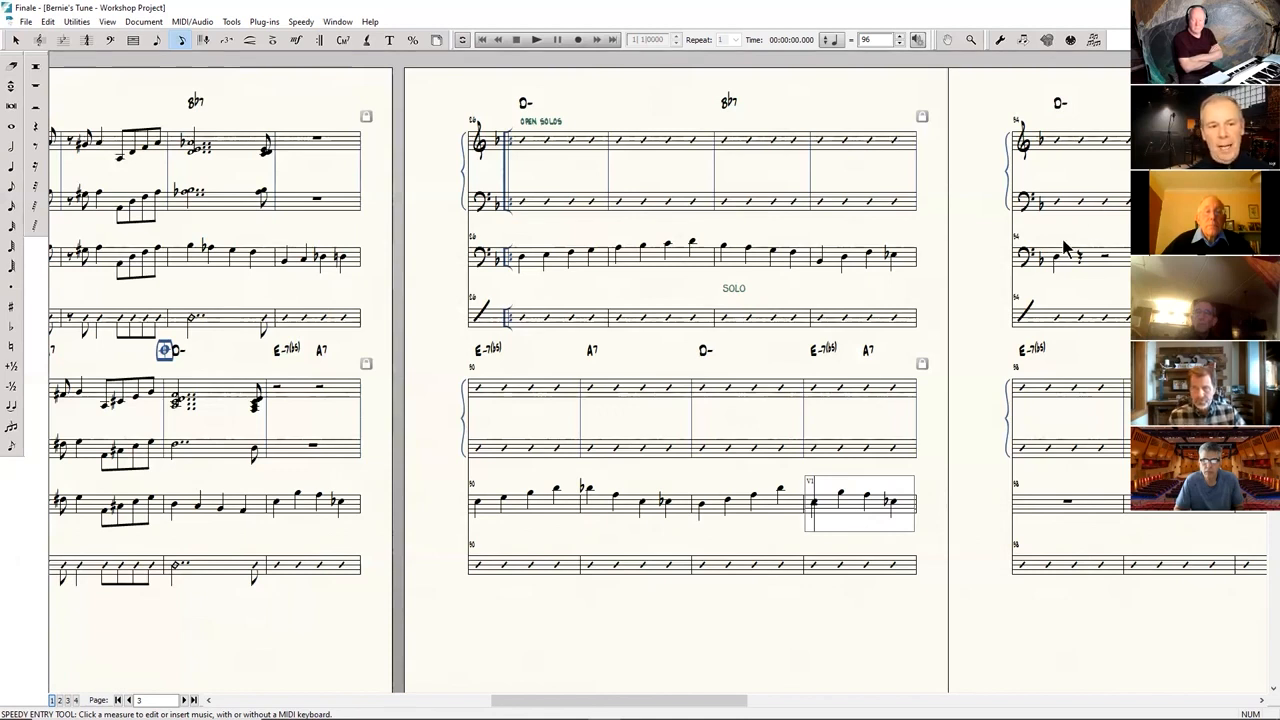
left_click(1072, 272)
left_click(982, 530)
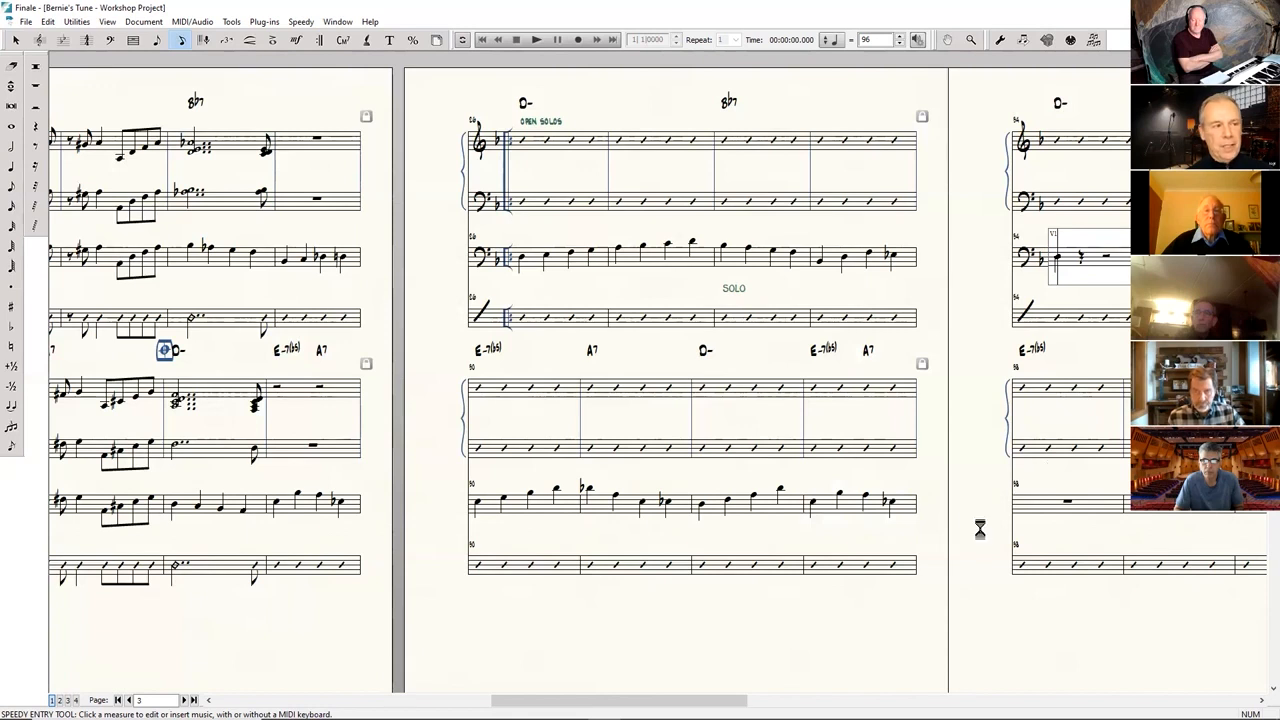
Play the walking bass line from the start of the open solos and look over the surrounding score pages.
left_click(551, 256)
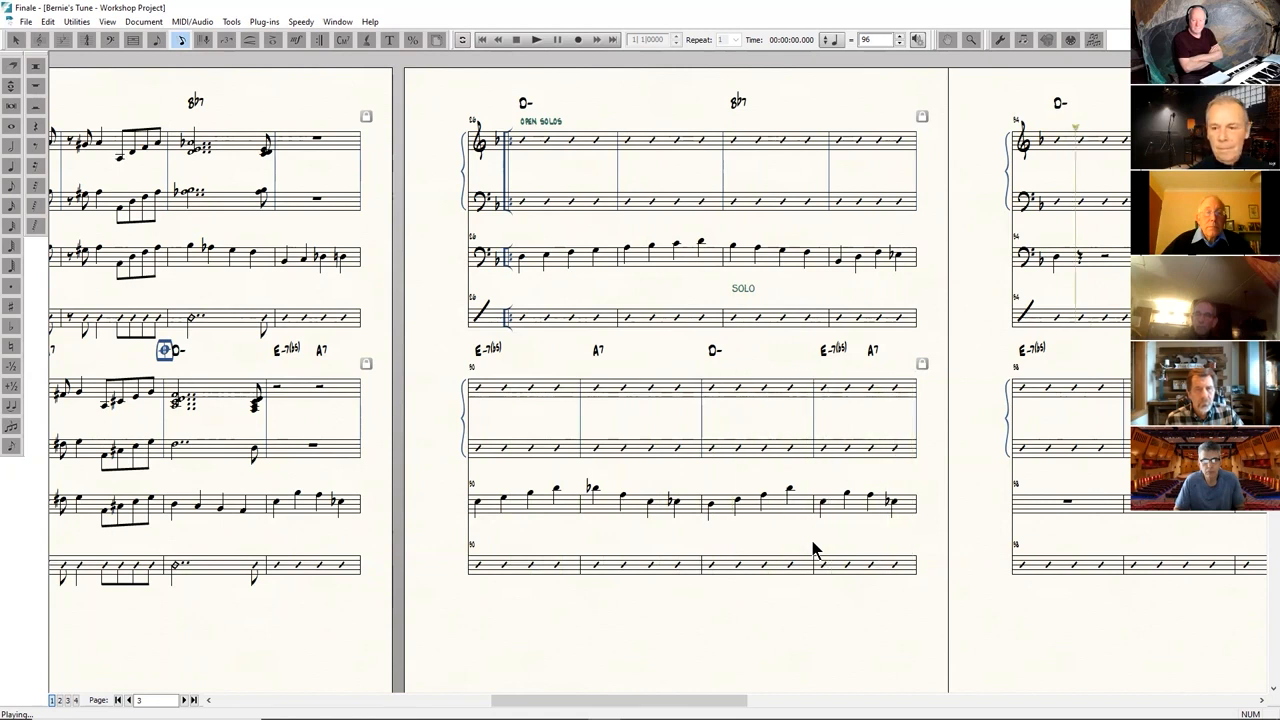
left_click(1117, 434)
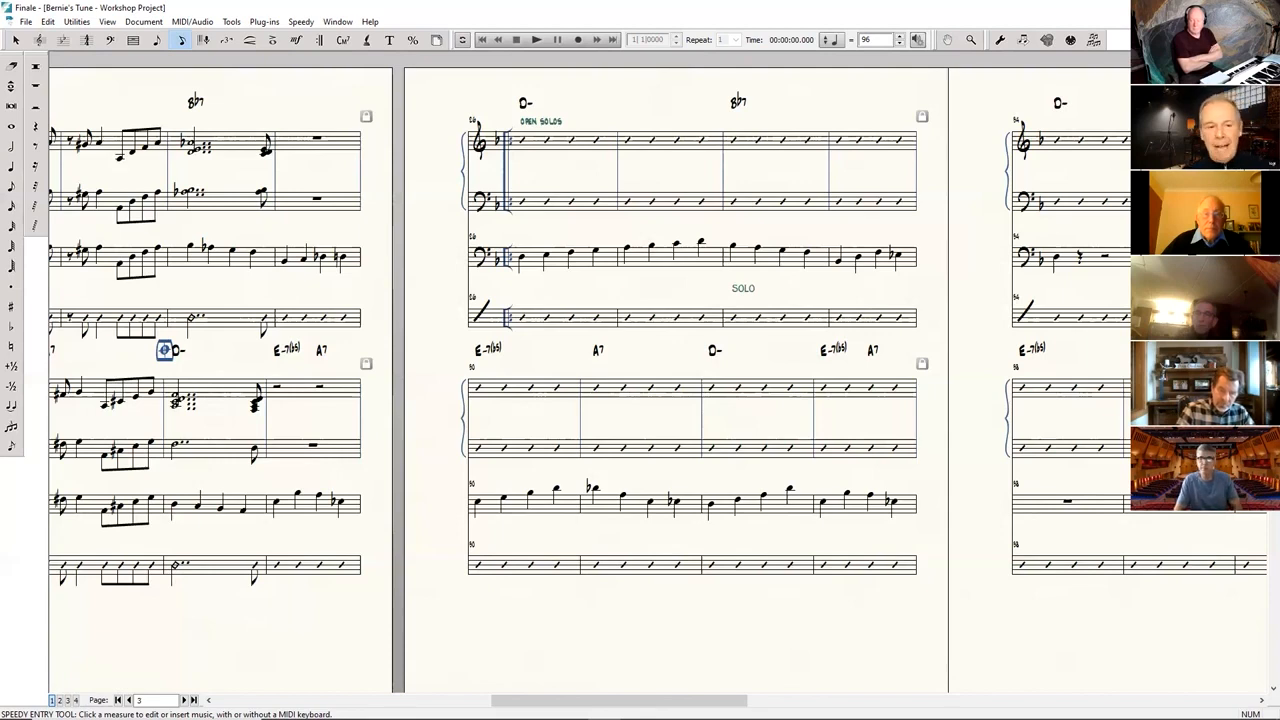
left_click_drag(1164, 632, 600, 568)
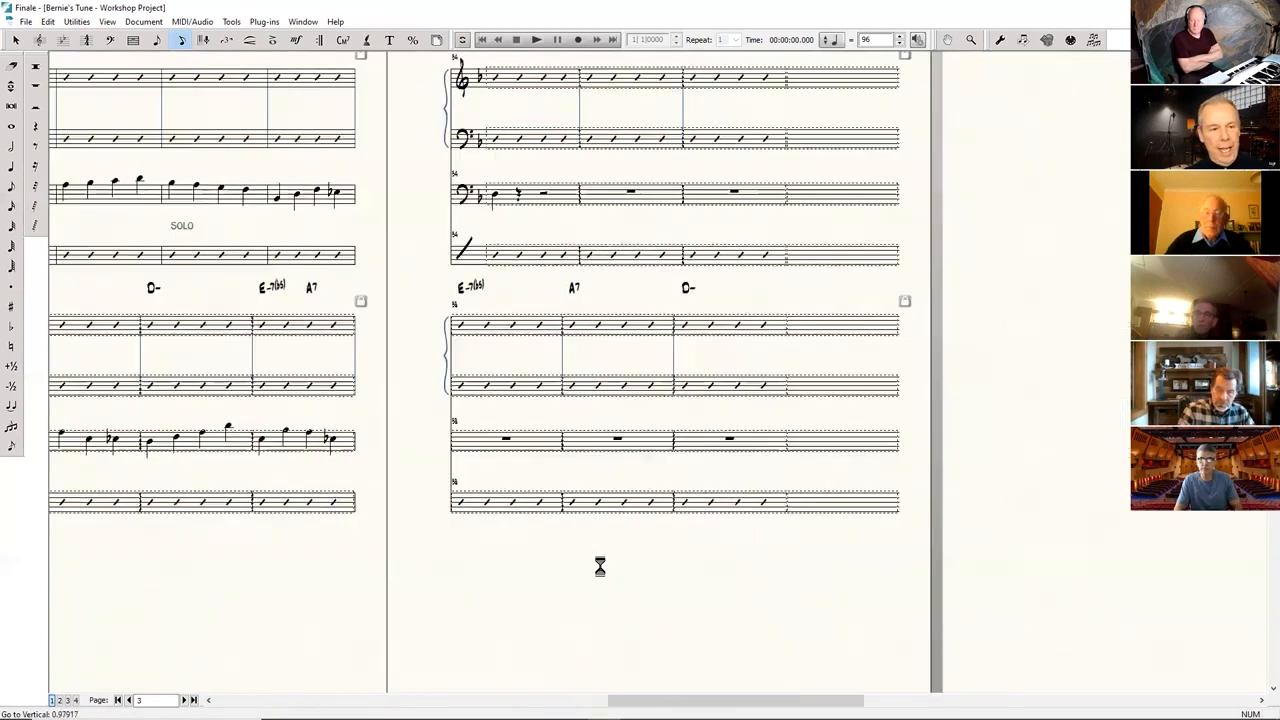
left_click_drag(1081, 577, 355, 606)
left_click_drag(249, 620, 1120, 558)
left_click_drag(640, 615, 1190, 622)
left_click_drag(679, 597, 512, 692)
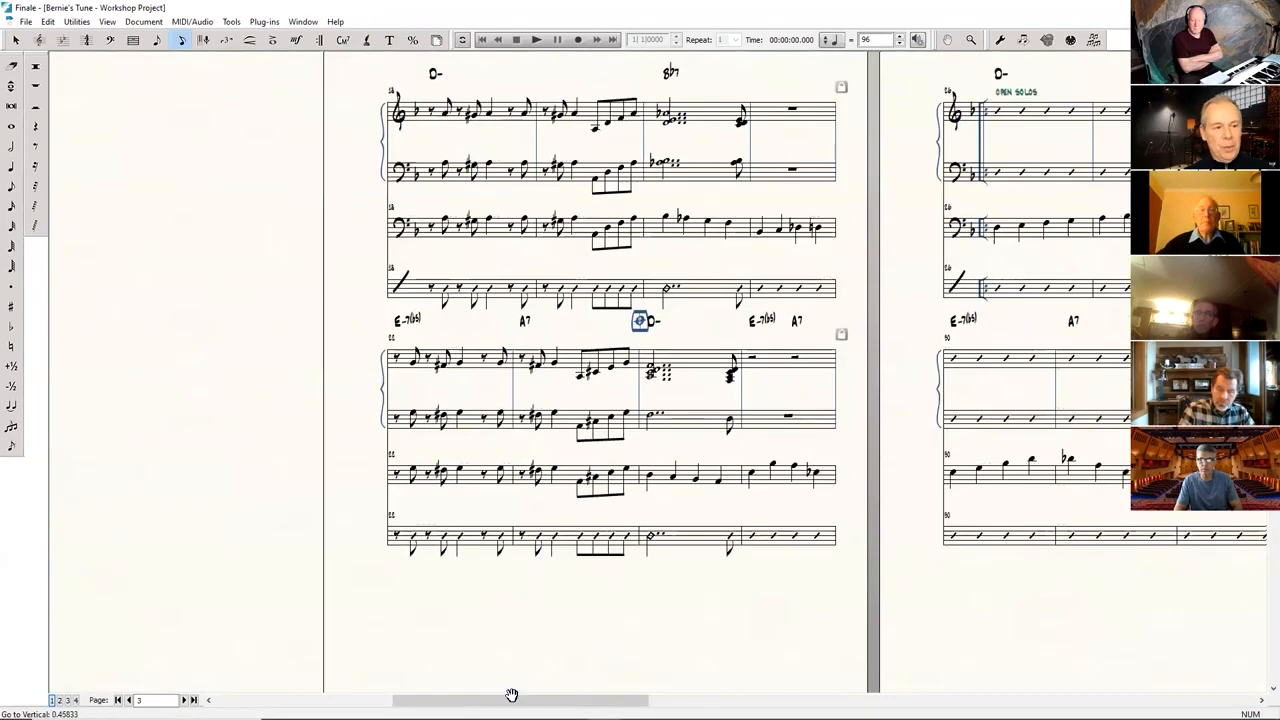
left_click_drag(600, 676, 597, 675)
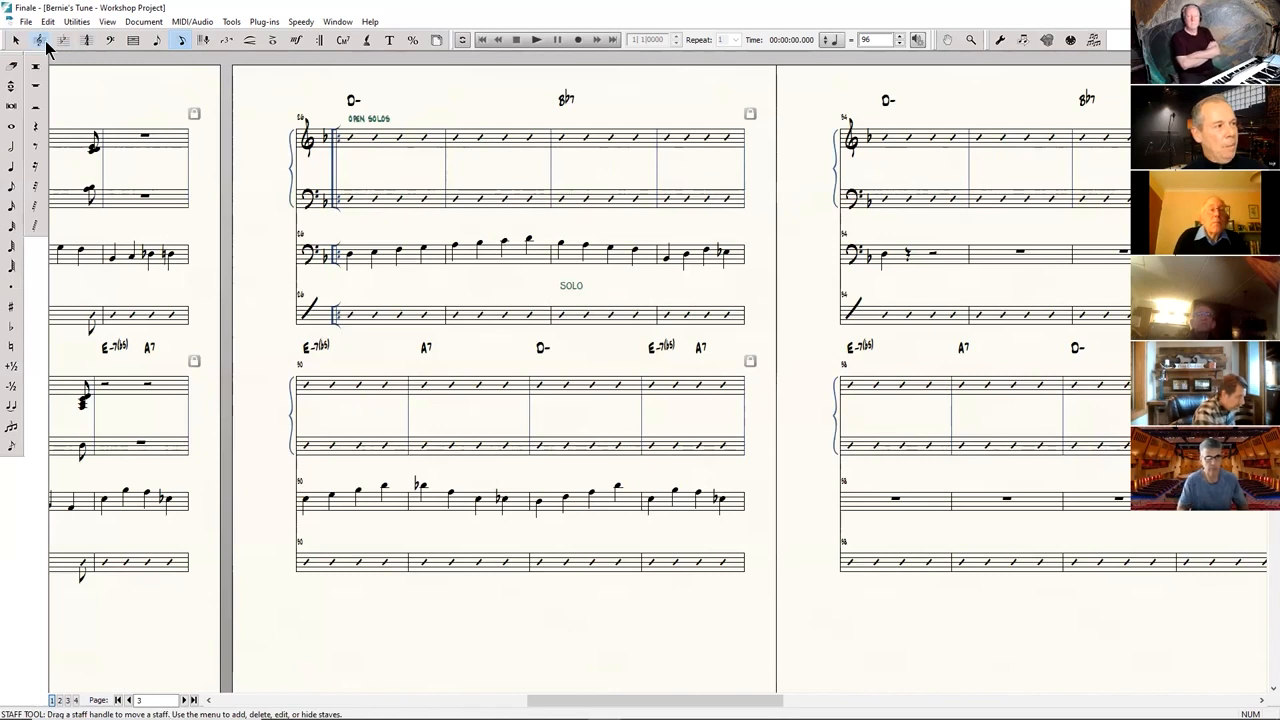
Attach a marcato accent to the beat 2 note E in the first bass measure of the open solos.
left_click(273, 41)
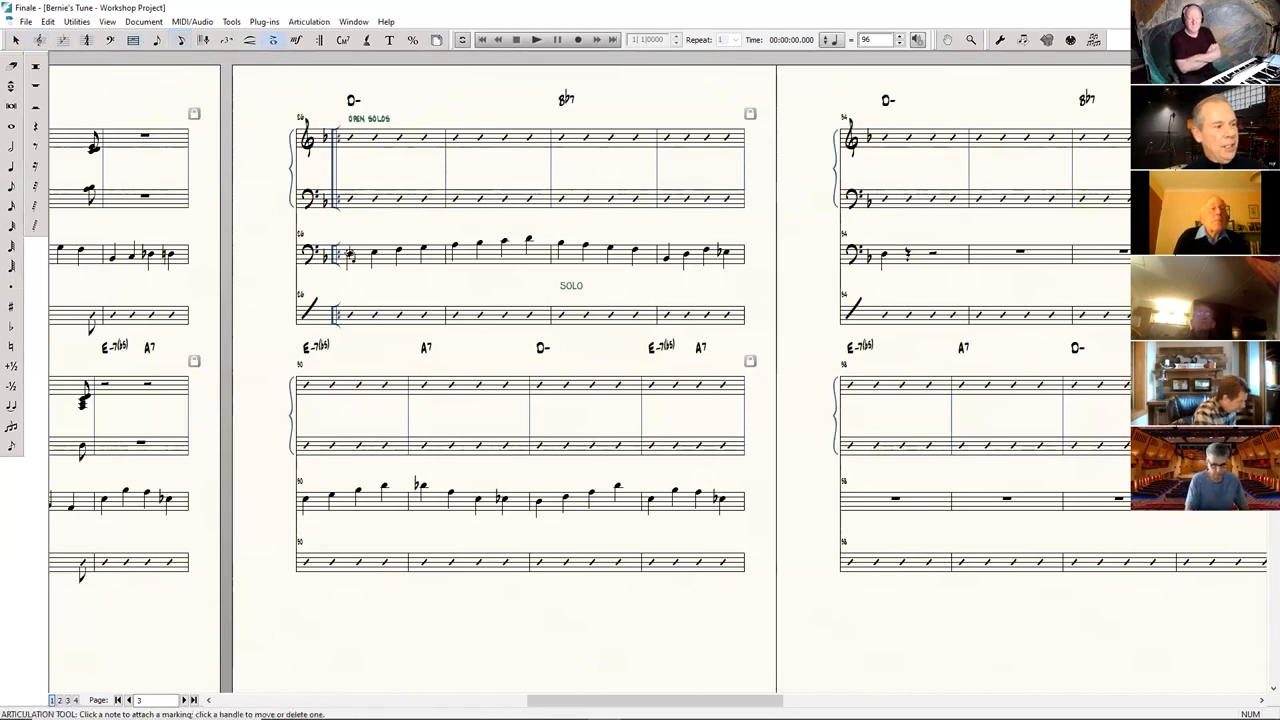
left_click(375, 258)
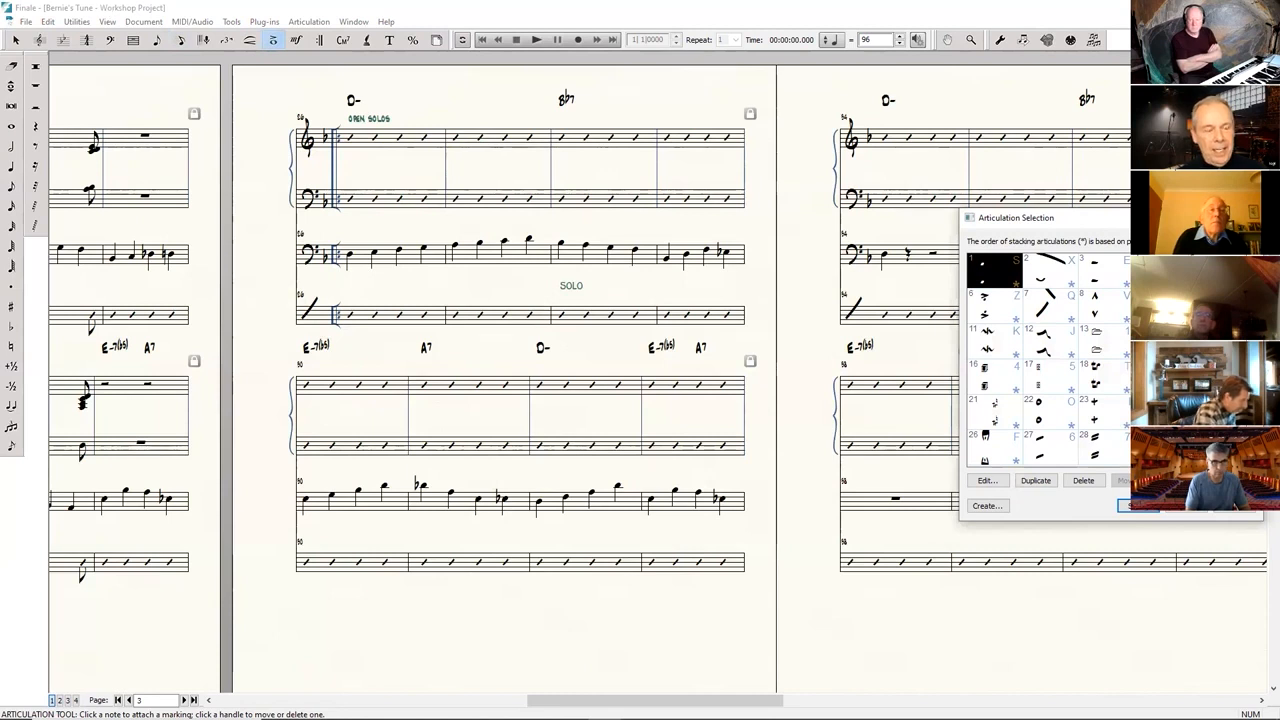
left_click_drag(1147, 222, 946, 172)
left_click(904, 262)
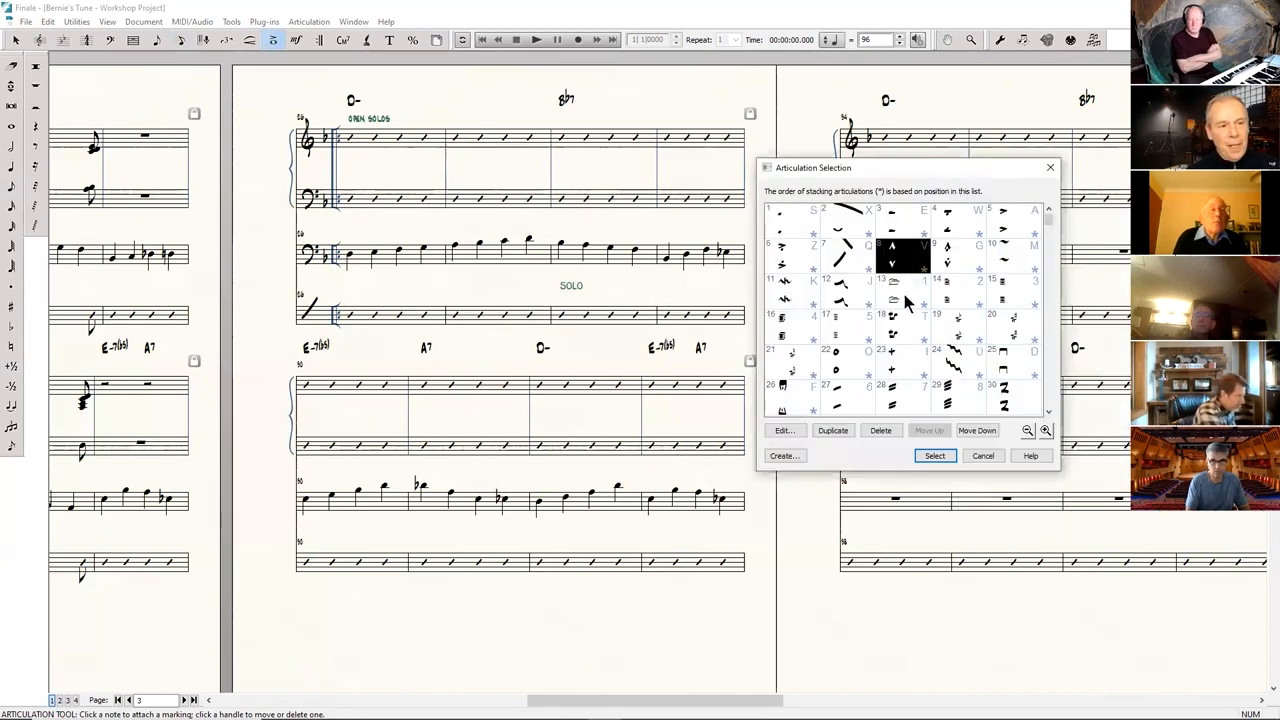
left_click(934, 456)
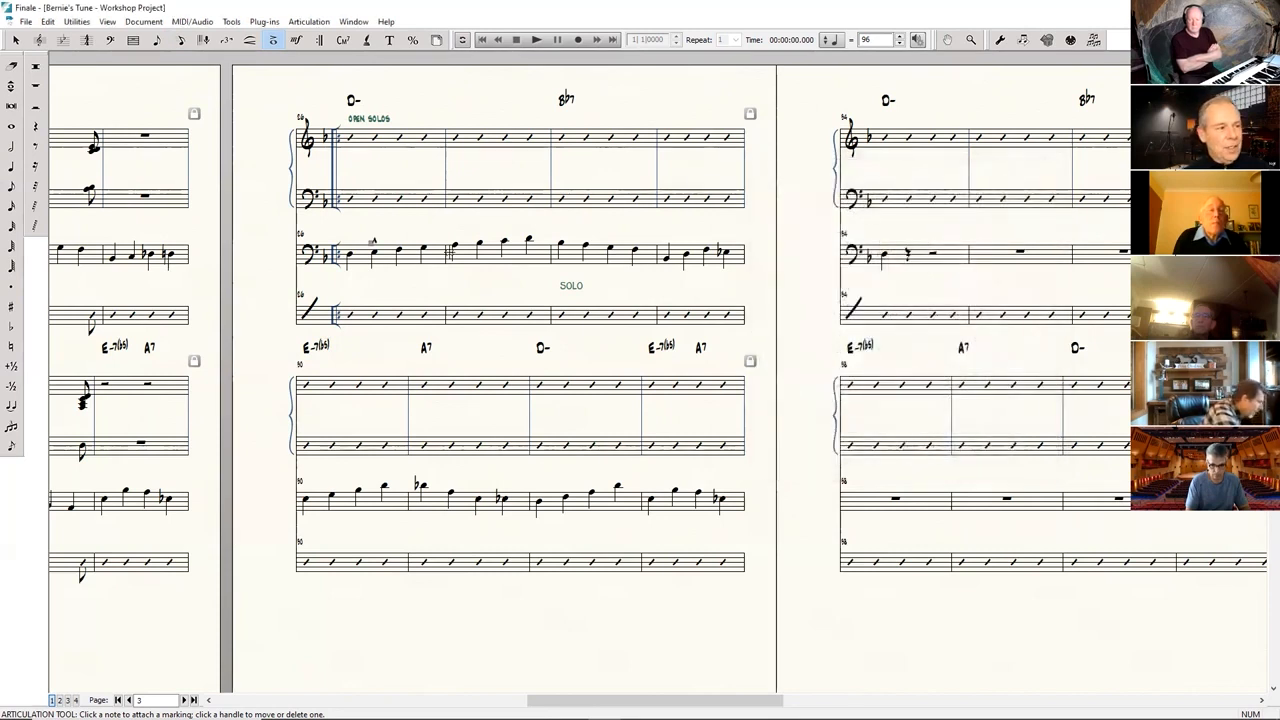
left_click(422, 247)
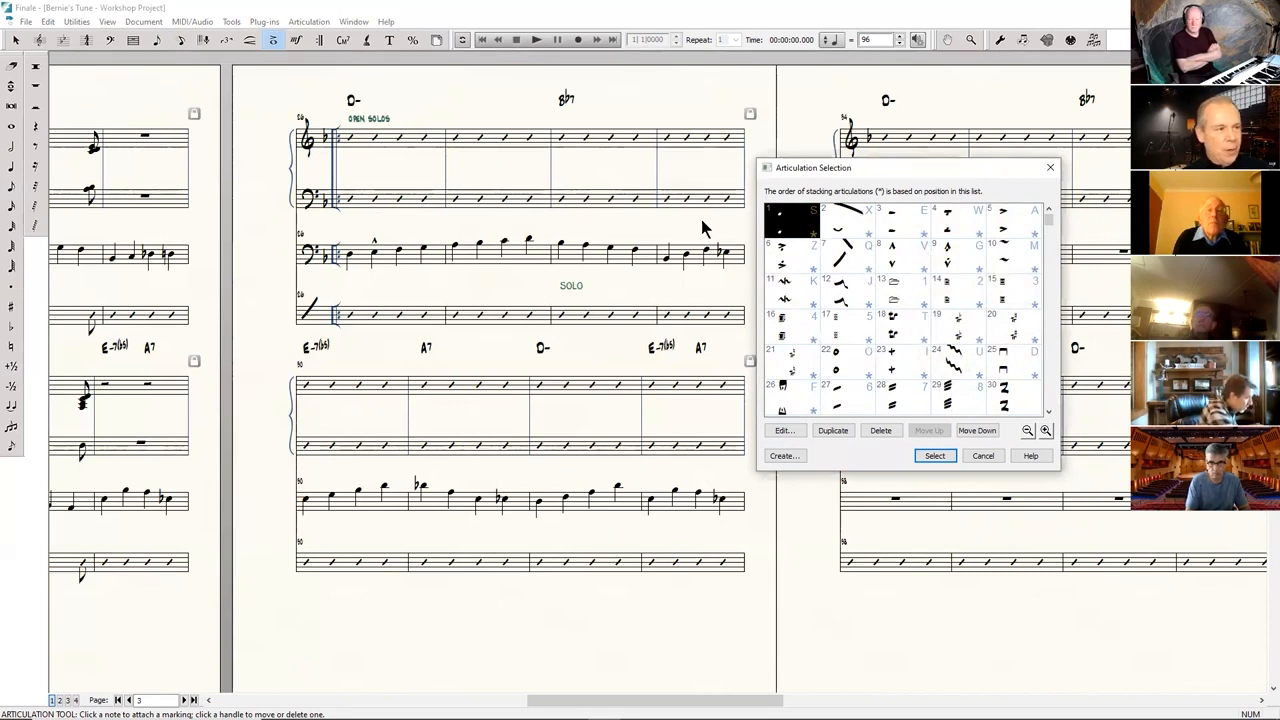
left_click(984, 456)
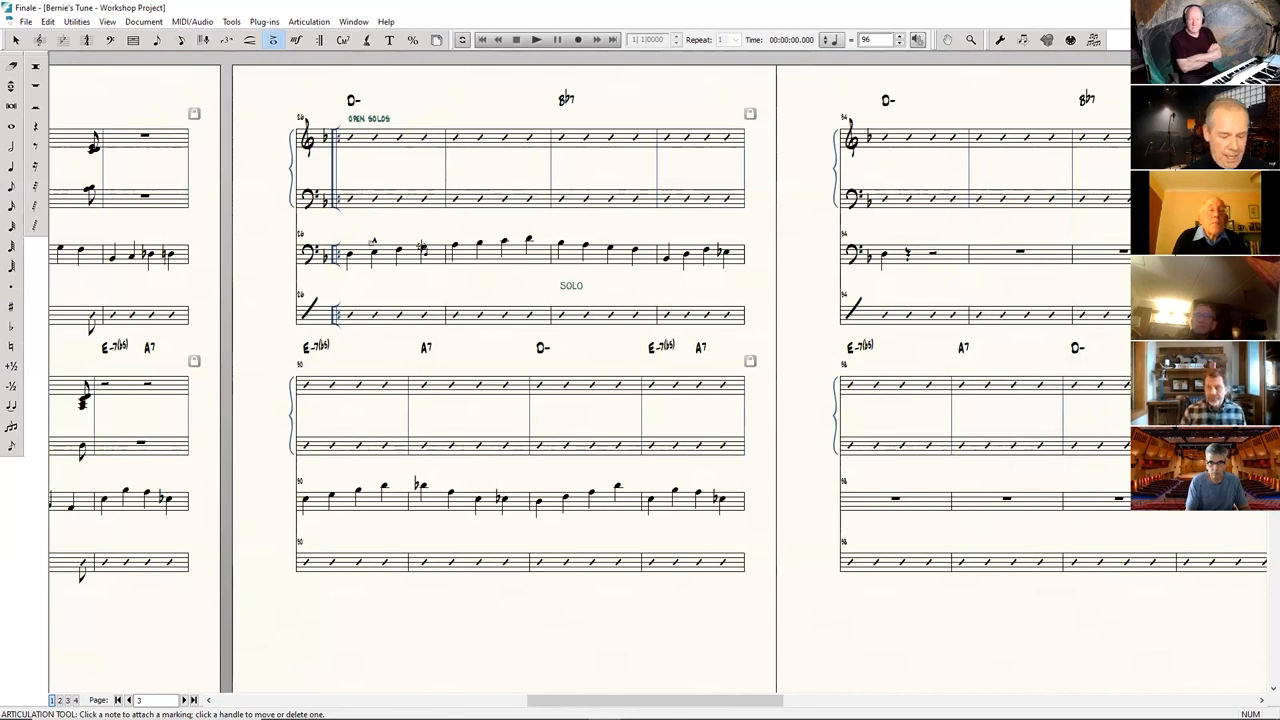
left_click(424, 251)
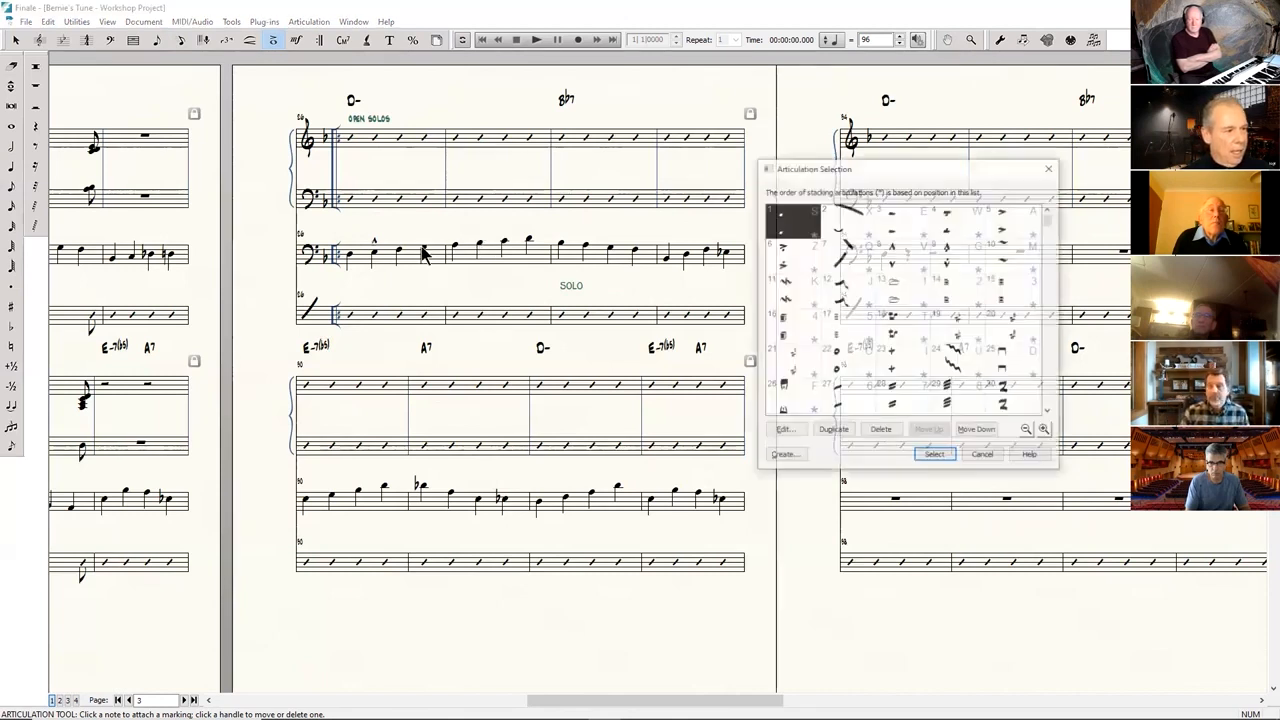
left_click(988, 458)
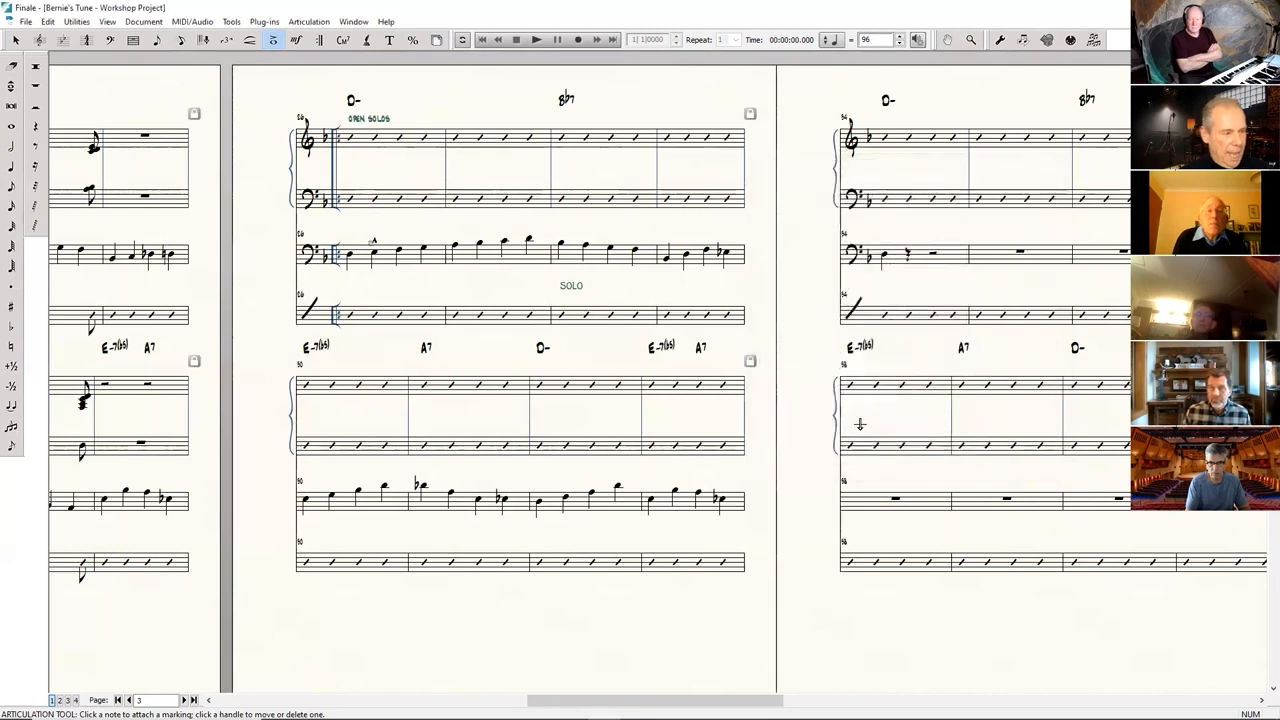
Add marcato accents to beat 4 of bass measure 86 and to beats 2 and 4 of bass measures 87 through 89.
left_click(424, 251)
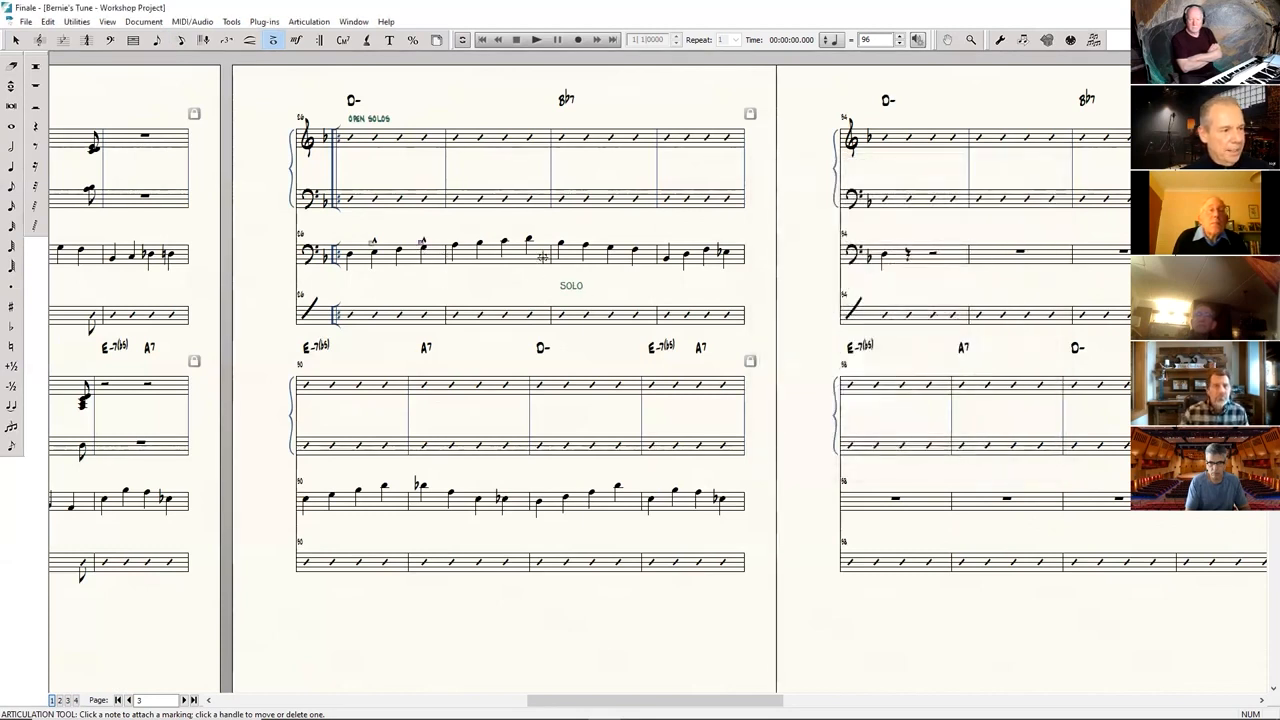
left_click(482, 245)
left_click(528, 241)
left_click(586, 244)
left_click(634, 247)
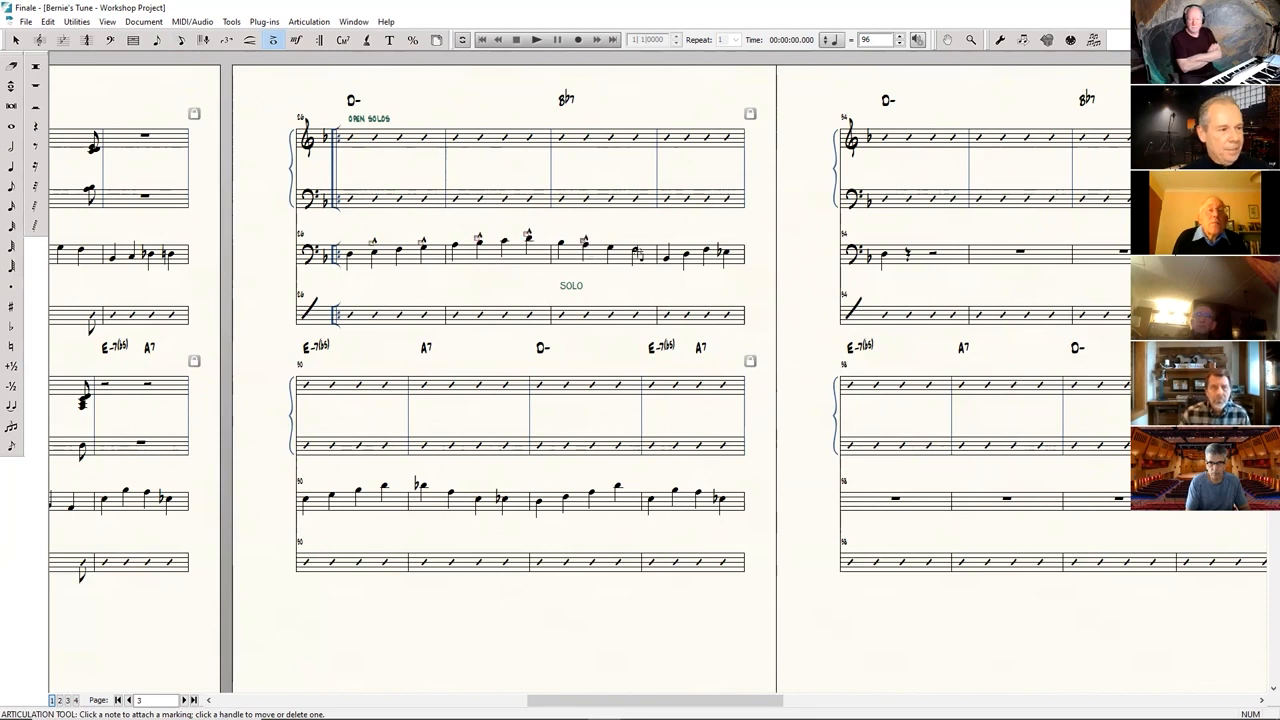
left_click(686, 257)
left_click(727, 252)
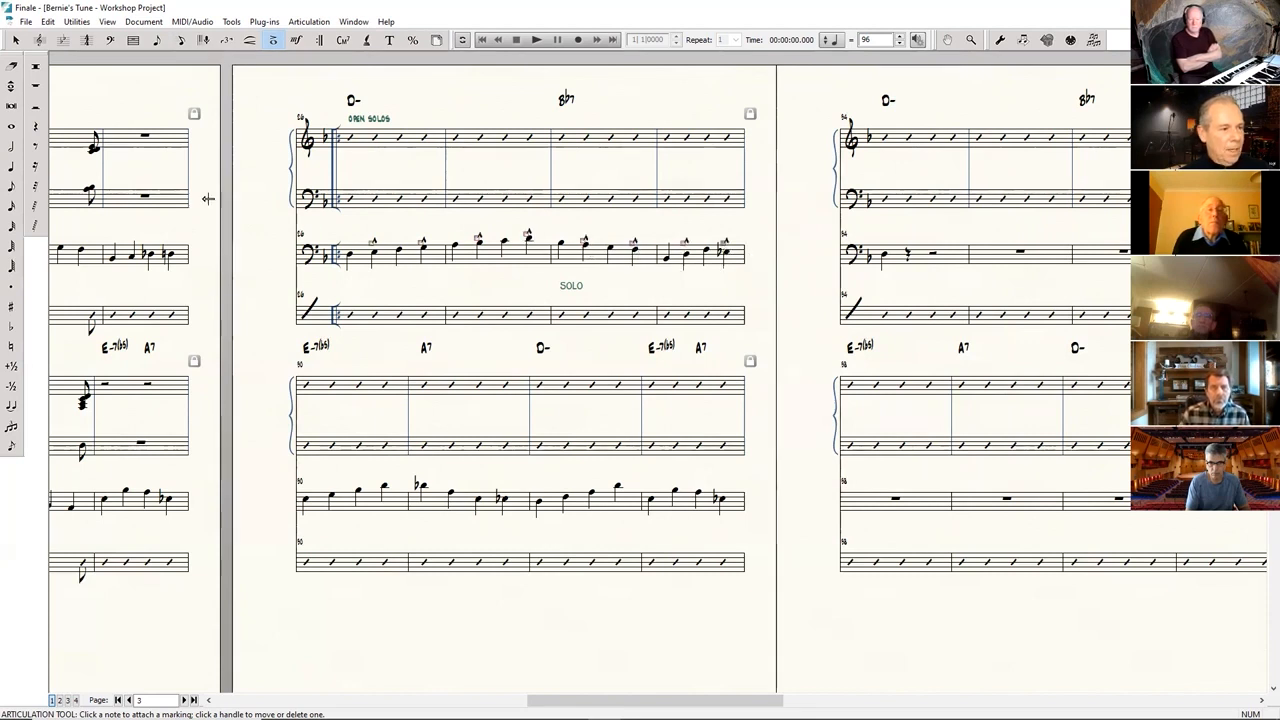
Select bass measures 86 through 89 and set the edit filter to include only articulations.
left_click(16, 39)
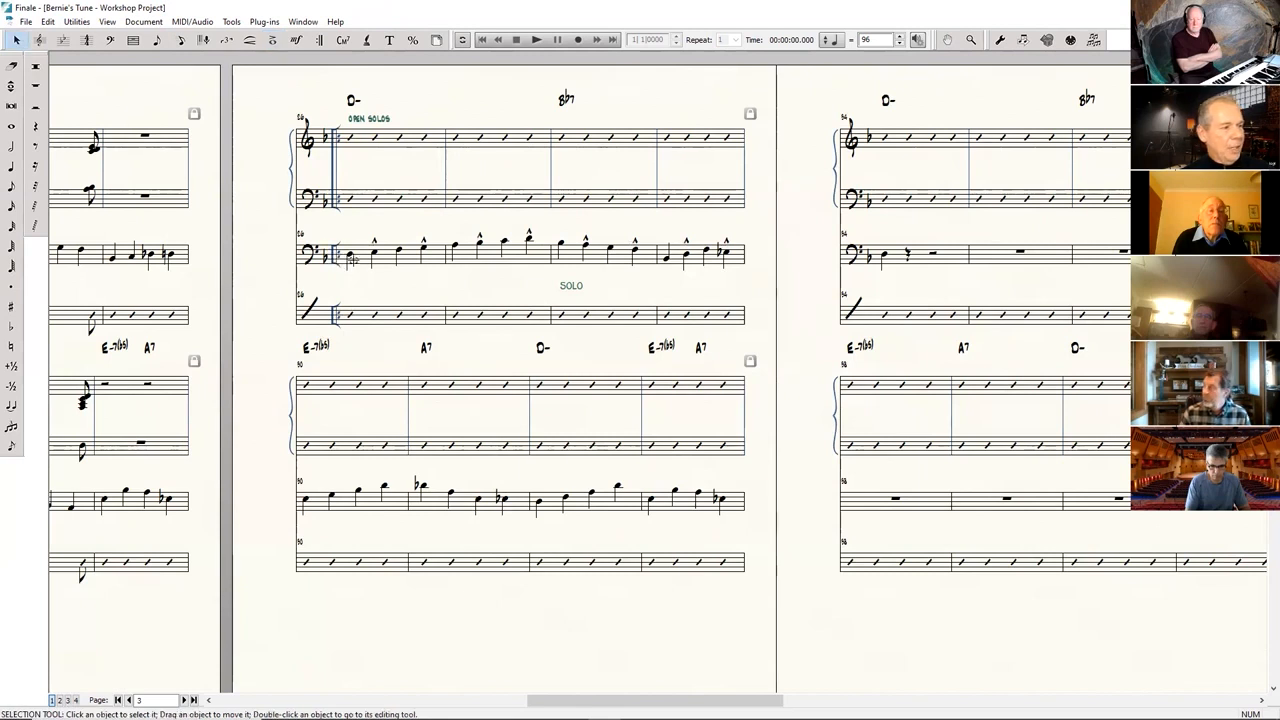
left_click(354, 268)
left_click(711, 246)
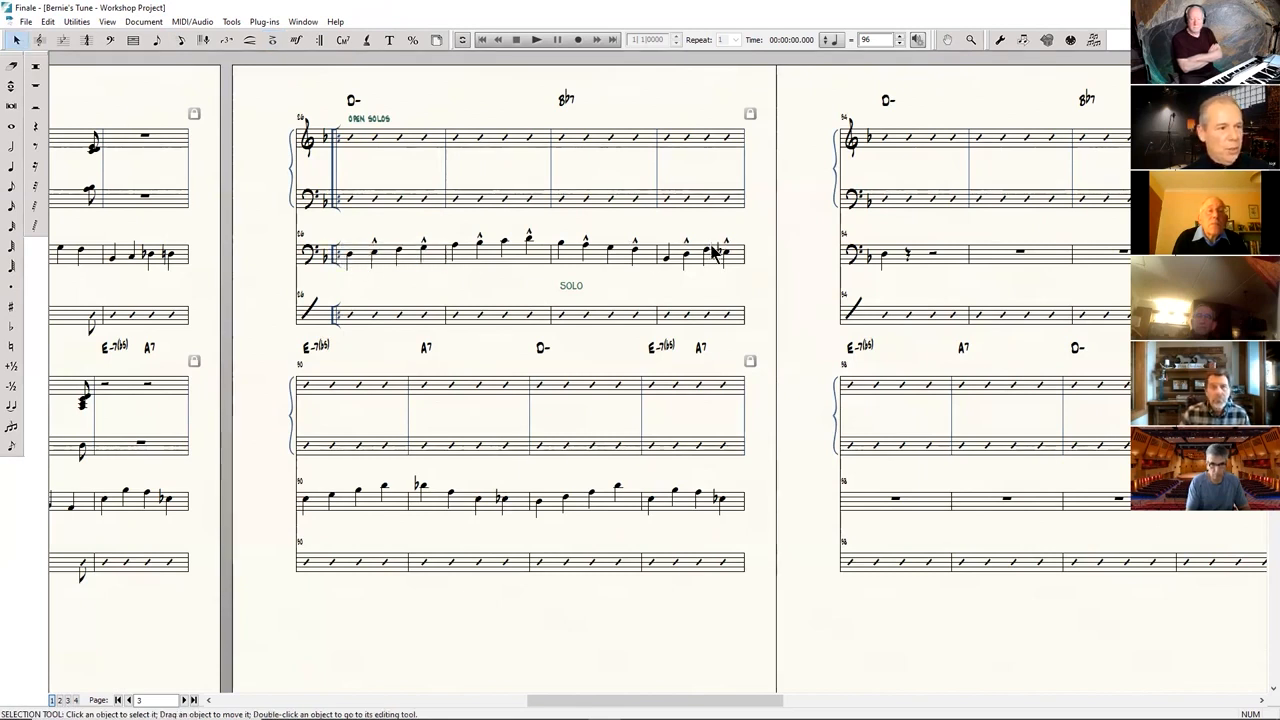
left_click(364, 266)
left_click(686, 278, "shift")
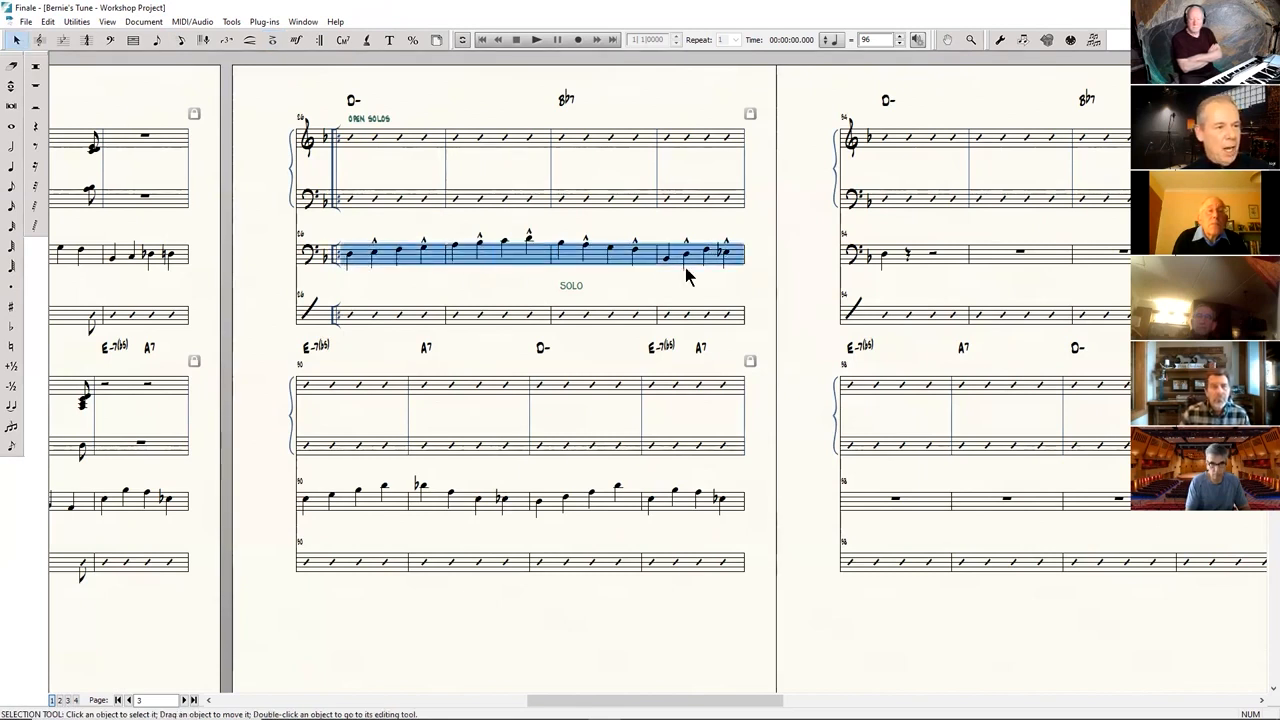
left_click(56, 21)
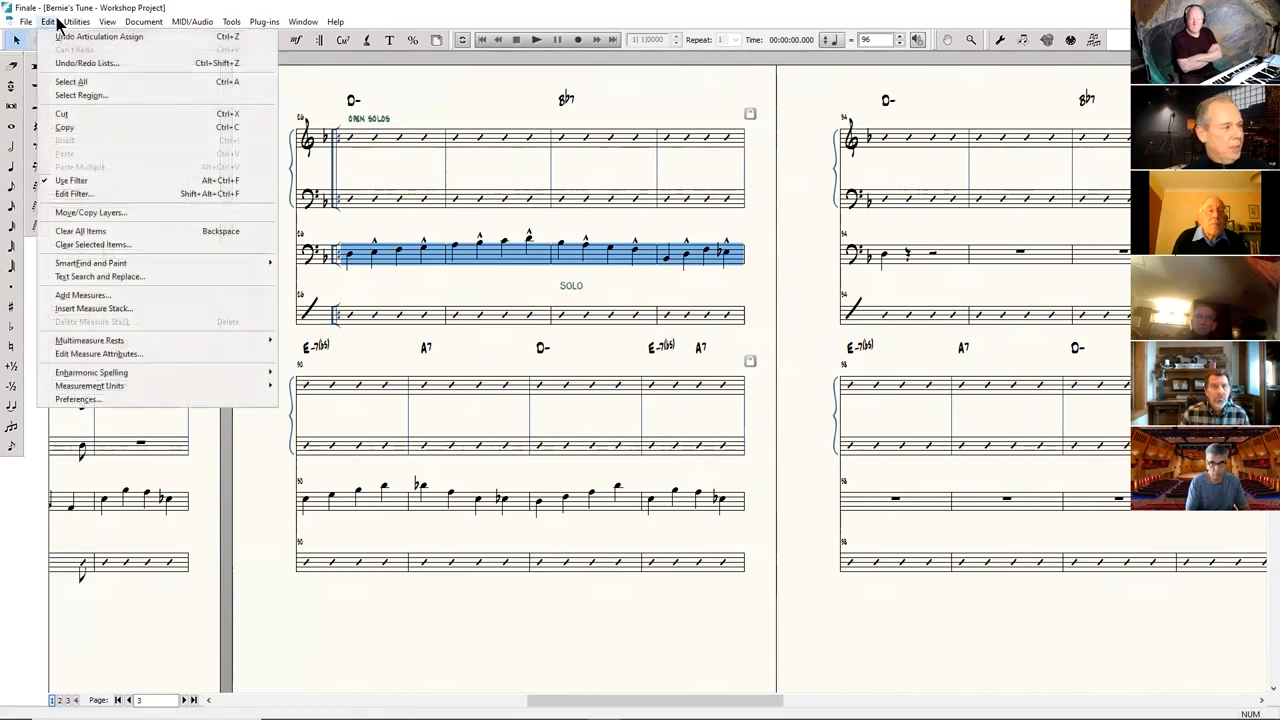
left_click(95, 194)
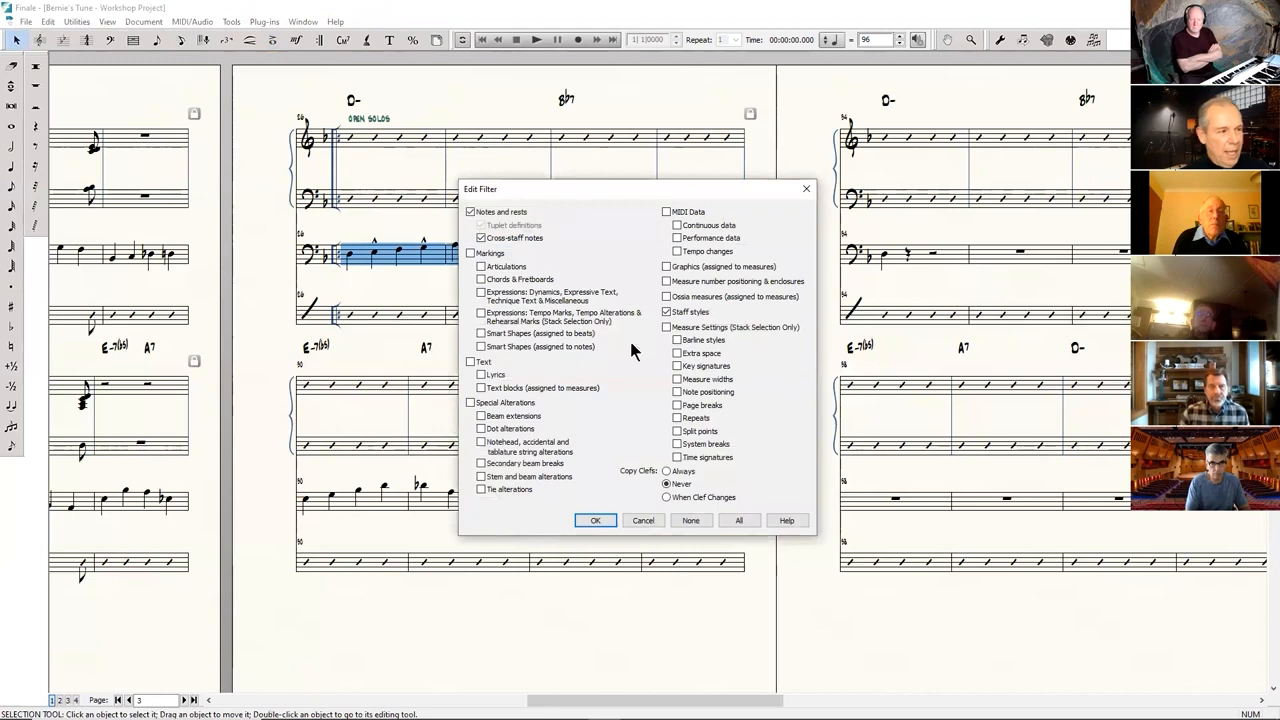
left_click(695, 522)
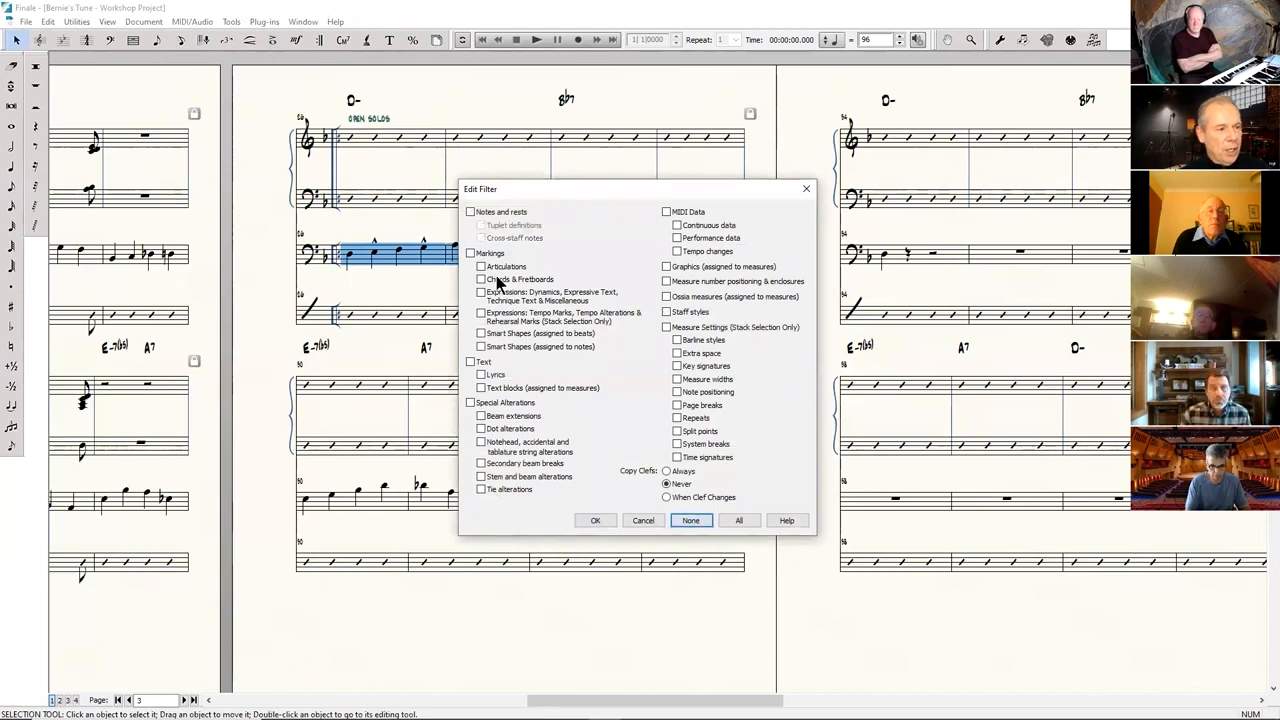
left_click(482, 266)
left_click(603, 524)
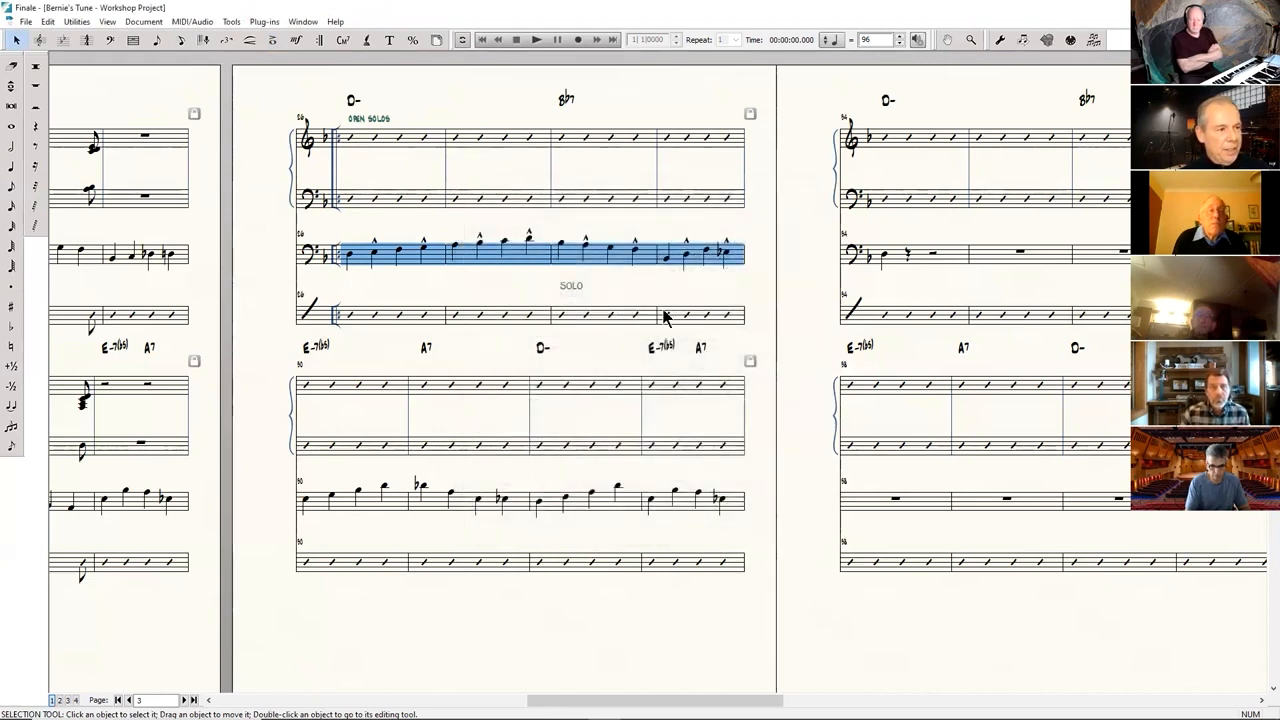
Copy the filtered accents from bass measures 86–89 onto the bass measures starting at 90, and play back the open solos section.
left_click_drag(700, 263, 305, 508)
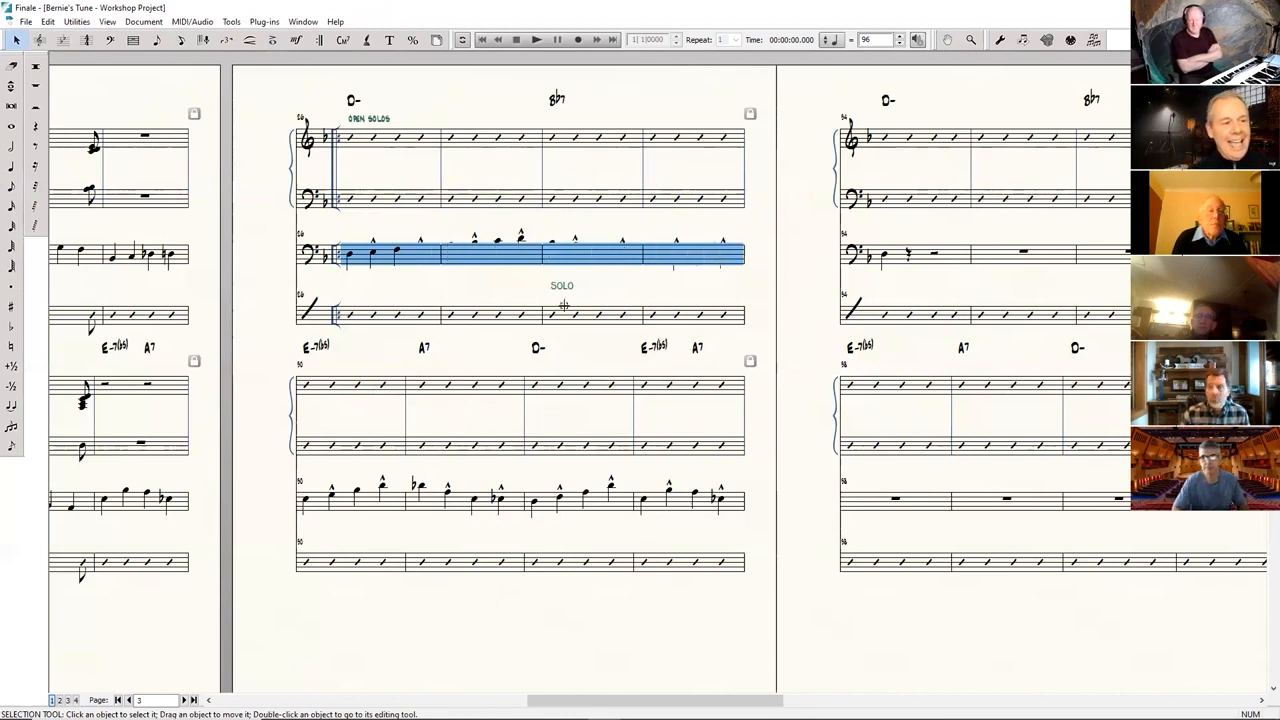
left_click(566, 314)
left_click(455, 292)
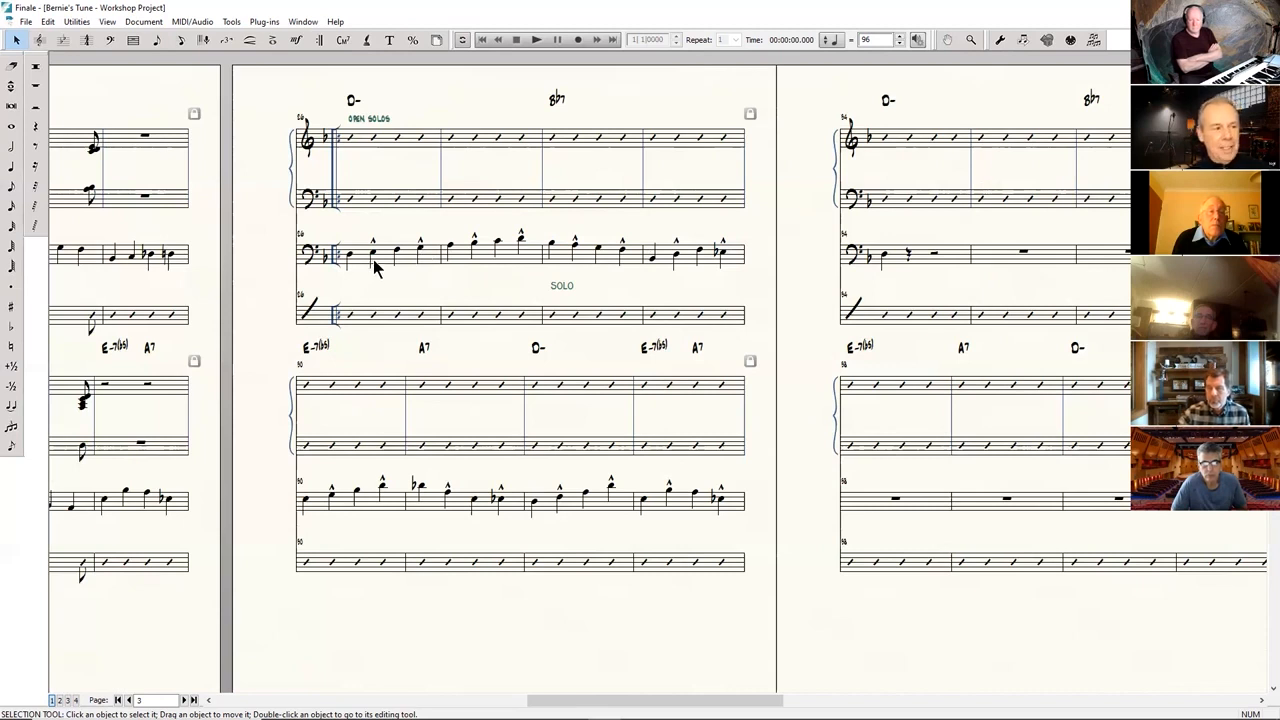
key("space")
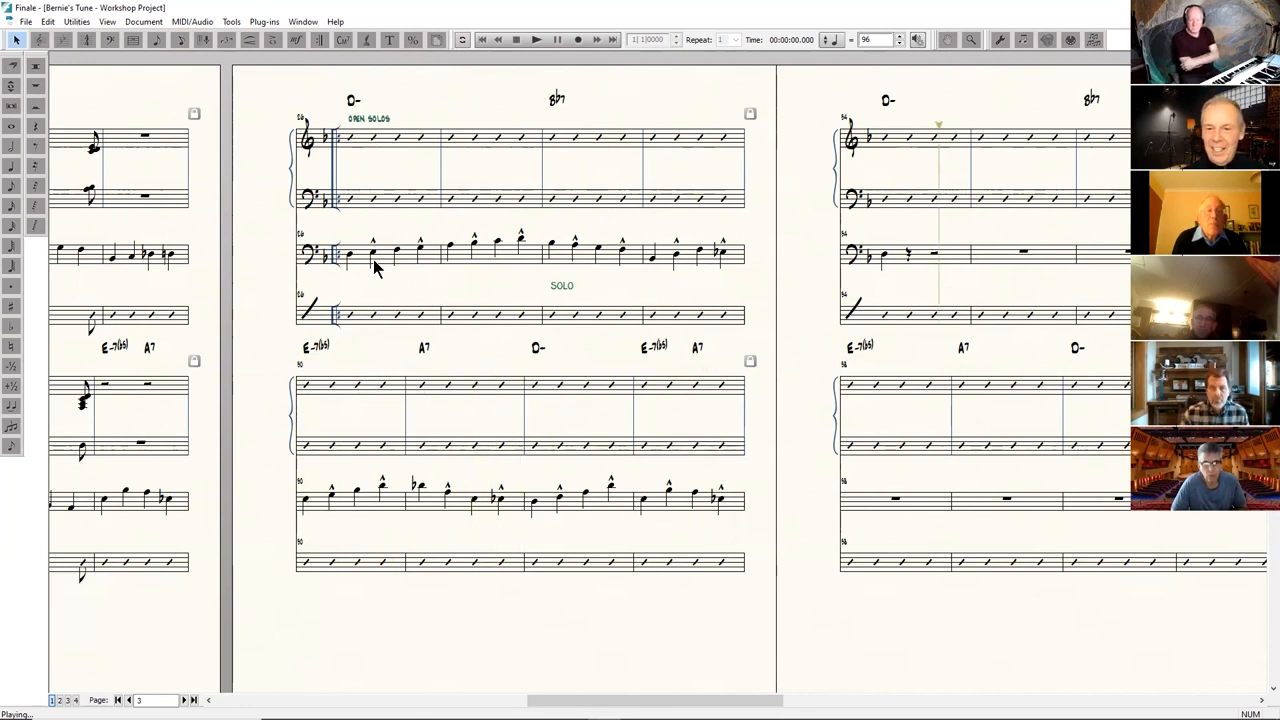
left_click(386, 265)
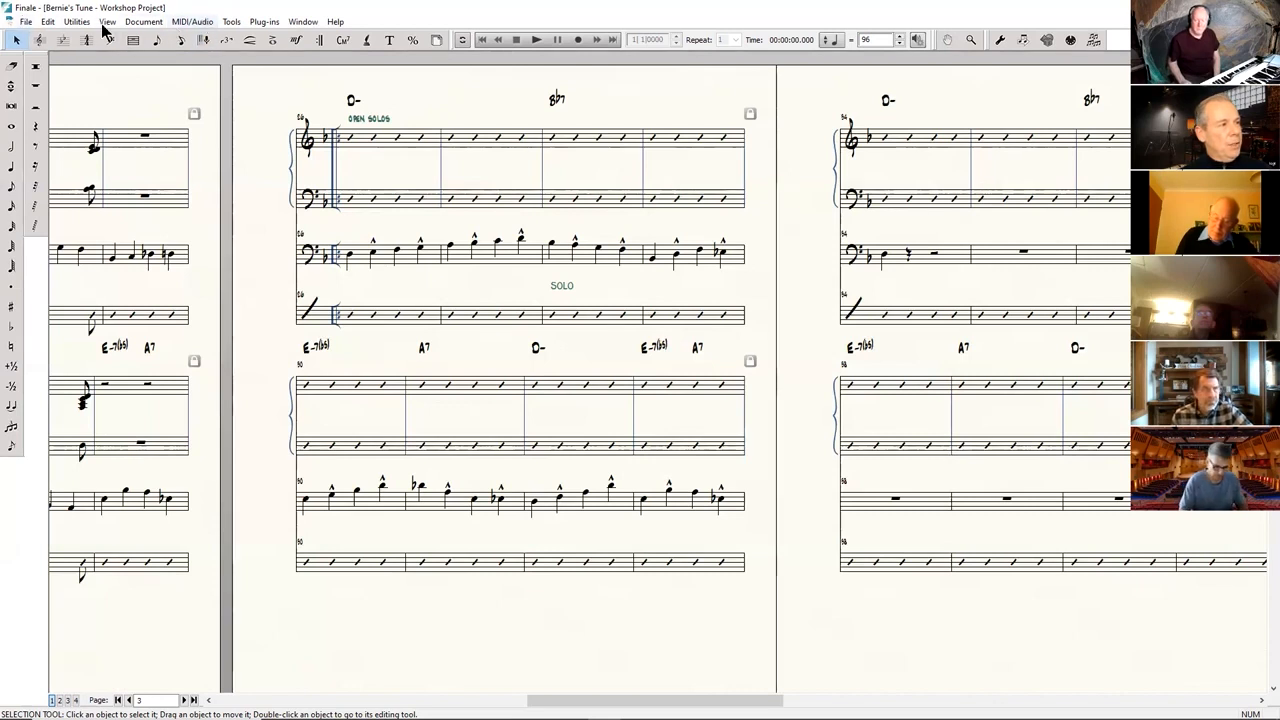
Export the score as a Format 1 MIDI file named "Bernie's Tune - Workshop Project - Midi File", saving bookmarks as markers.
left_click(26, 21)
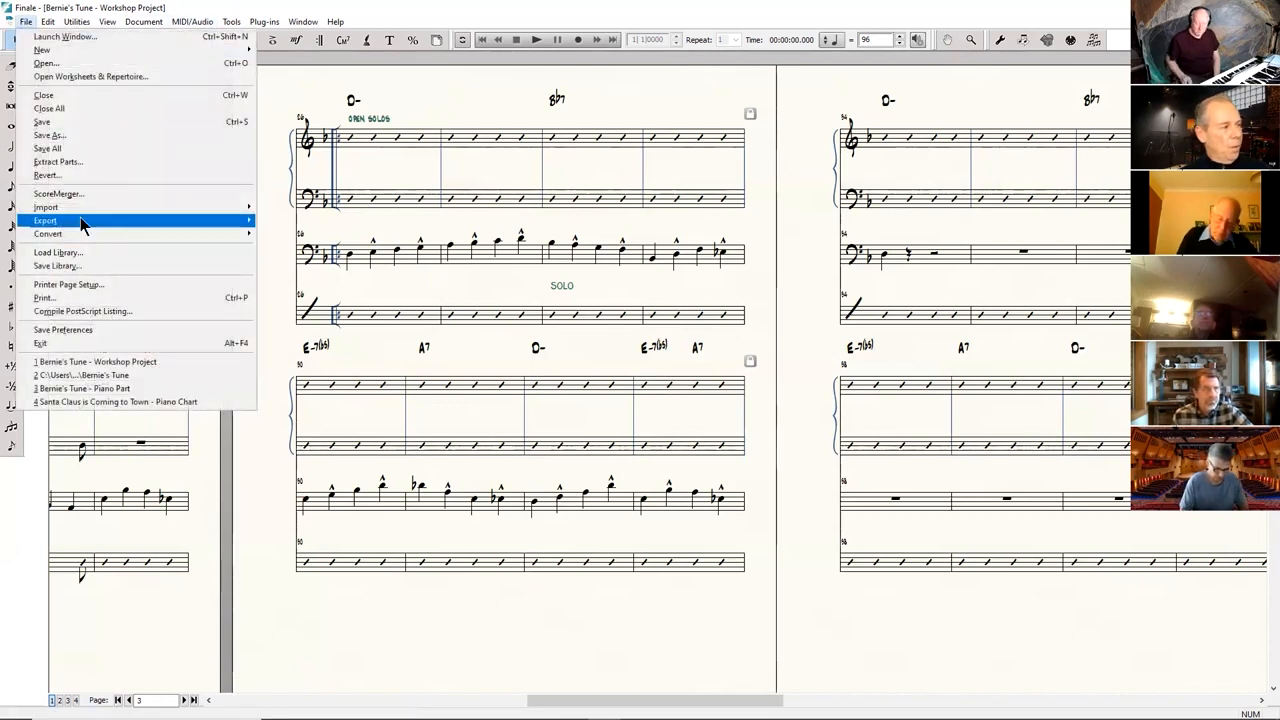
mouse_move(83, 224)
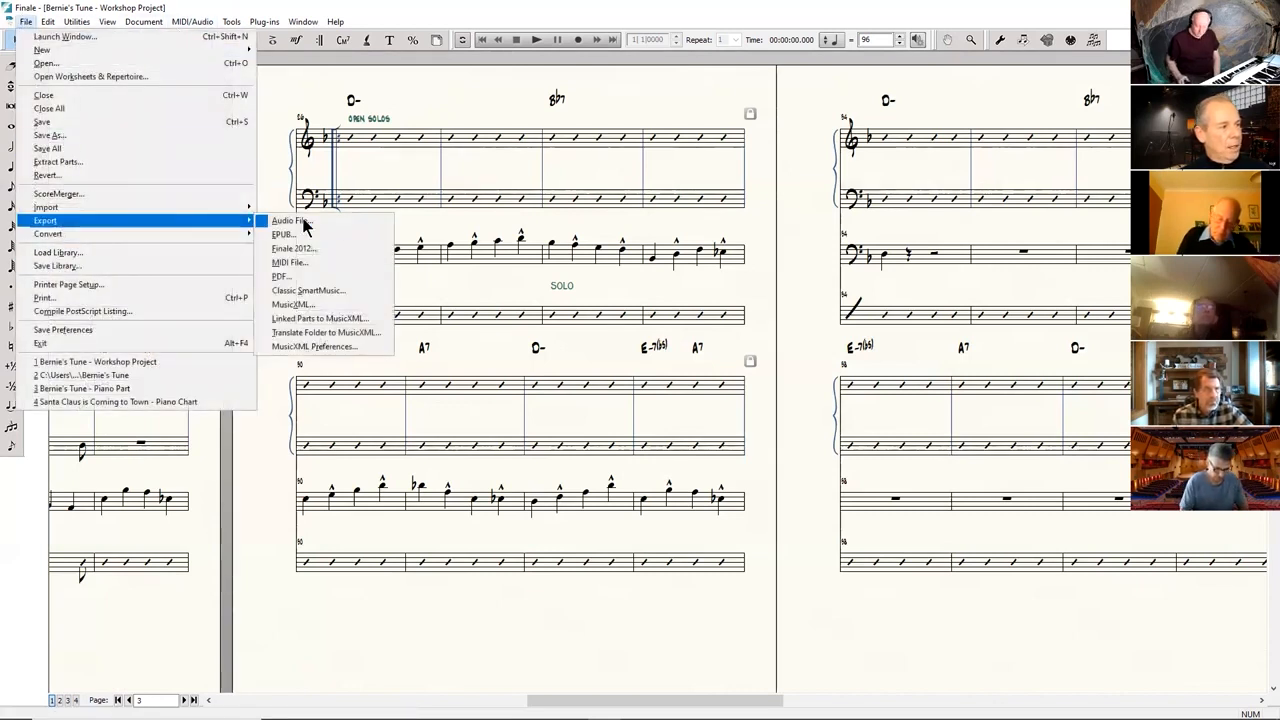
left_click(321, 267)
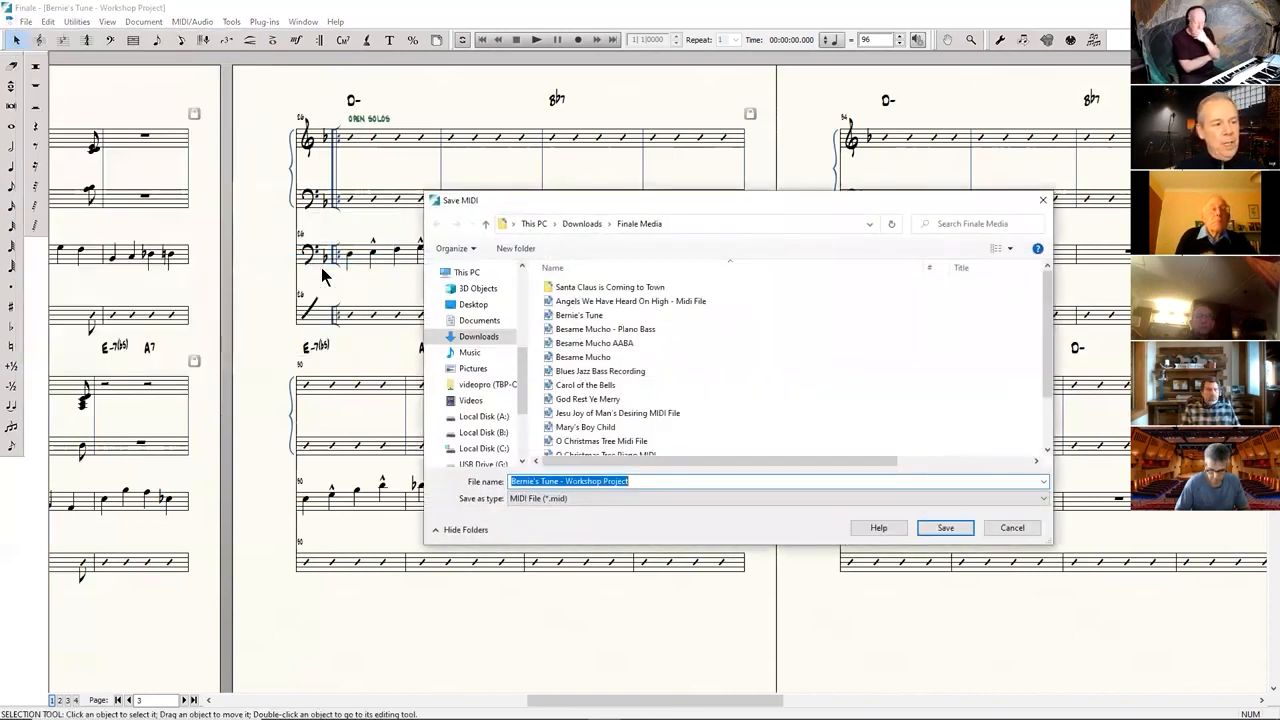
left_click(643, 482)
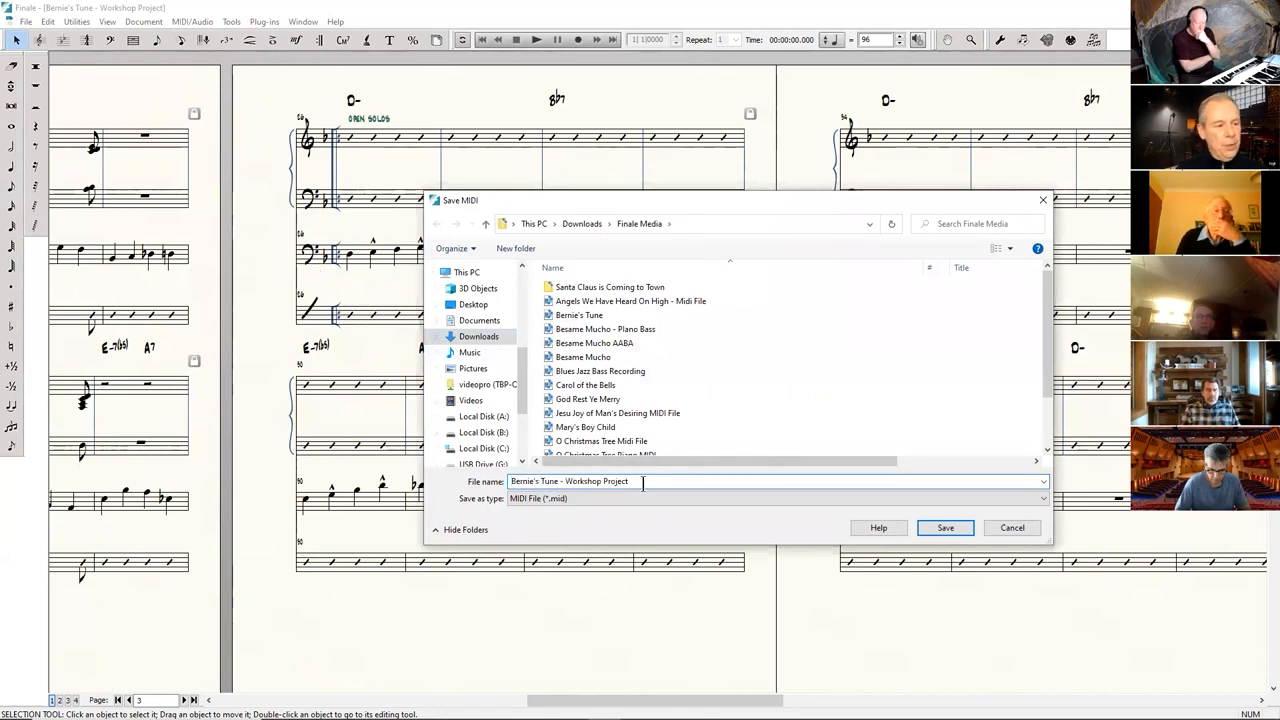
type("-")
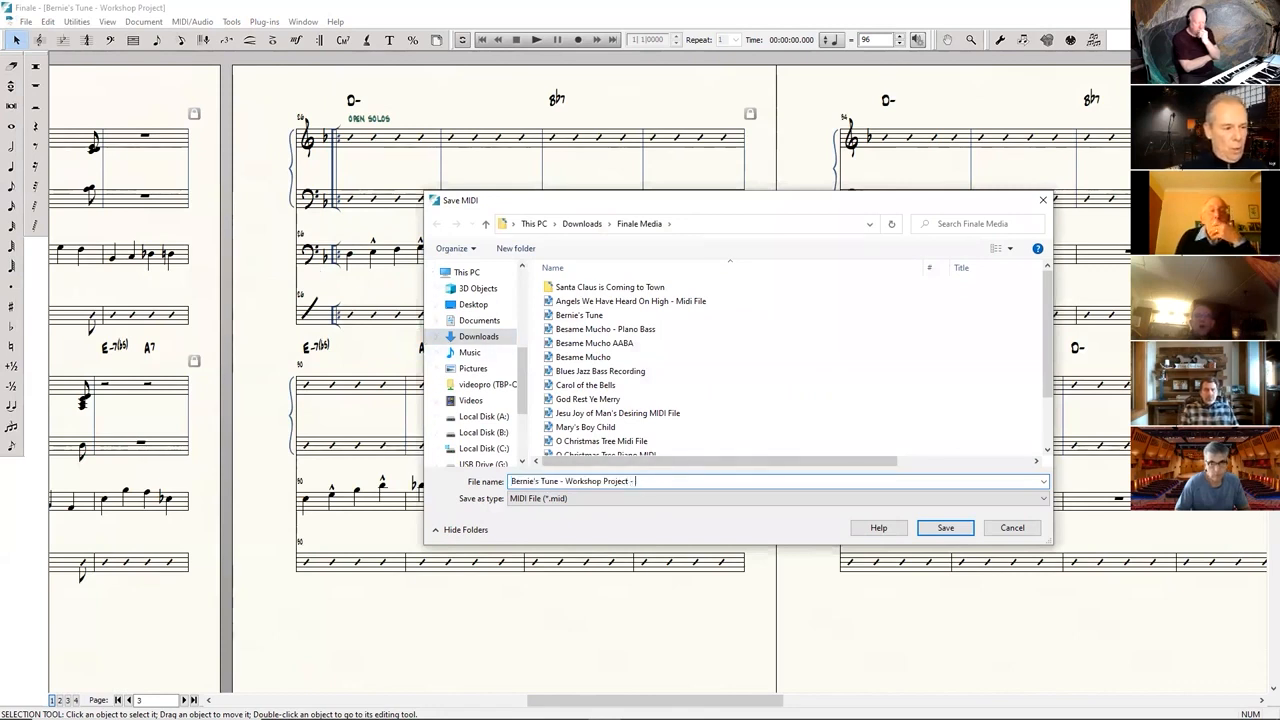
type(" Midi")
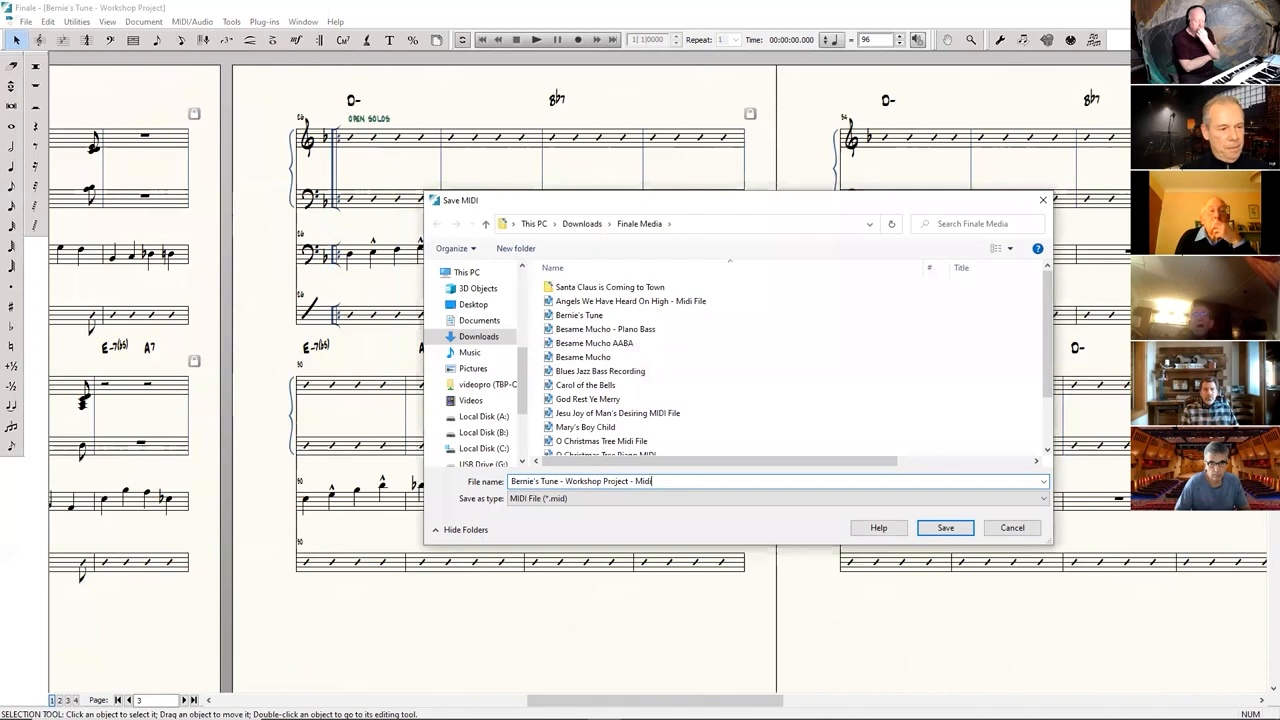
type(" File")
key("Return")
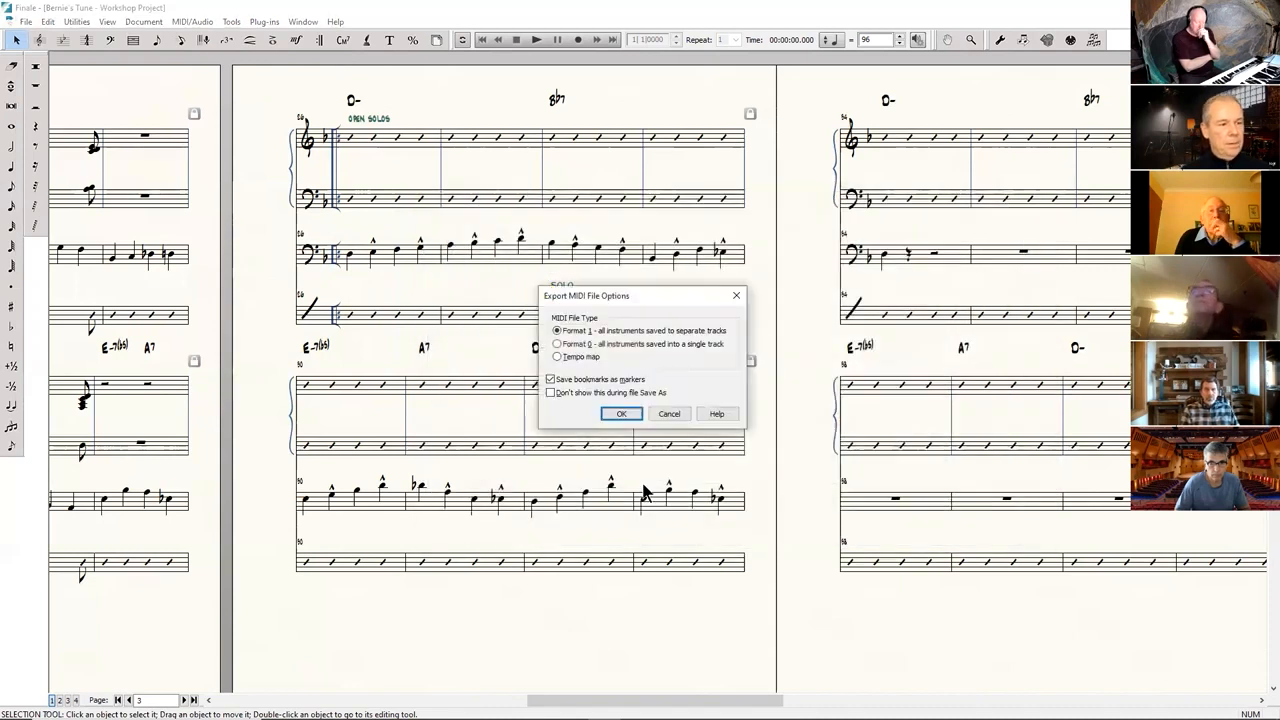
left_click(622, 414)
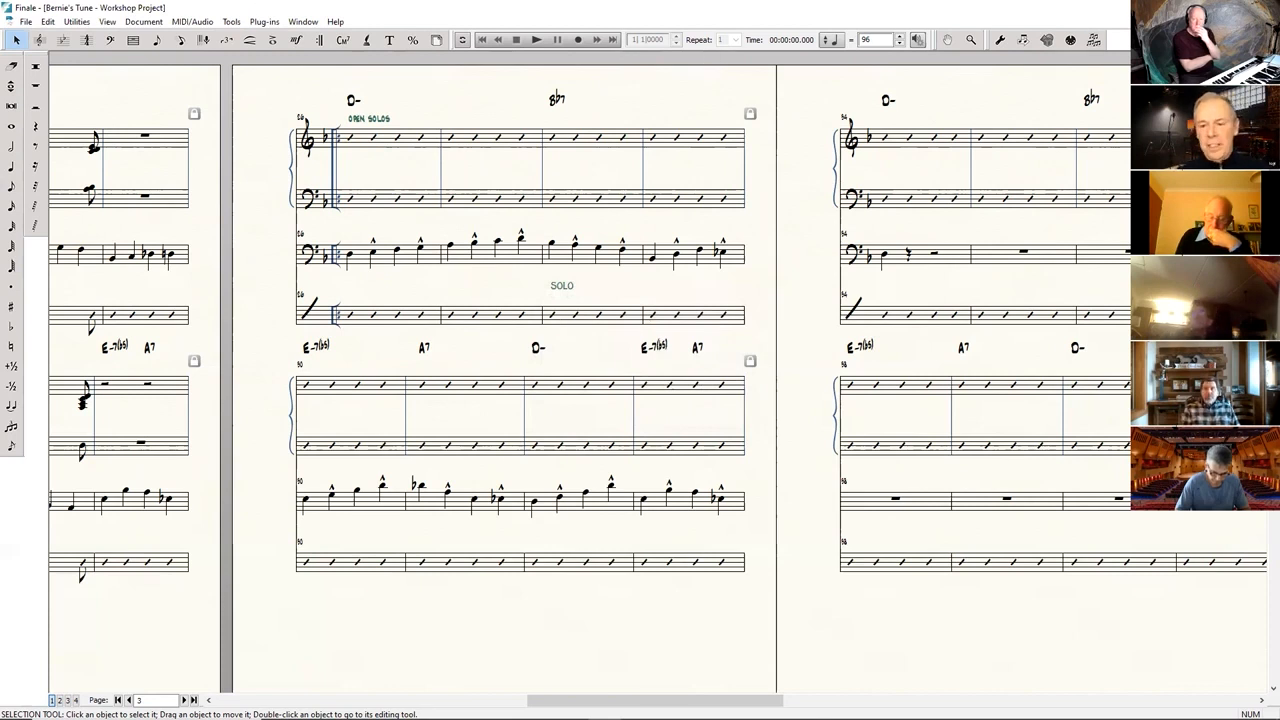
Close the Bernie's Tune workshop score.
key("ctrl+w")
left_click(620, 391)
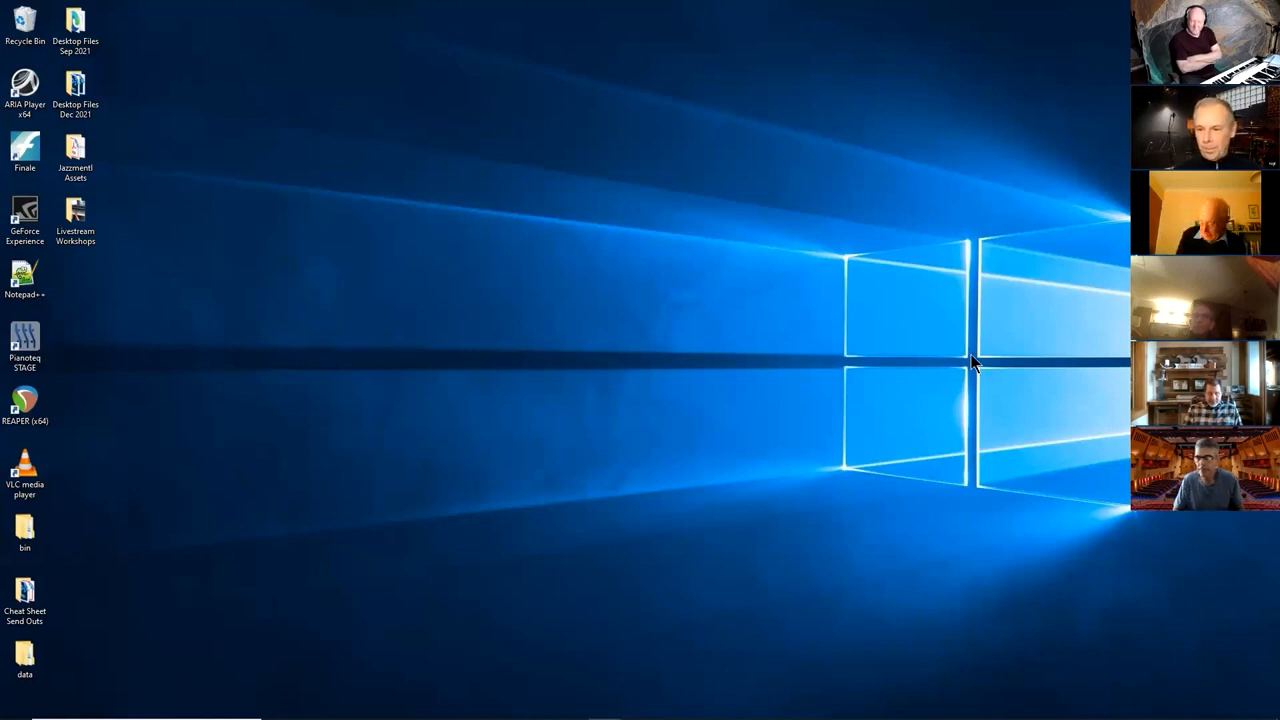
Launch REAPER (x64), dismiss the project-opening error and start a new empty project.
mouse_move(541, 710)
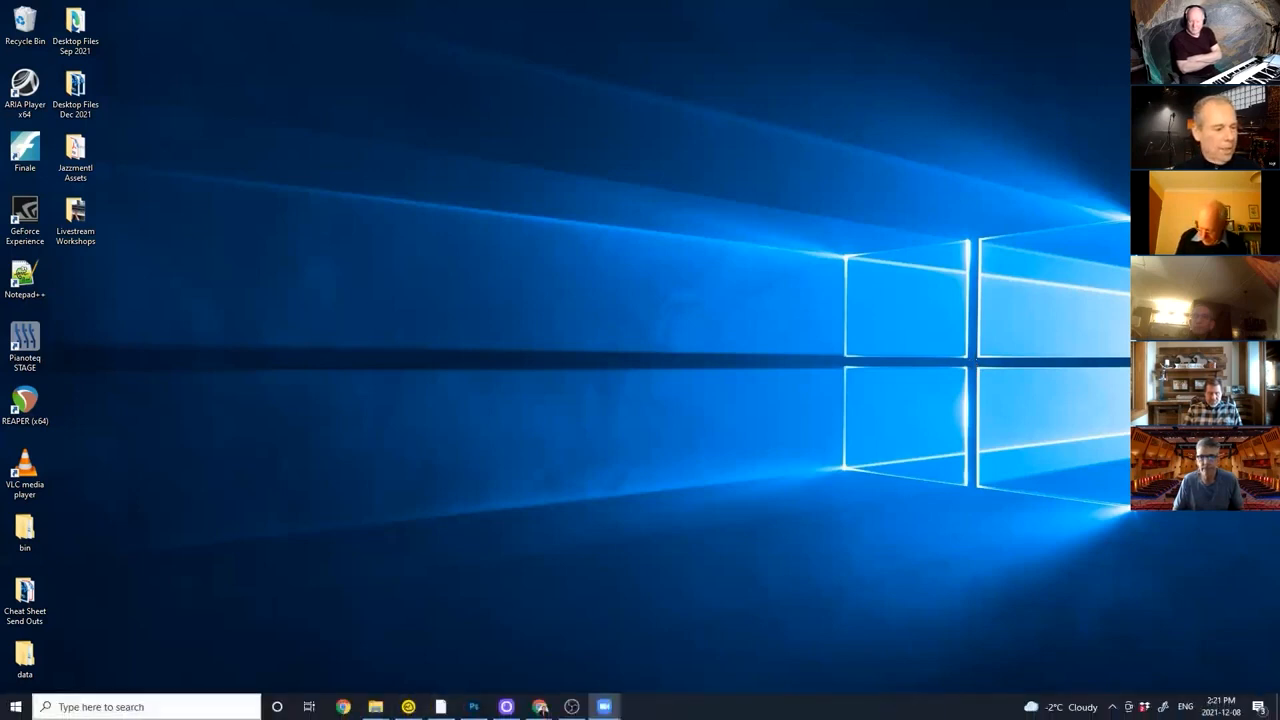
left_click(145, 707)
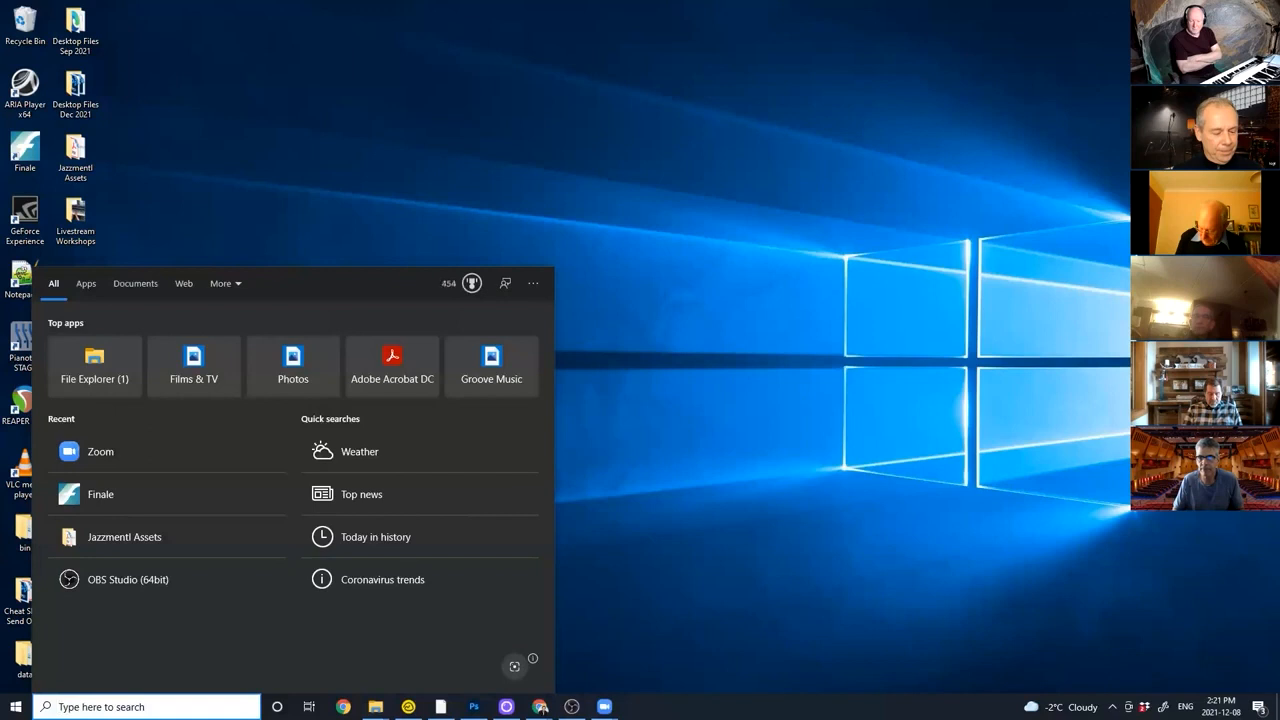
type("reaper")
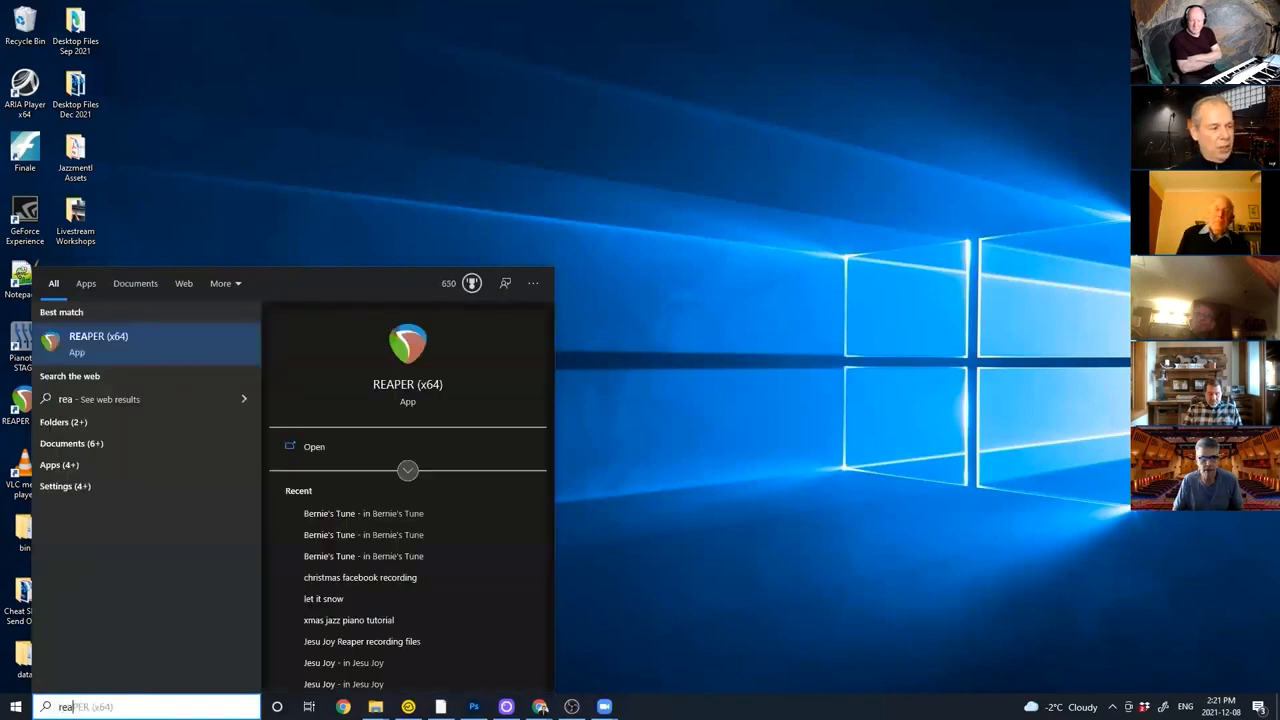
left_click(98, 338)
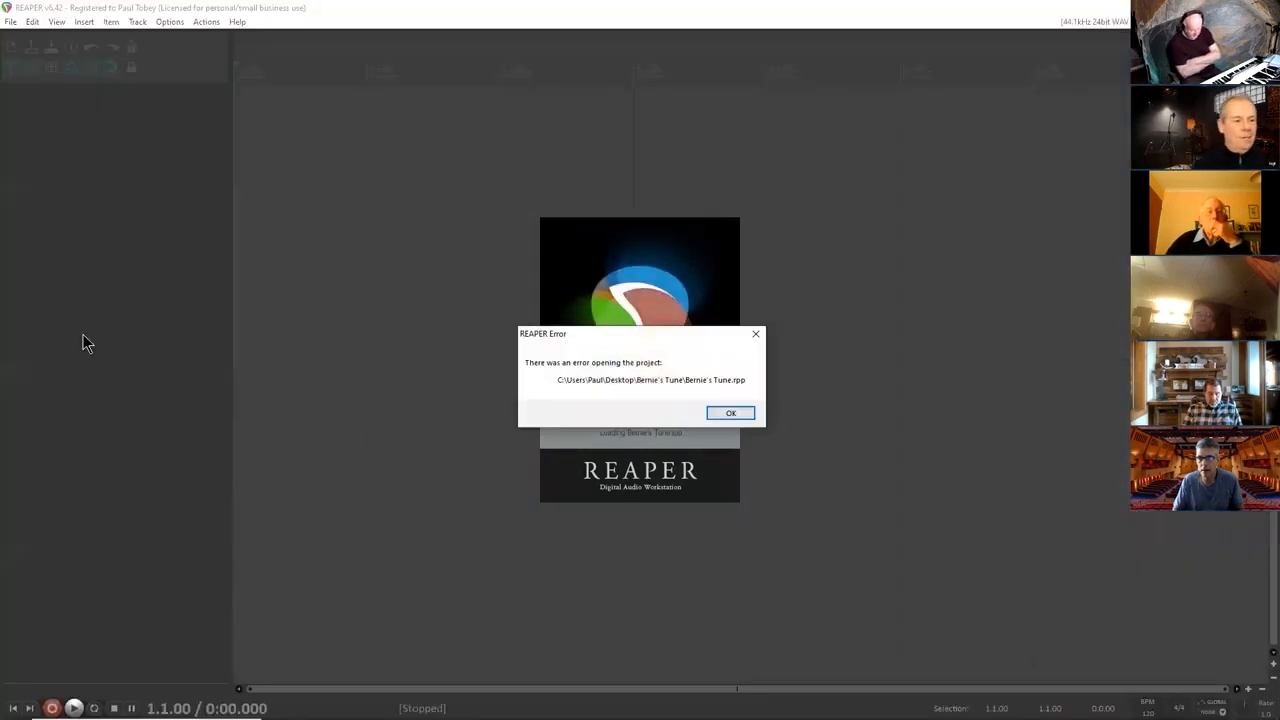
left_click(731, 412)
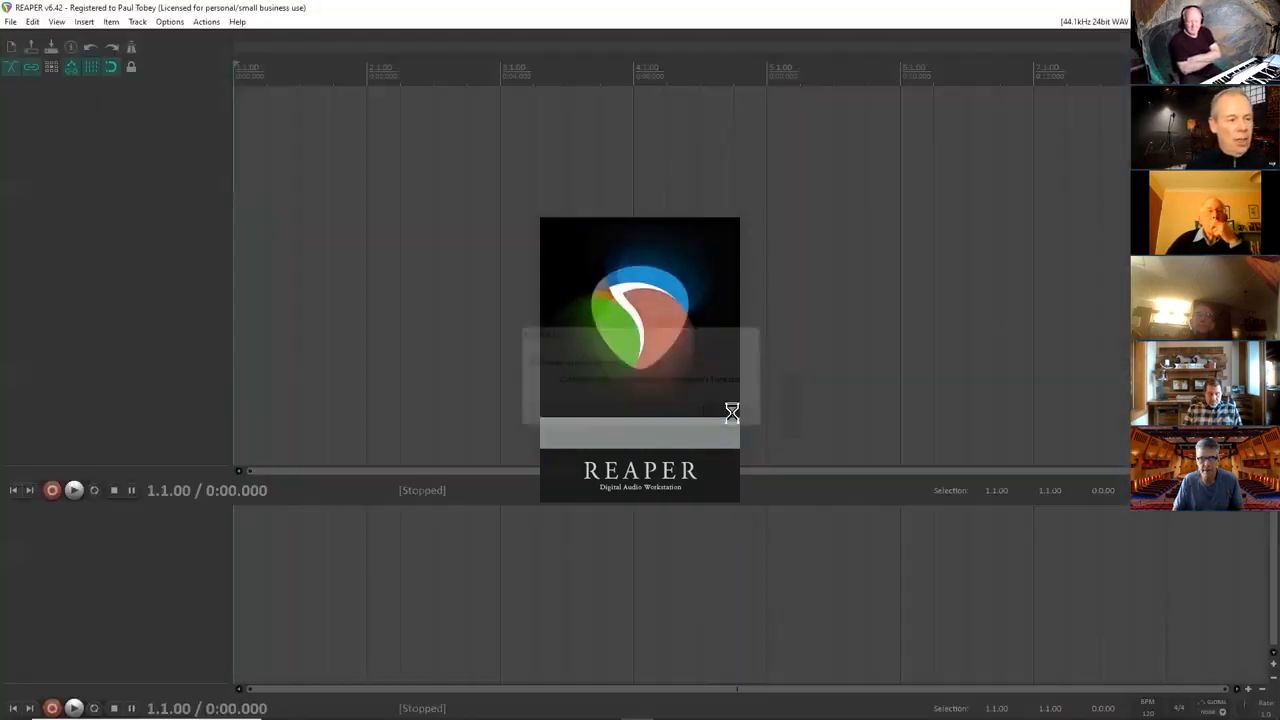
left_click(10, 22)
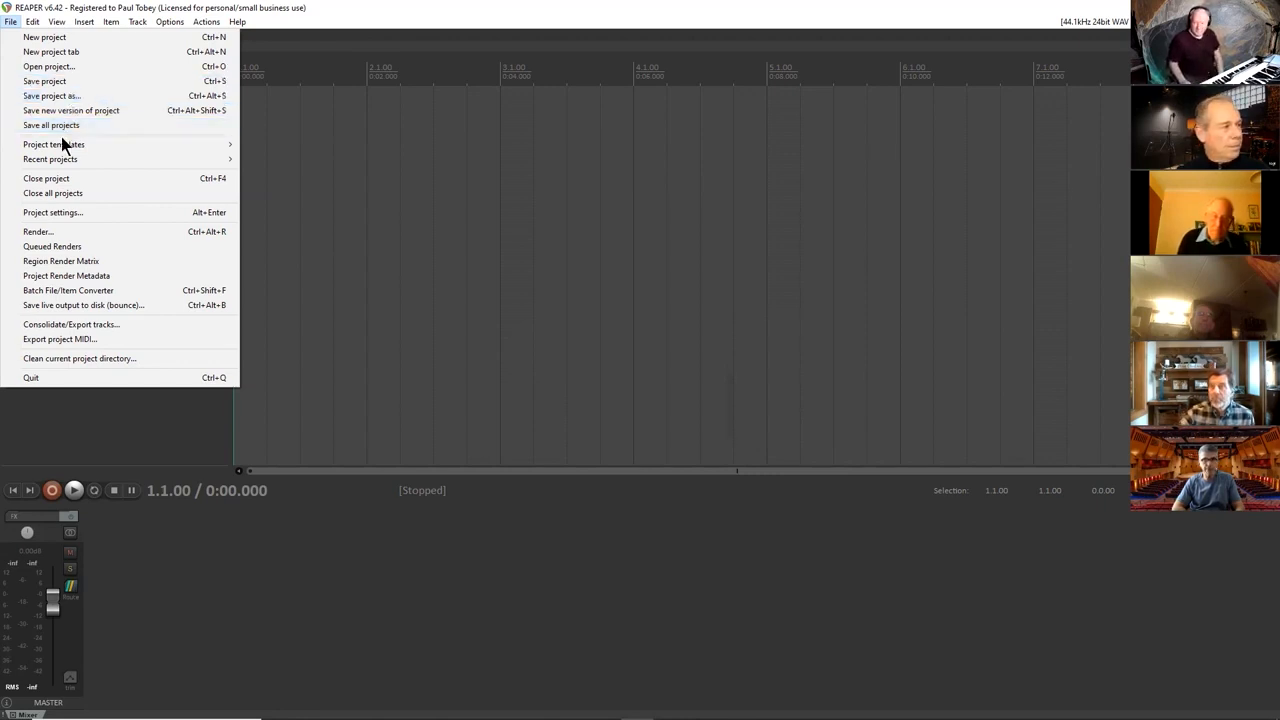
left_click(73, 39)
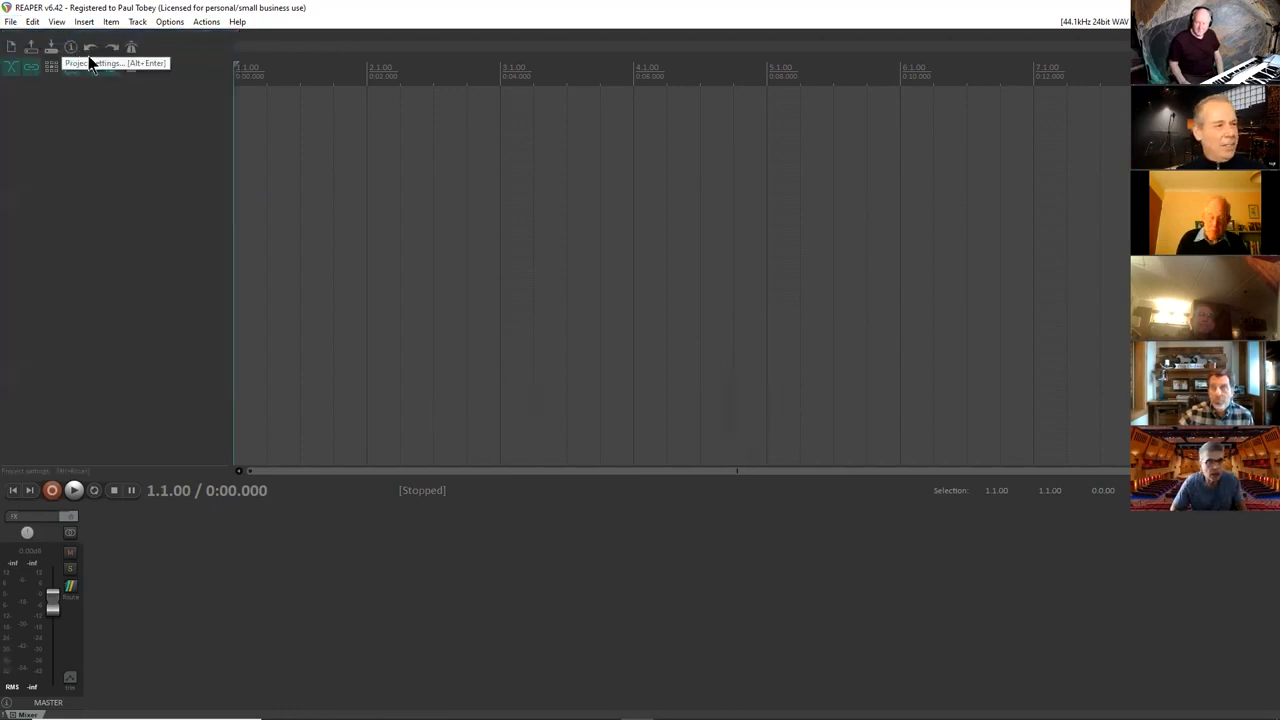
Try to import "Bernie's Tune - Workshop Project - Midi File" without expanding its MIDI tracks, and delete the imported item.
left_click(137, 21)
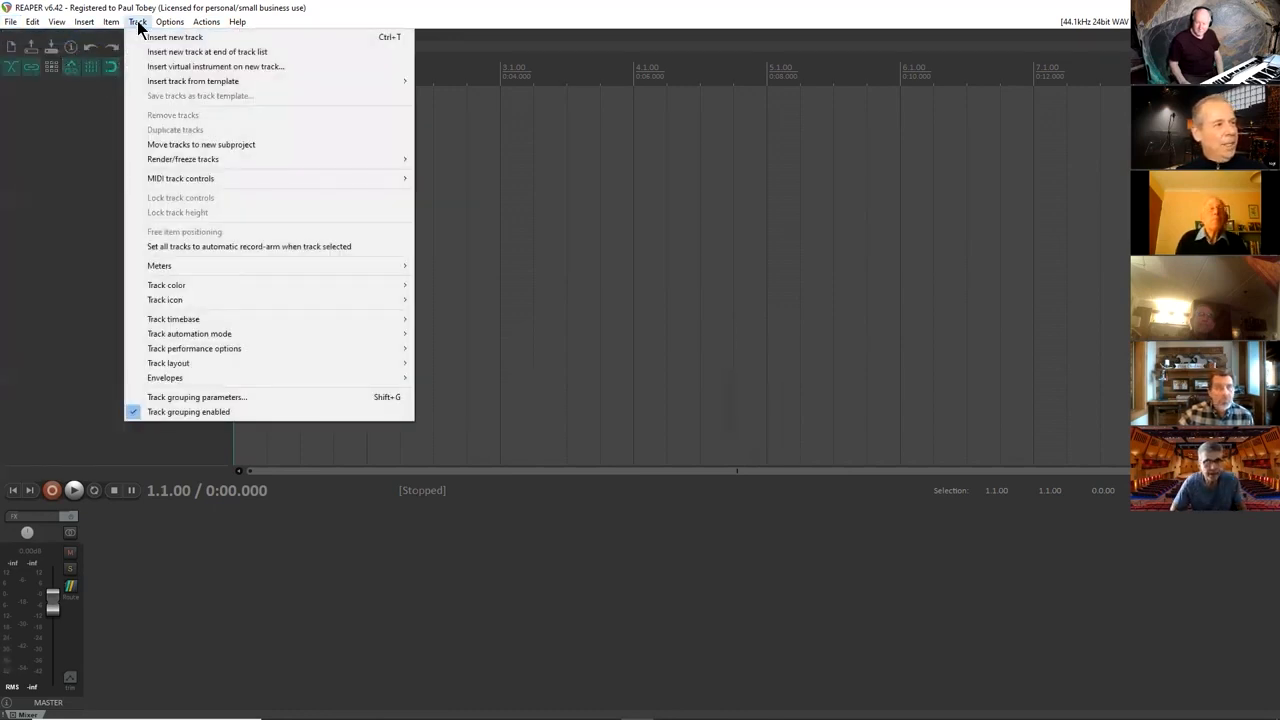
mouse_move(110, 25)
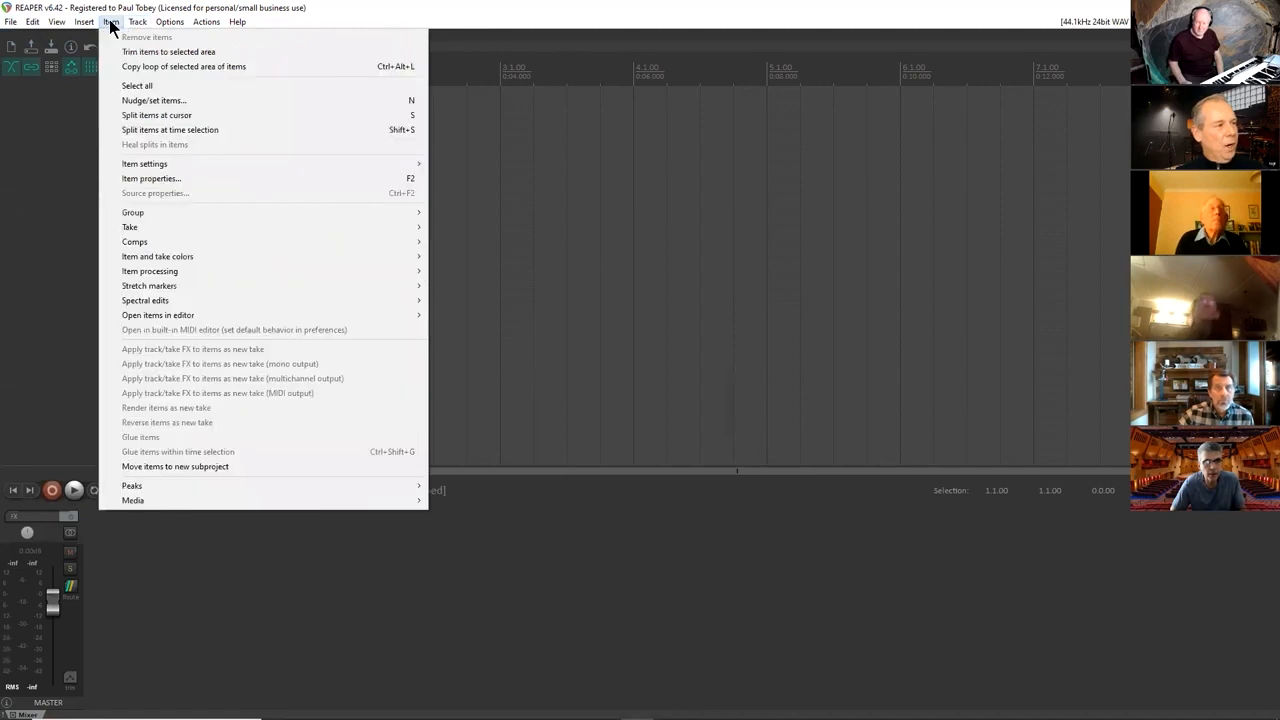
mouse_move(85, 24)
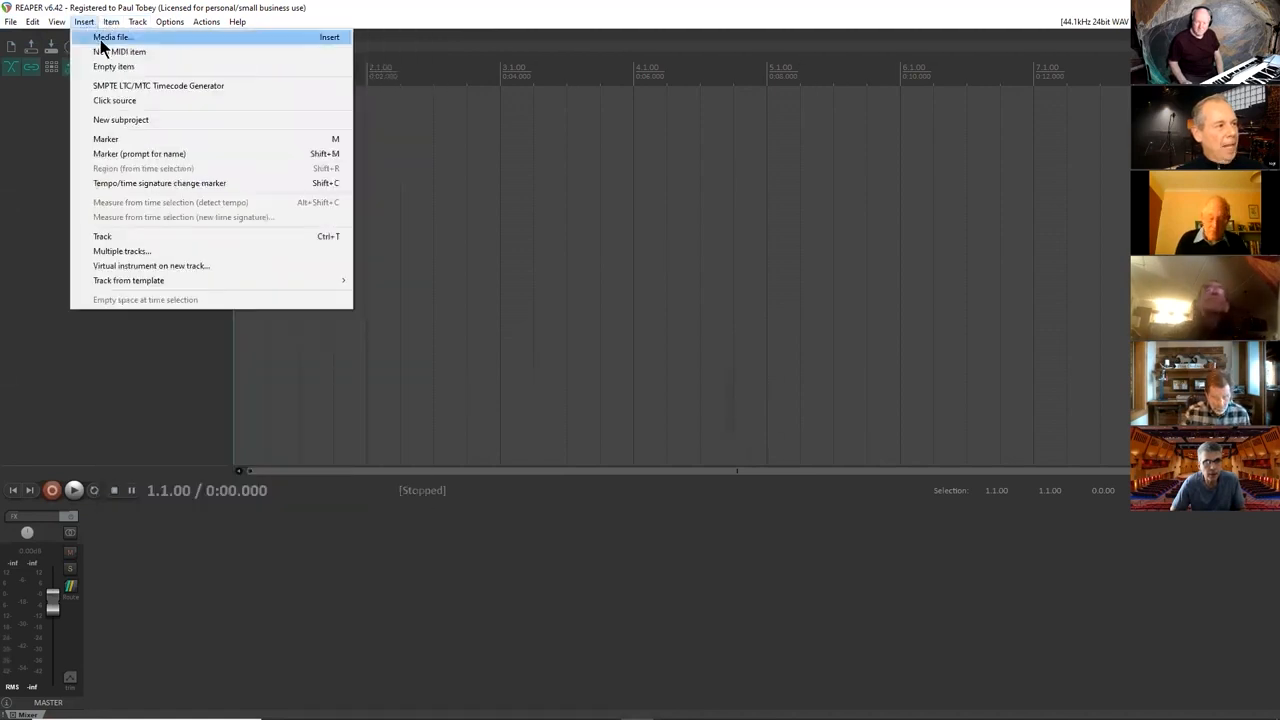
left_click(101, 40)
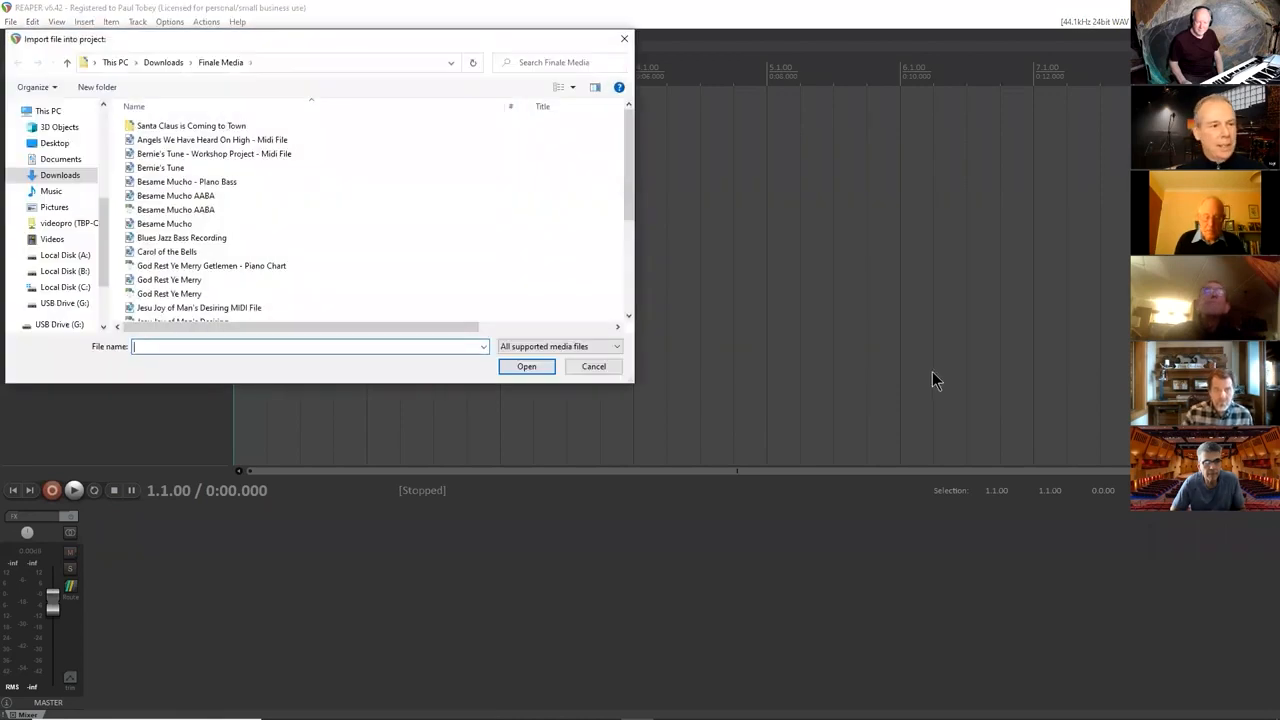
left_click_drag(398, 41, 953, 107)
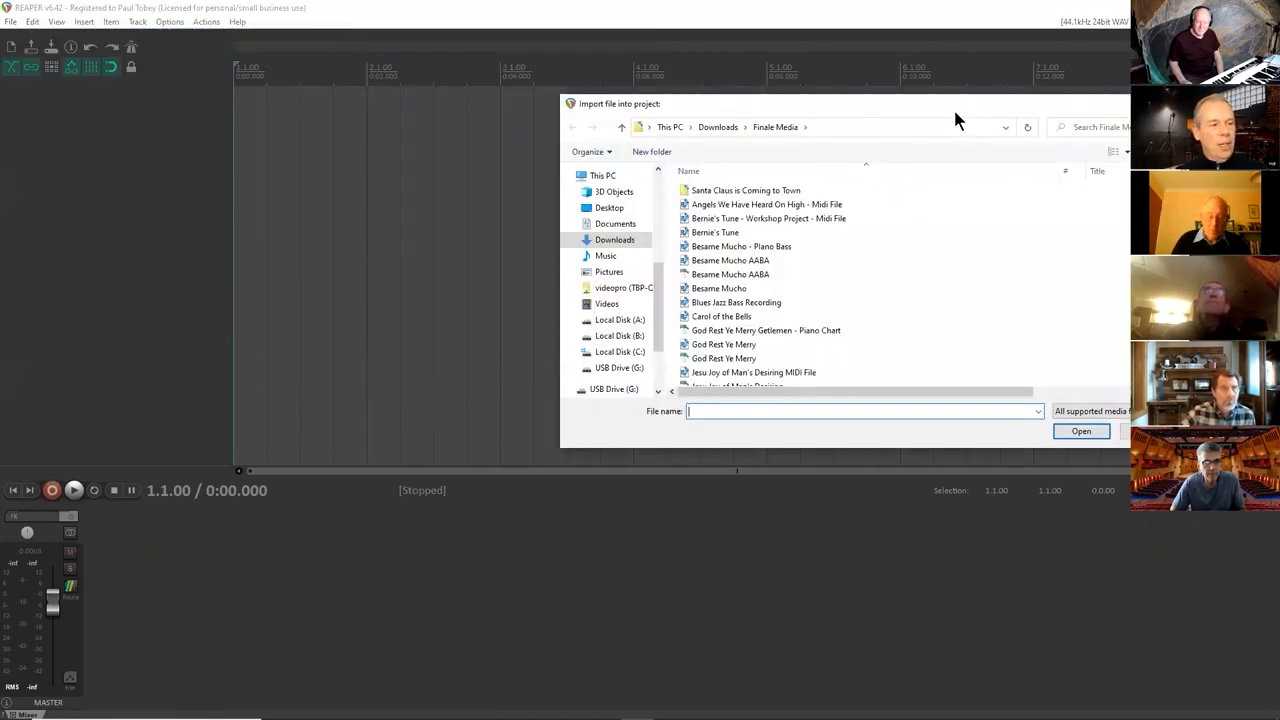
scroll(810, 286, "down", 3)
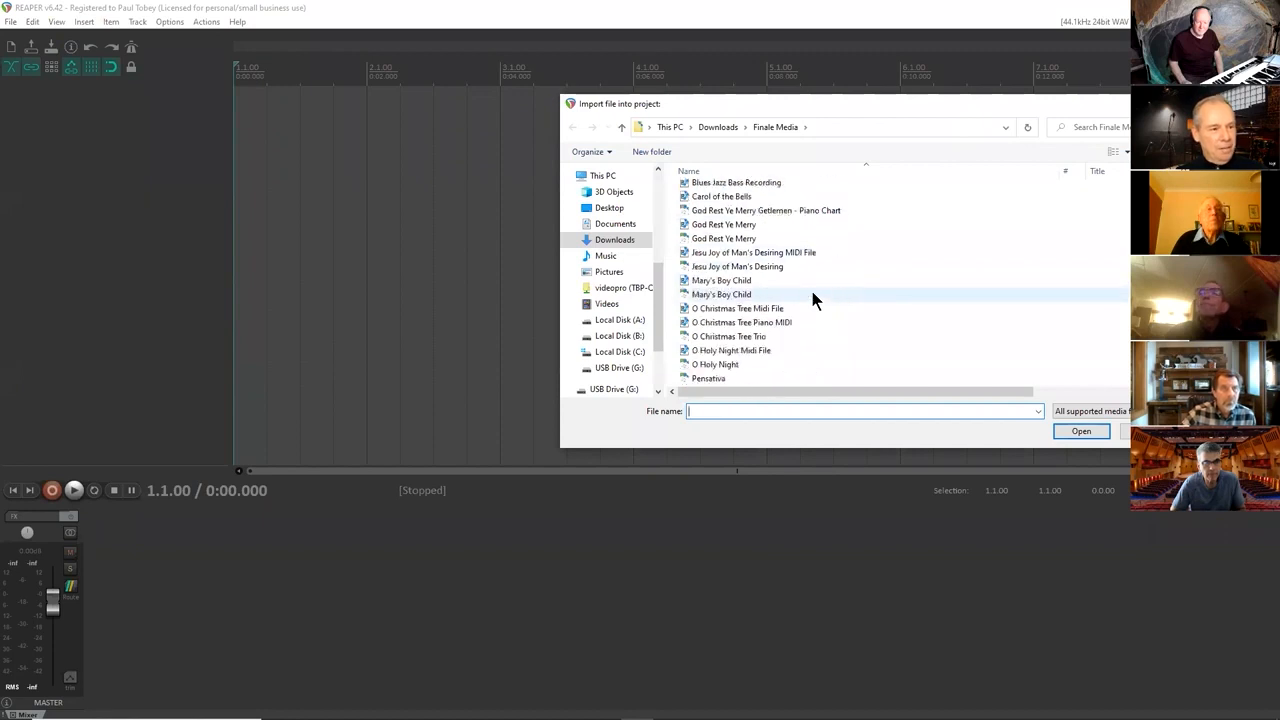
scroll(810, 286, "up", 3)
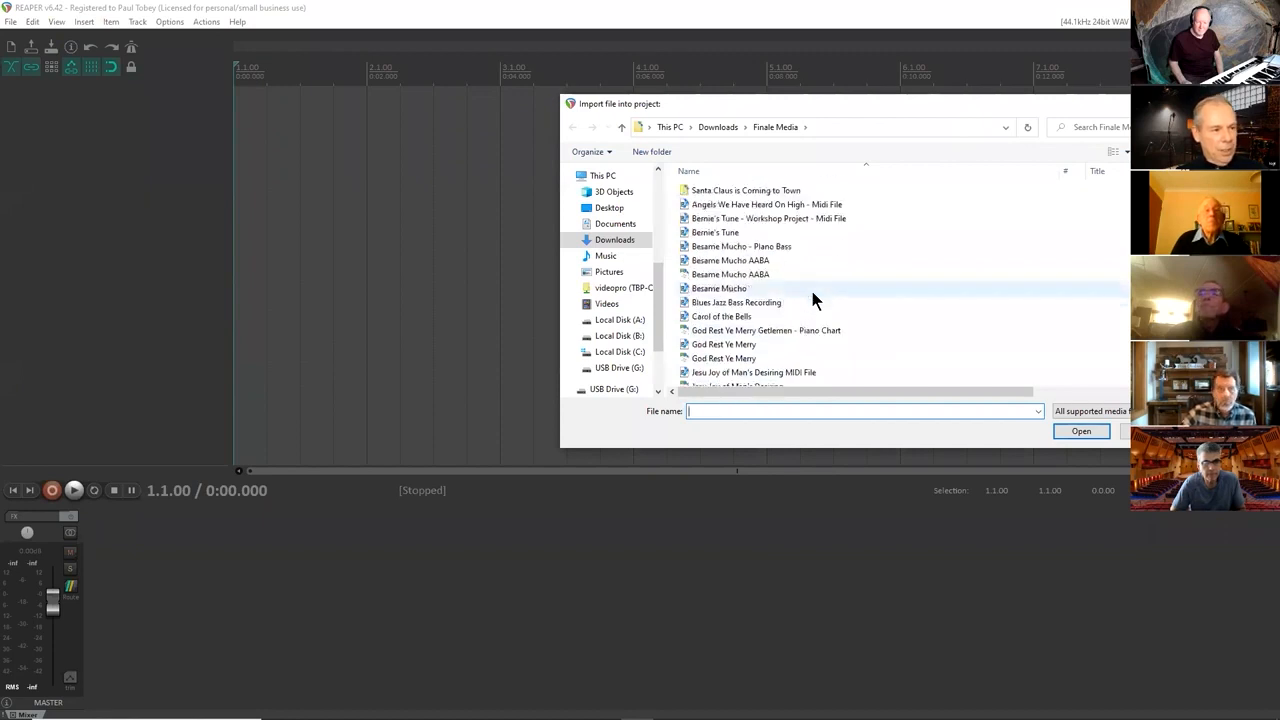
left_click(795, 219)
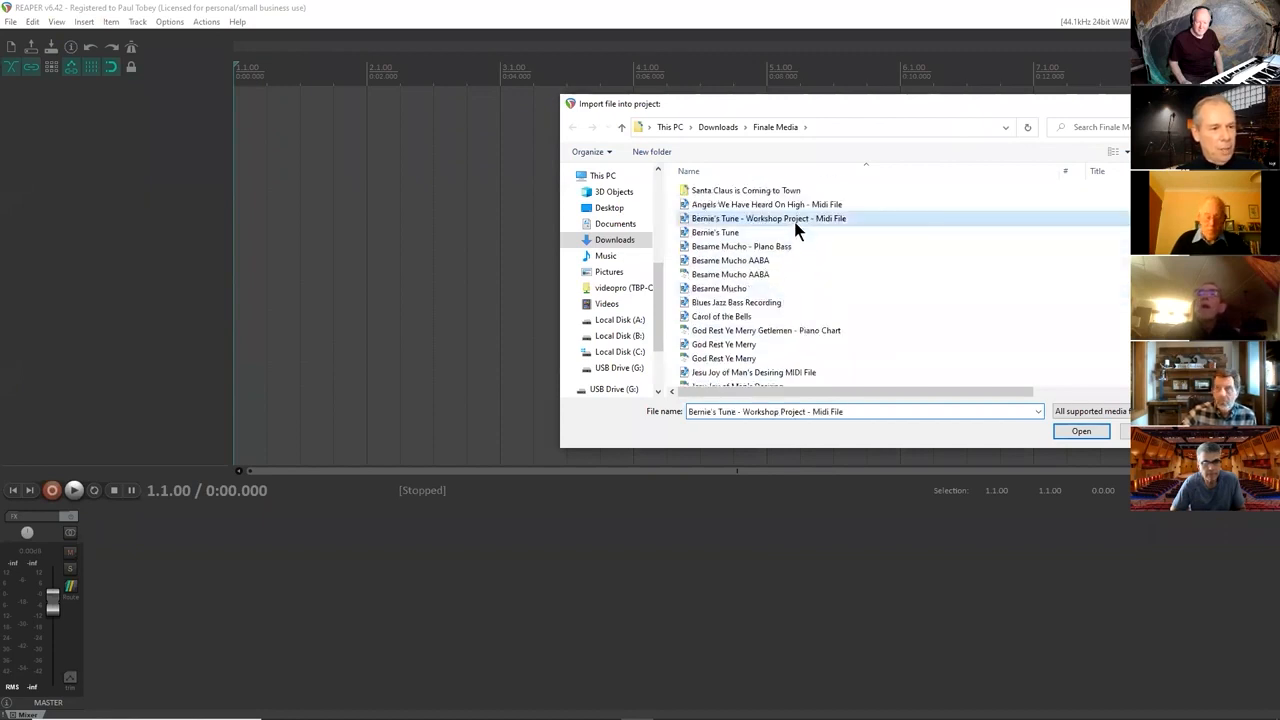
left_click(1081, 431)
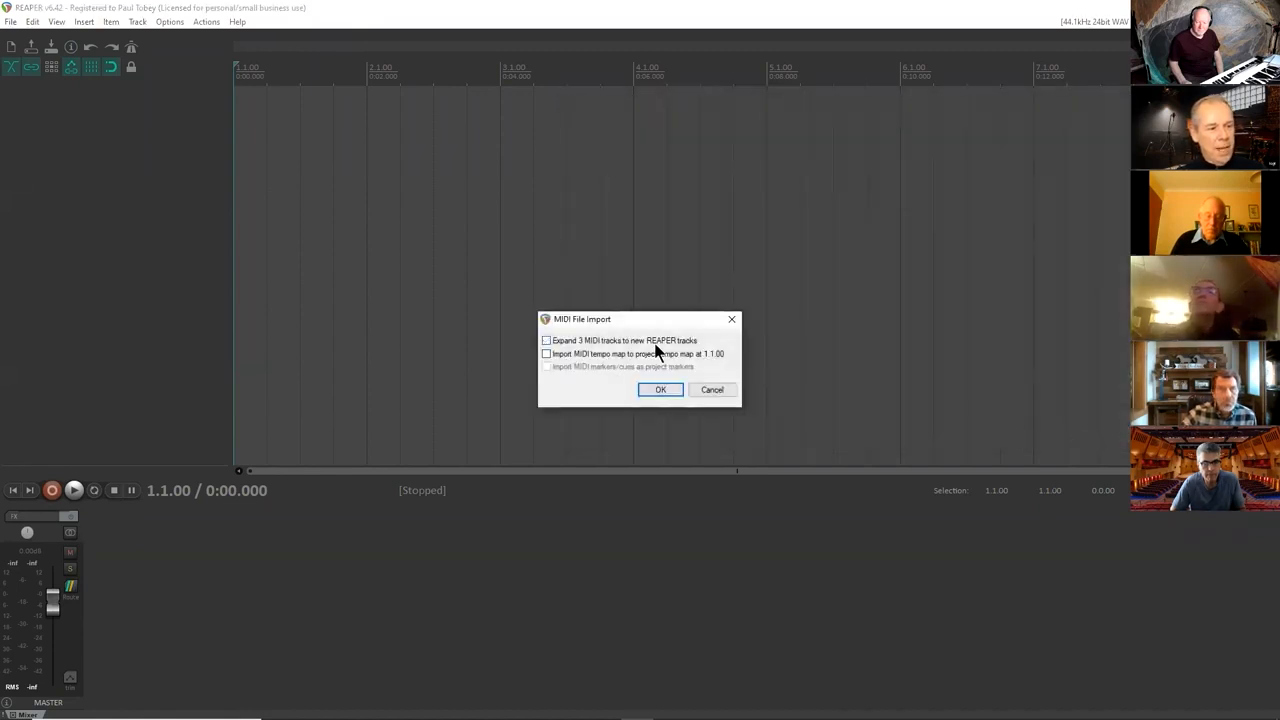
left_click(660, 389)
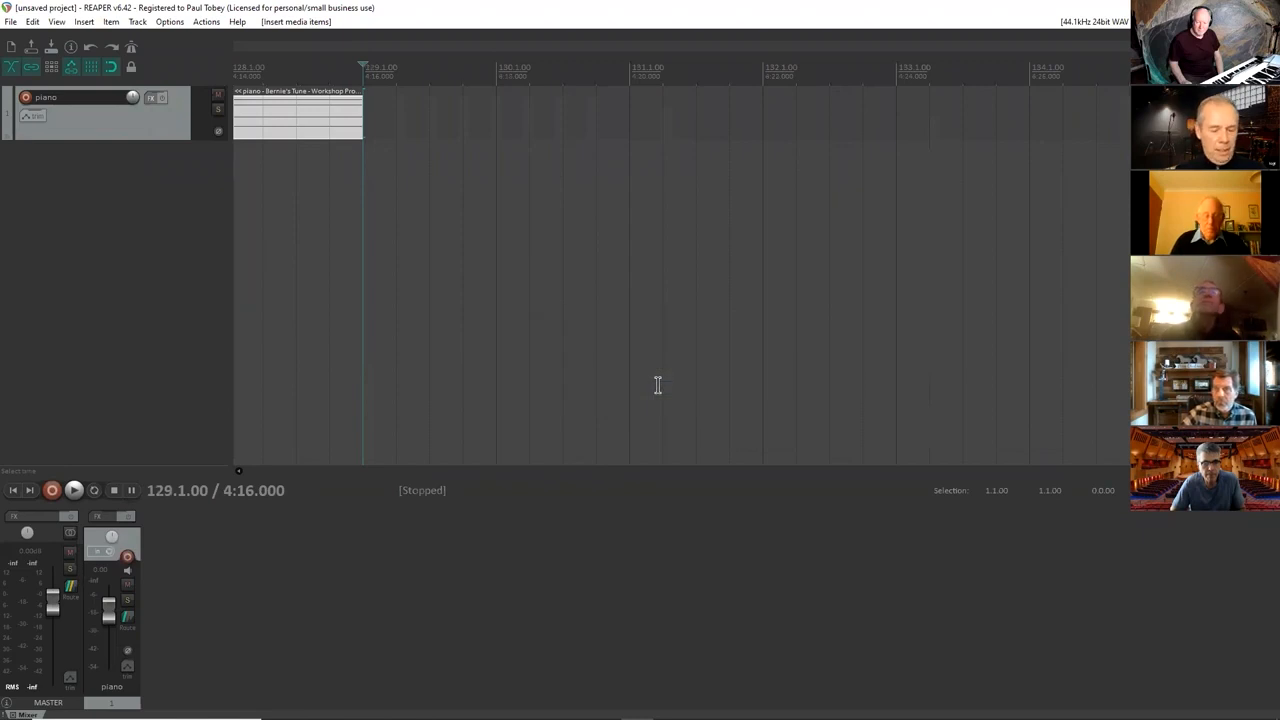
key("Home")
scroll(1008, 245, "down", 4)
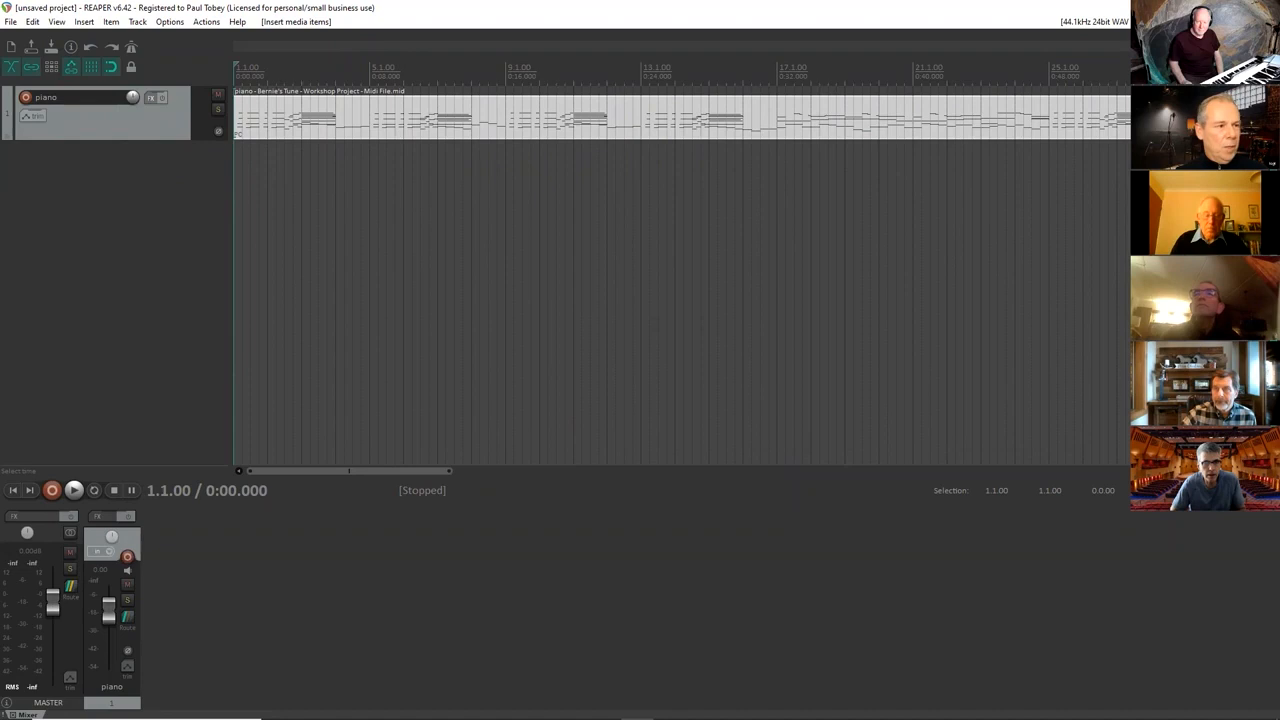
left_click(395, 133)
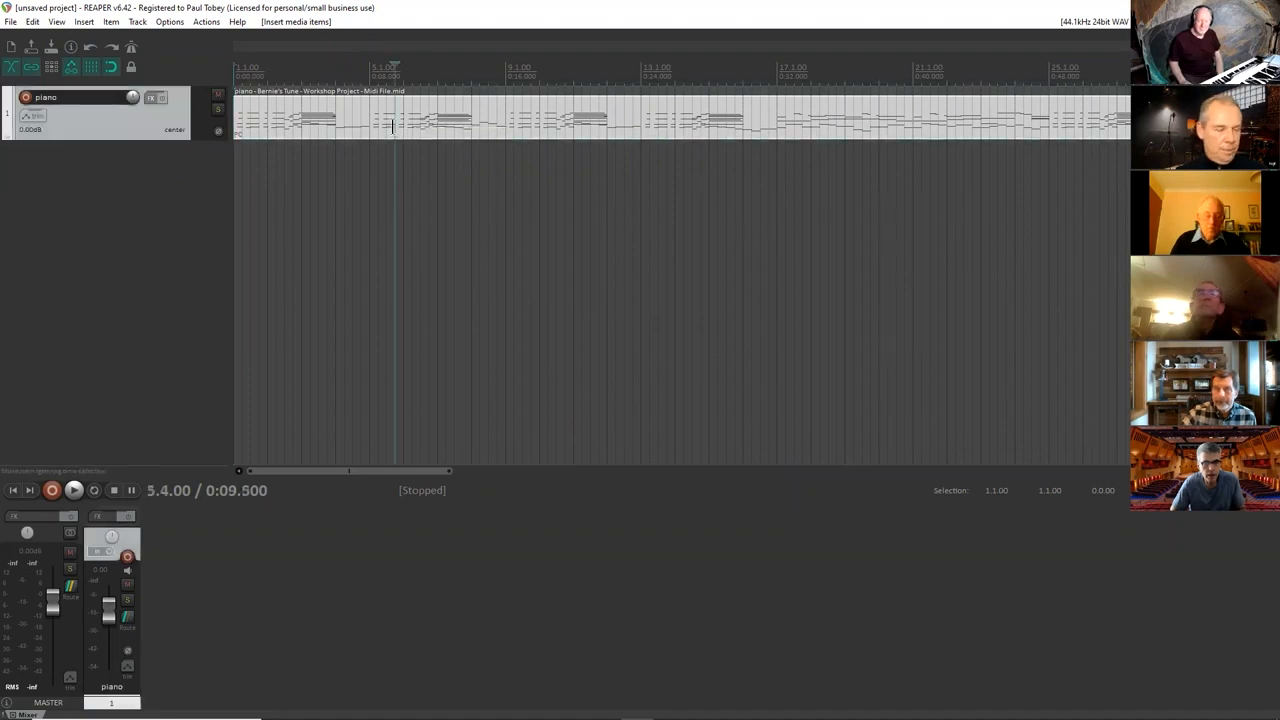
key("Delete")
Import "Bernie's Tune - Workshop Project - Midi File" with its 3 MIDI tracks expanded to new REAPER tracks, and return to the project start.
left_click(86, 21)
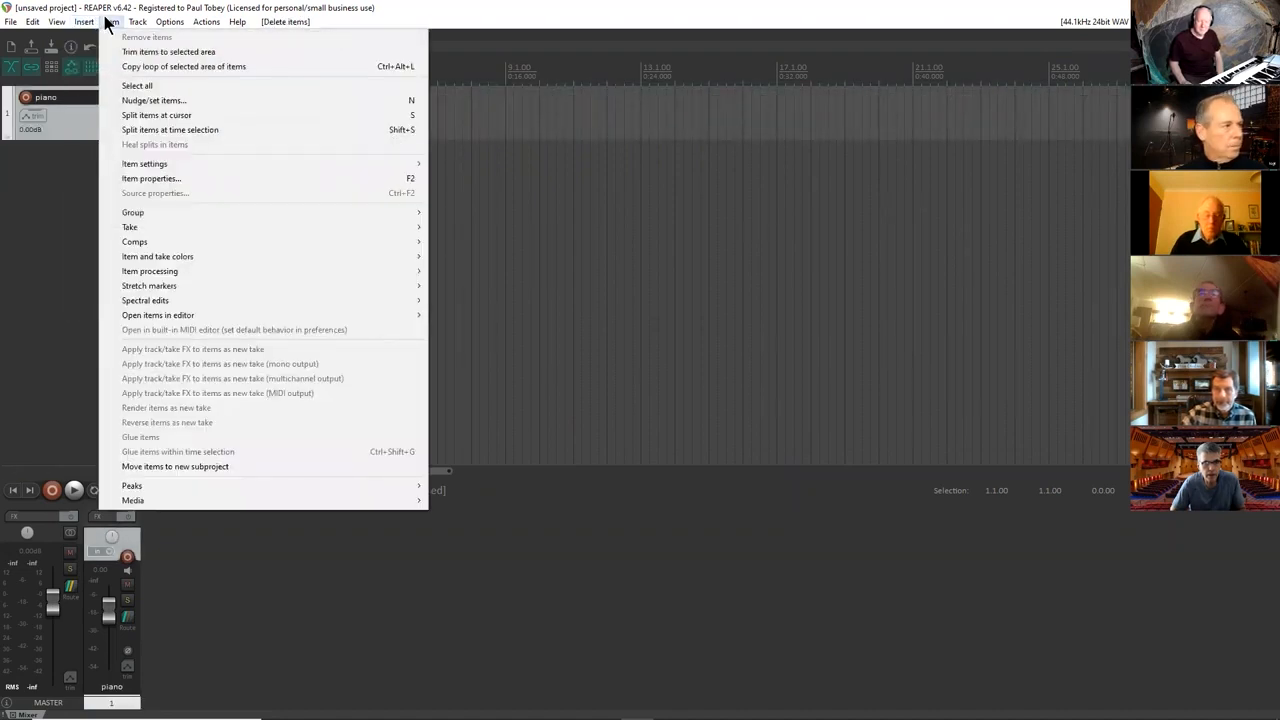
left_click(100, 37)
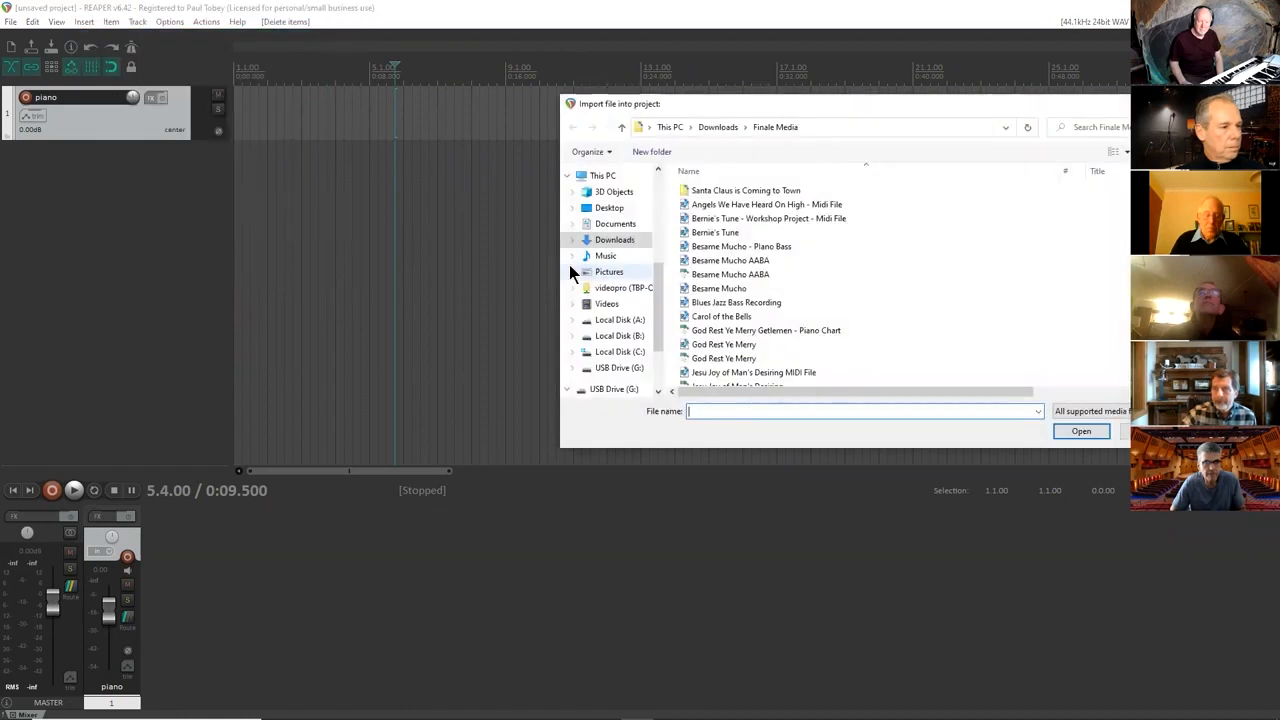
left_click(733, 218)
left_click(1080, 432)
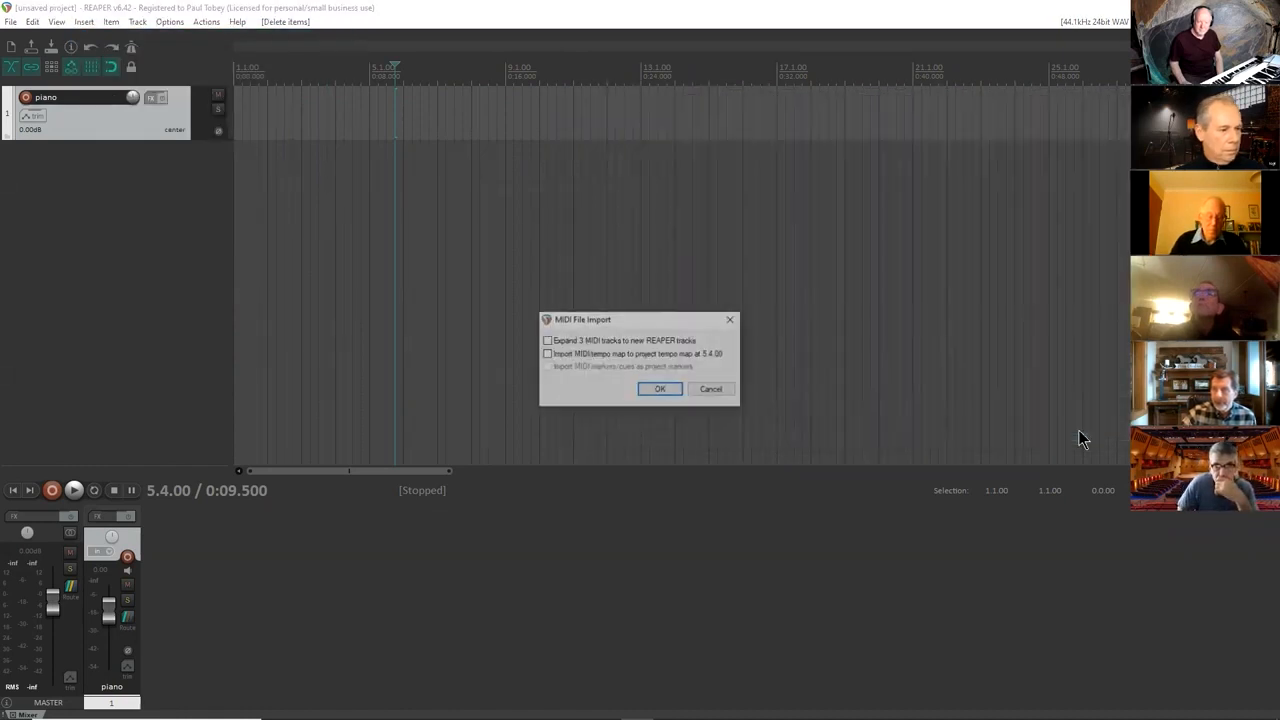
left_click(644, 342)
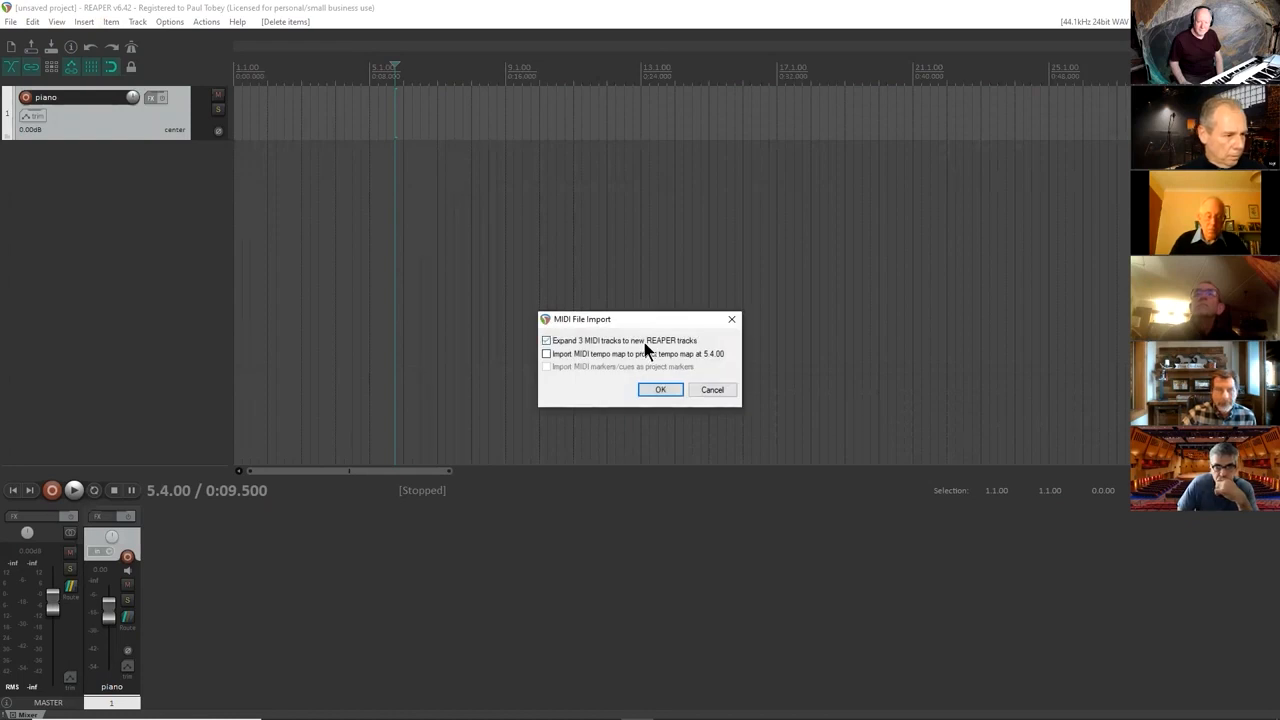
left_click(659, 389)
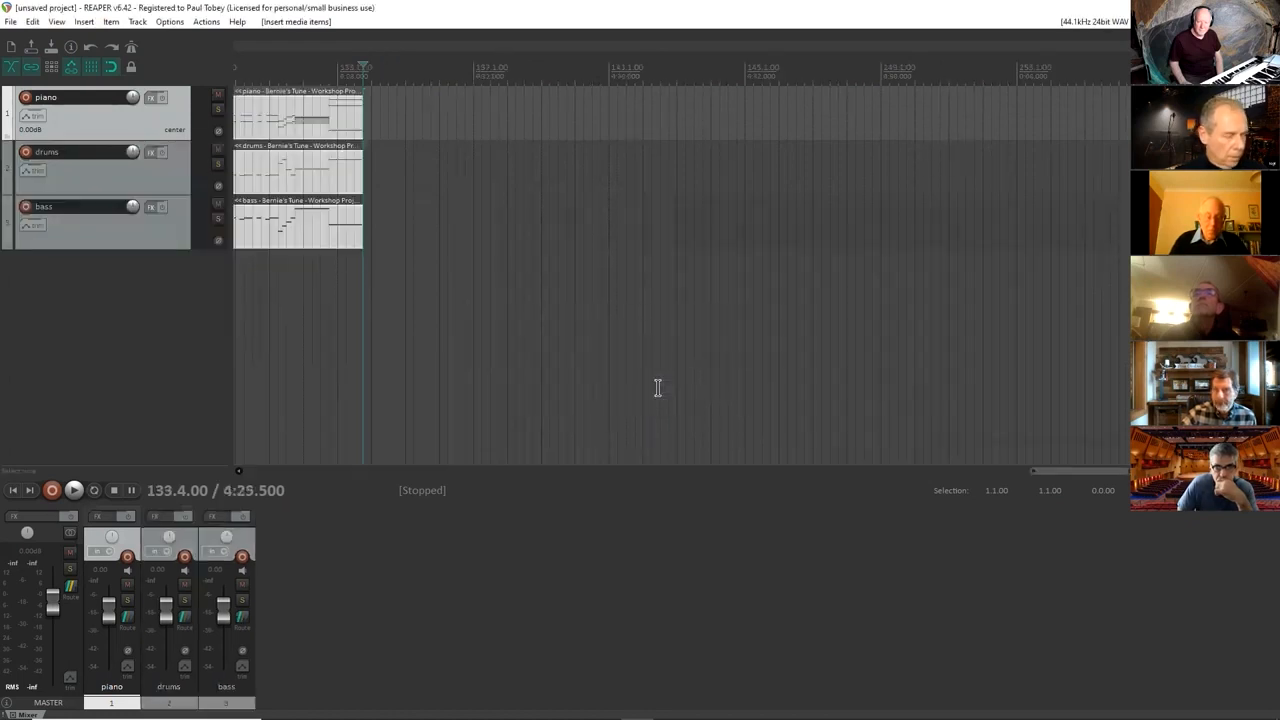
key("Home")
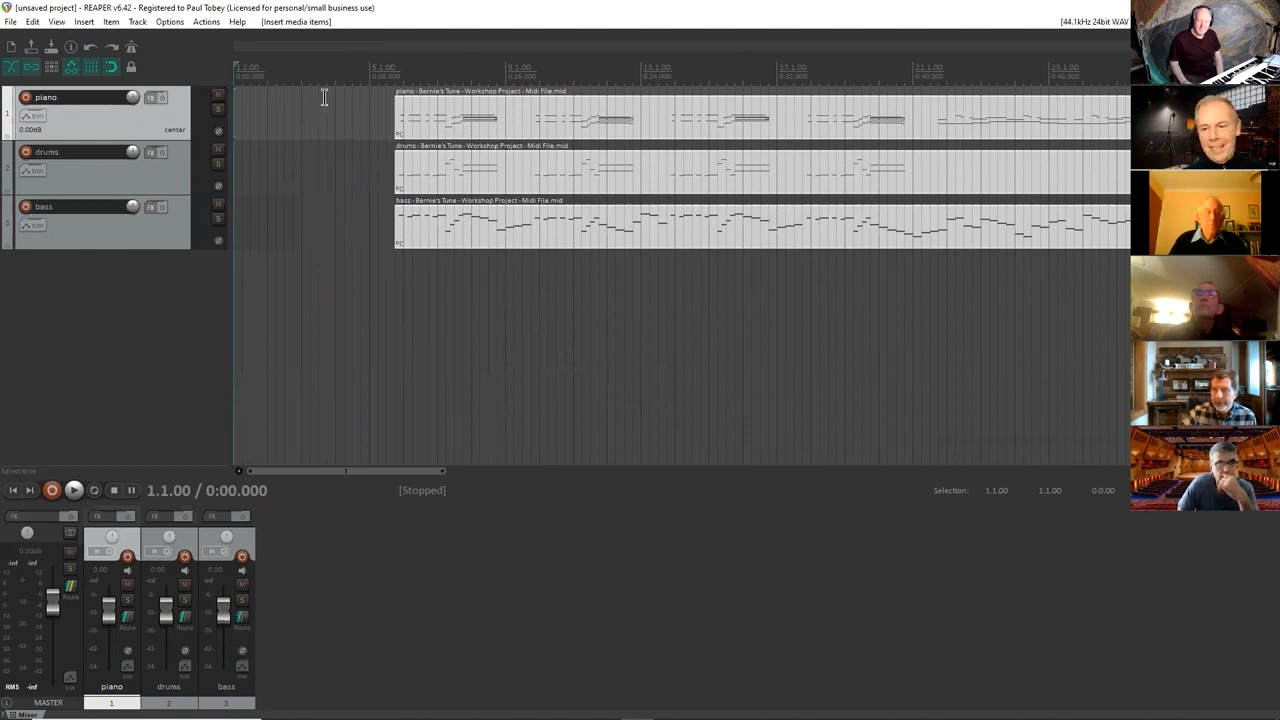
Move the drums track below the bass track and deselect the imported items.
double_click(83, 152)
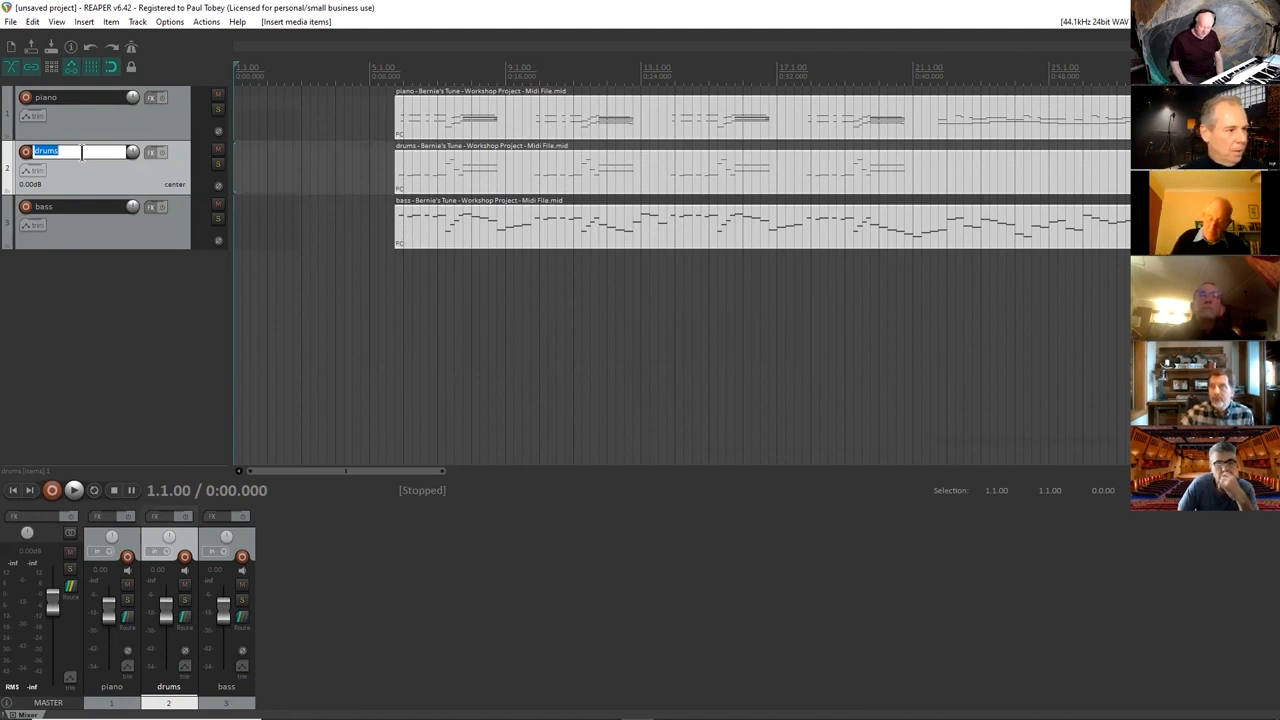
left_click(61, 201)
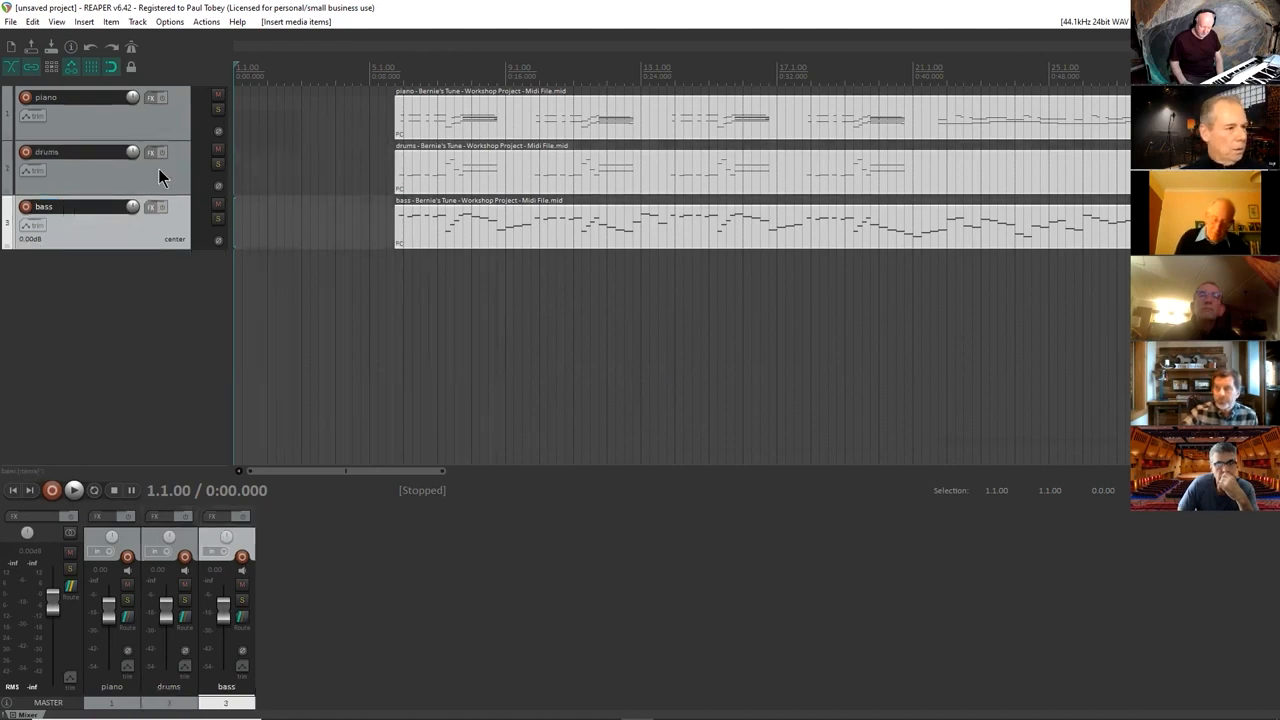
left_click_drag(162, 173, 172, 287)
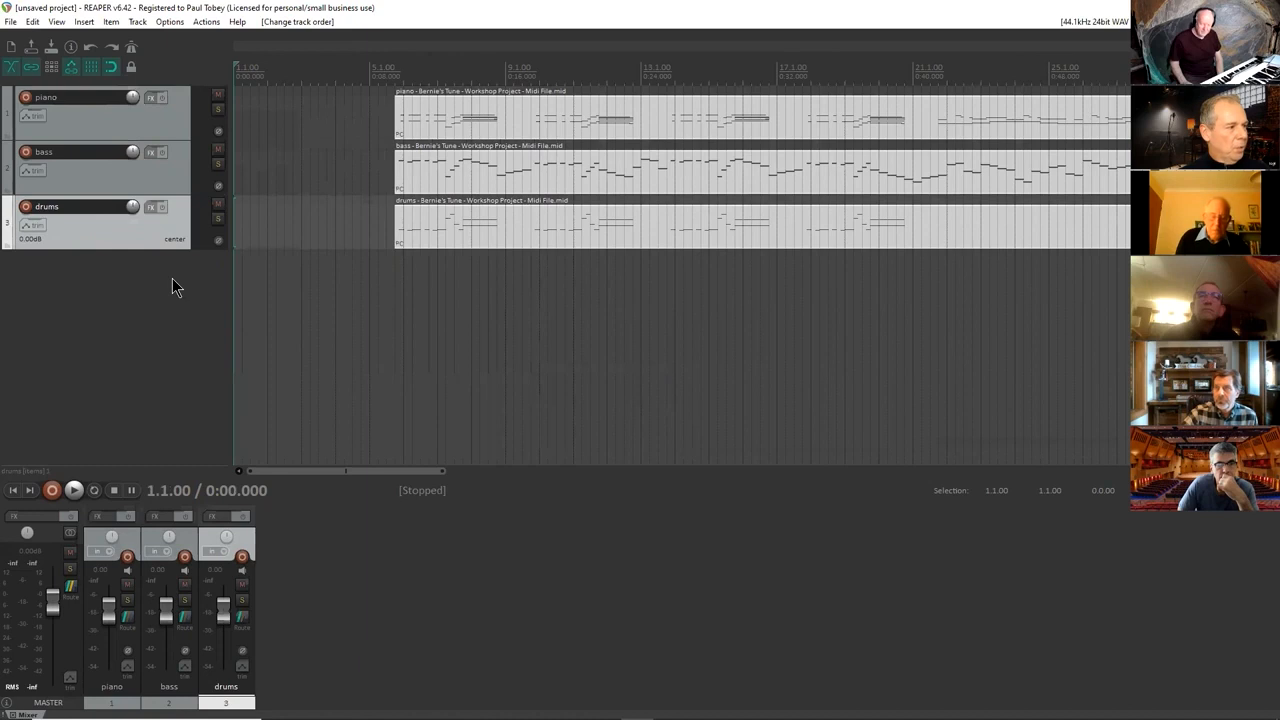
left_click(667, 251)
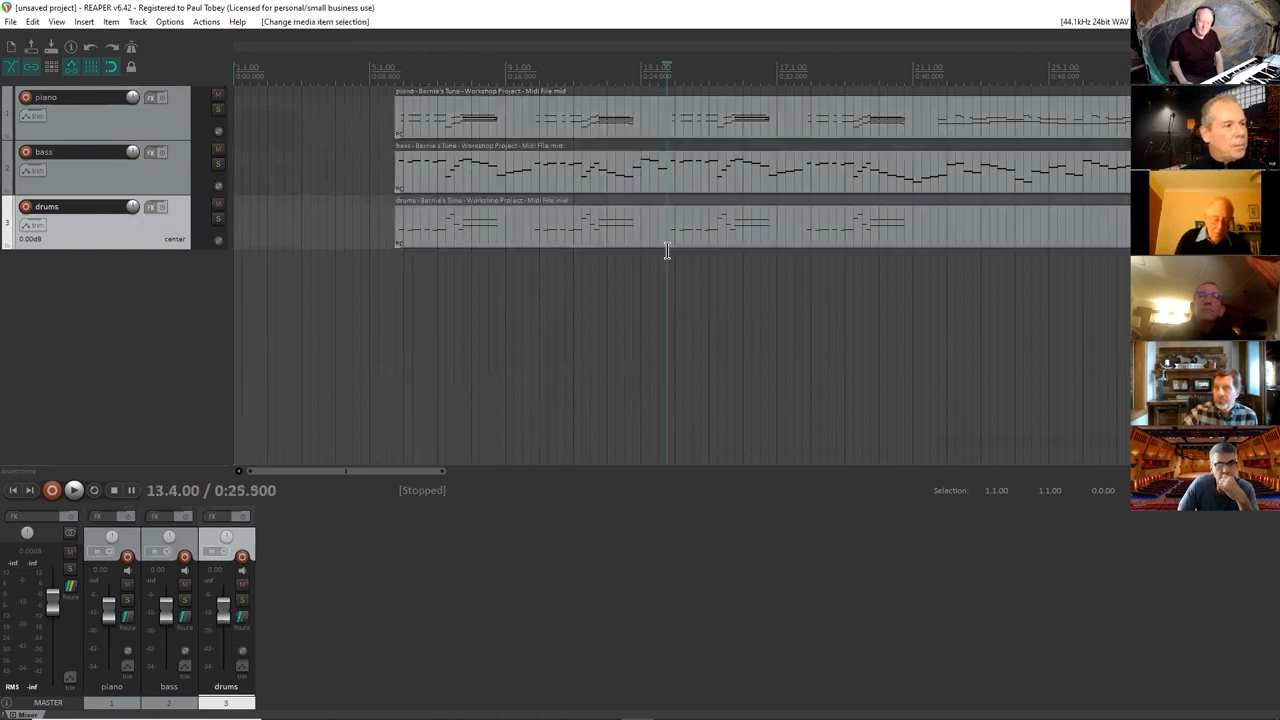
left_click(165, 126)
left_click(196, 182)
mouse_move(682, 70)
left_mouse_down()
mouse_move(627, 70)
mouse_move(675, 70)
left_mouse_up()
left_click(635, 68)
left_click(676, 71)
left_click(682, 72)
left_click(646, 128)
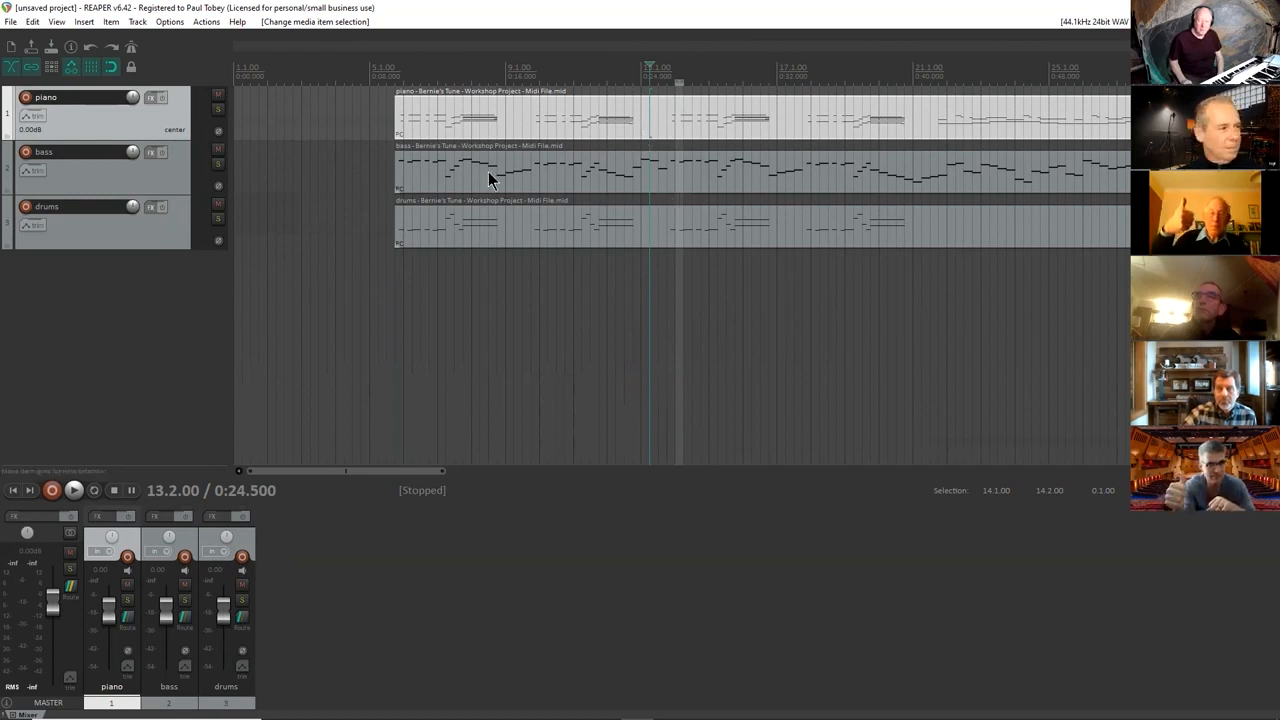
Add the instrument plugin "VSTi: ARIA Player (Garritan)" to the bass track.
left_click(142, 185)
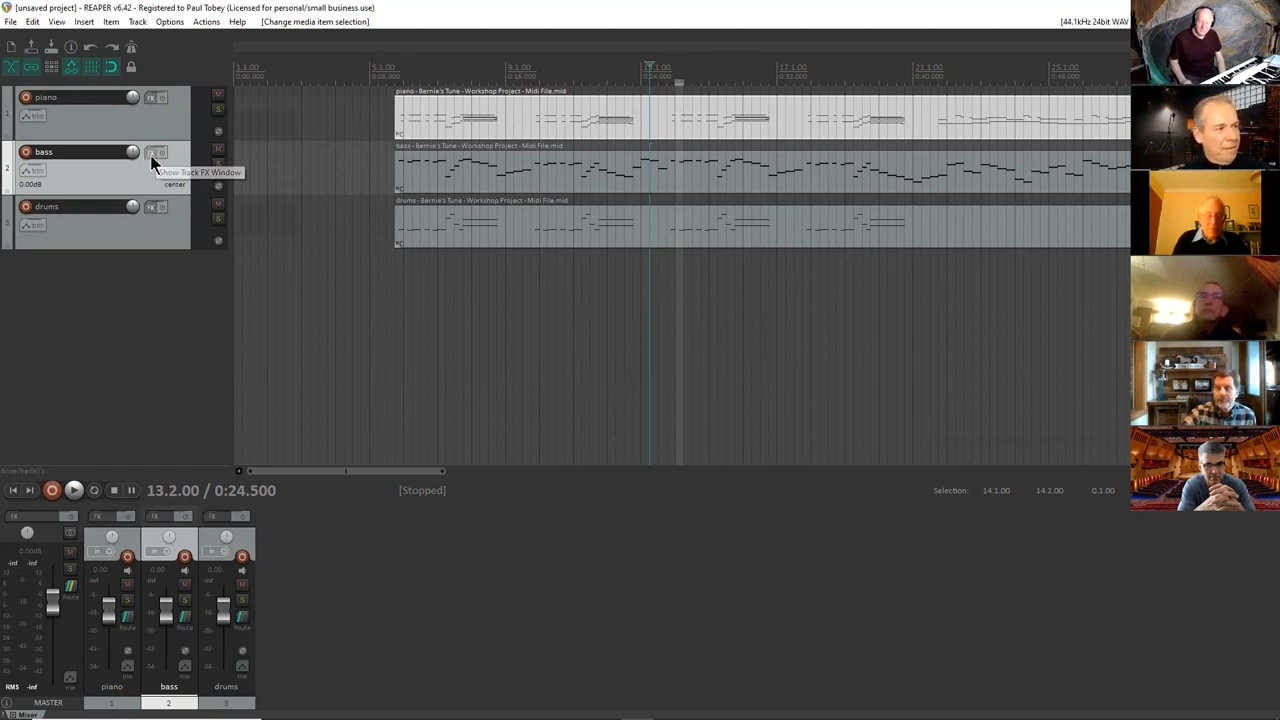
left_click(151, 153)
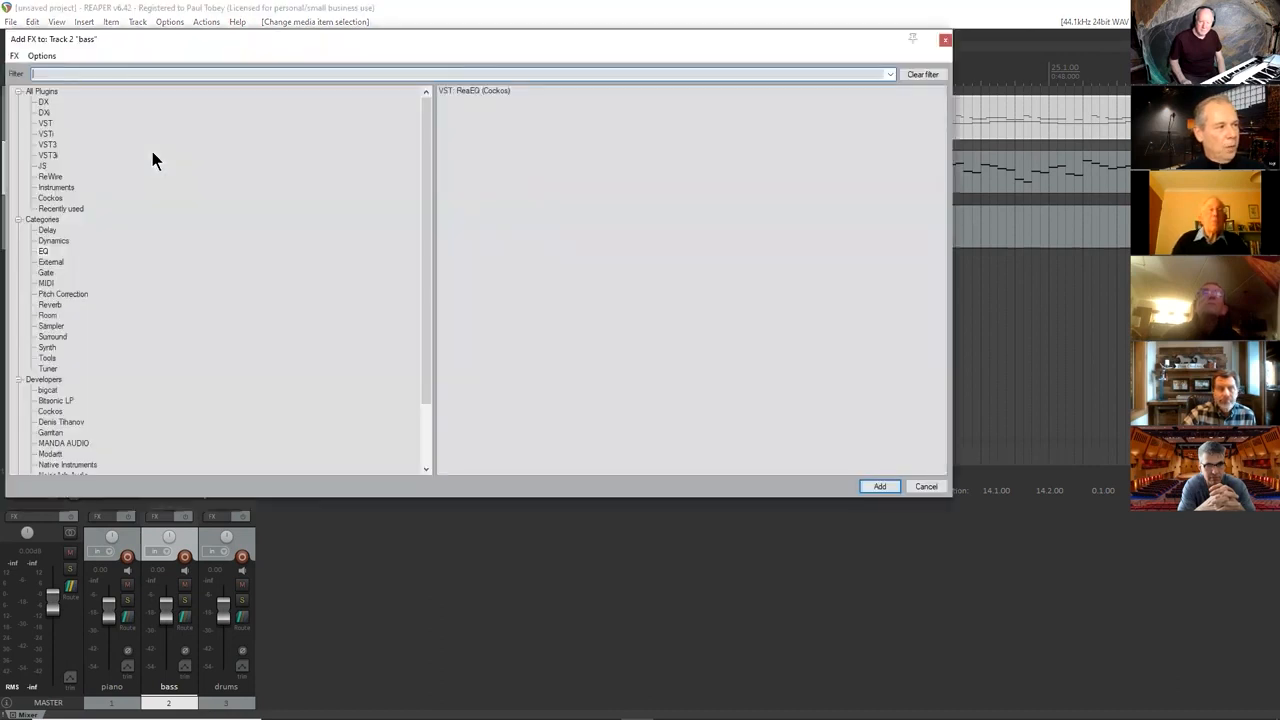
left_click(56, 188)
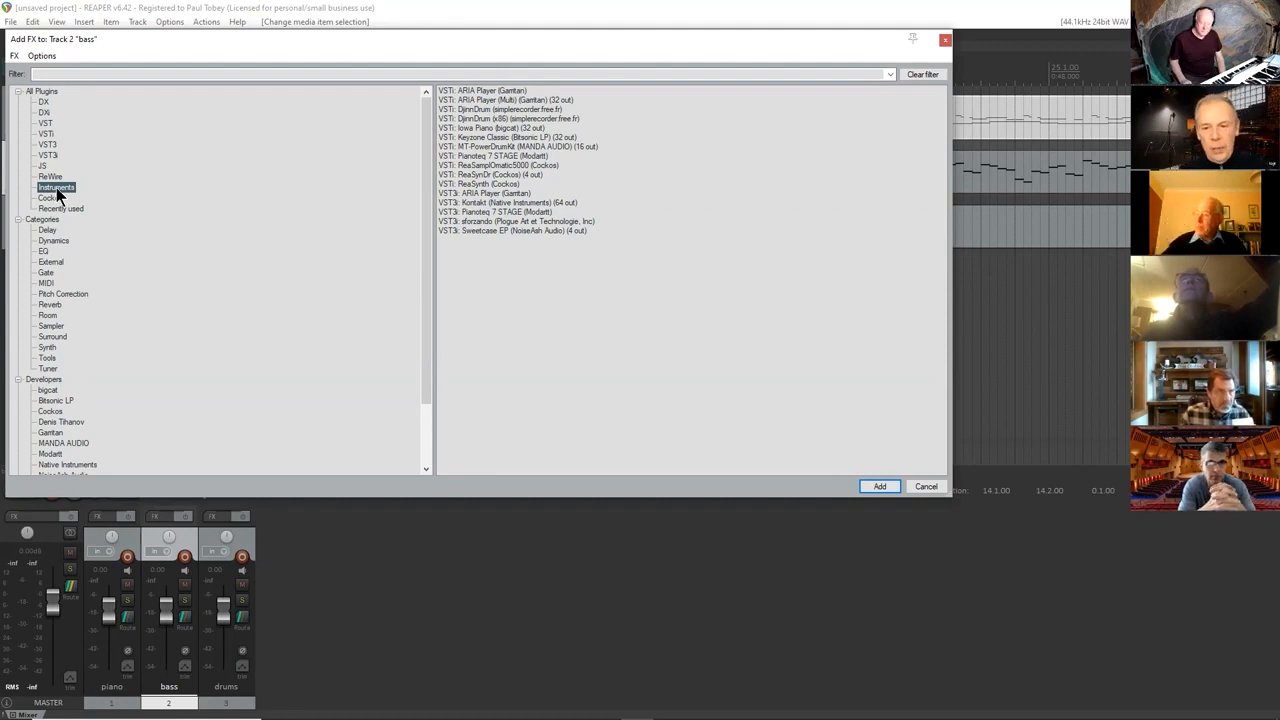
left_click(468, 94)
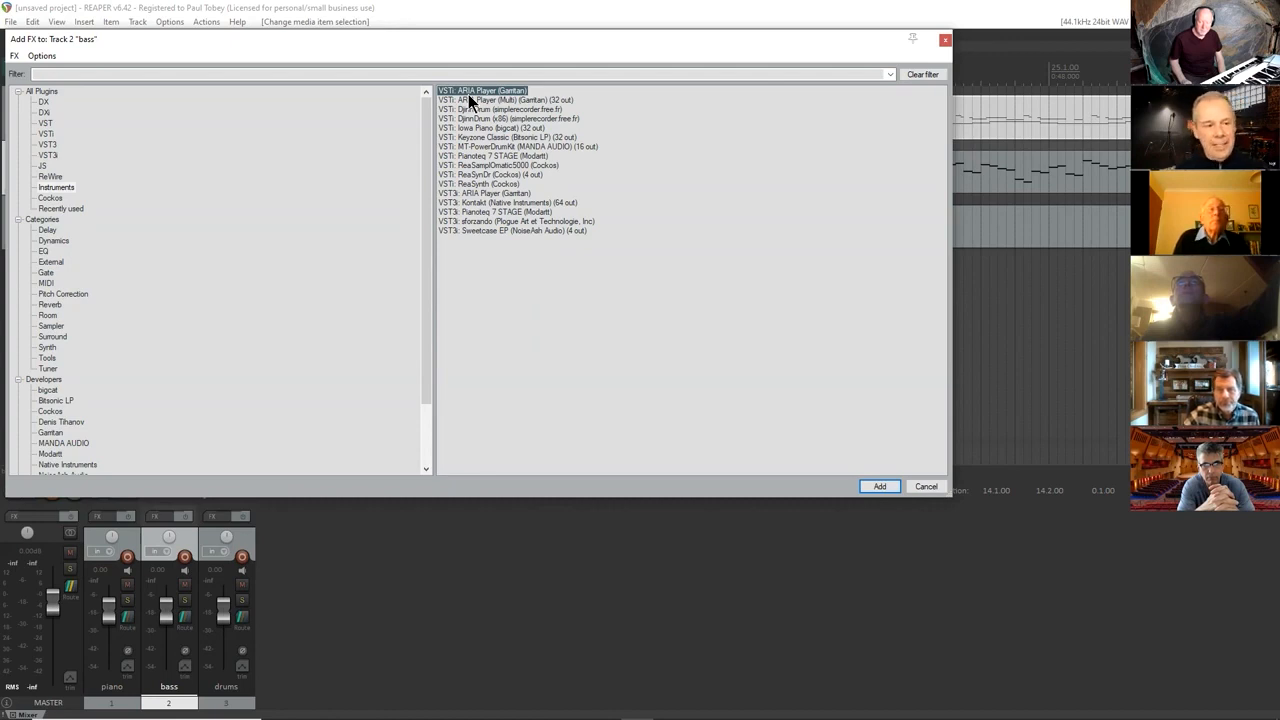
left_click(869, 485)
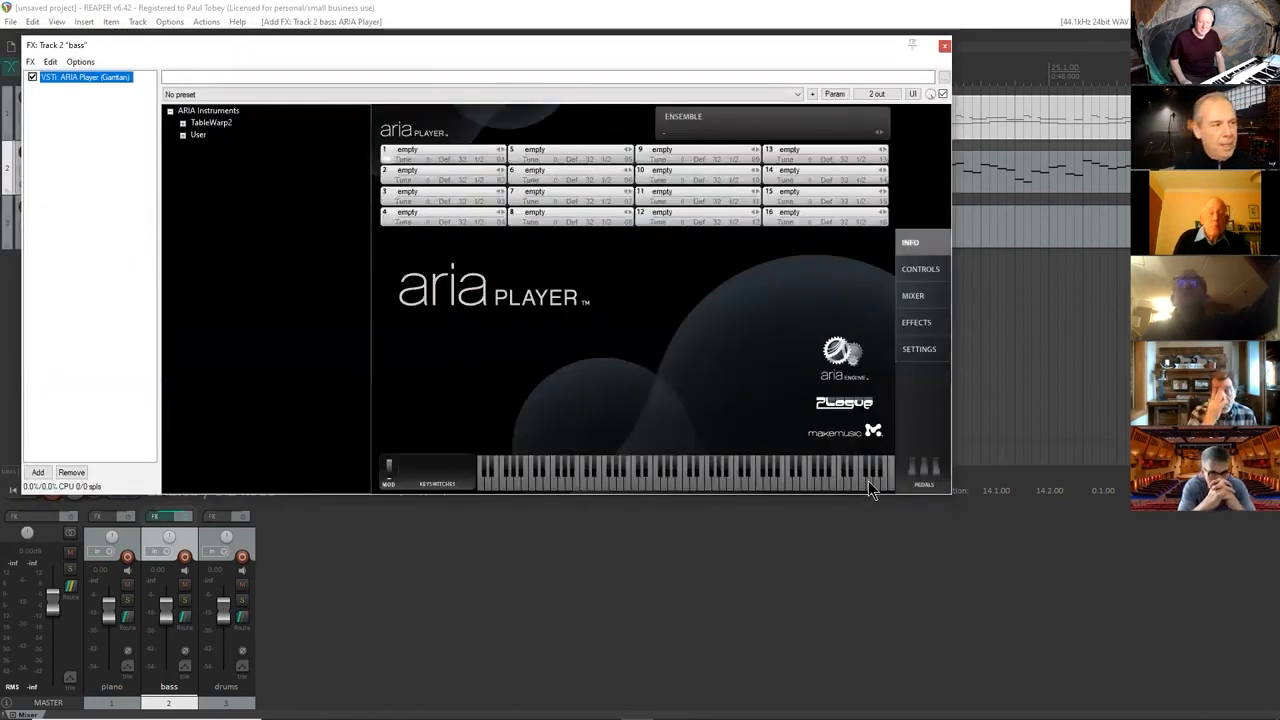
Load the "bass-SOLO-pizzicato" instrument from the User > Strings library into slot 1 of the ARIA Player.
left_click(196, 137)
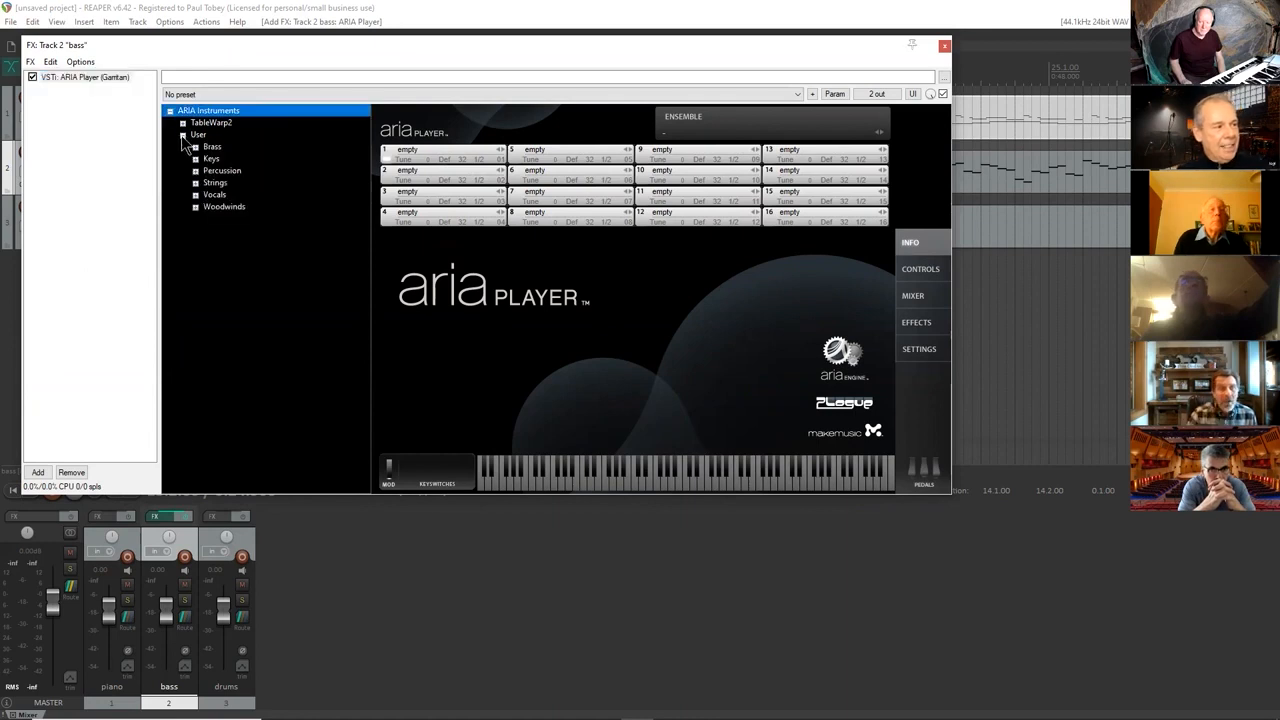
left_click(196, 184)
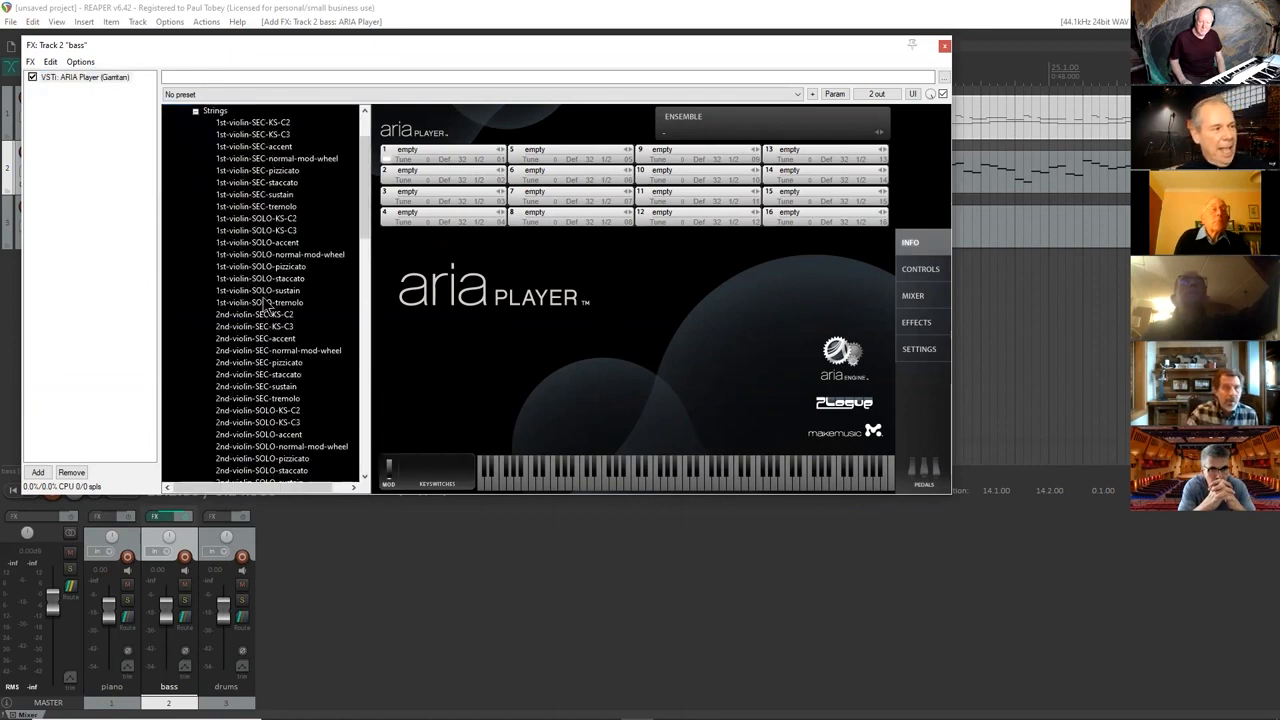
scroll(268, 308, "up", 2)
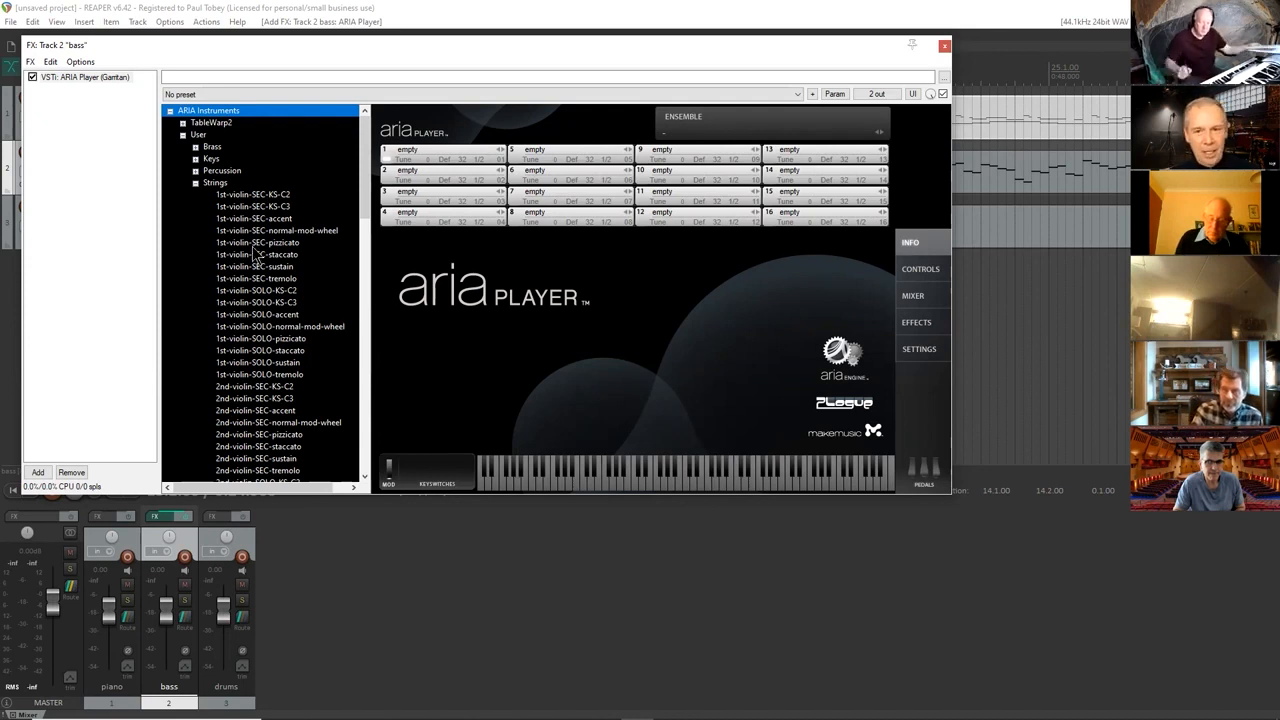
scroll(255, 254, "down", 9)
scroll(255, 254, "down", 9)
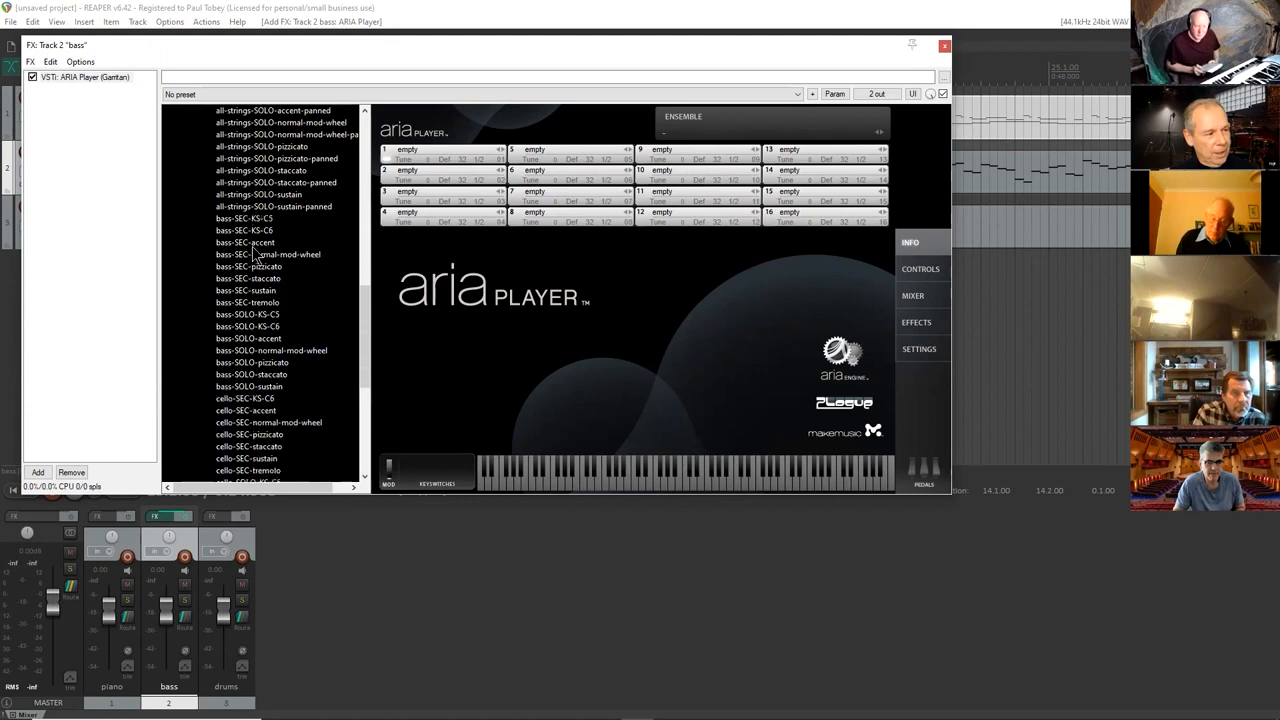
scroll(259, 389, "down", 1)
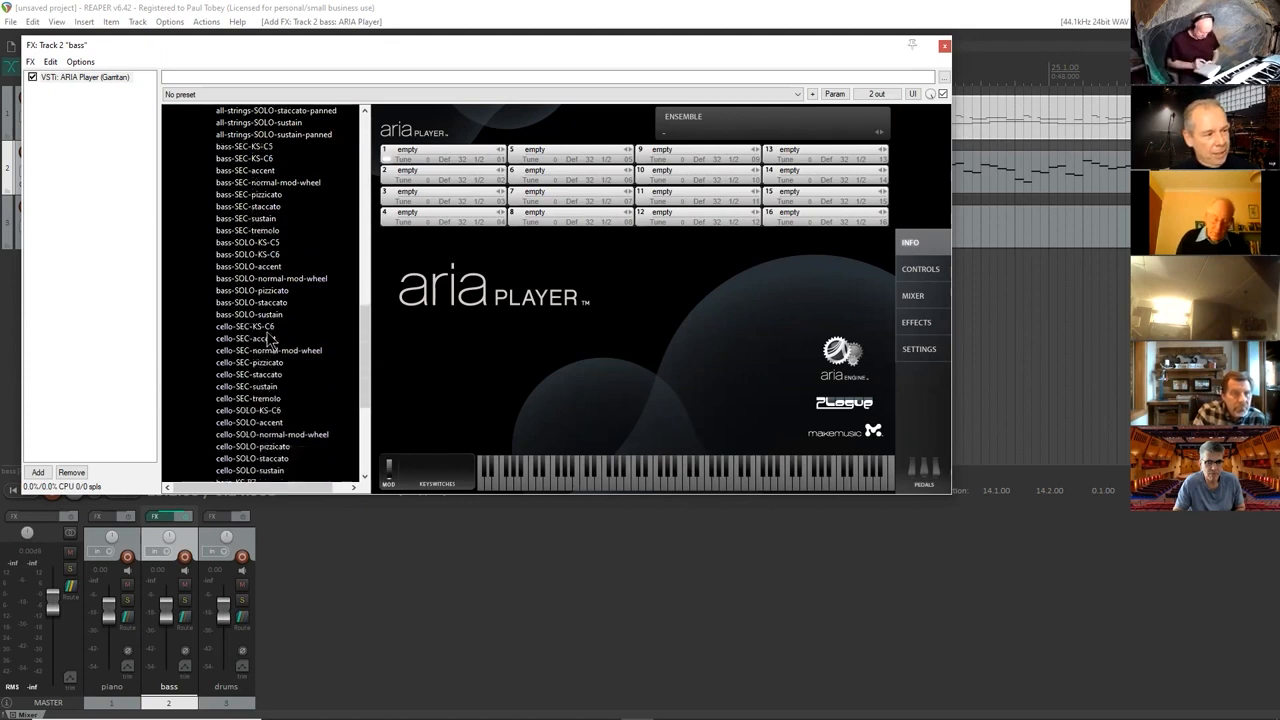
left_click(271, 292)
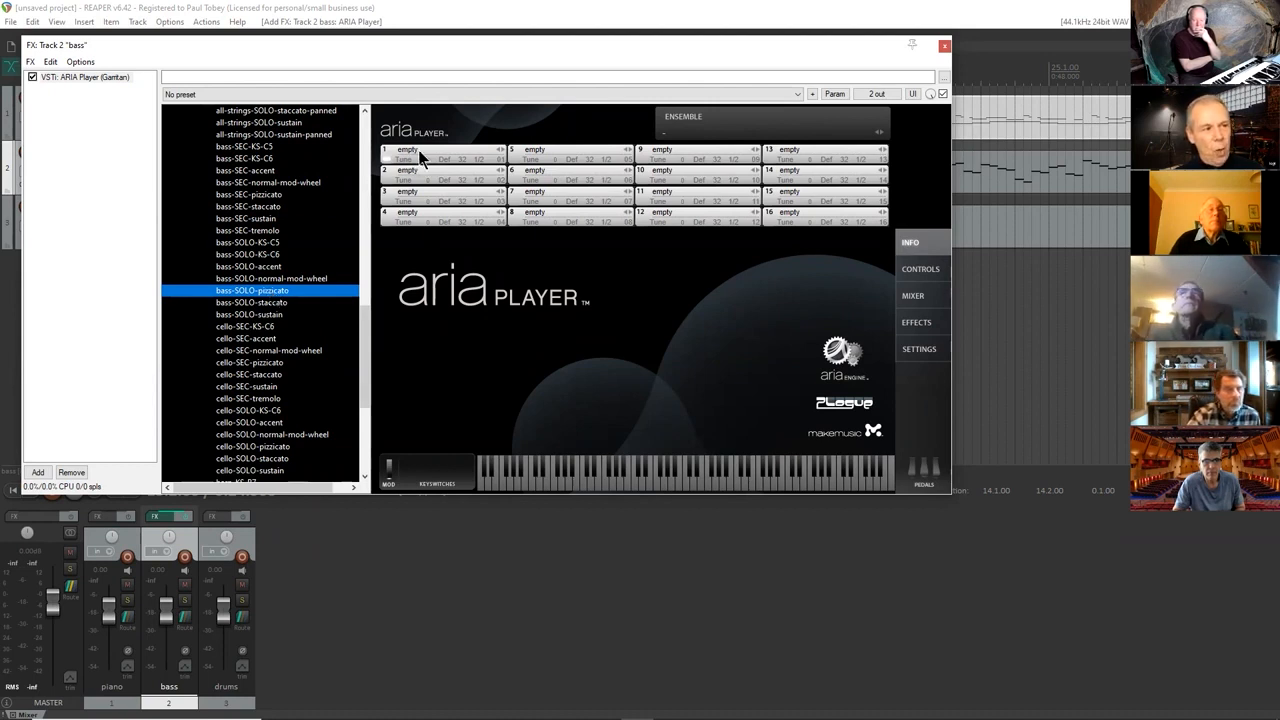
left_click_drag(290, 292, 433, 157)
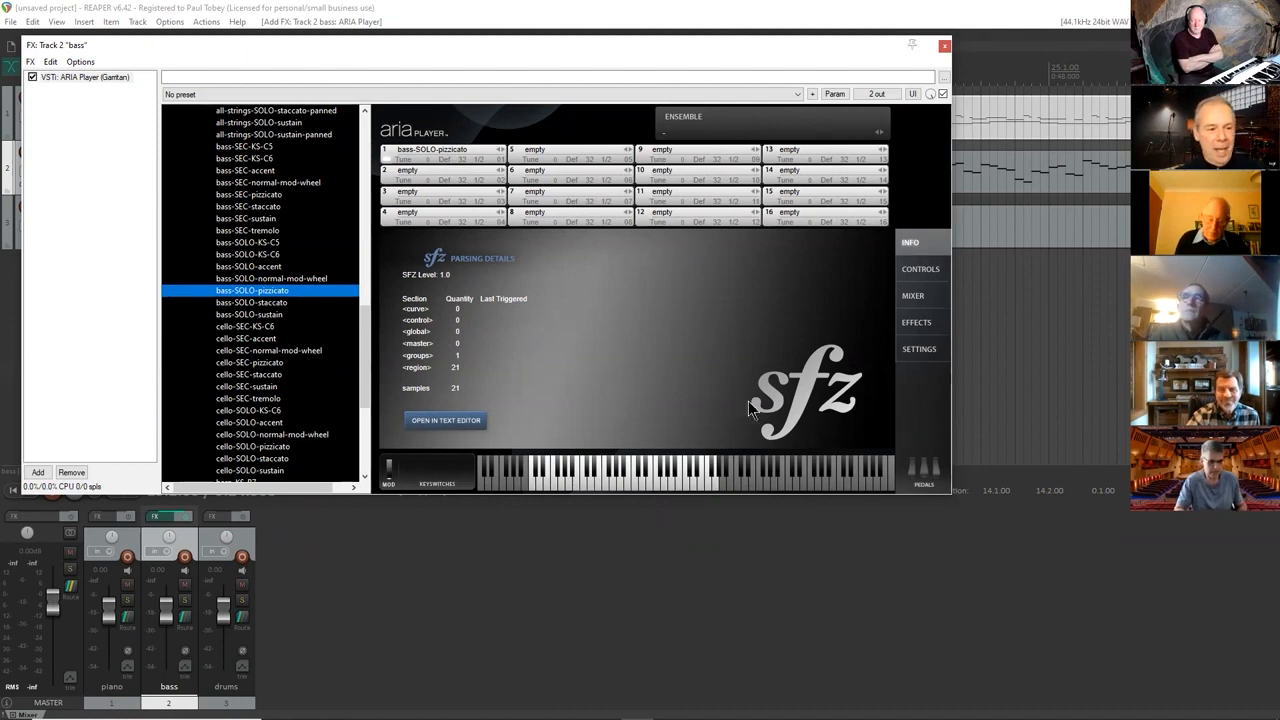
Audition several notes of the pizzicato bass on the ARIA Player's virtual keyboard and close the bass track's FX window.
left_click(804, 461)
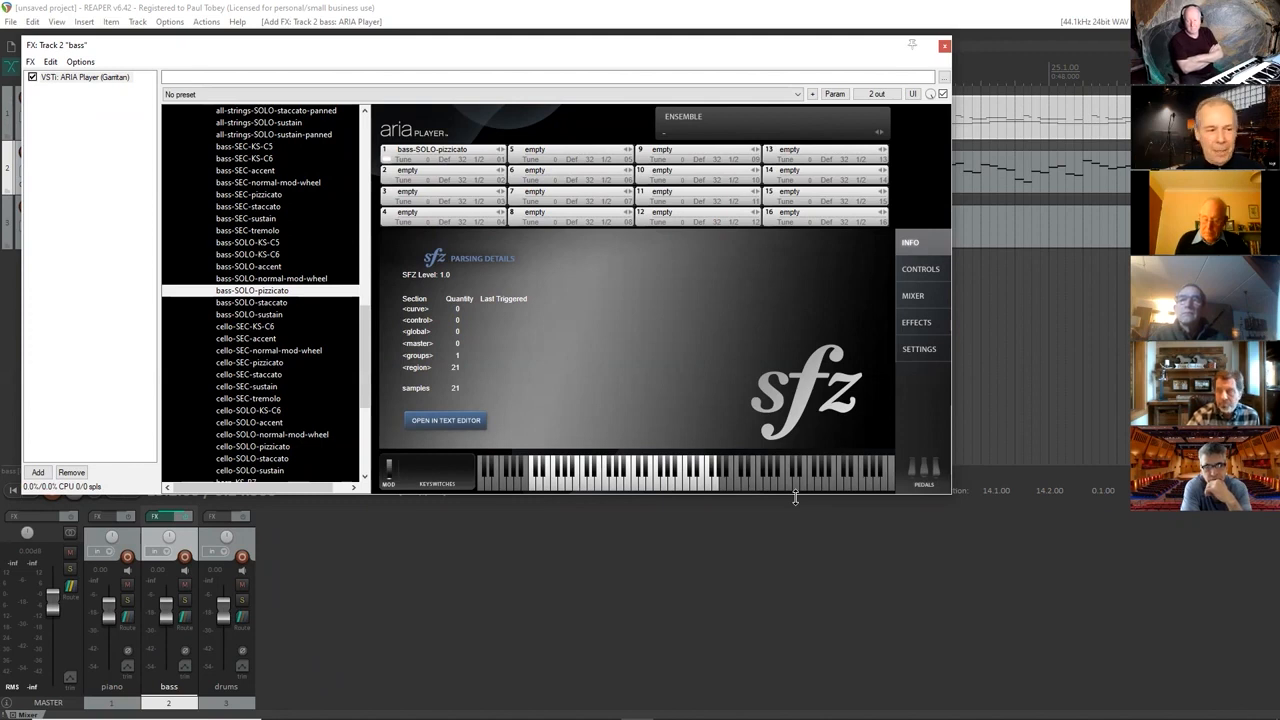
left_click(582, 480)
left_click(595, 484)
left_click(616, 482)
left_click(613, 485)
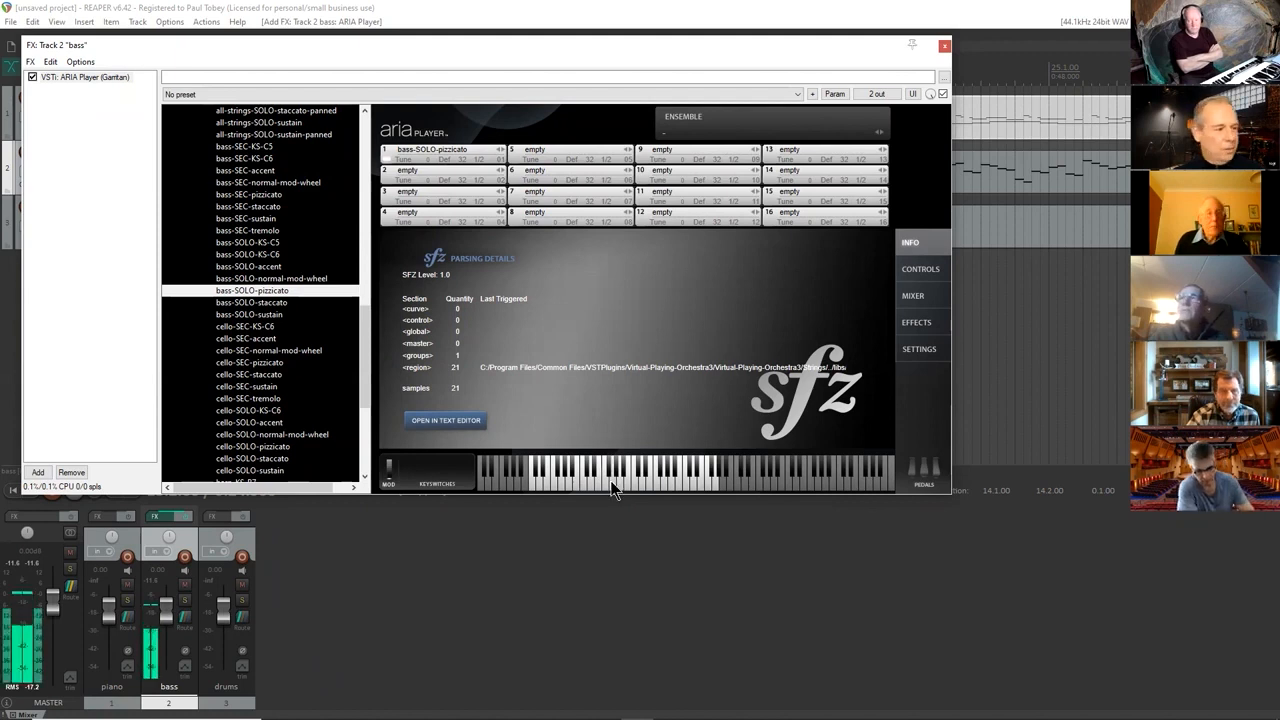
left_click(586, 479)
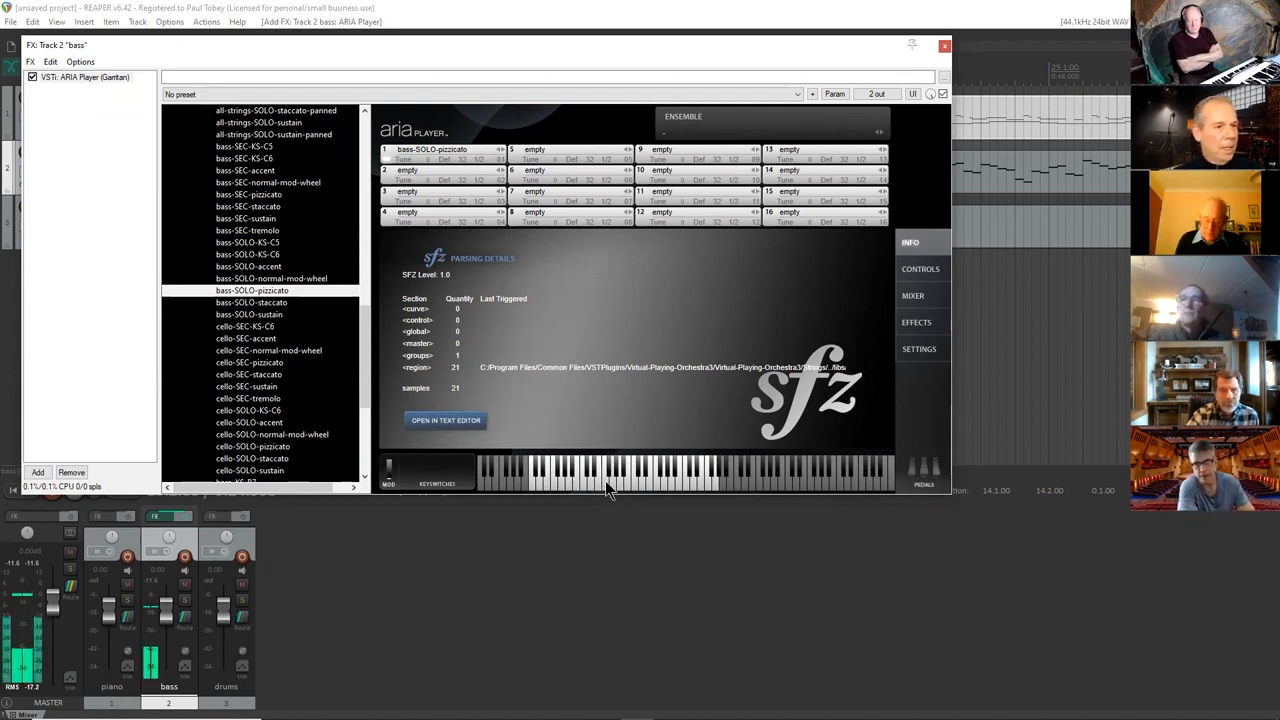
left_click(944, 46)
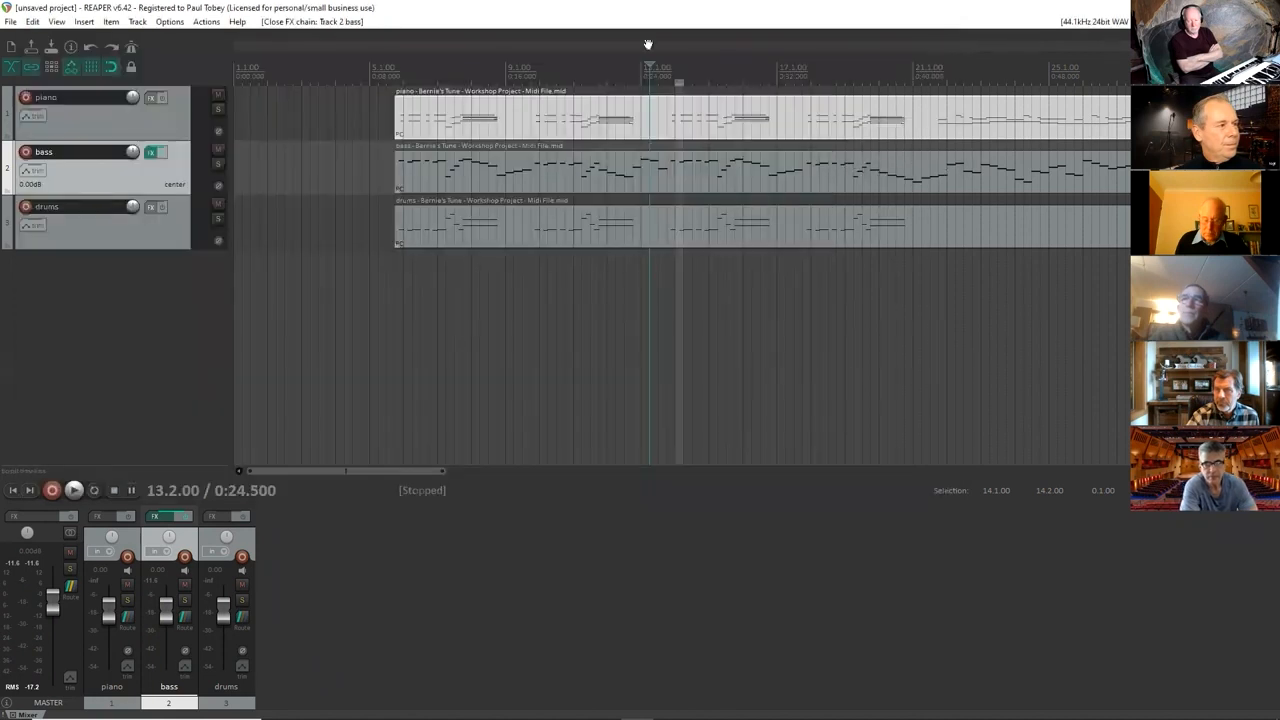
Set the audio output device to "Speakers (Realtek High Definition Audio)" and play the project briefly to test the bass sound.
left_click(174, 24)
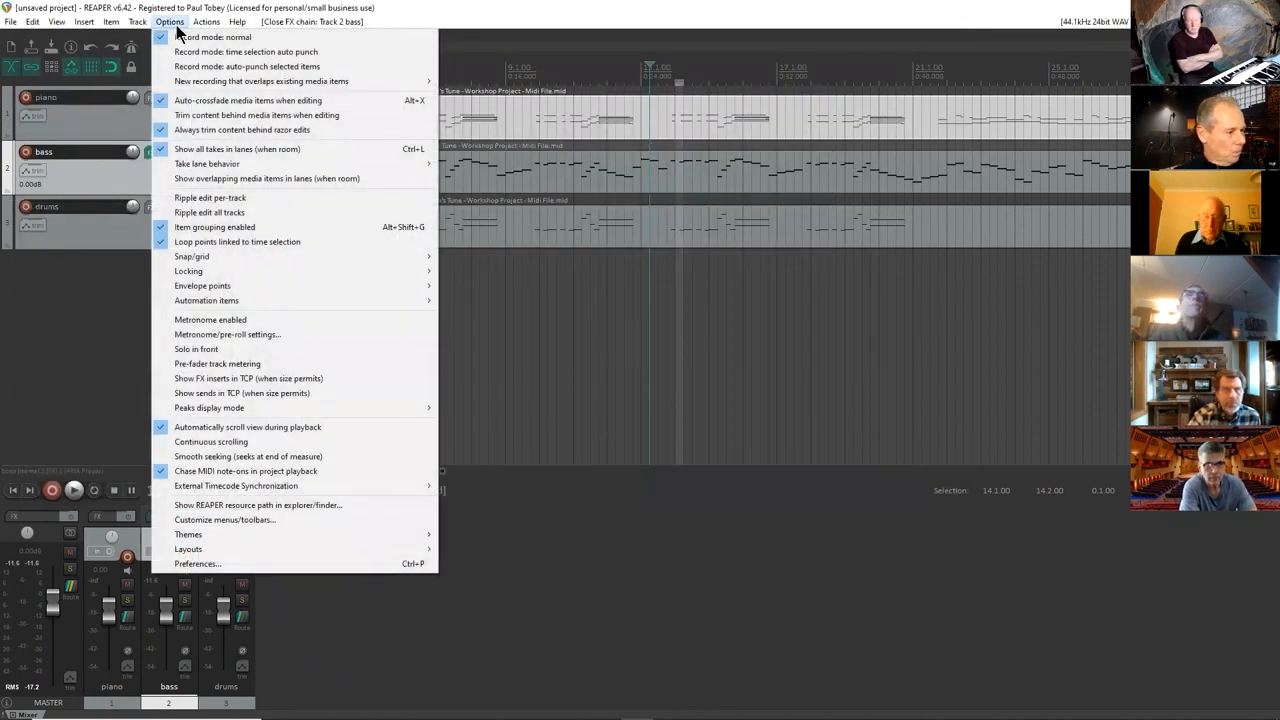
left_click(272, 565)
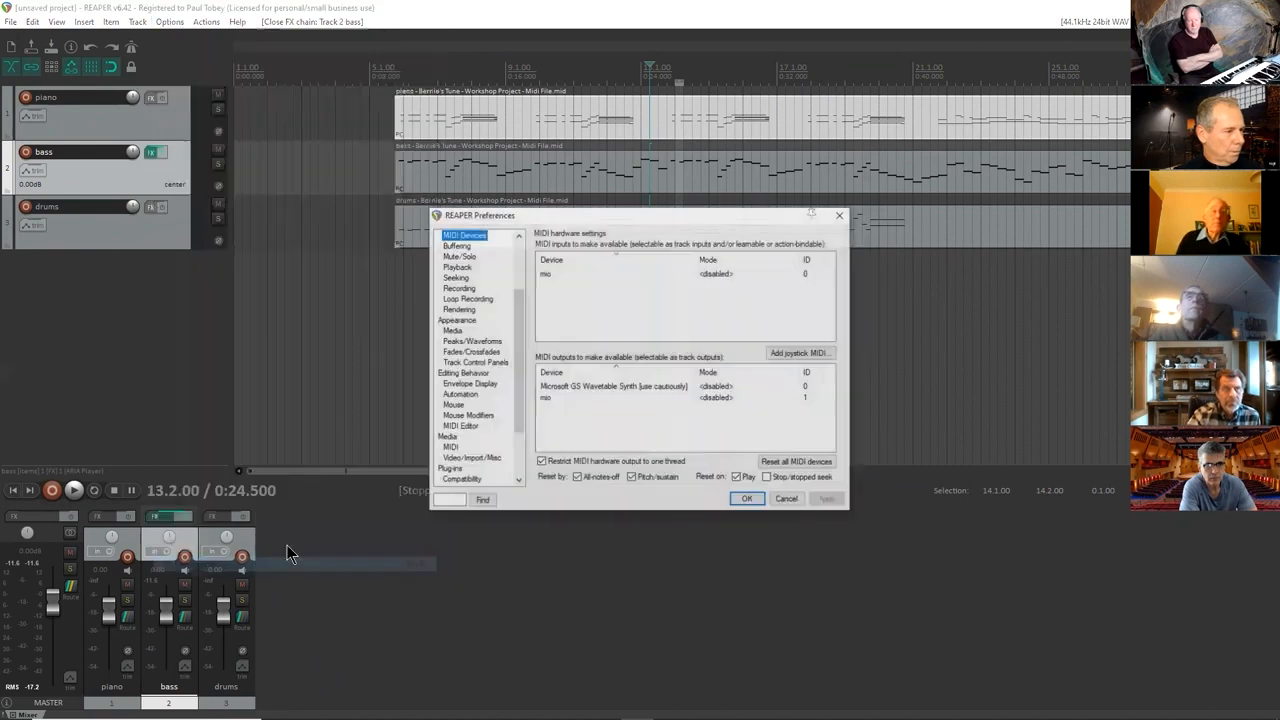
scroll(465, 258, "up", 1)
left_click(458, 258)
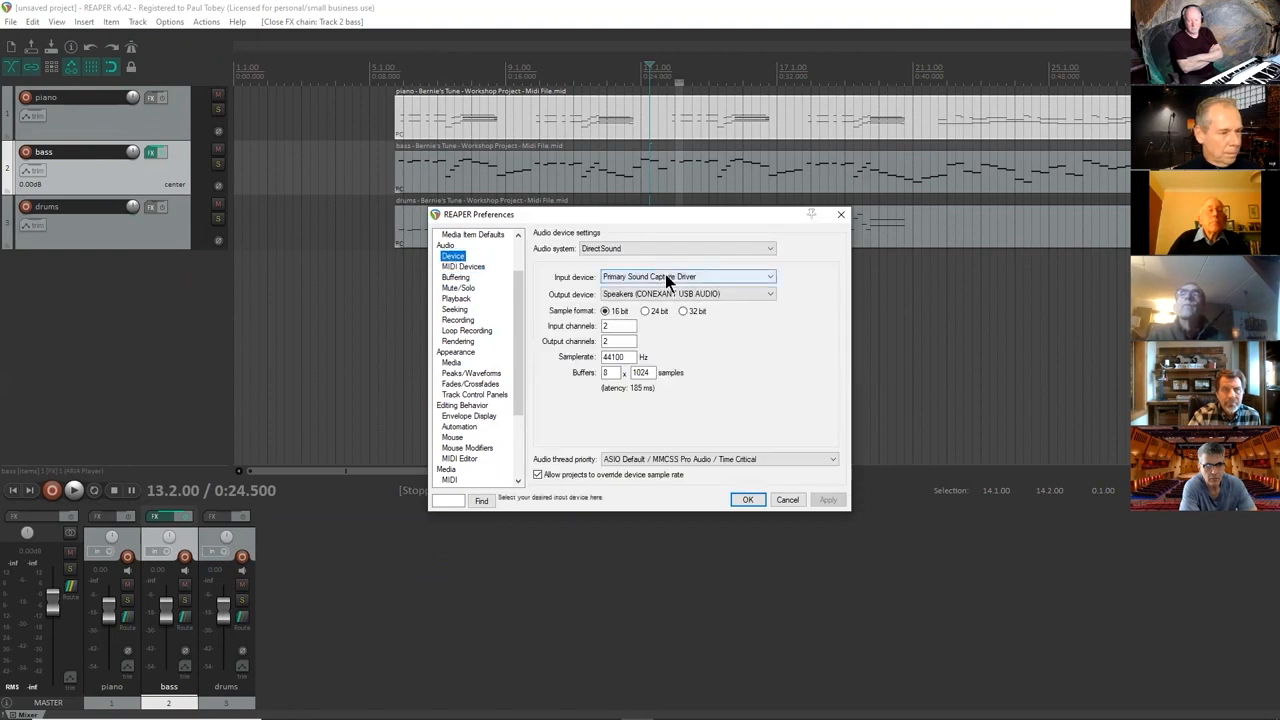
left_click(669, 292)
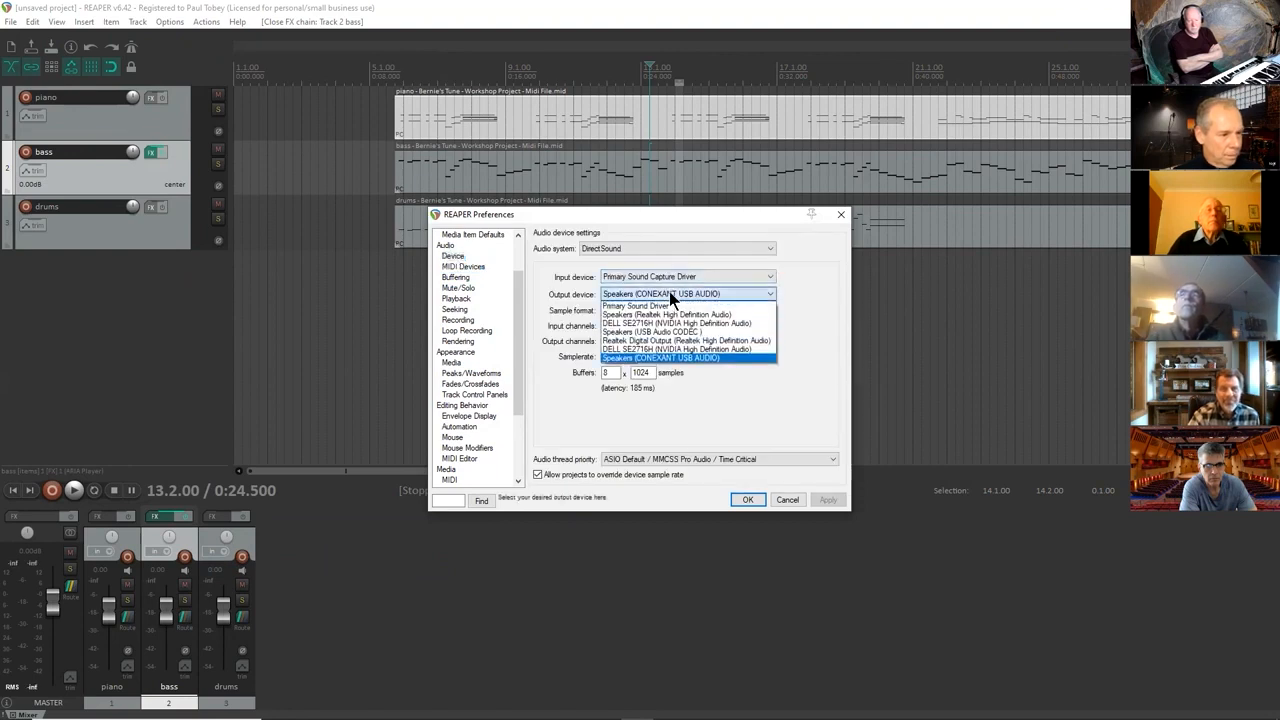
left_click(670, 315)
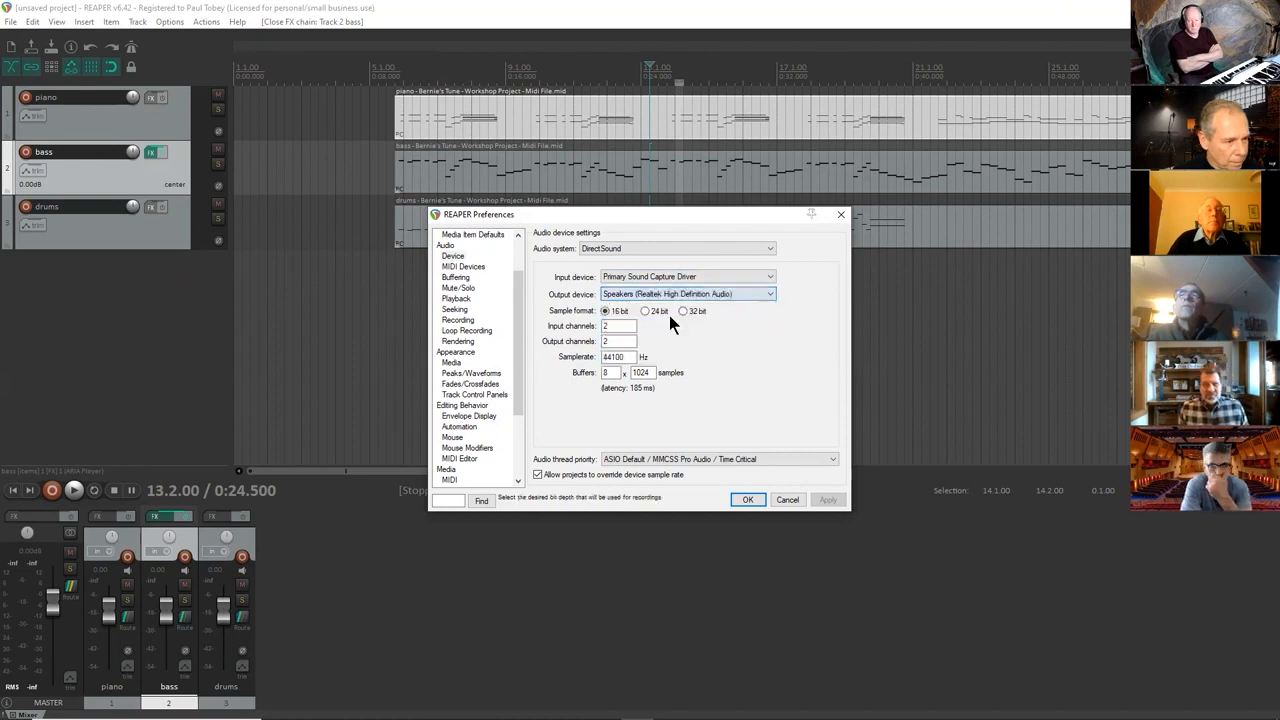
left_click(750, 500)
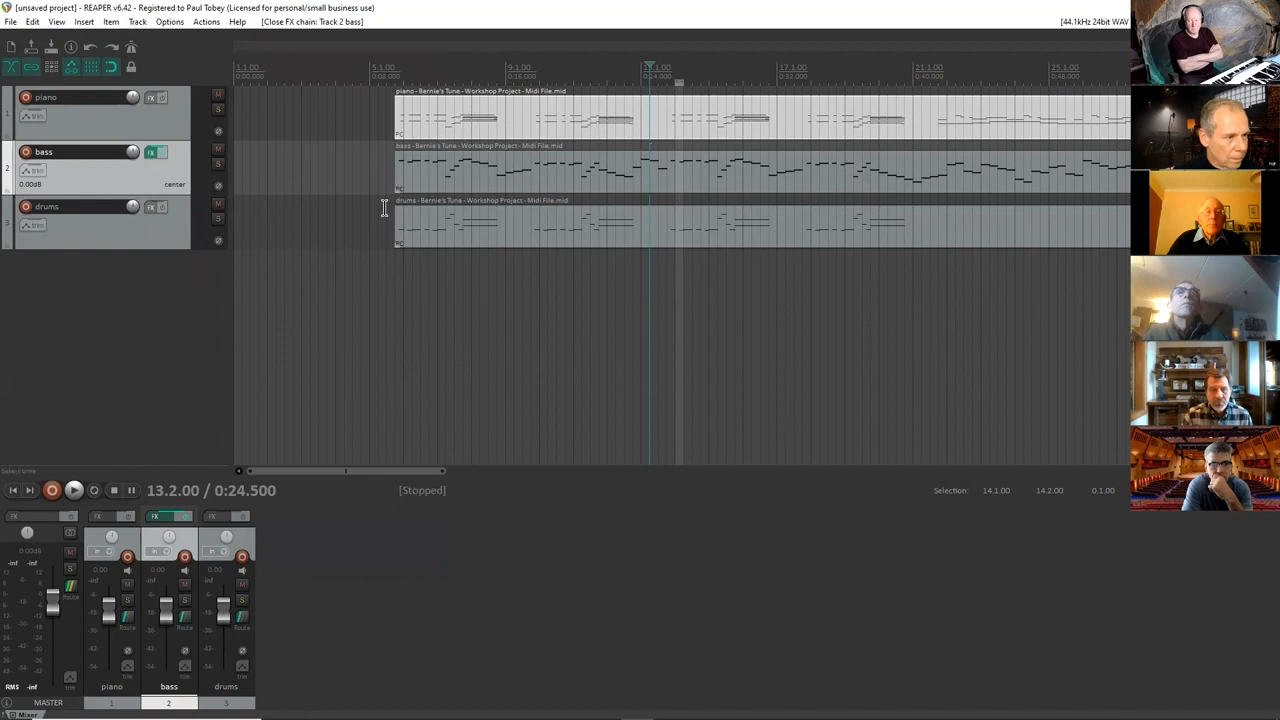
key("space")
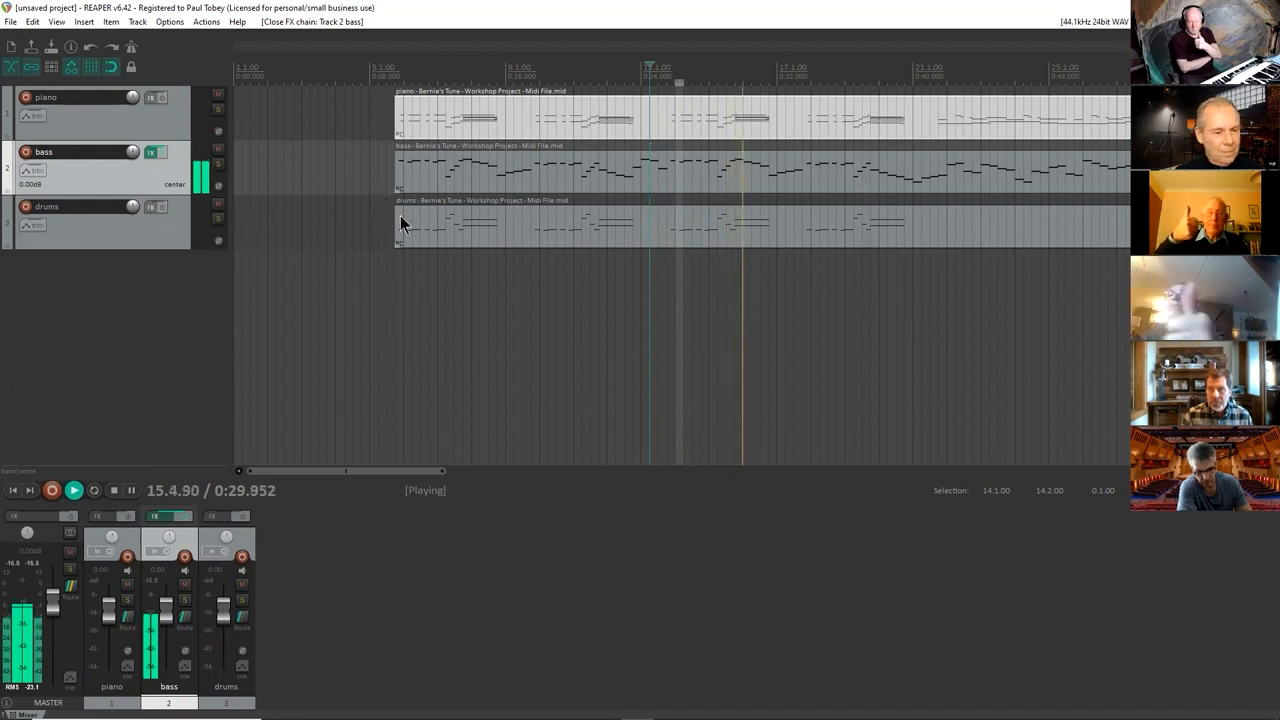
key("space")
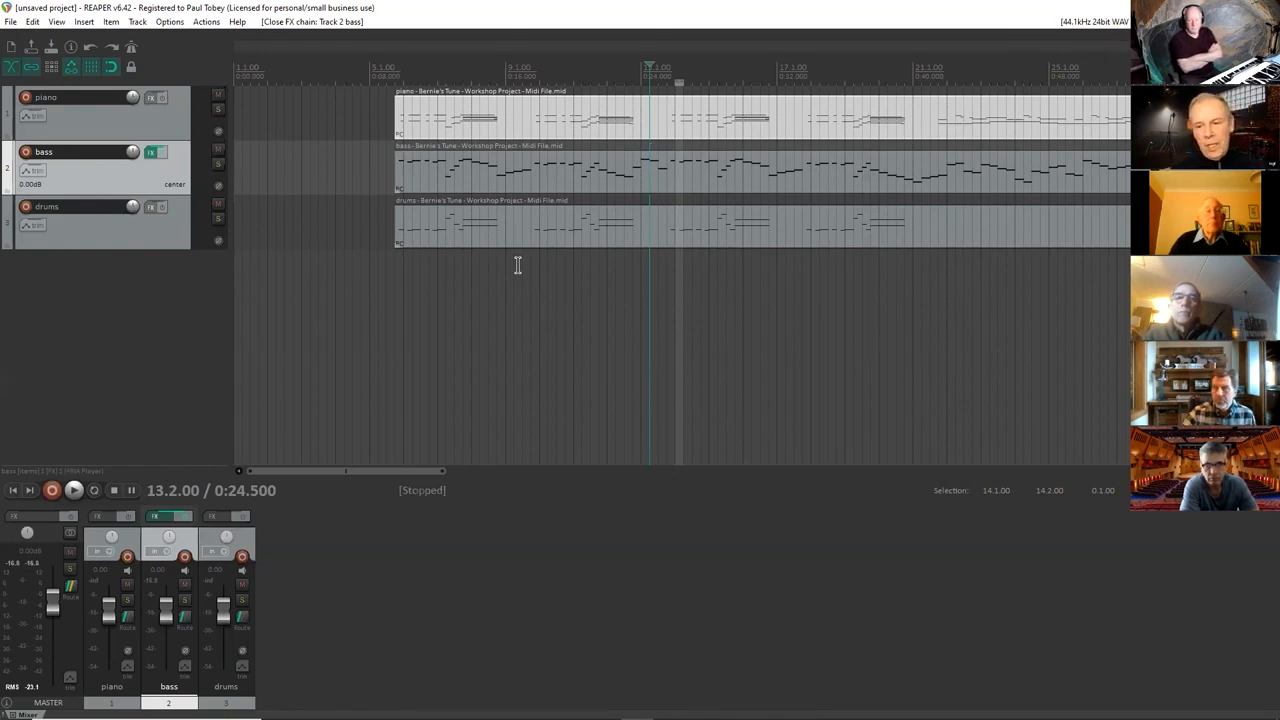
Open the bass item in the MIDI editor and examine its notes around measures 39 to 44.
left_click(556, 188)
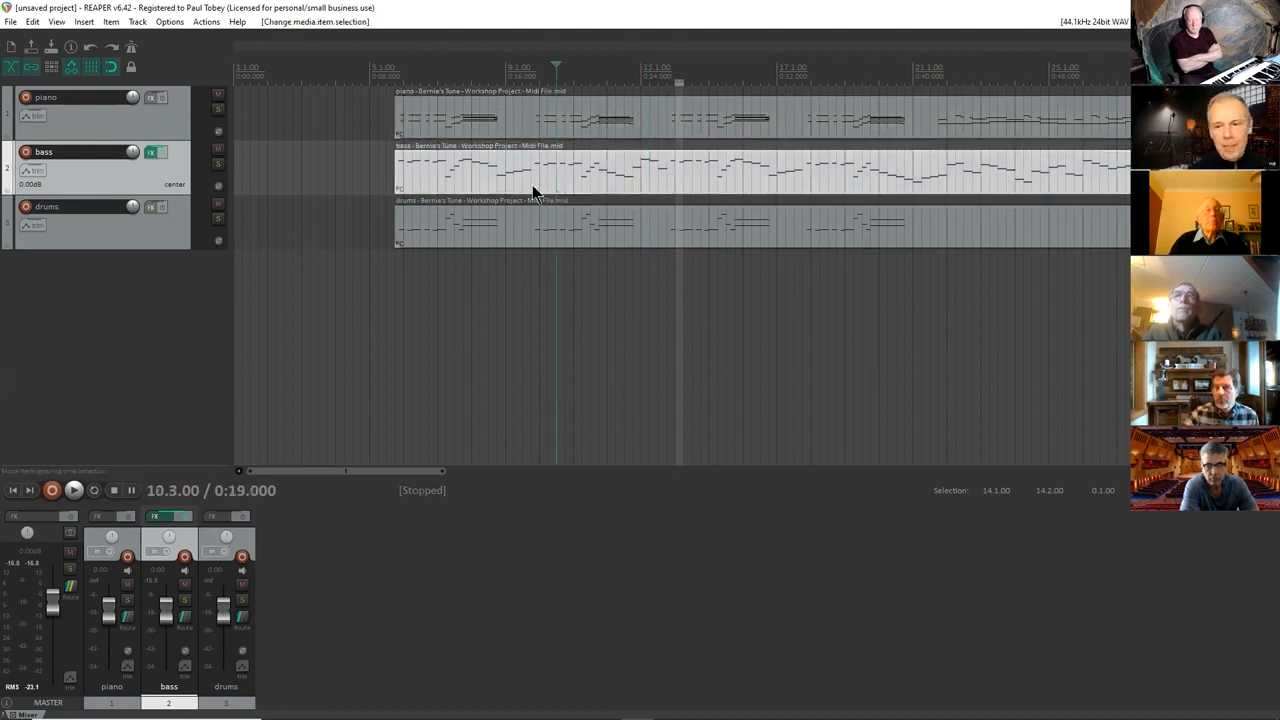
double_click(516, 190)
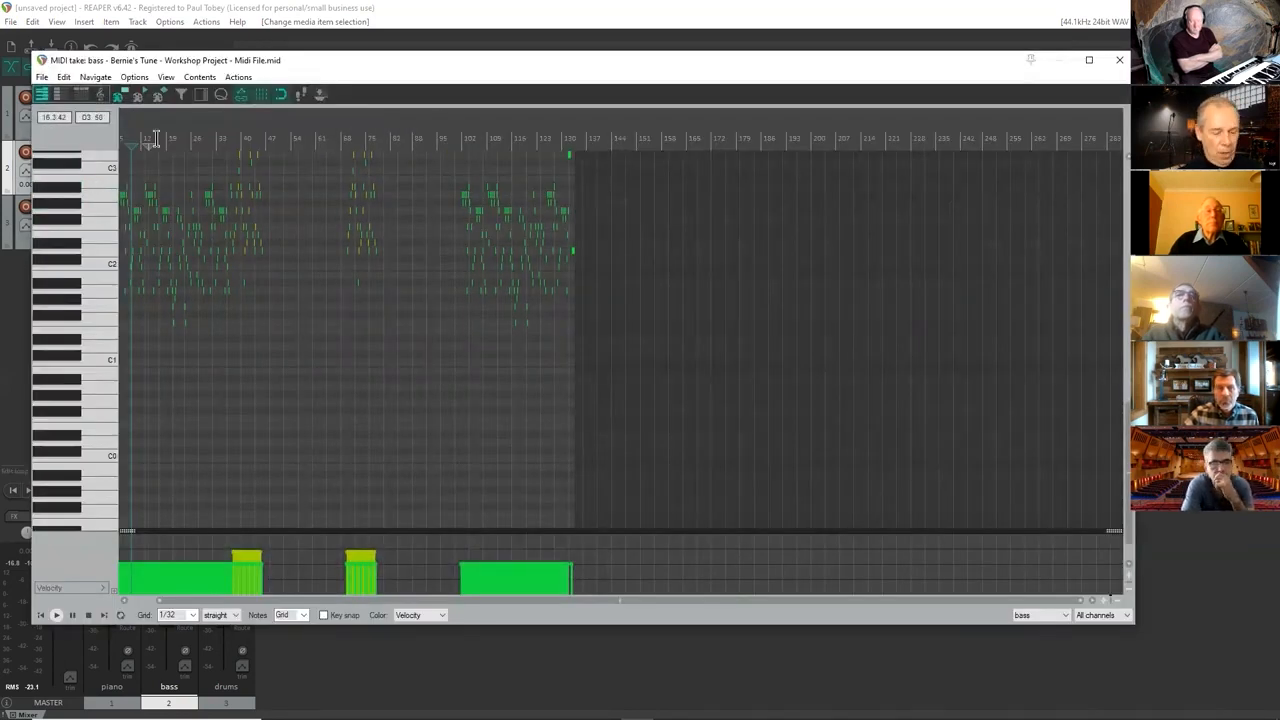
scroll(156, 138, "up", 10)
scroll(156, 138, "down", 12)
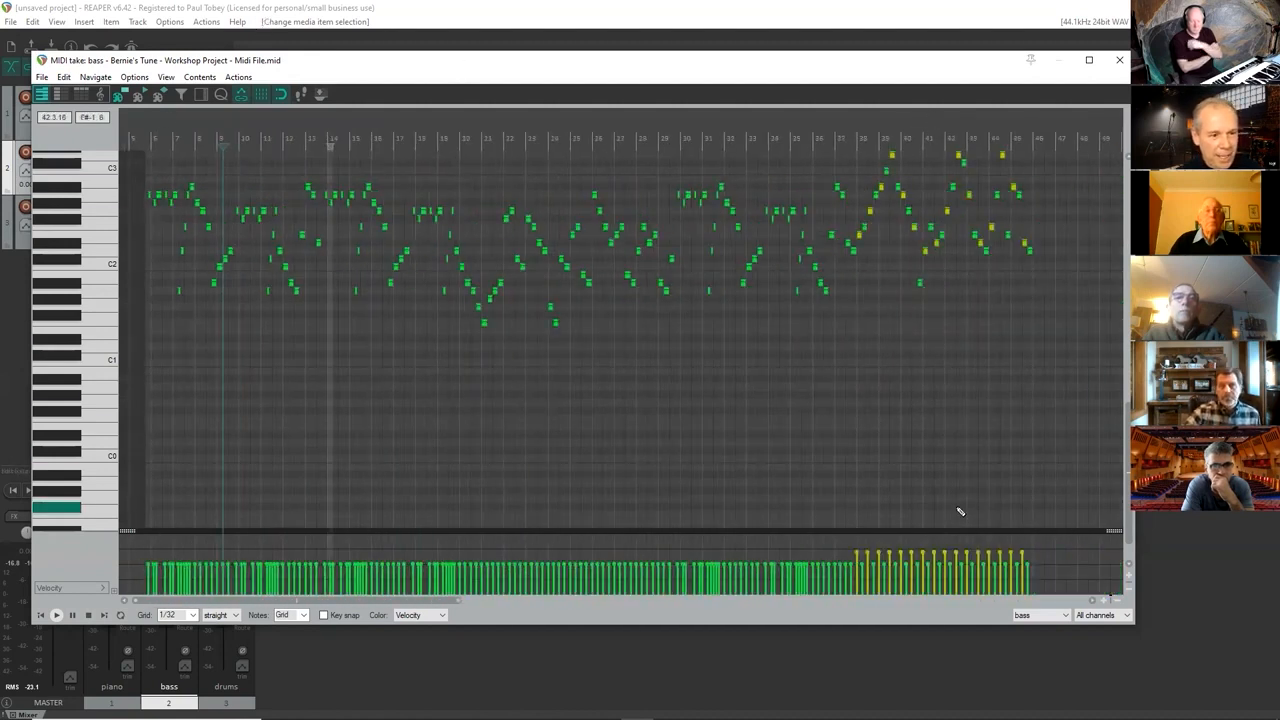
left_click(946, 126)
scroll(943, 122, "down", 2)
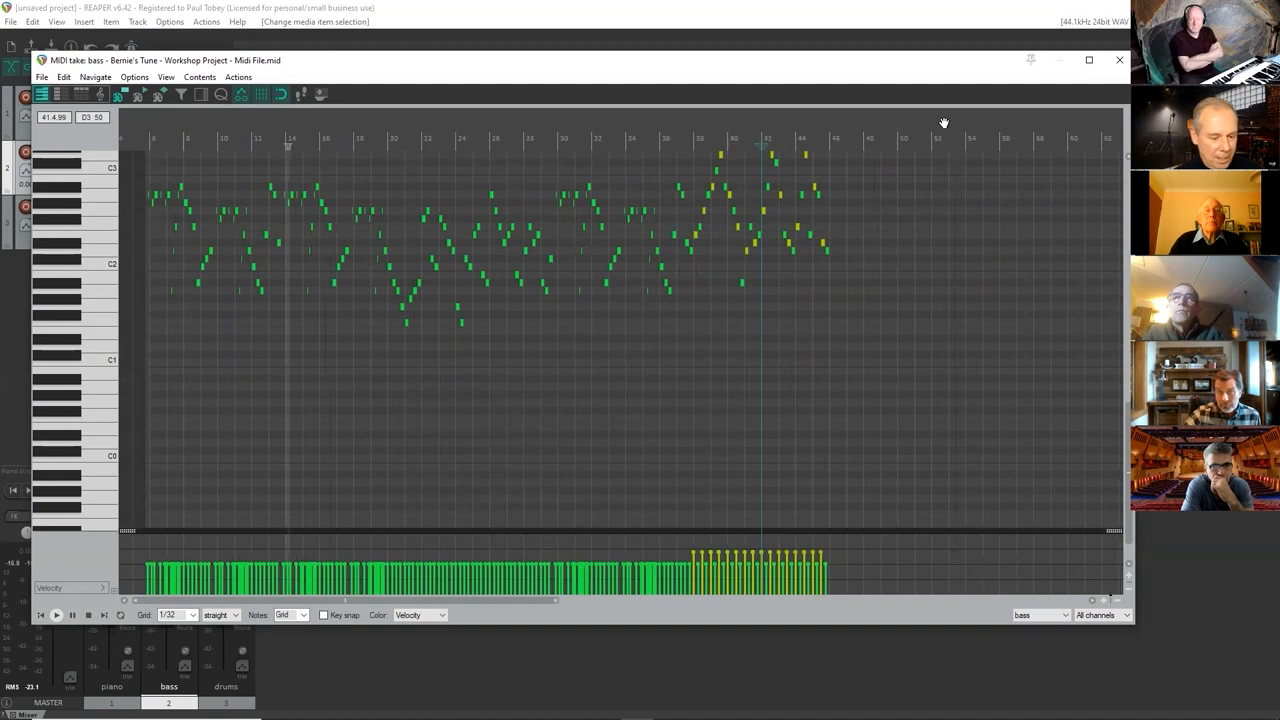
scroll(943, 122, "up", 8)
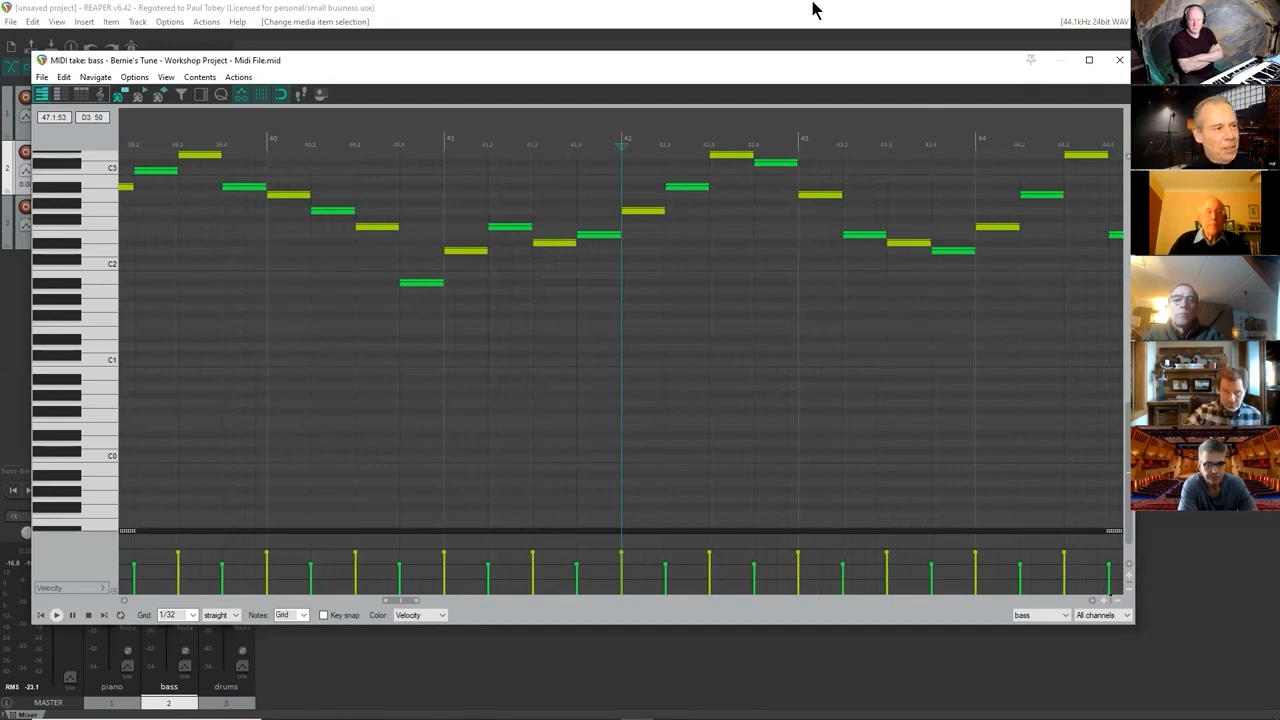
Play the bass part briefly from about measure 37 in the MIDI editor, stop playback and close the editor.
scroll(458, 244, "down", 3)
scroll(462, 242, "down", 5)
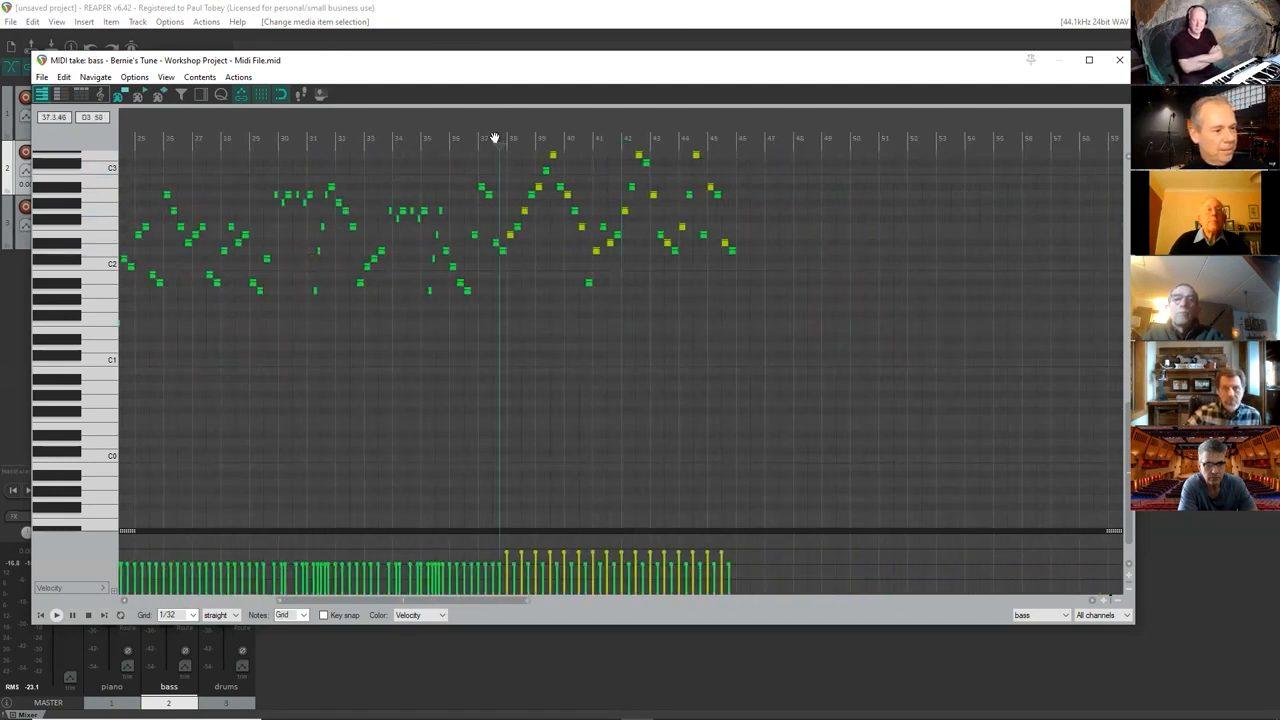
key("space")
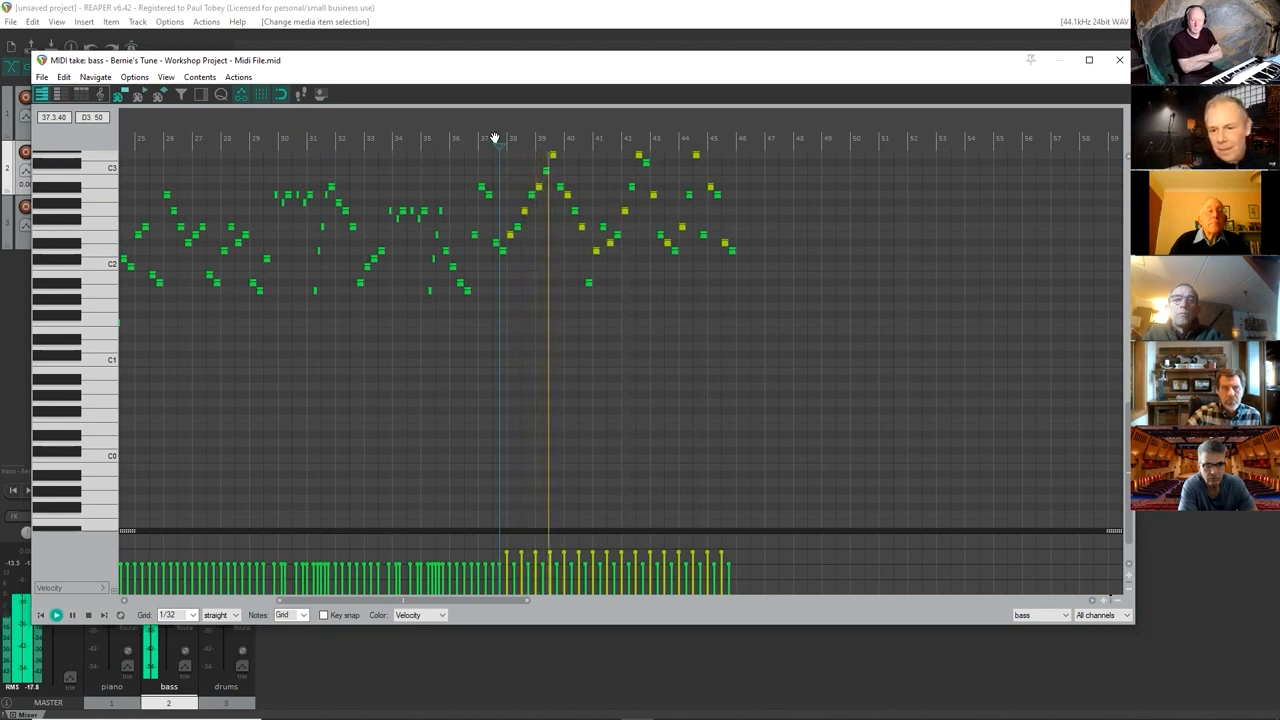
key("space")
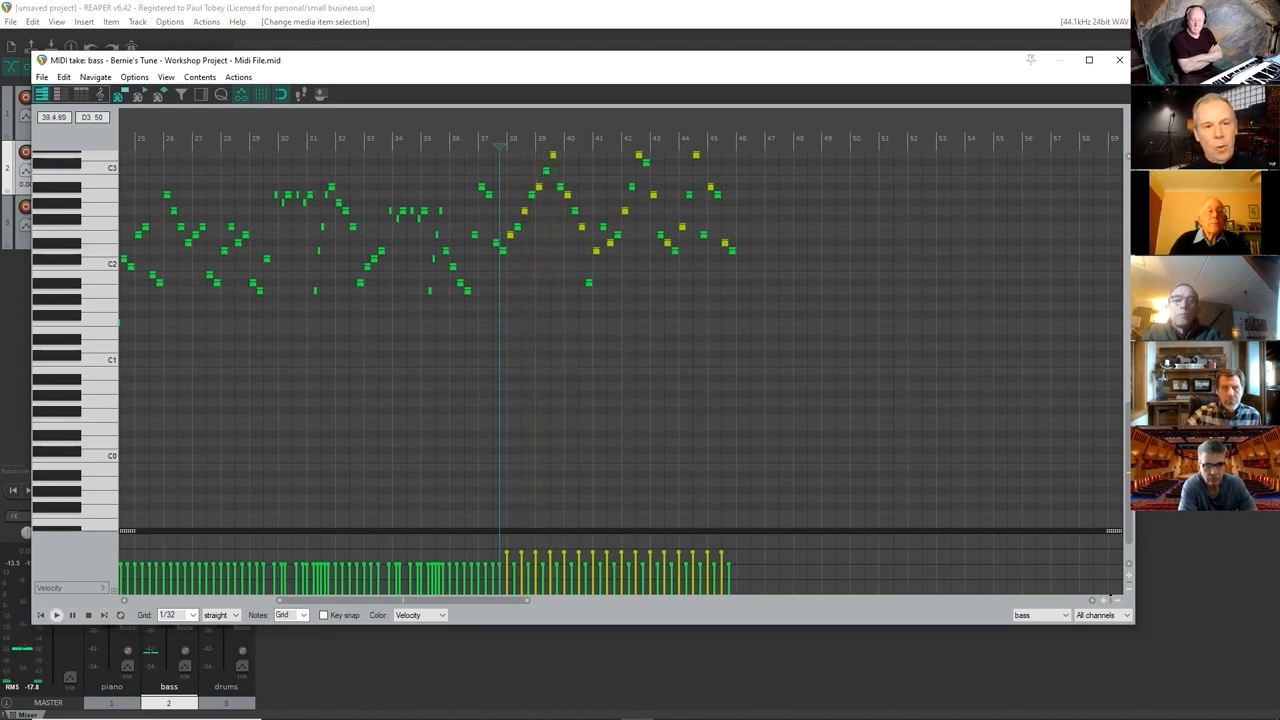
left_click(1119, 59)
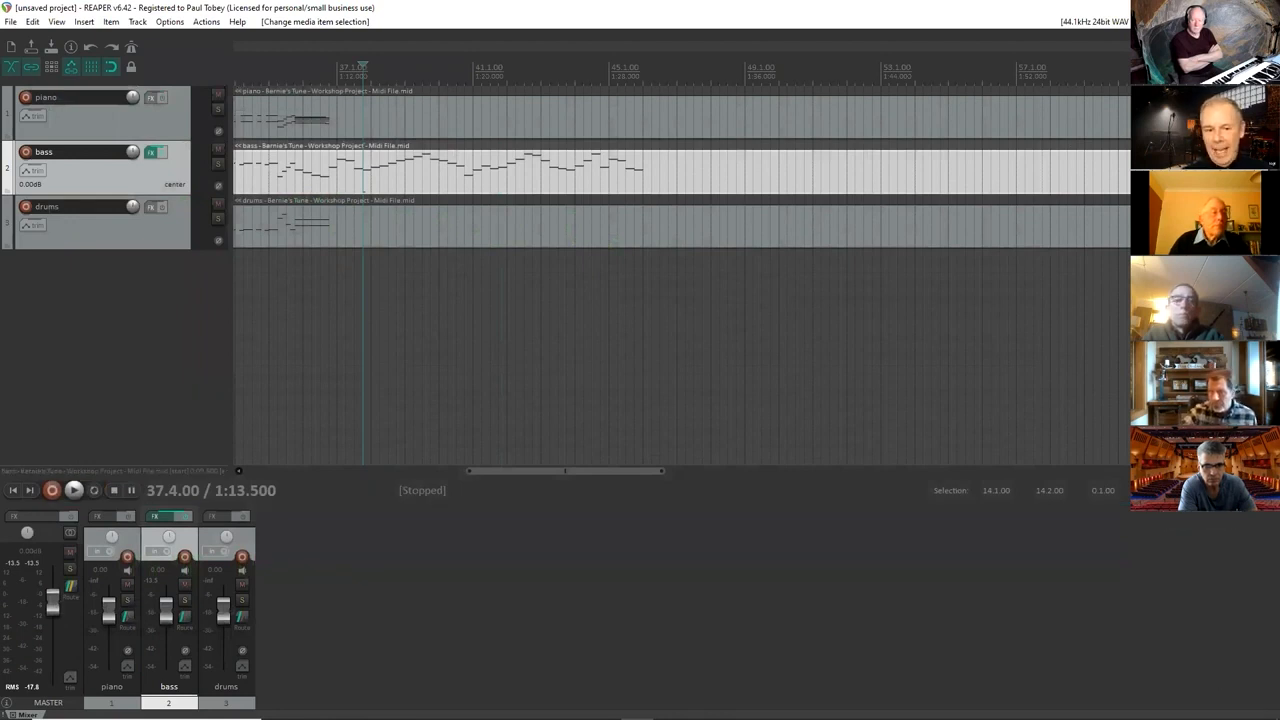
Set the project tempo to a faster BPM.
key("Return")
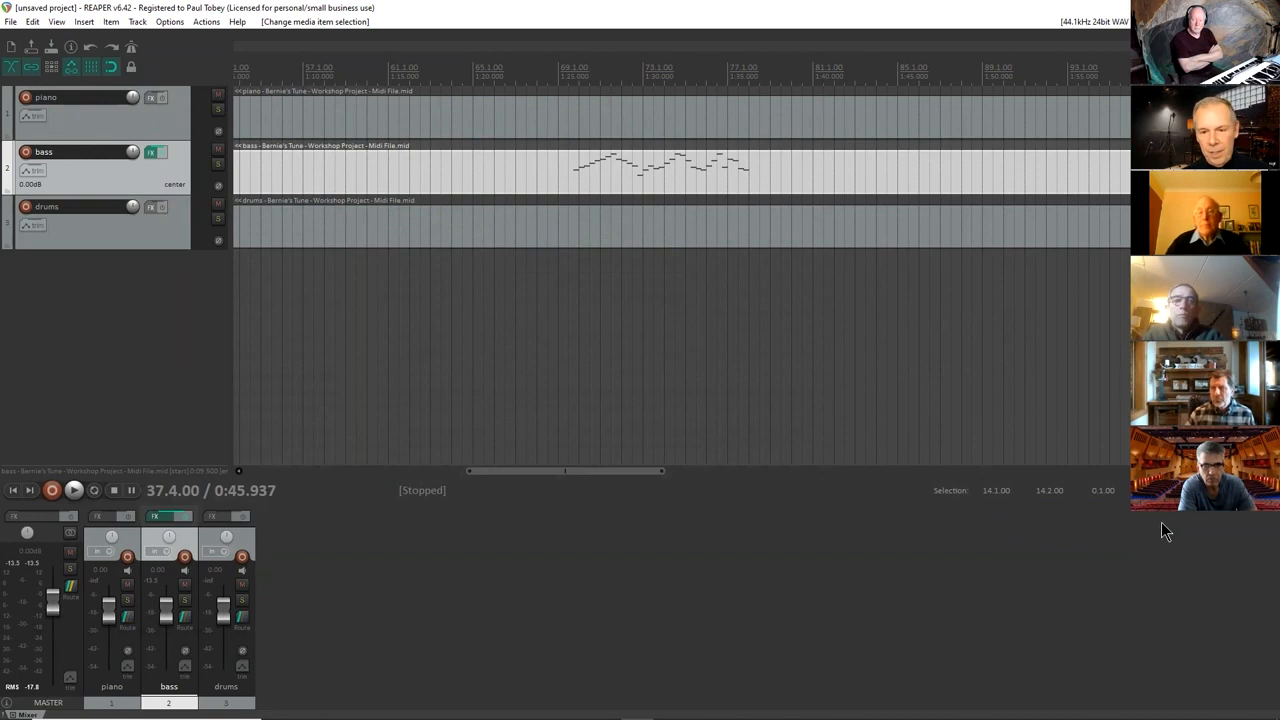
key("Return")
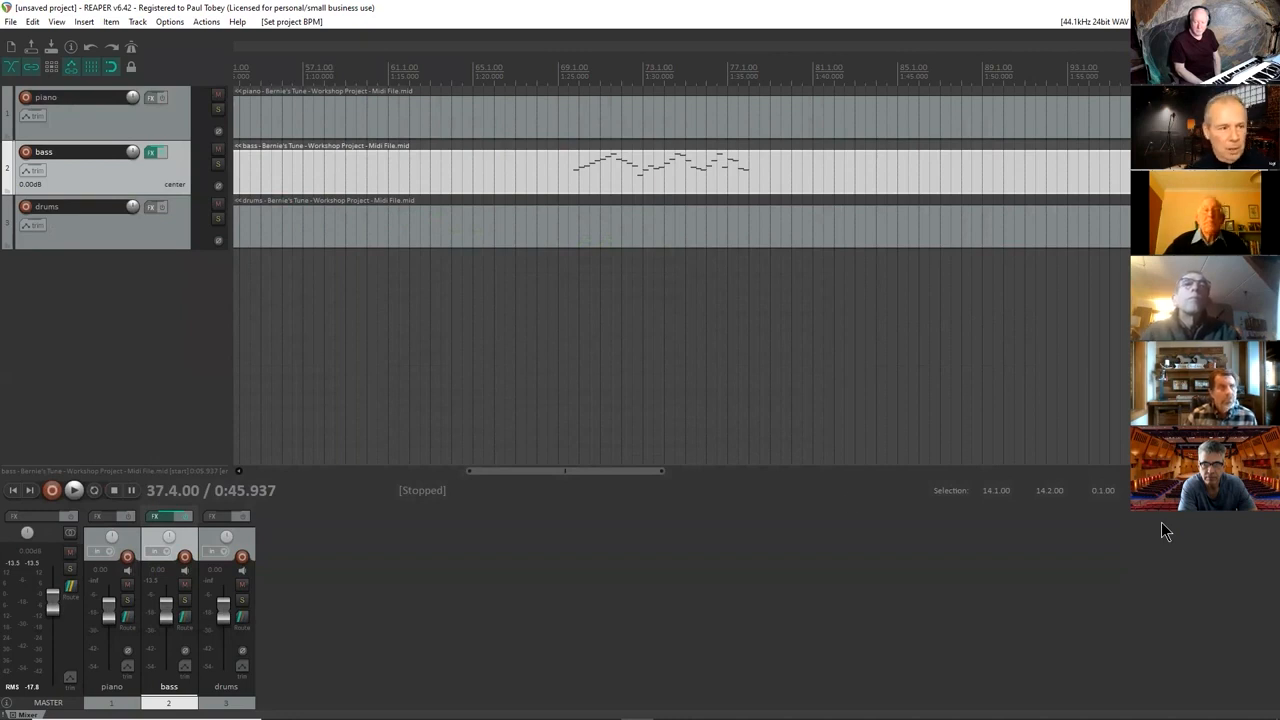
Play the bass part from about measure 37 to check it at the new tempo, then stop playback.
scroll(538, 379, "down", 2)
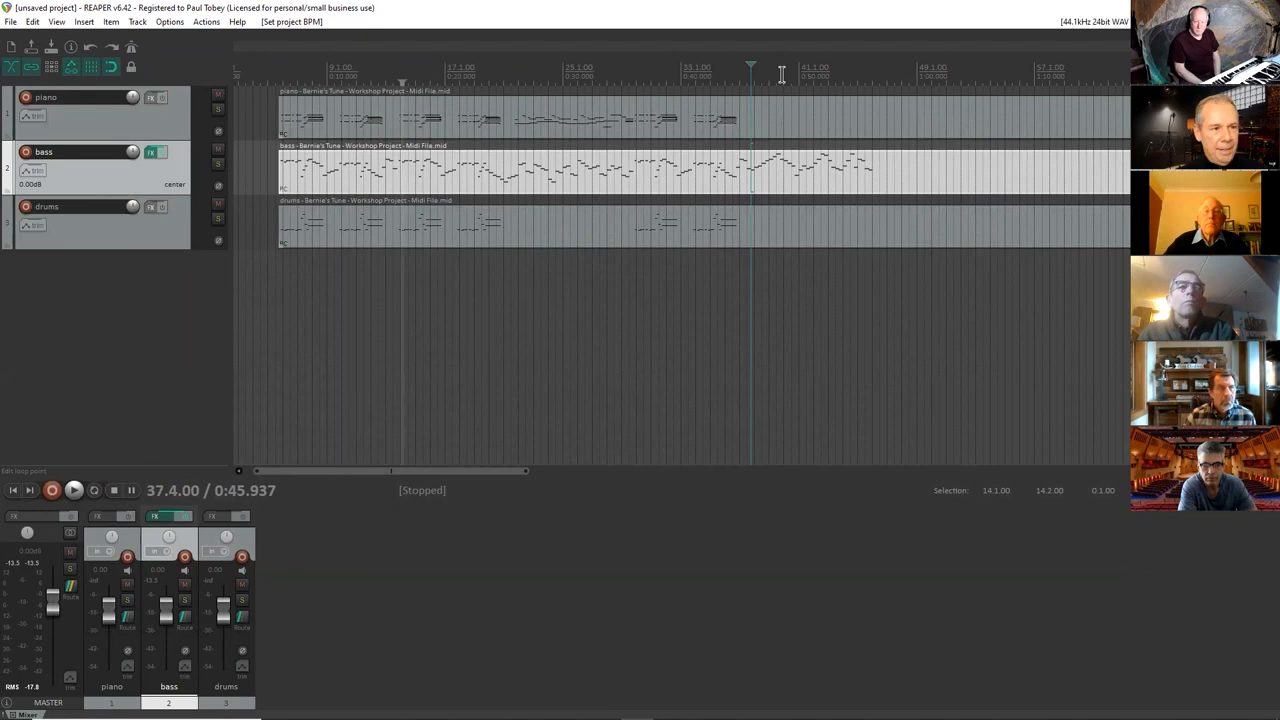
key("space")
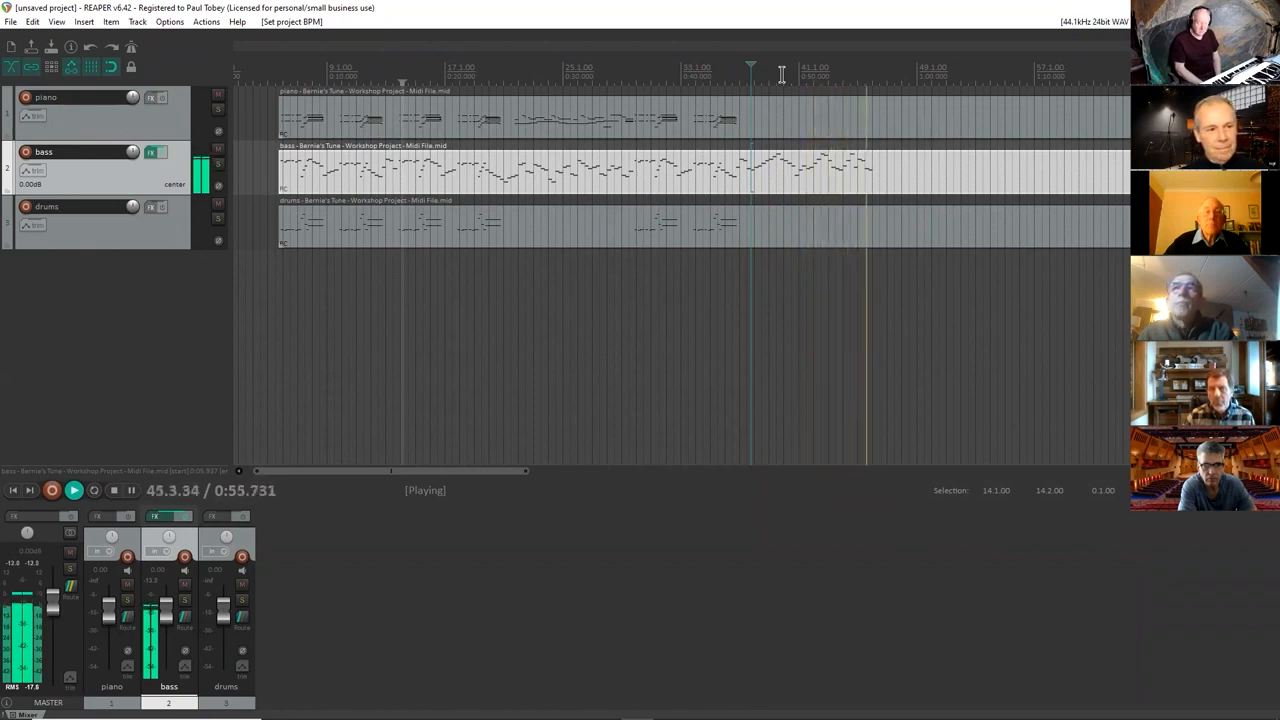
key("space")
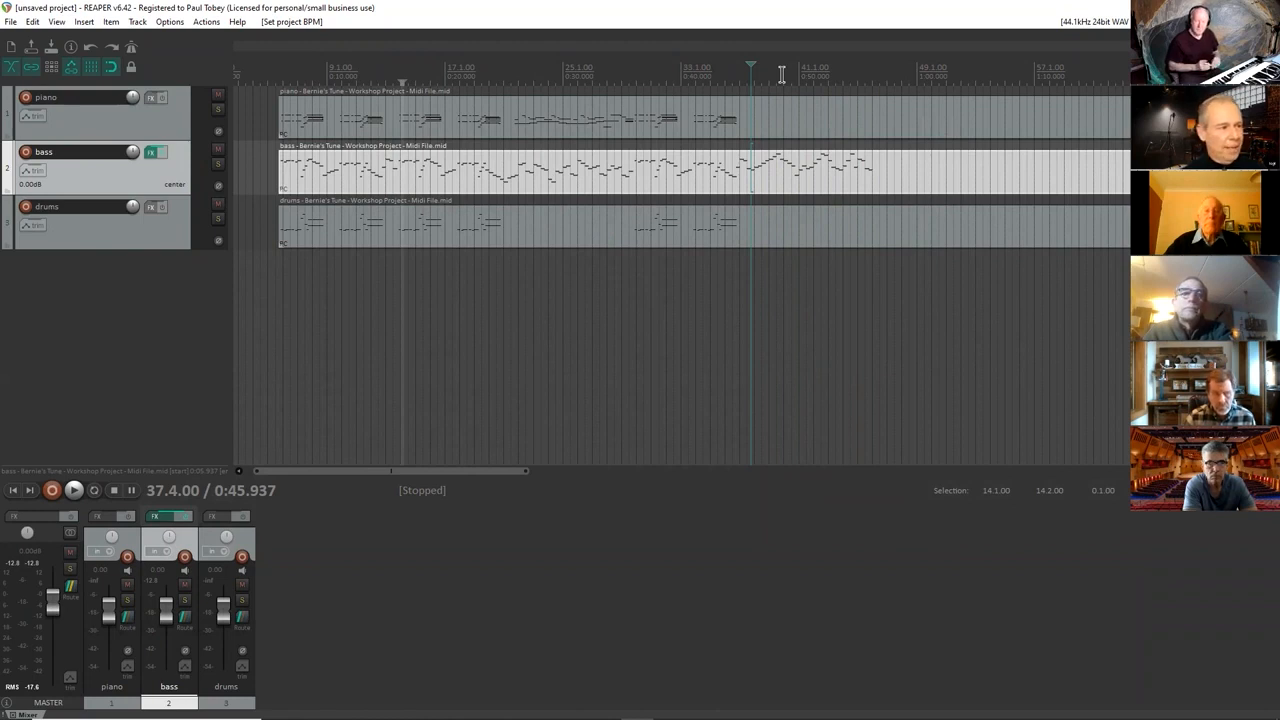
Delete the imported MIDI item from the drums track, keeping the track itself.
left_click(726, 315)
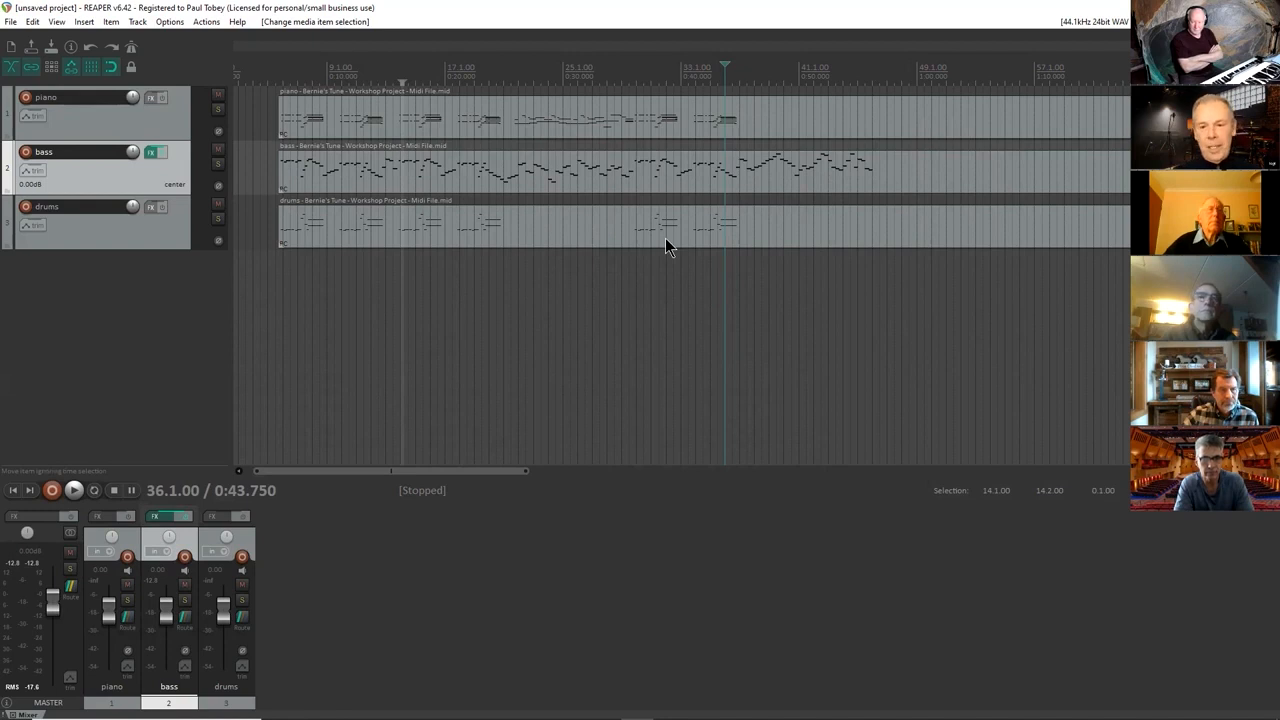
left_click(567, 240)
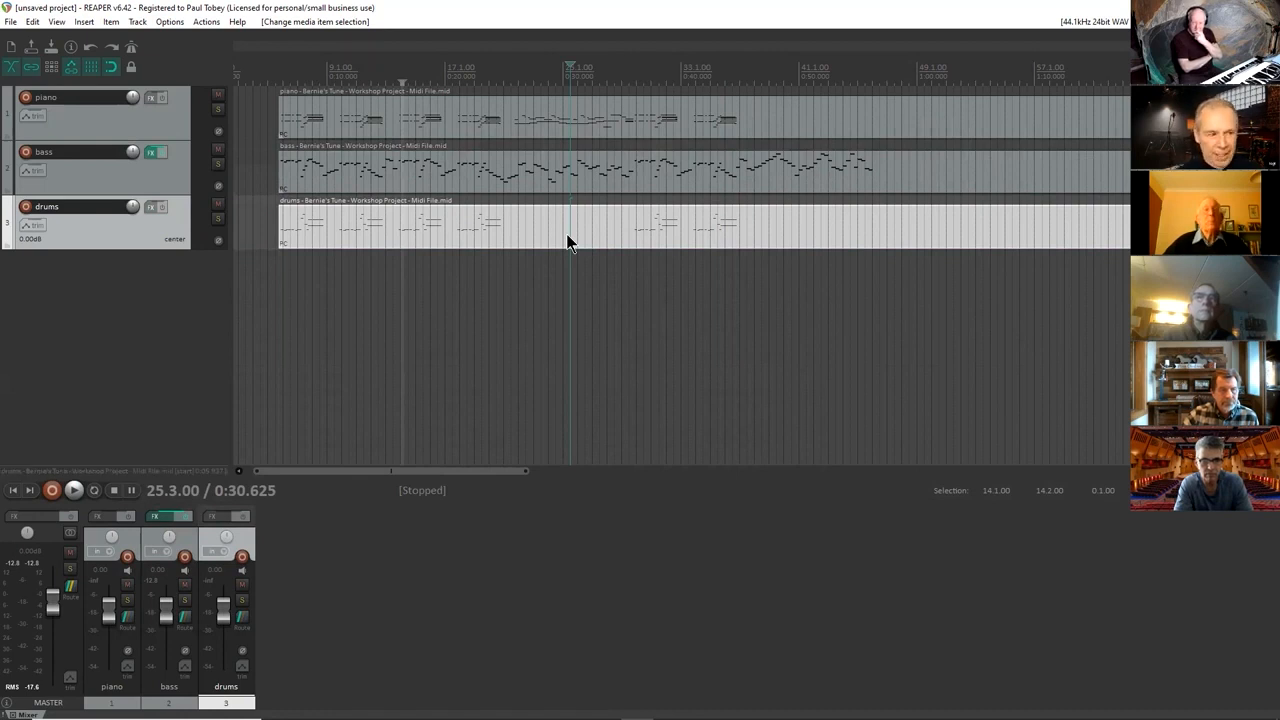
key("Delete")
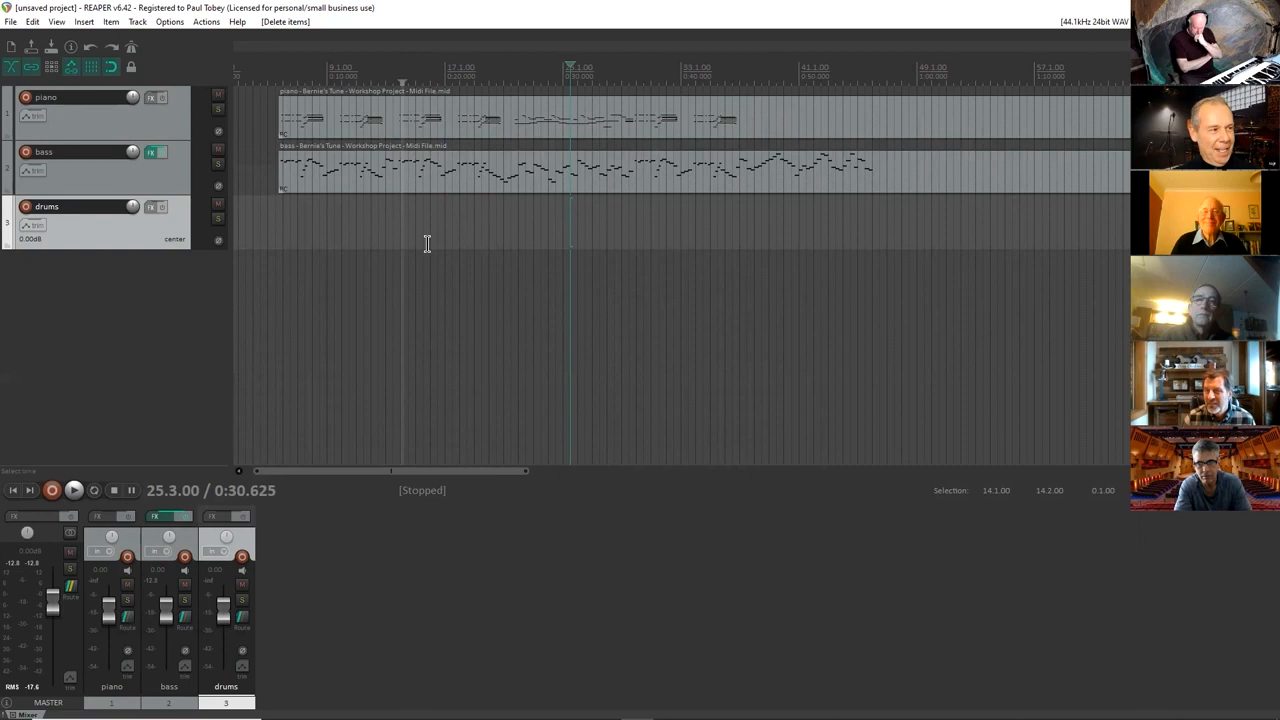
Add the ReaSamplOmatic5000 (Cockos) instrument to the bass track's FX chain and close the chain window.
left_click(152, 152)
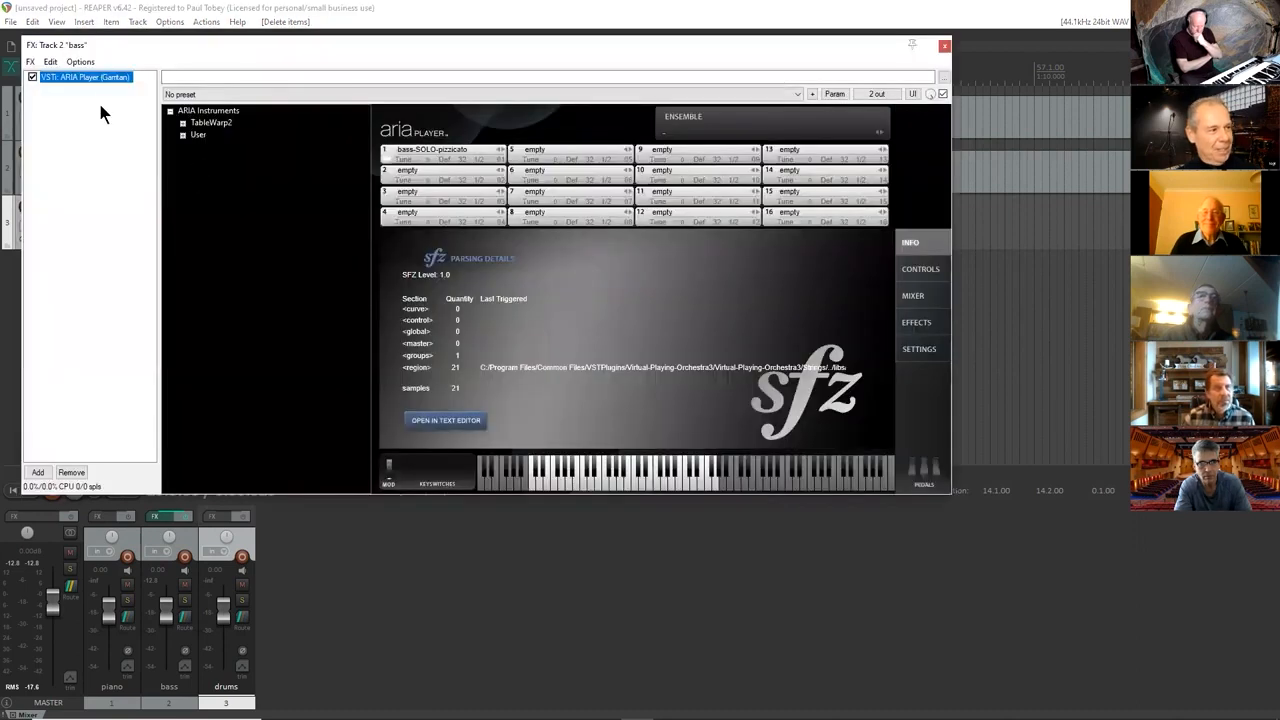
left_click(40, 472)
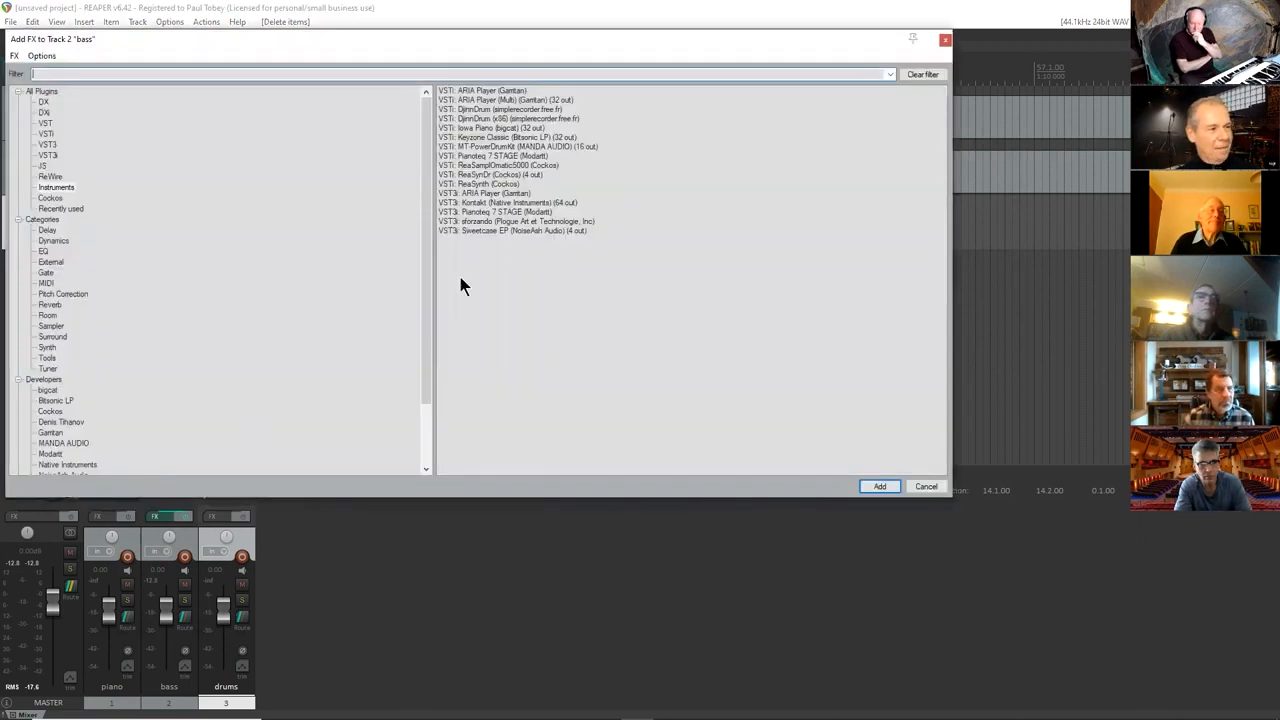
left_click(520, 165)
double_click(520, 165)
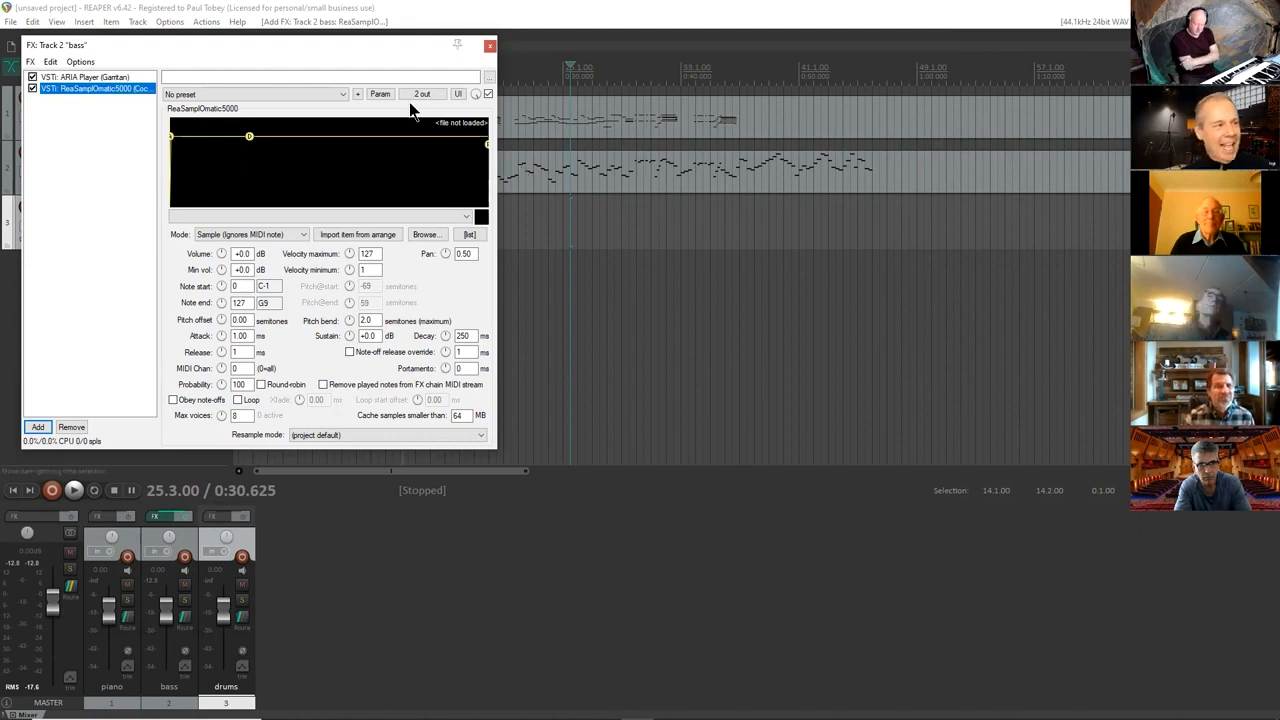
left_click(68, 174)
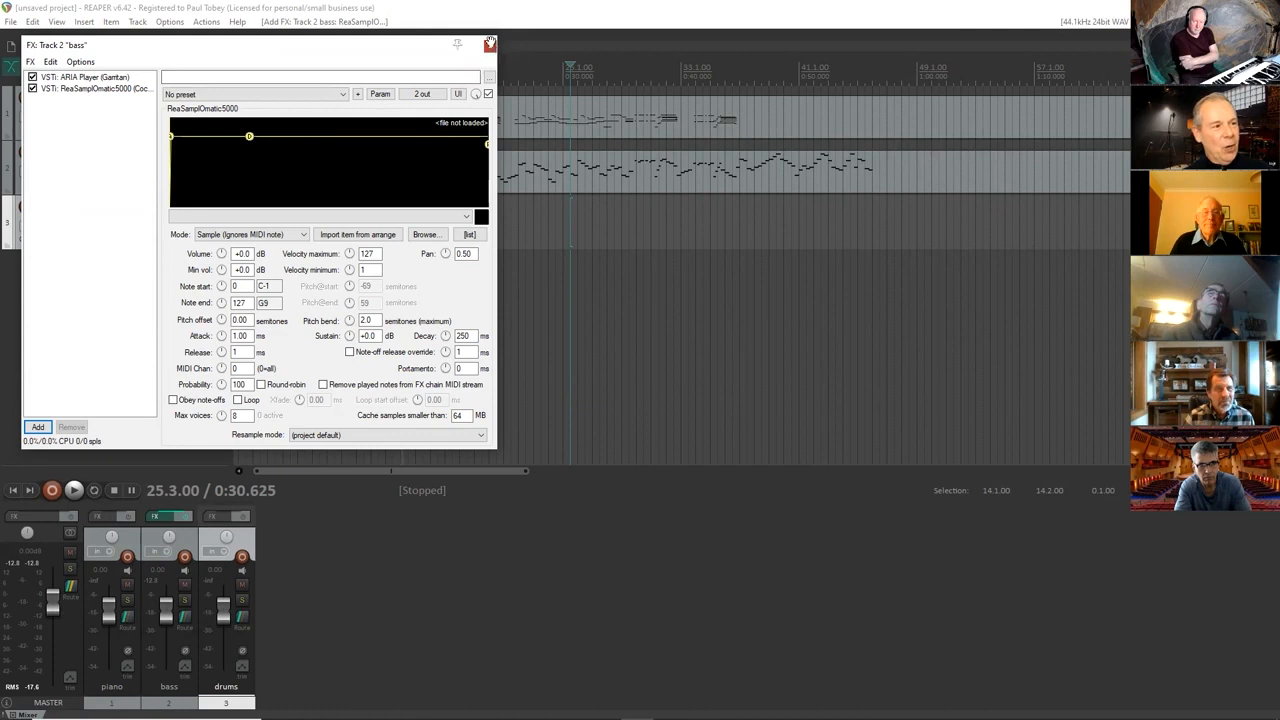
left_click(489, 45)
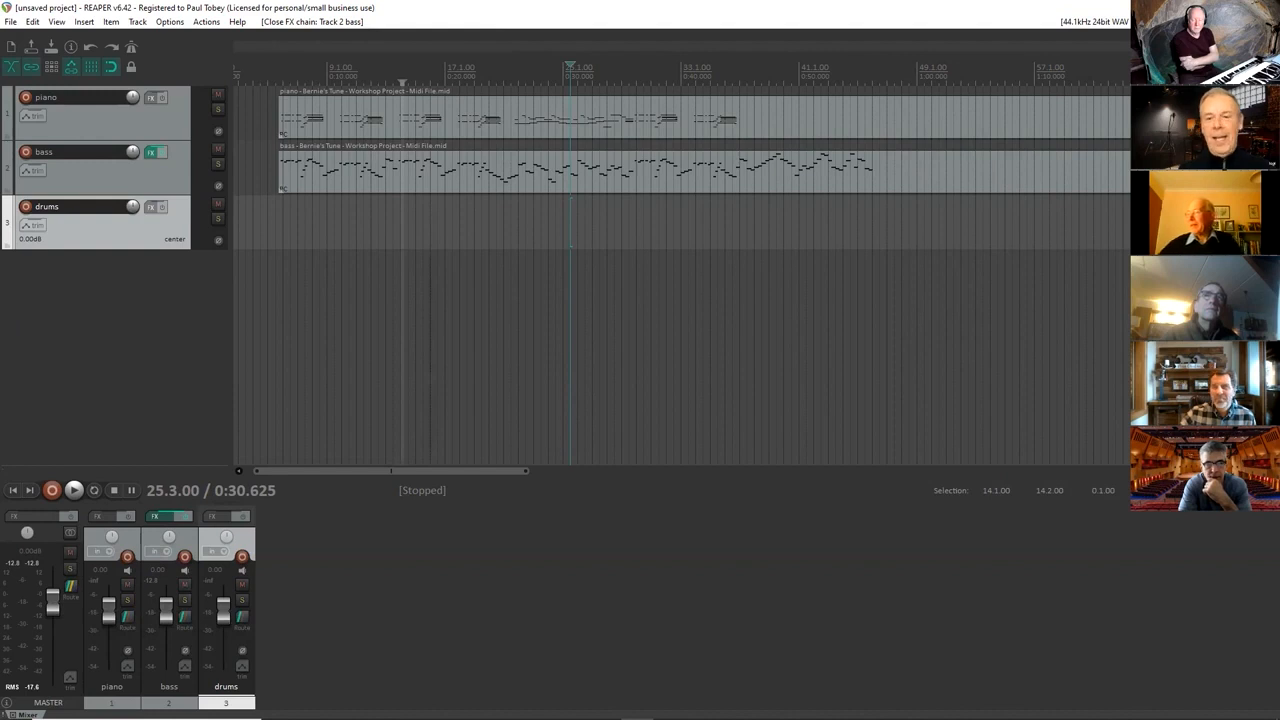
Switch to the Backing Track Workshop document in Chrome, maximize its window and glance over the software links.
left_click(1203, 7)
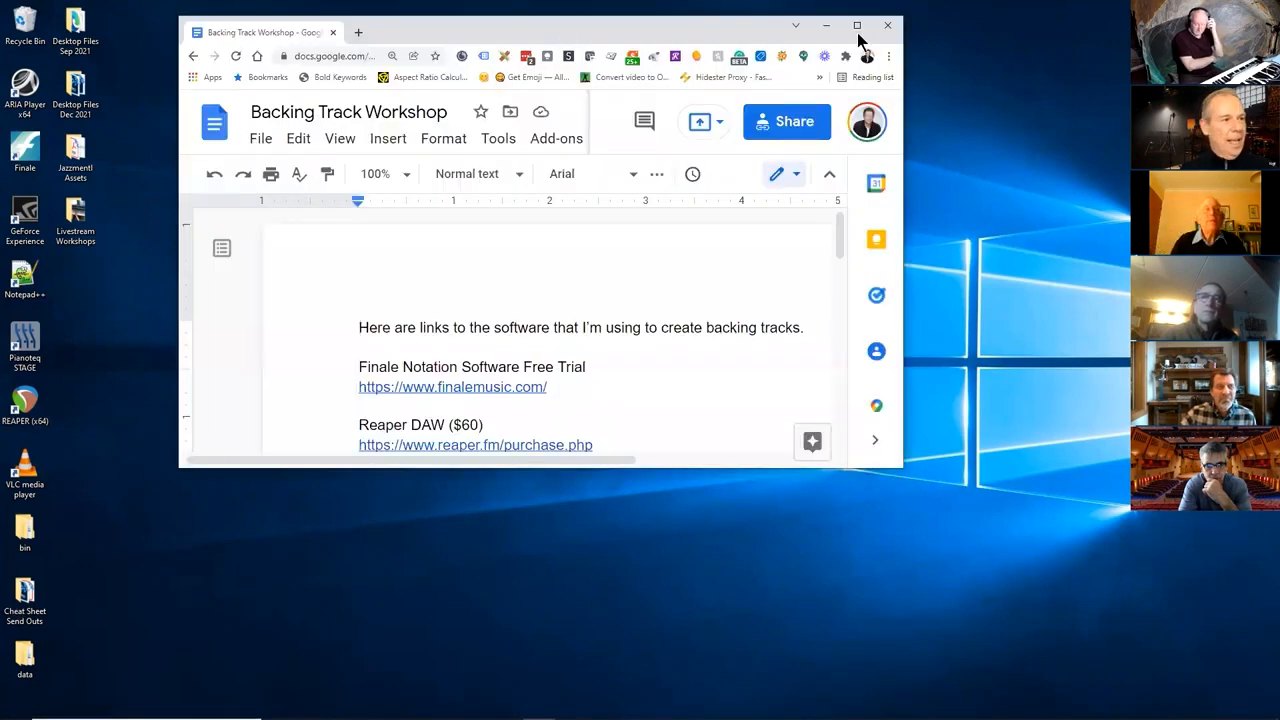
left_click(858, 30)
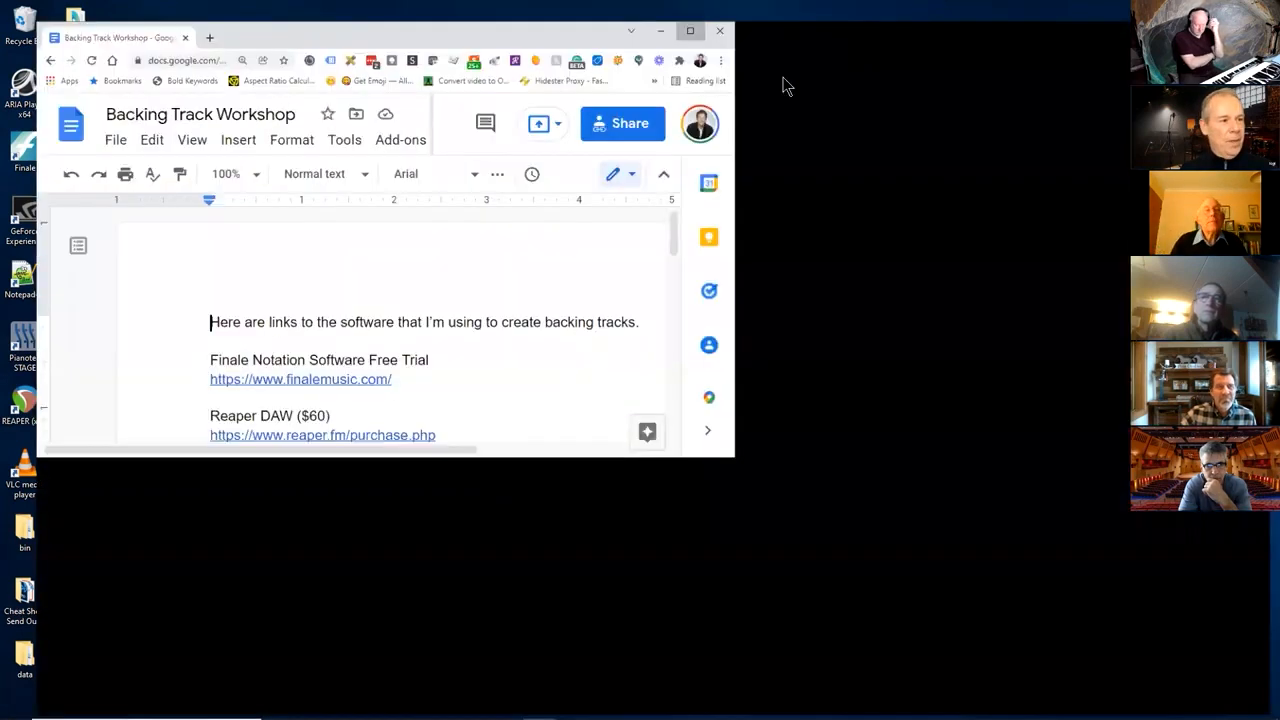
scroll(457, 457, "down", 2)
scroll(466, 457, "up", 2)
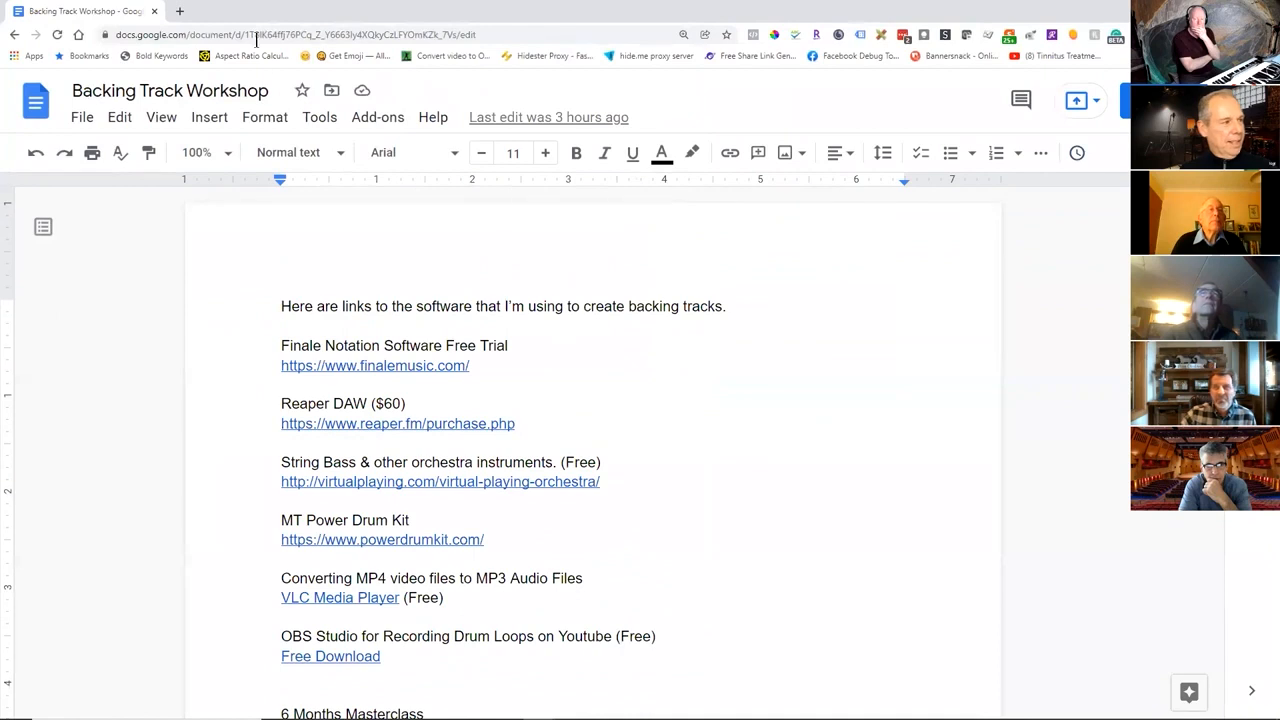
Open YouTube in a new browser tab.
left_click(180, 11)
left_click(366, 36)
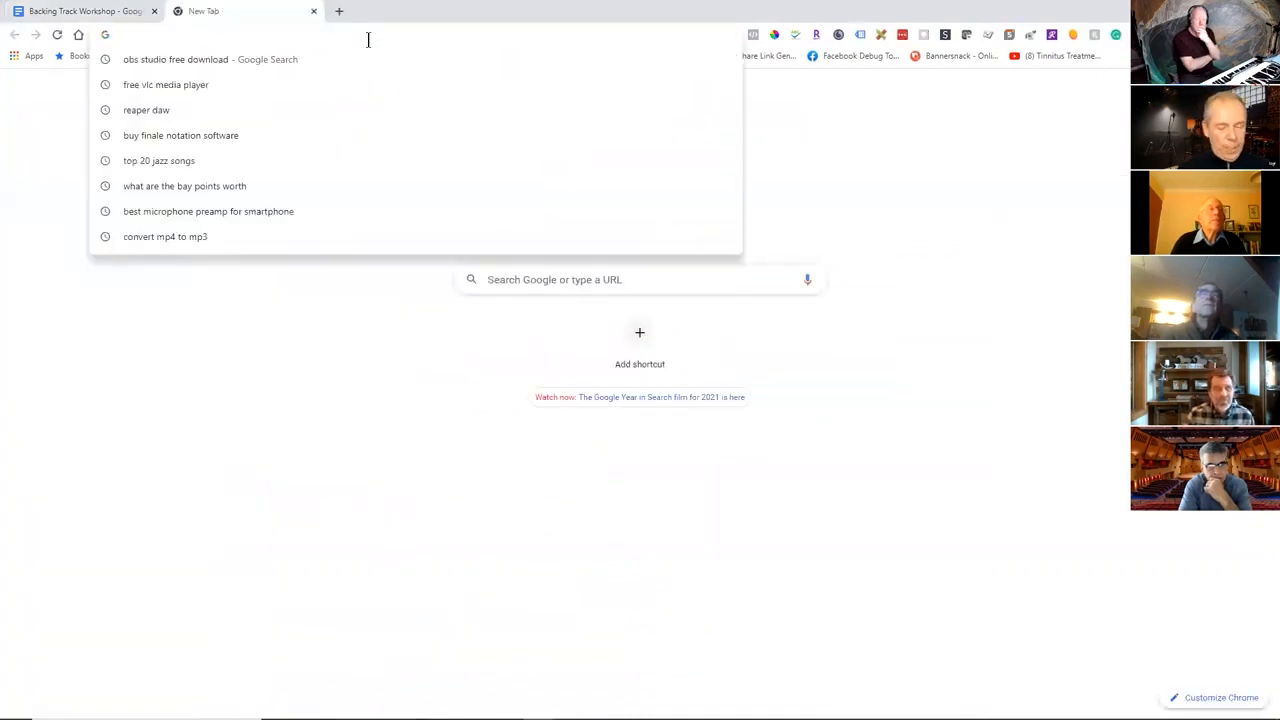
type("you")
key("Return")
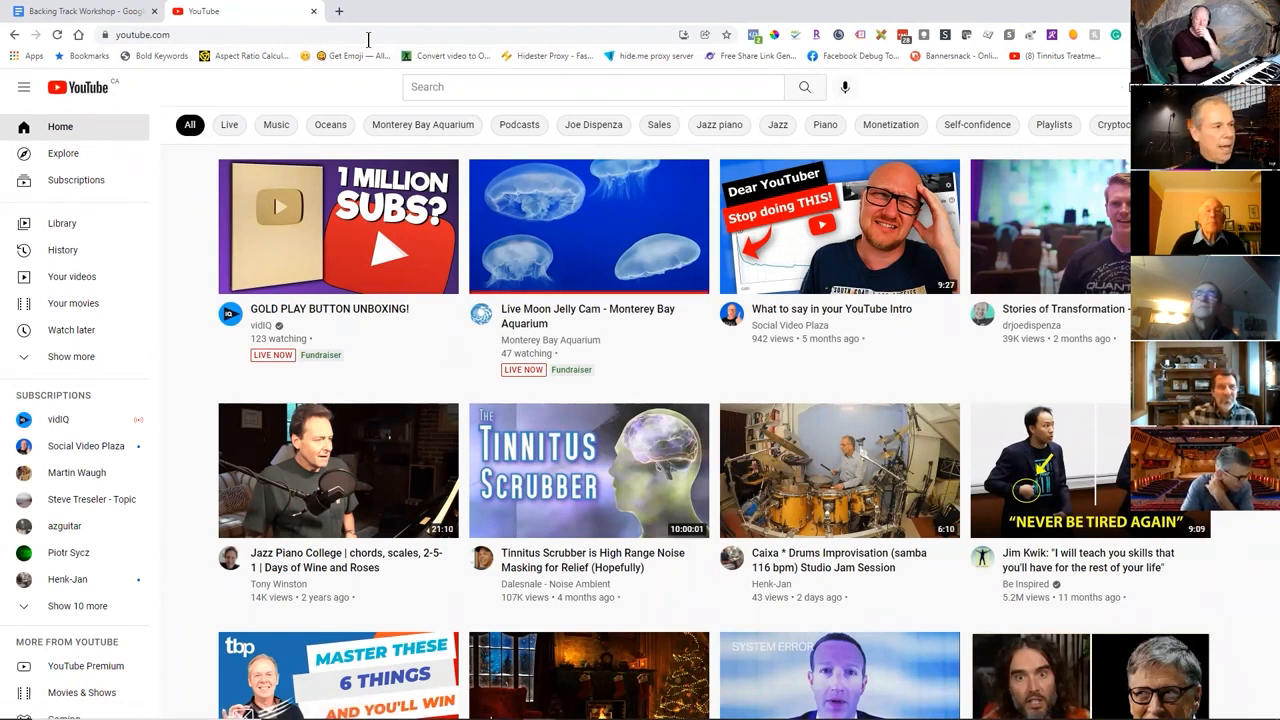
Search YouTube for "swing drums loop 190 bpm" and look through the listed videos.
left_click(464, 86)
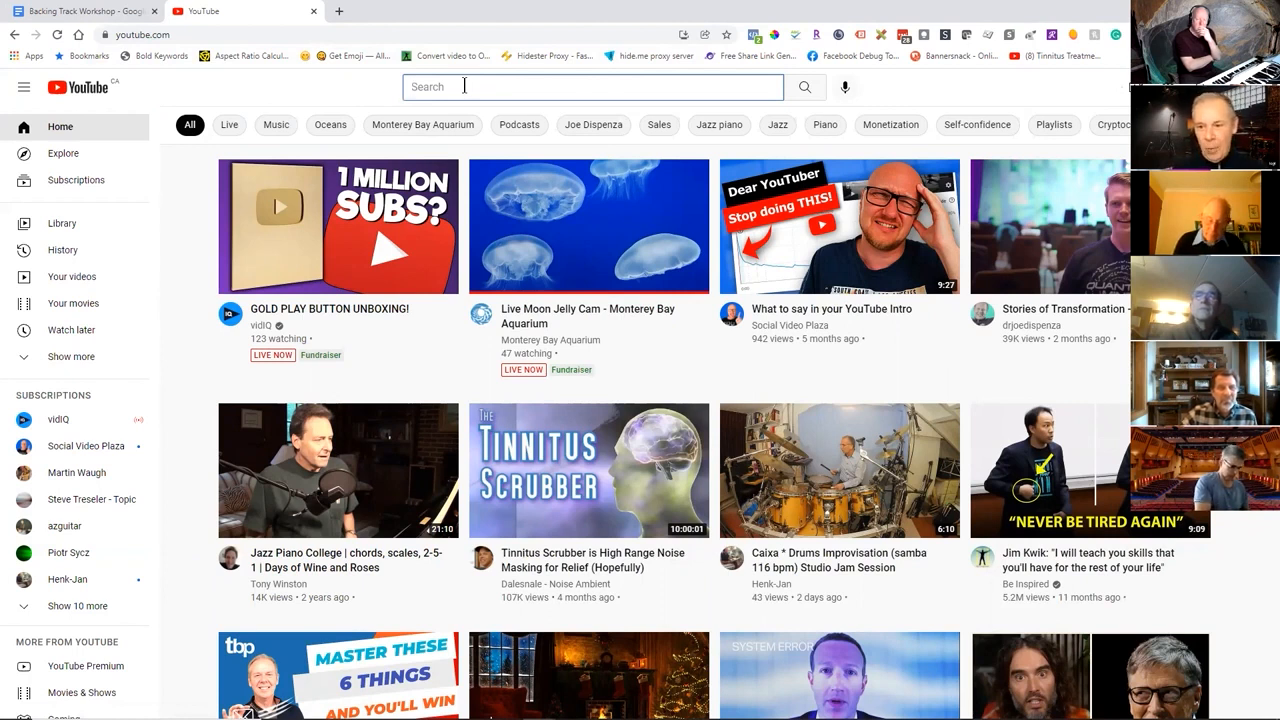
left_click(464, 86)
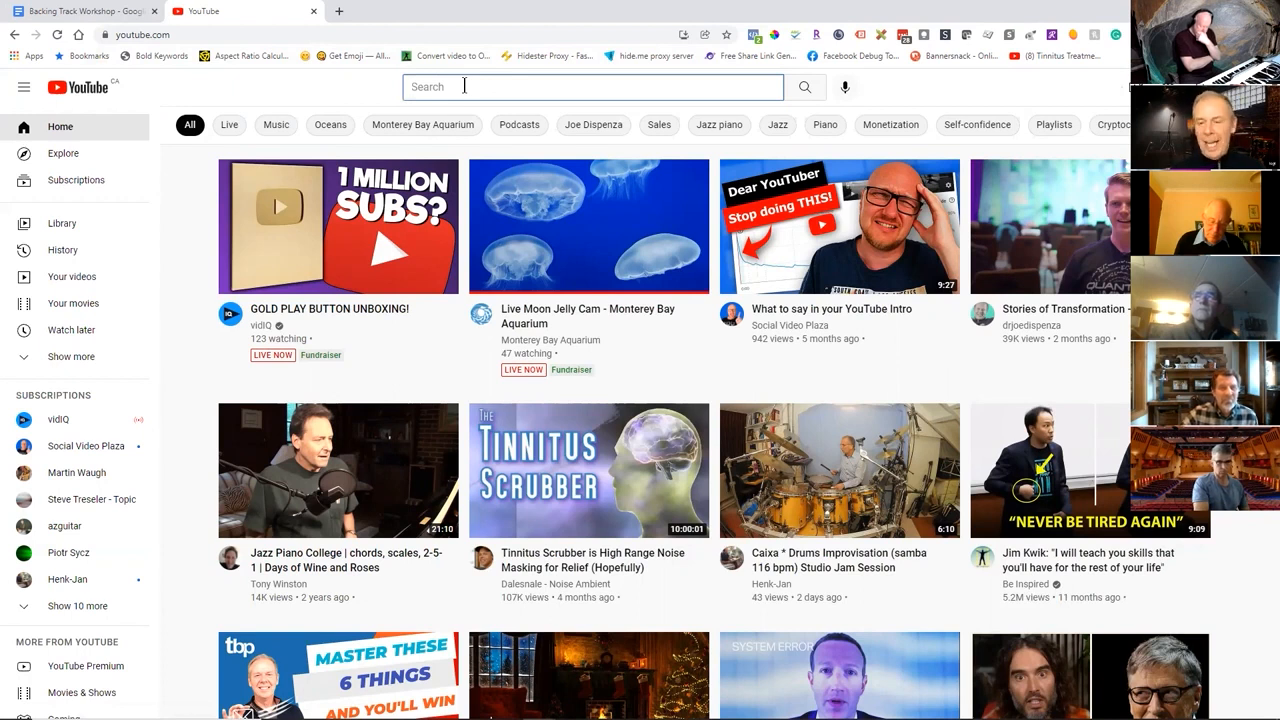
type("sw")
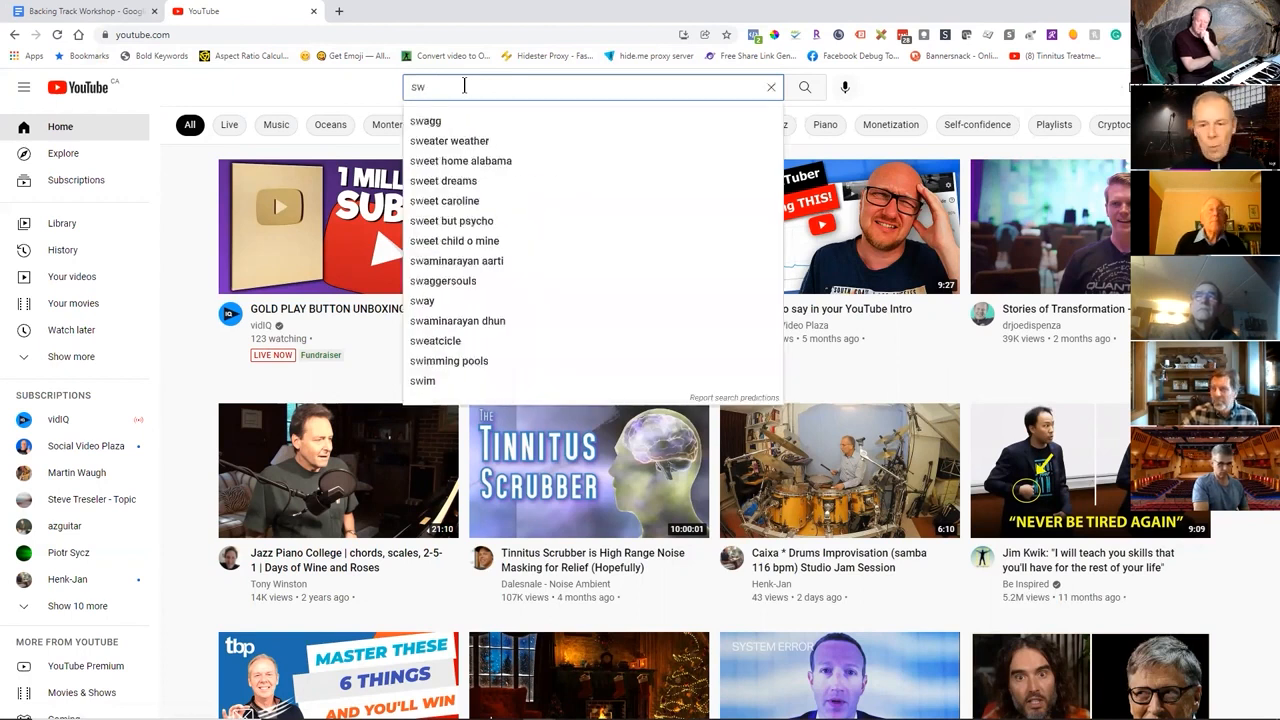
type("ing")
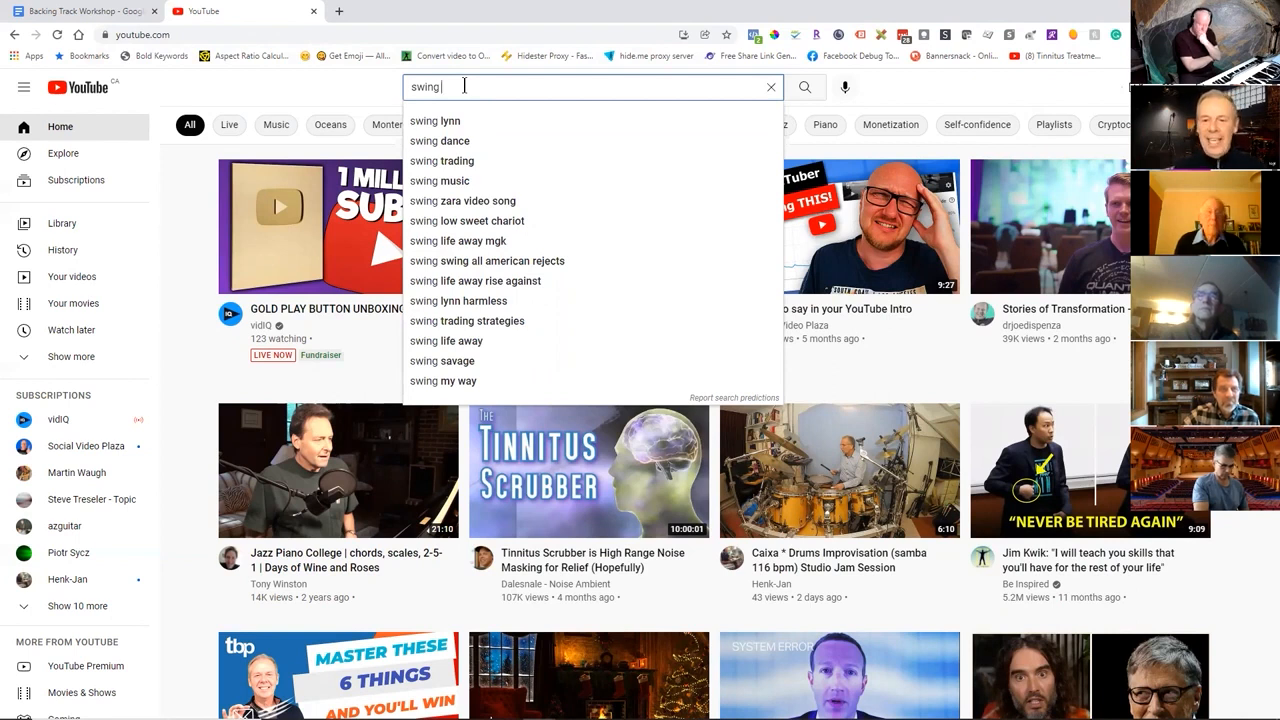
type("d")
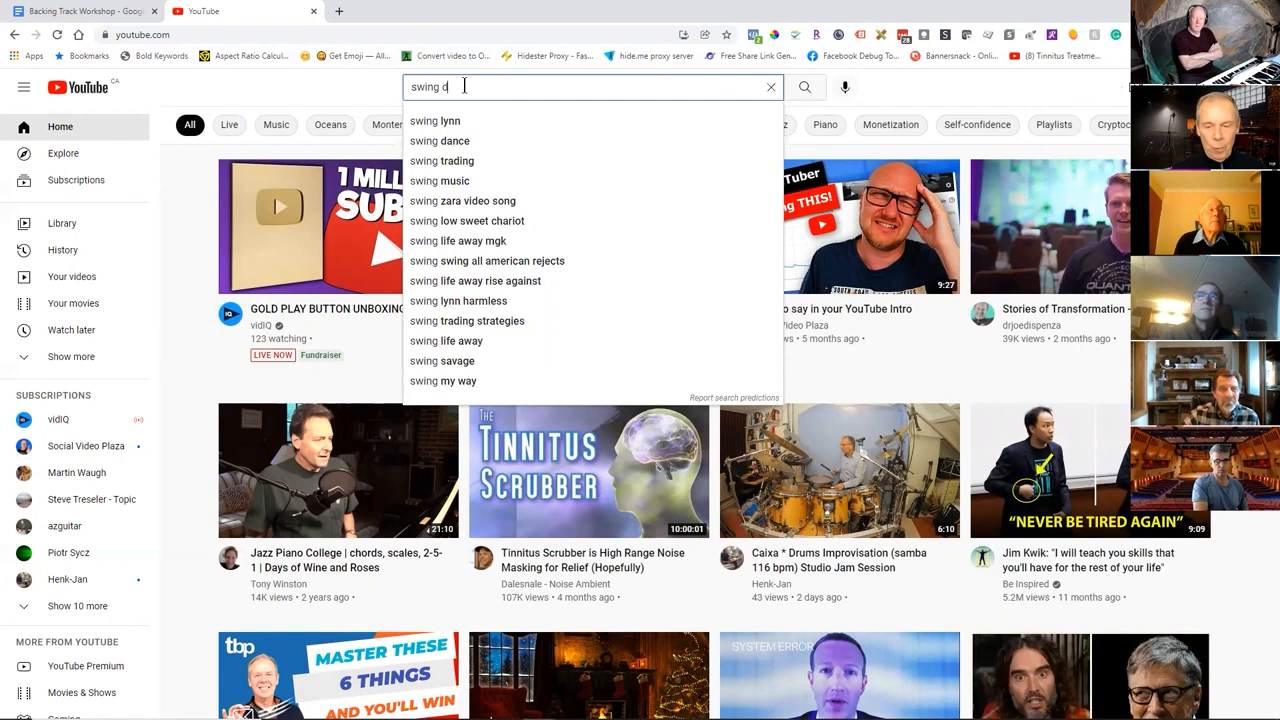
type("rums lo")
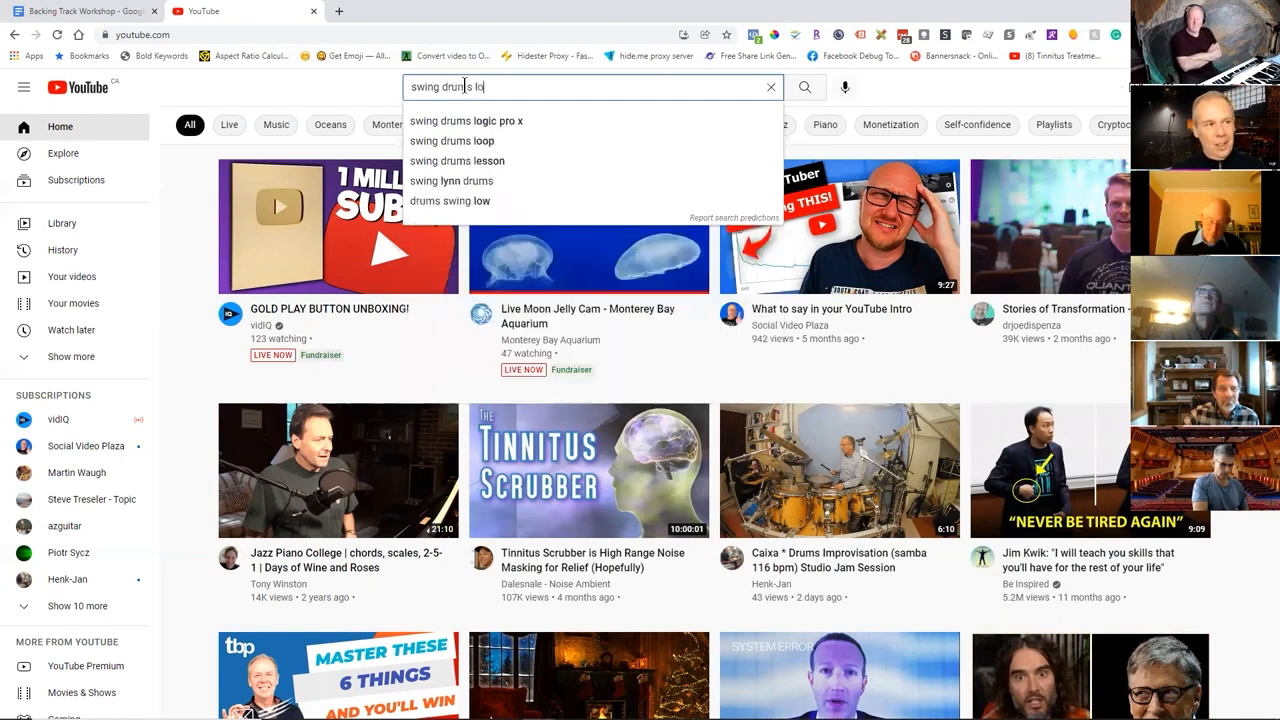
type("op")
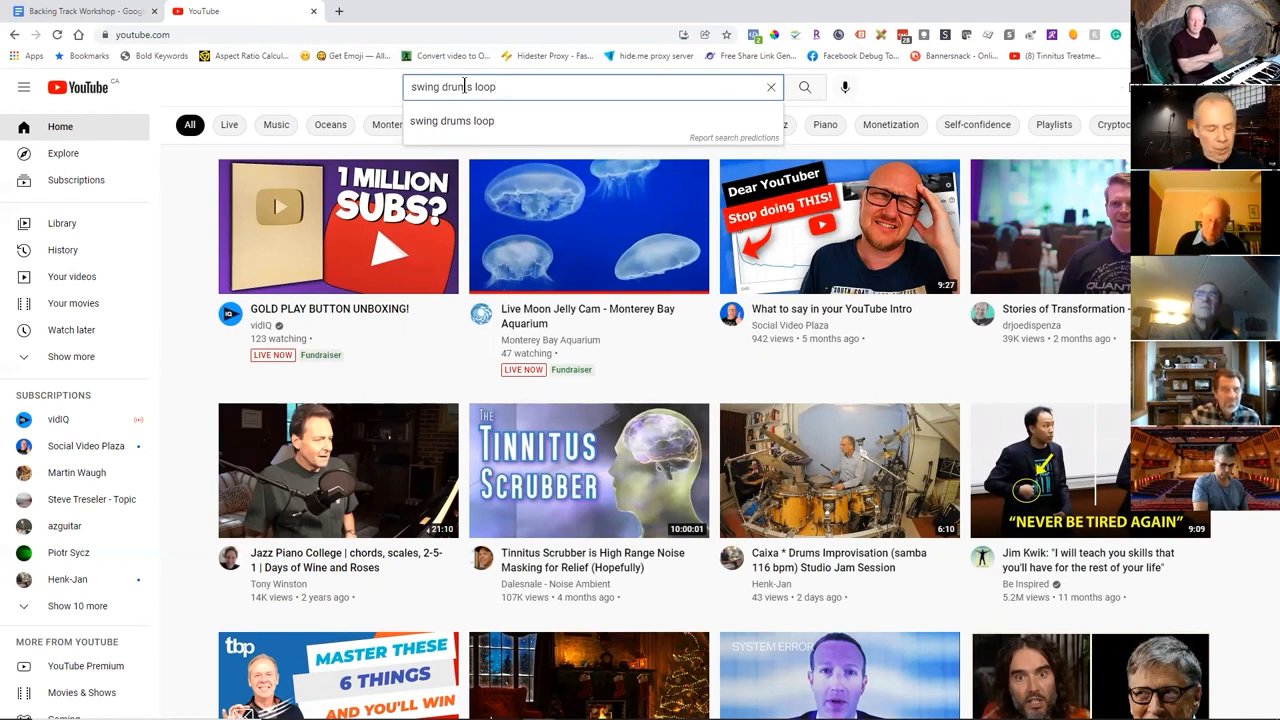
type("192")
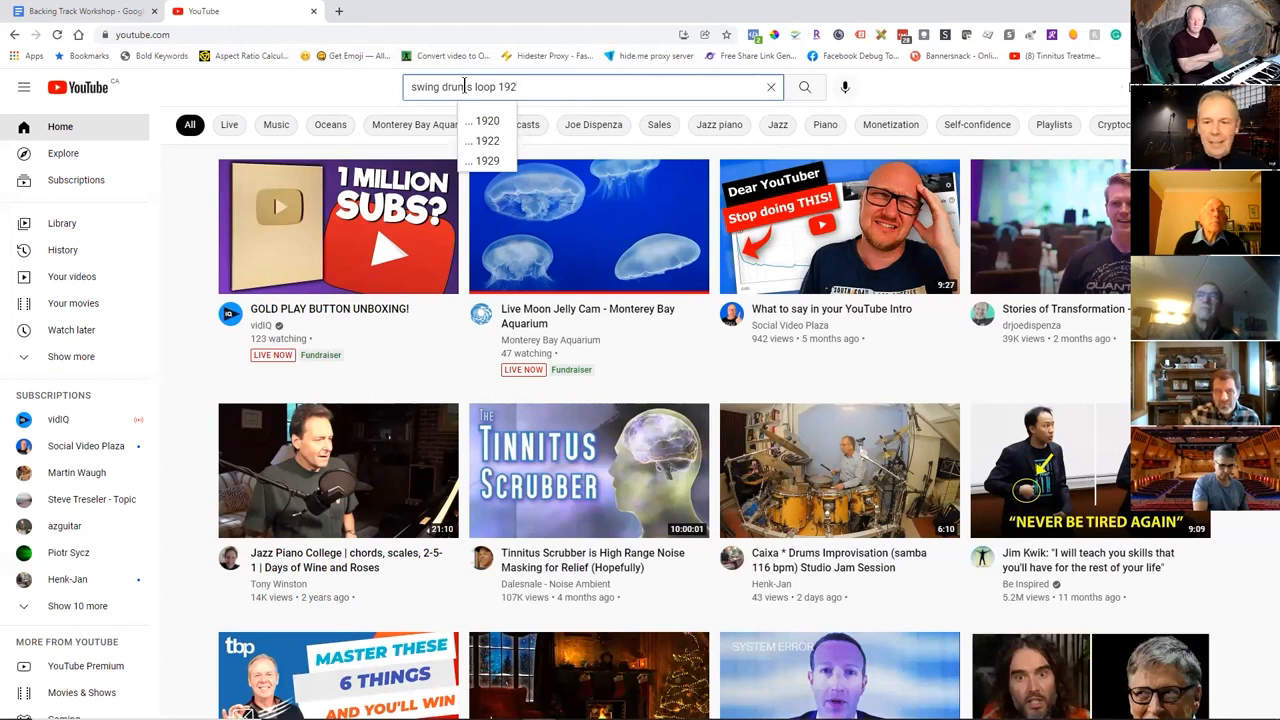
key("BackSpace")
type("0")
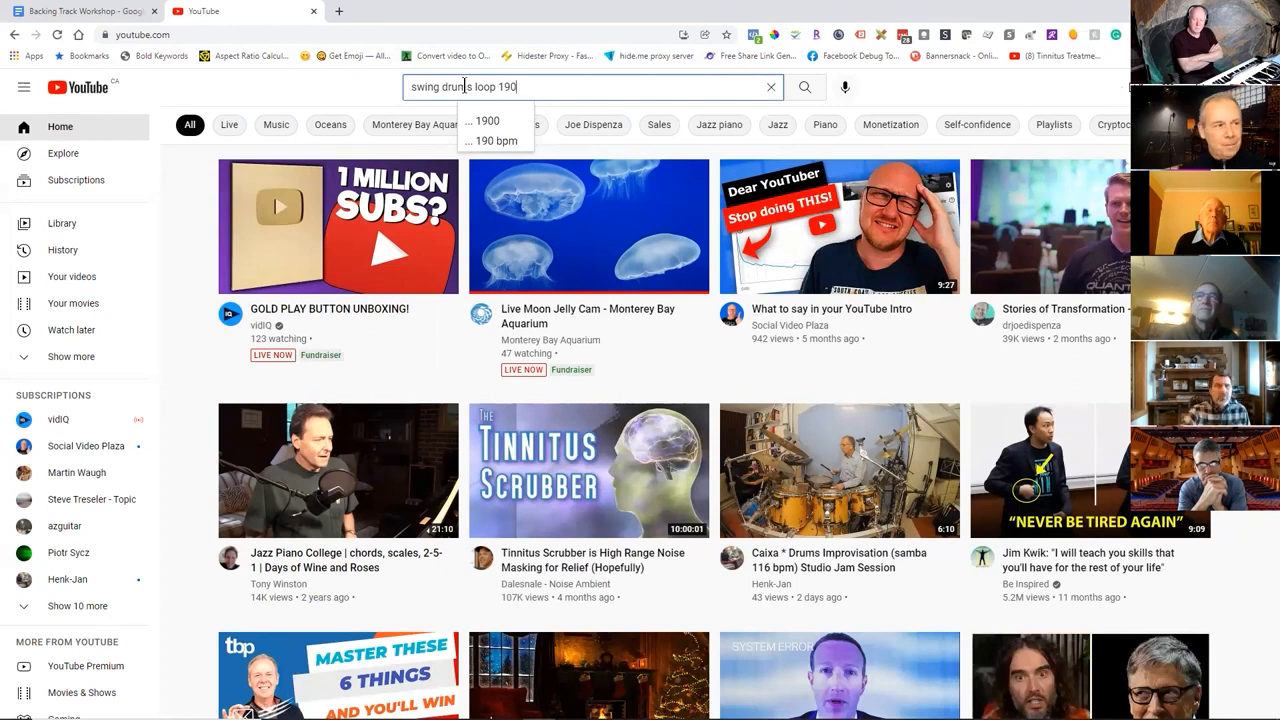
type("bpm")
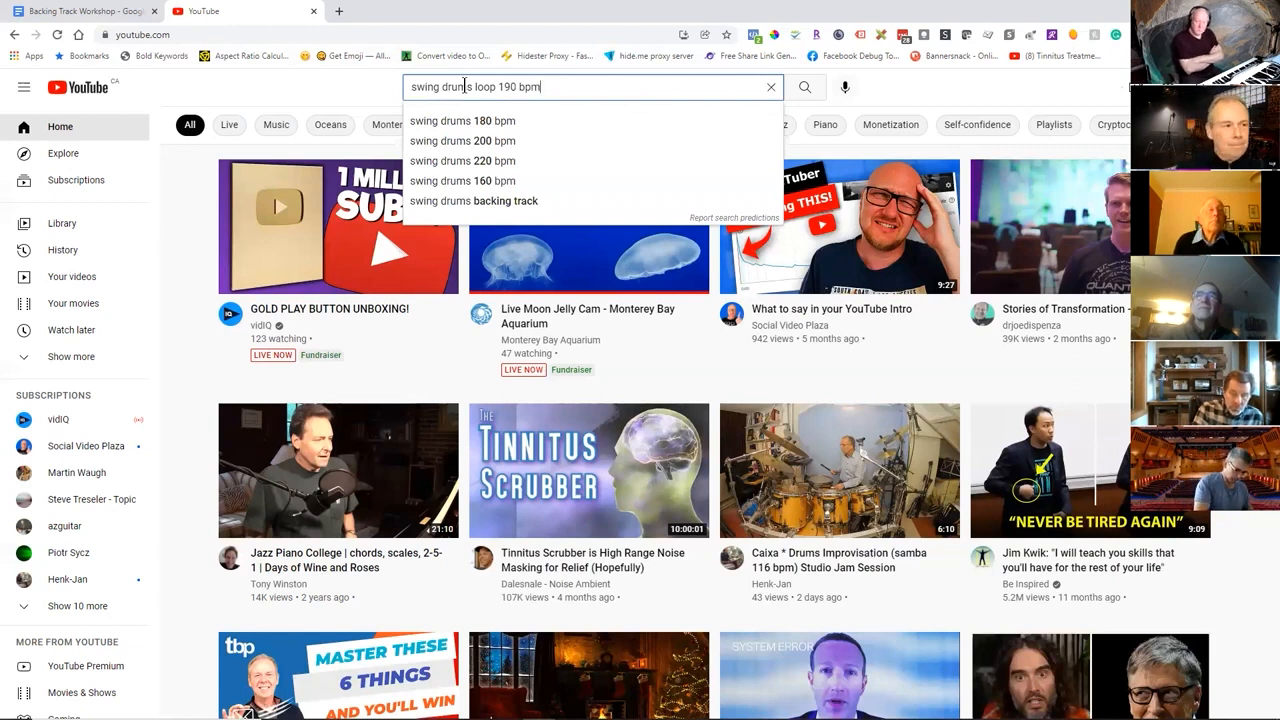
key("Return")
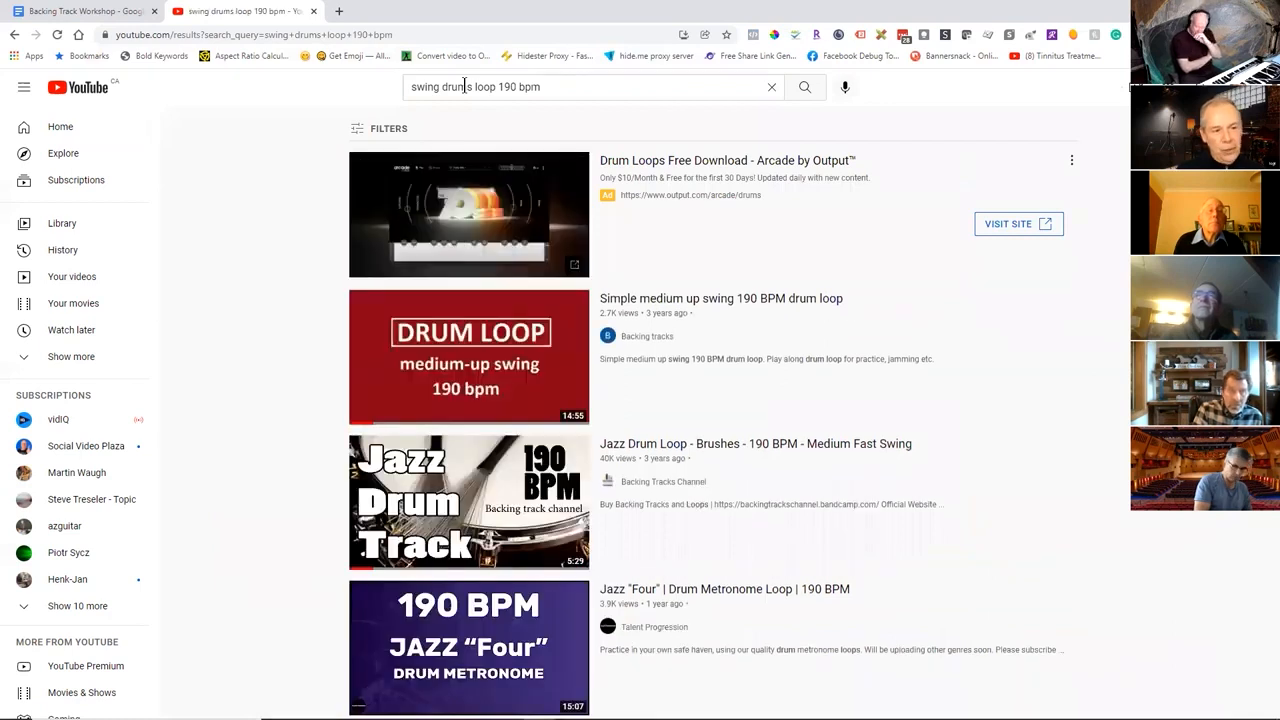
scroll(895, 381, "down", 4)
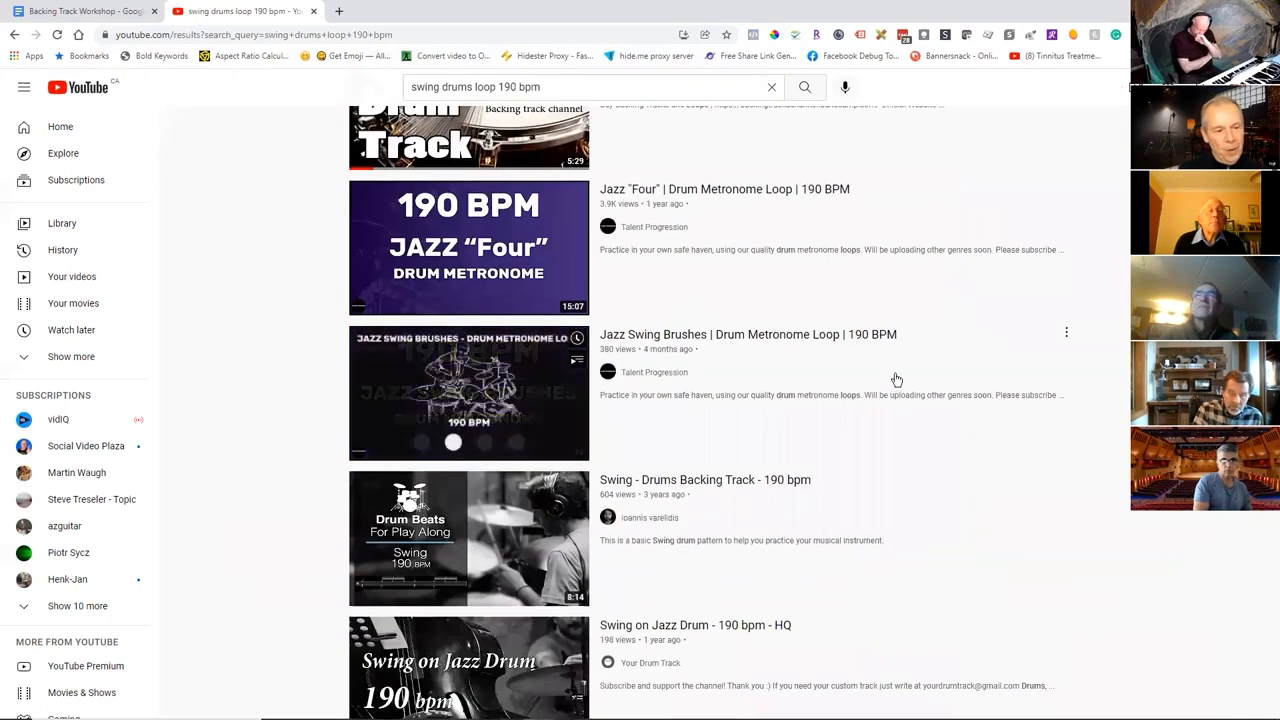
scroll(668, 358, "down", 2)
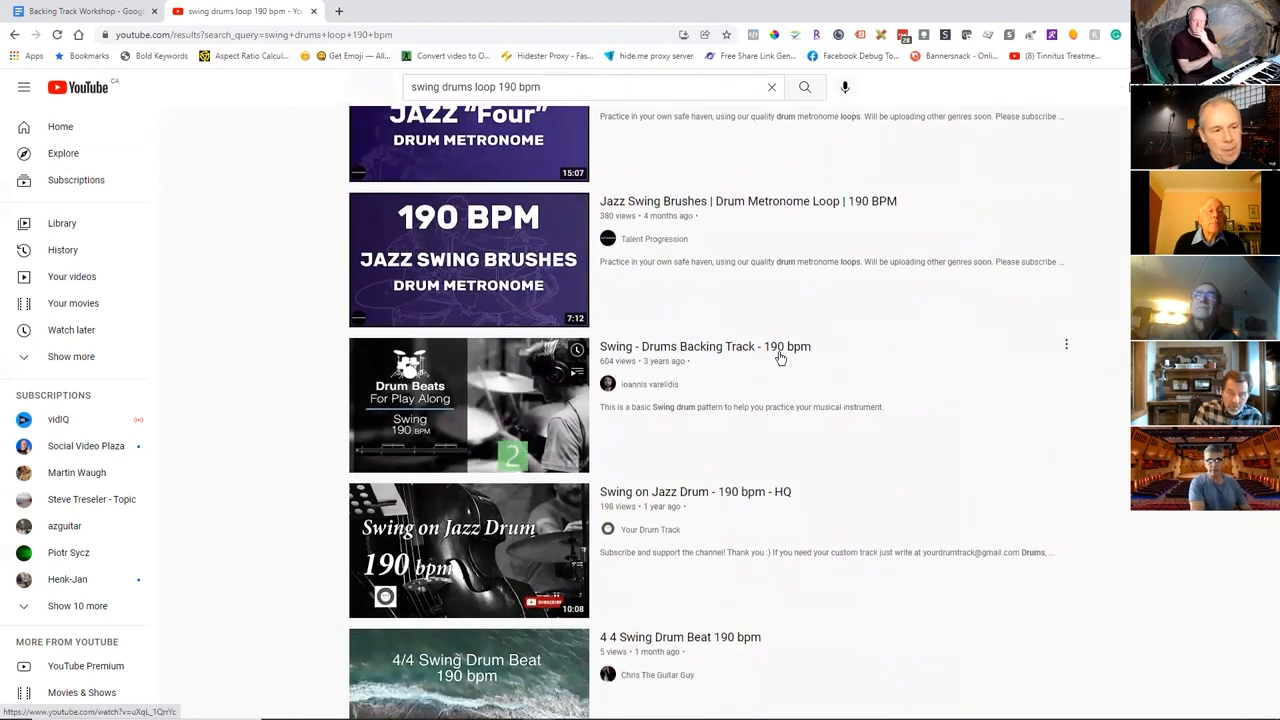
scroll(842, 358, "down", 3)
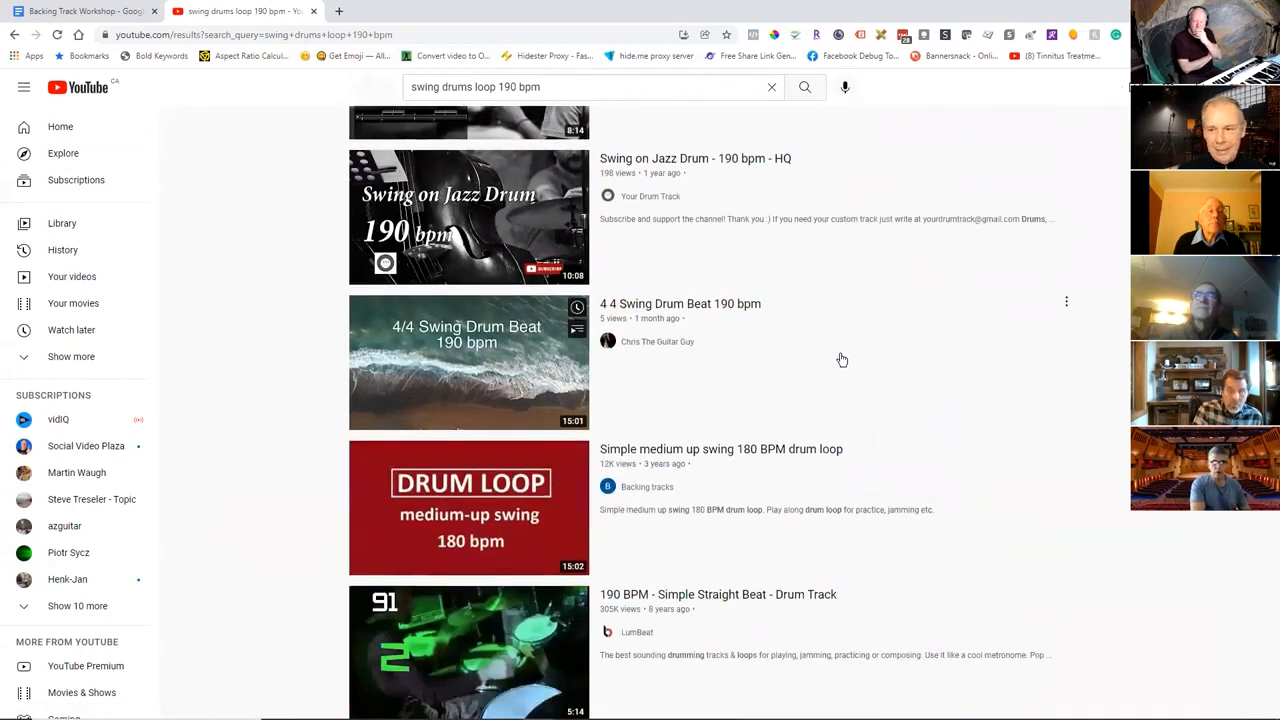
scroll(842, 359, "up", 7)
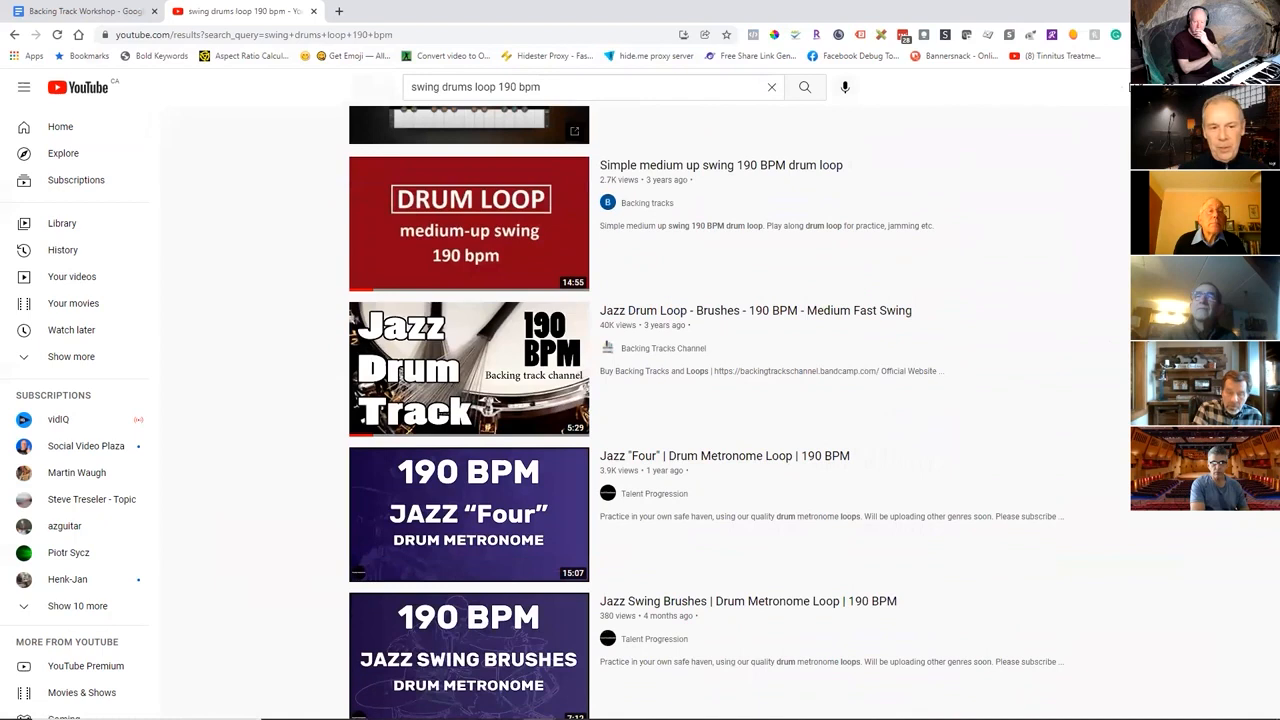
scroll(842, 359, "up", 2)
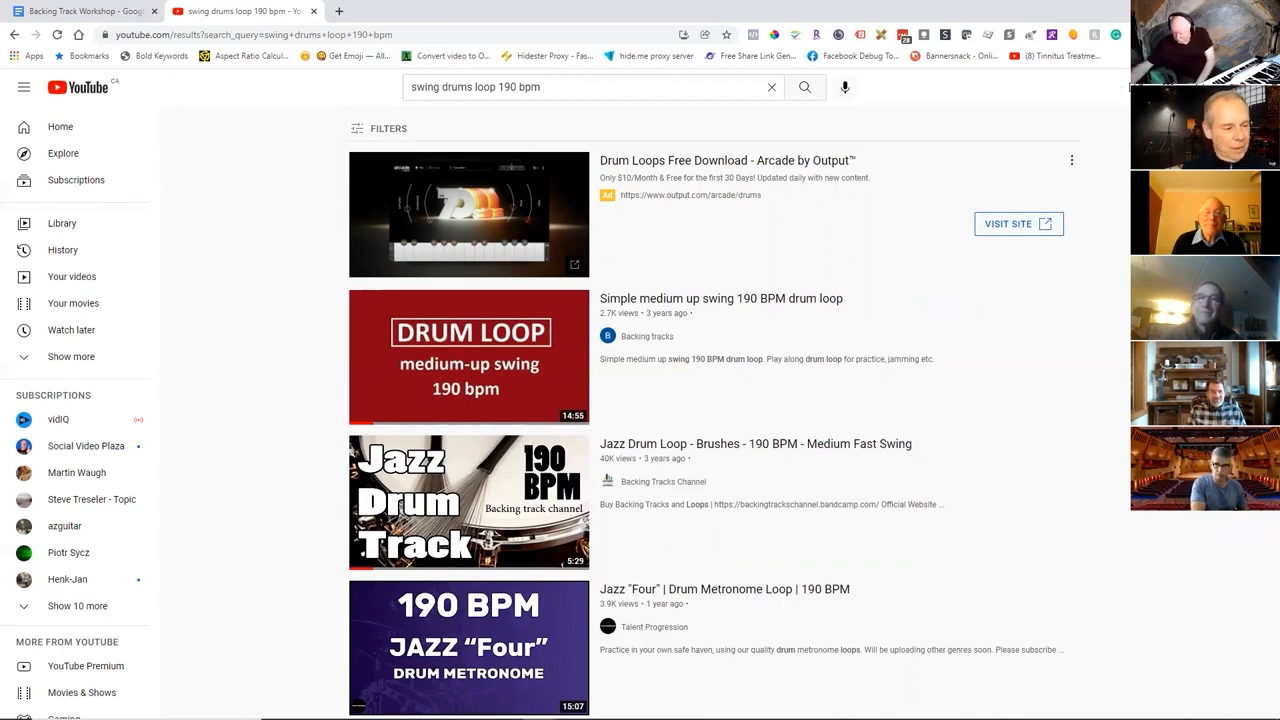
Switch to the other browser window and show the Bernie's Tune piano score on MuseScore.
mouse_move(541, 705)
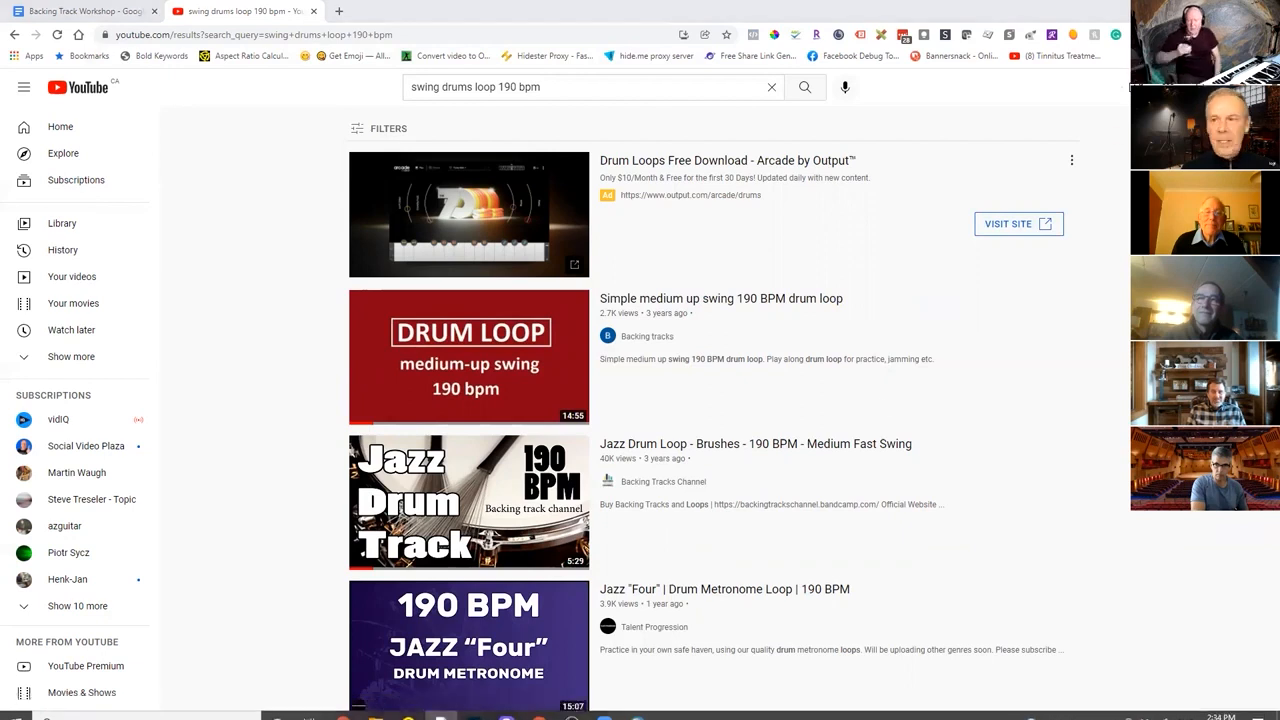
key("alt+Tab")
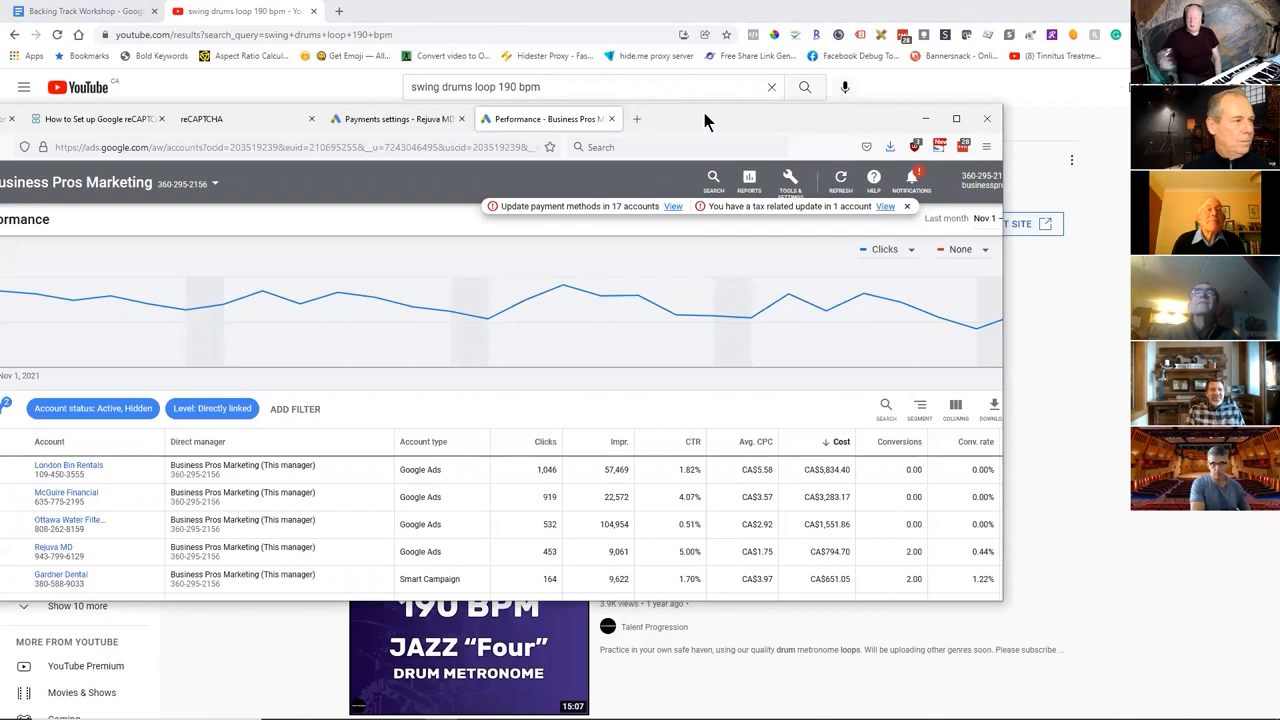
left_click_drag(704, 113, 922, 107)
left_click(185, 111)
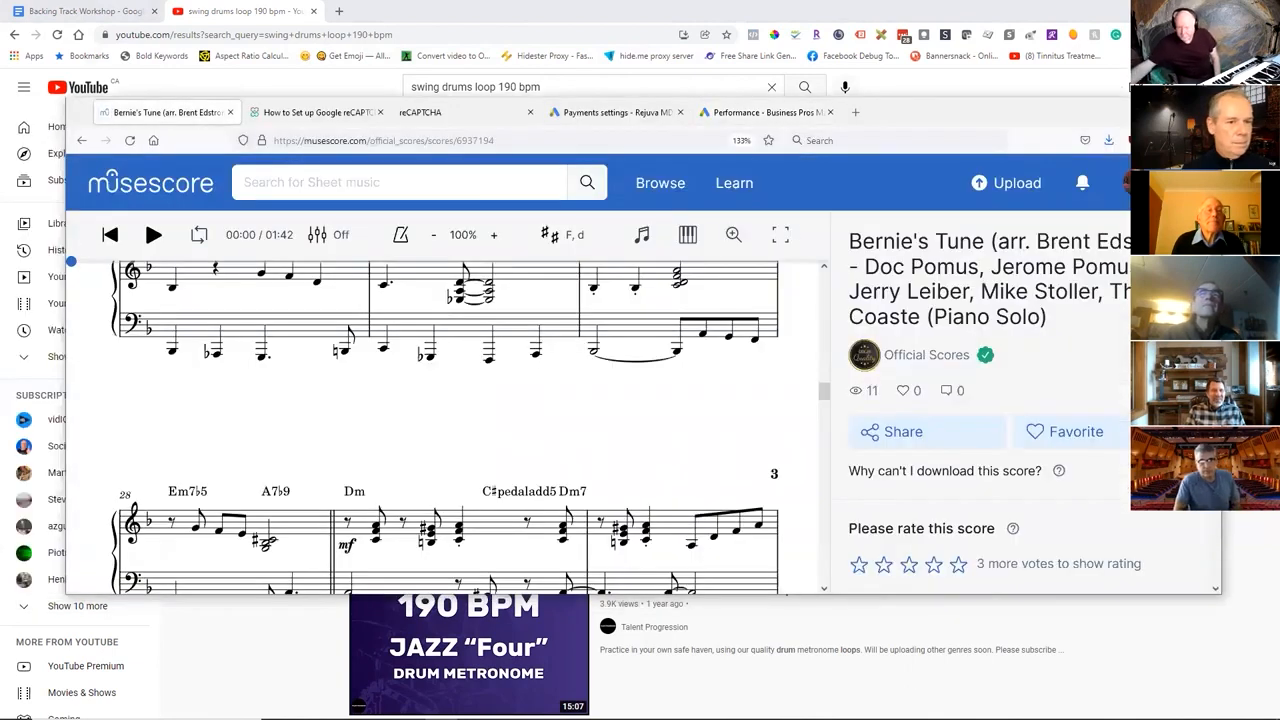
Open the account's own MuseScore profile page, enlarge the browser window and look through the published sheet music.
left_click(1135, 183)
left_click(1088, 410)
left_click(1175, 110)
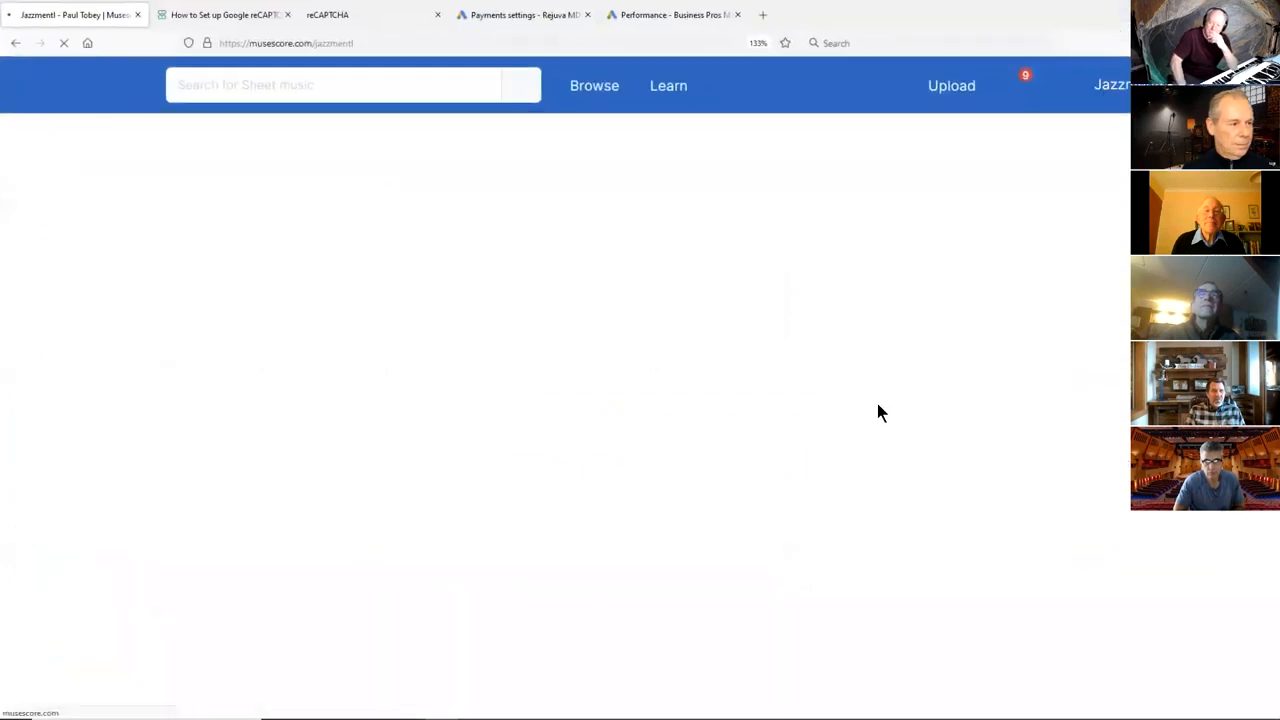
scroll(692, 392, "down", 5)
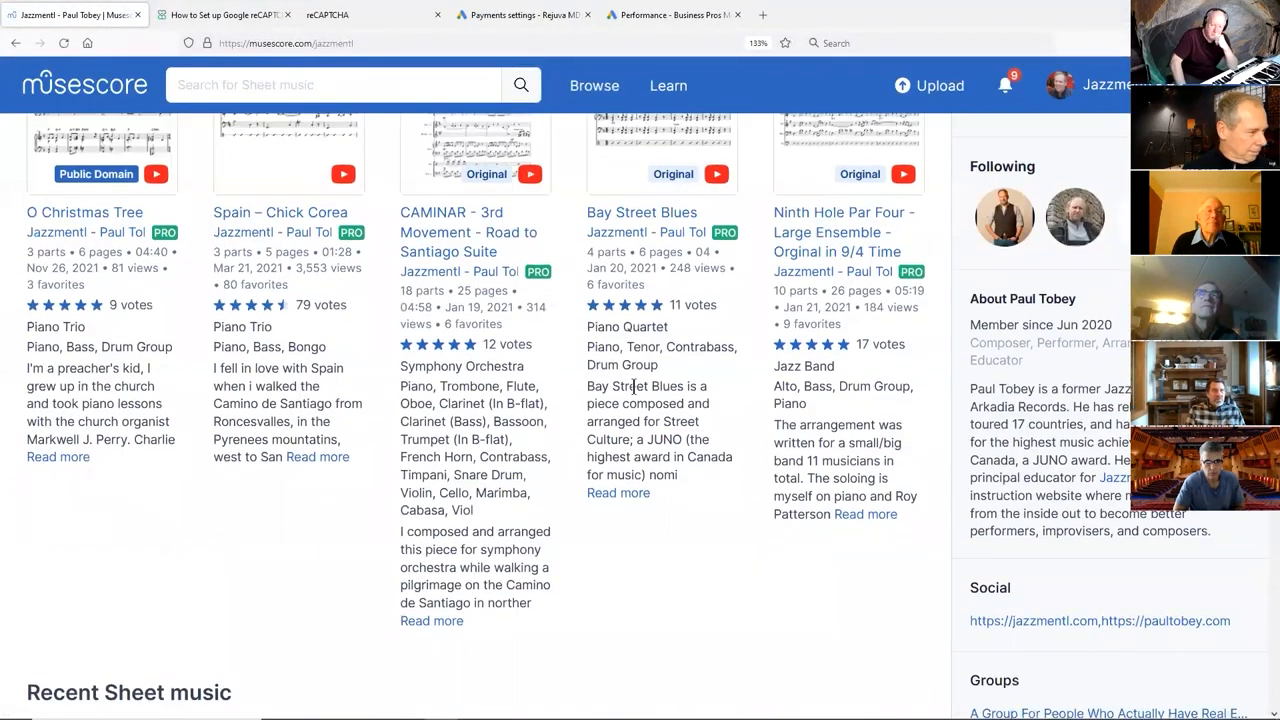
scroll(633, 387, "up", 1)
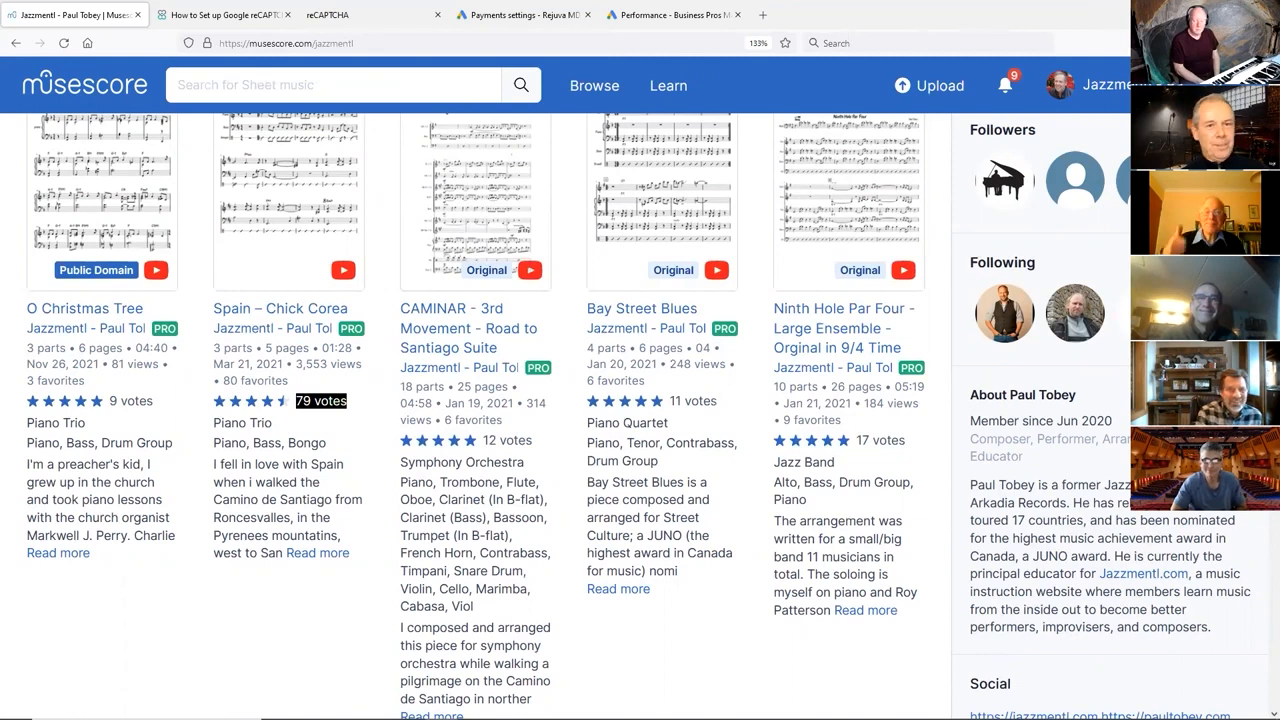
Return to the YouTube results, play the "Simple medium up swing 190 BPM drum loop" video and pause it after a short listen.
left_click(1203, 12)
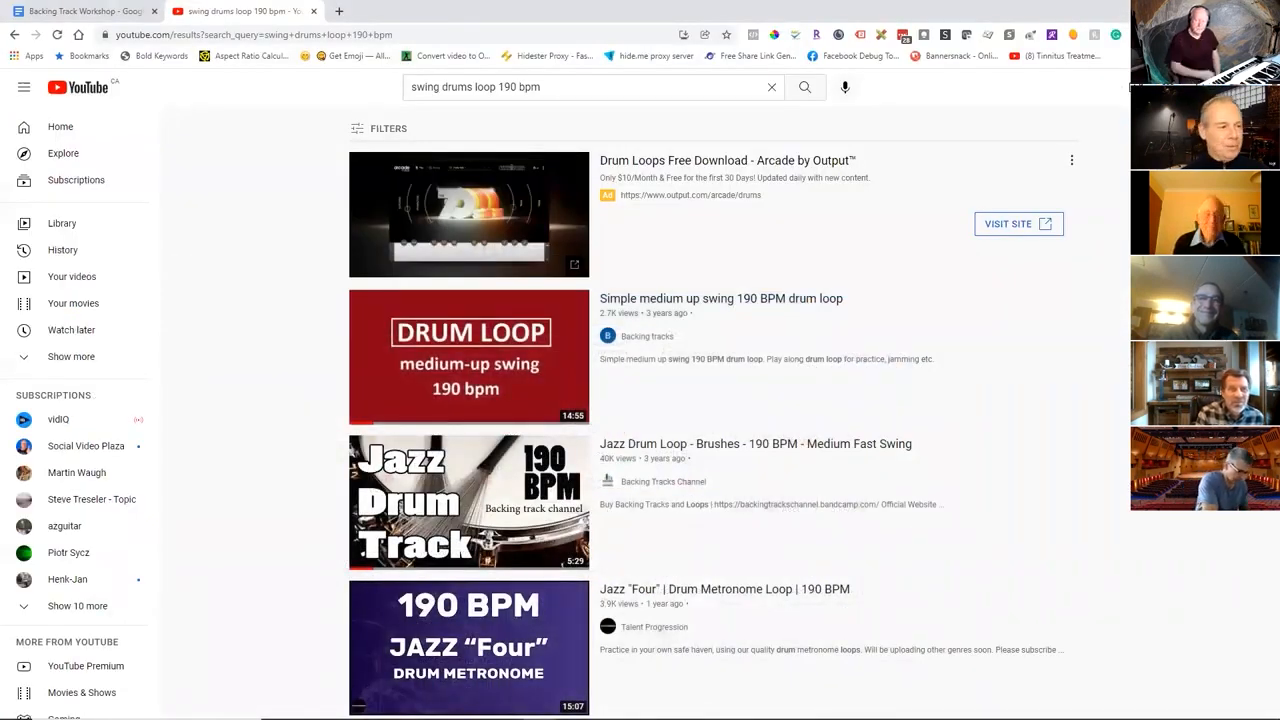
scroll(947, 556, "down", 2)
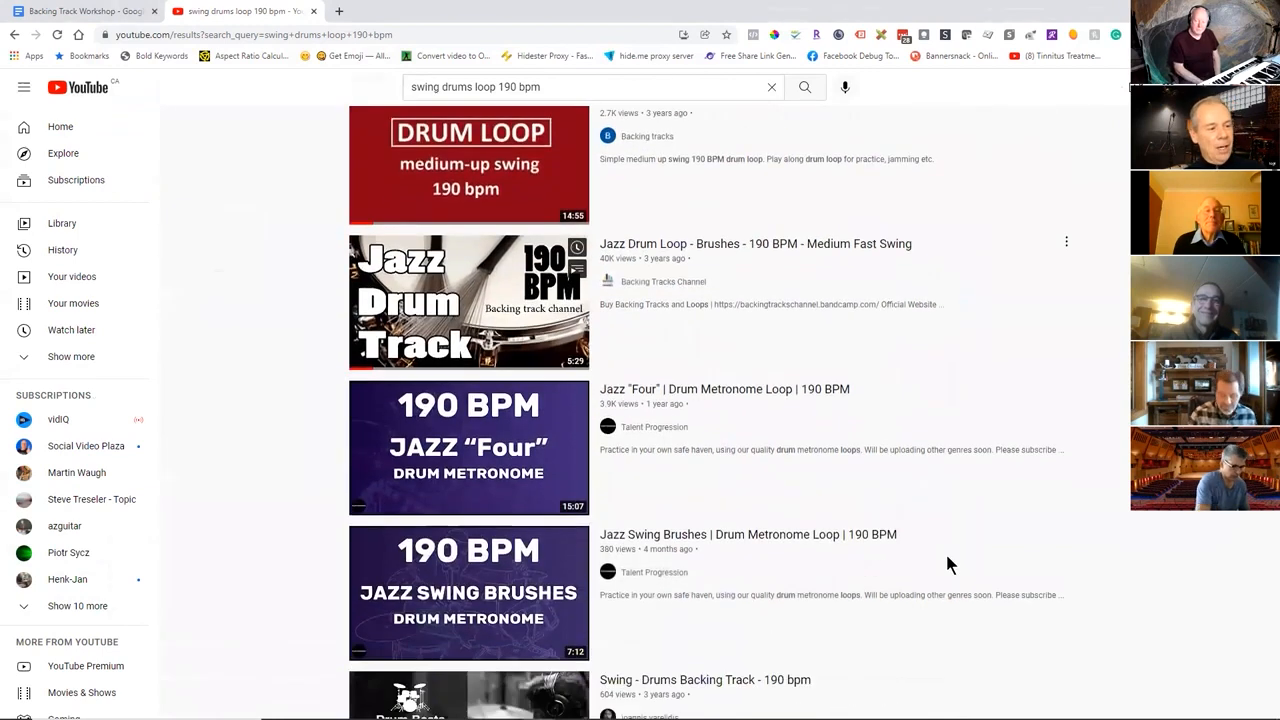
scroll(947, 556, "up", 2)
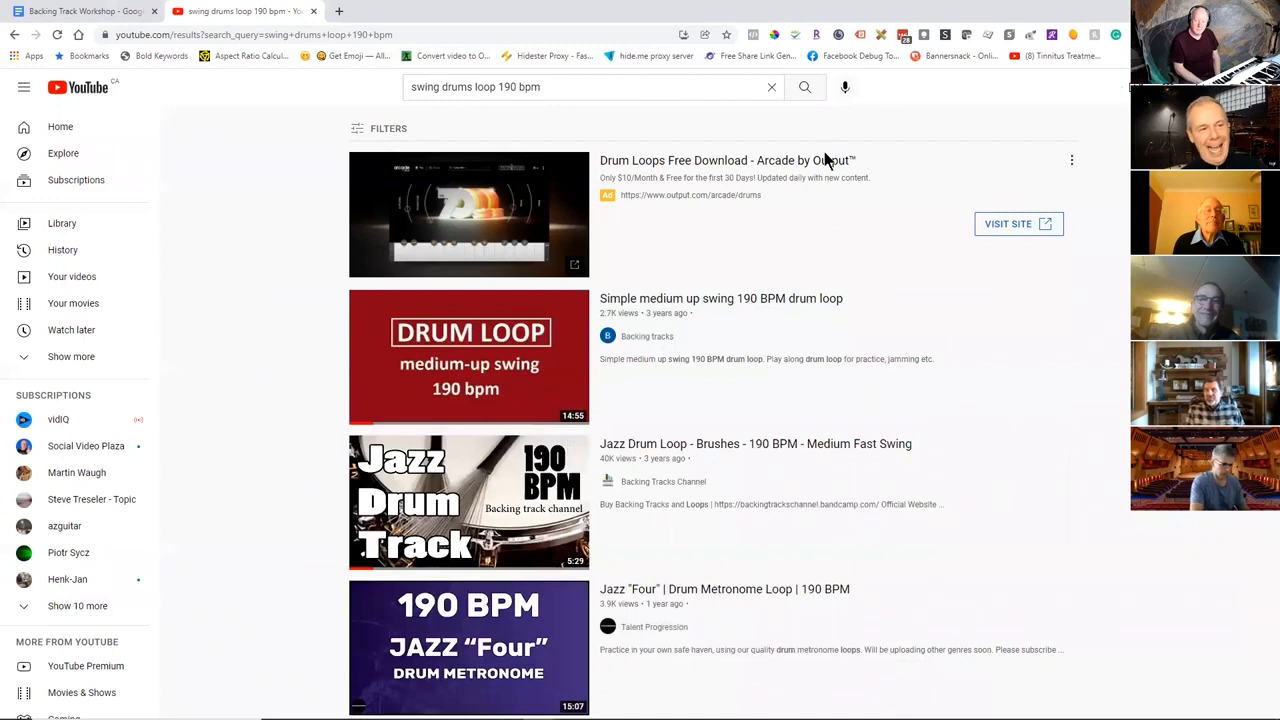
scroll(712, 412, "down", 1)
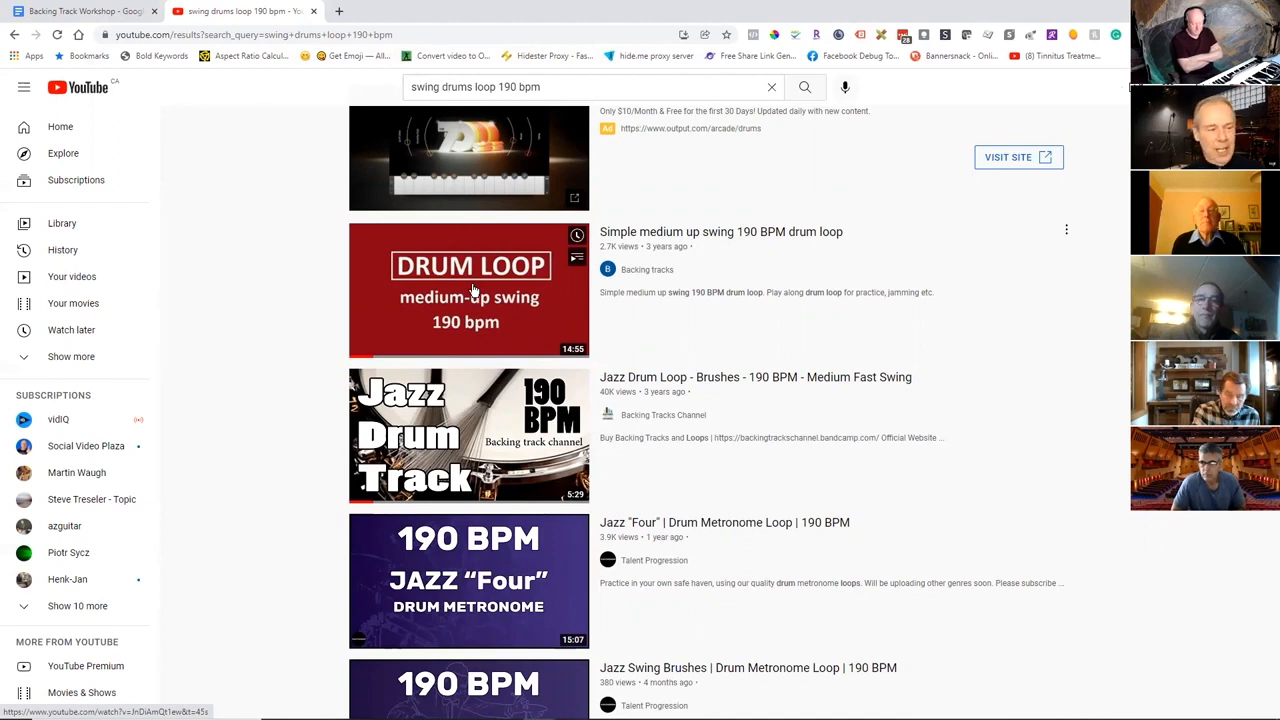
left_click(474, 289)
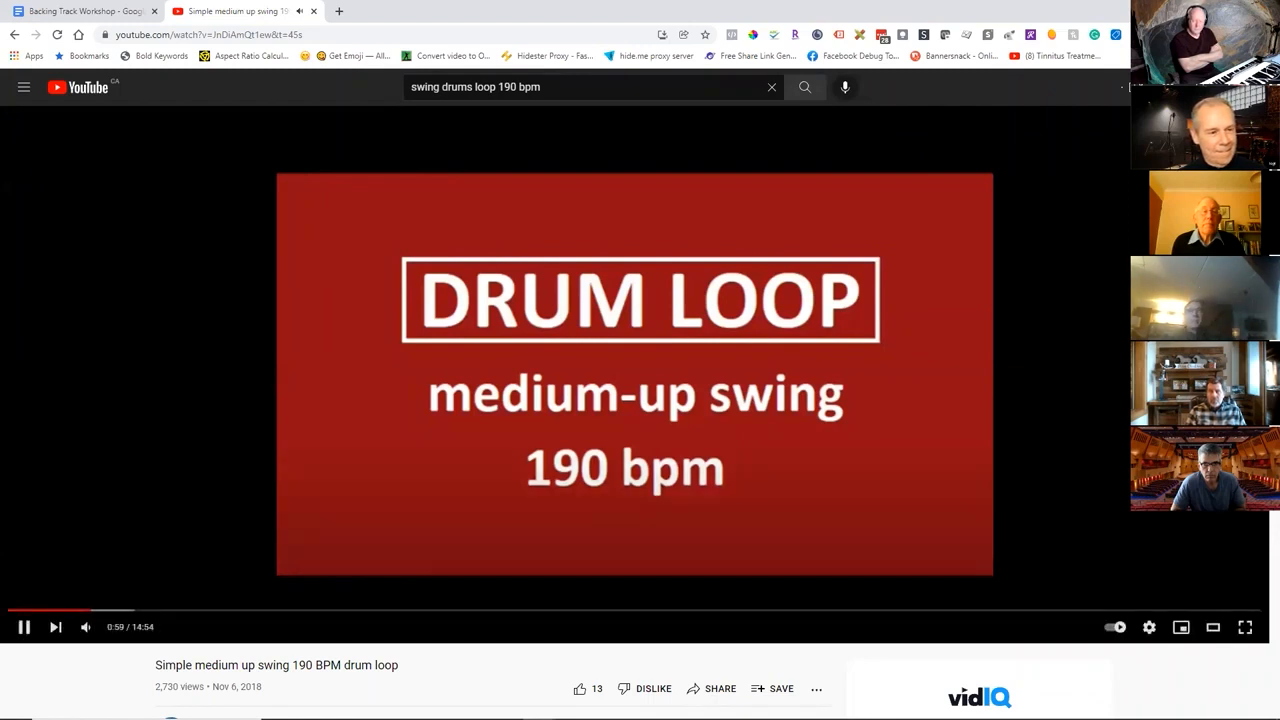
left_click(25, 627)
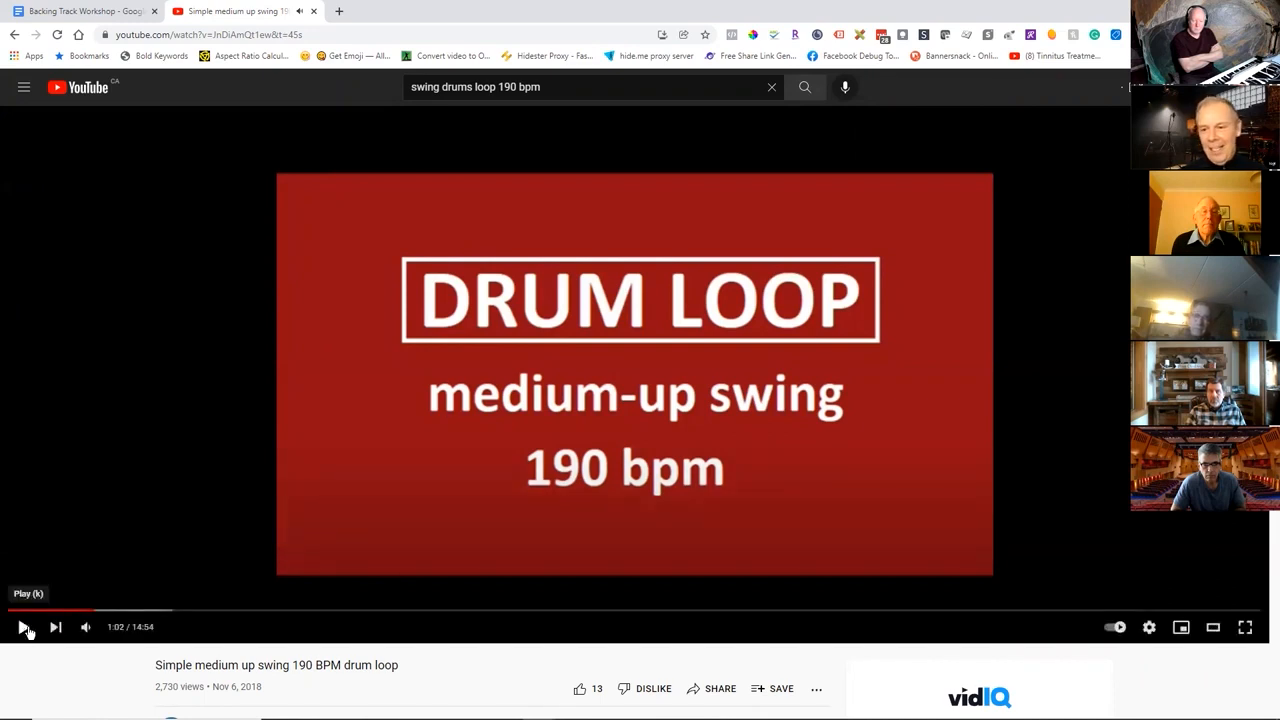
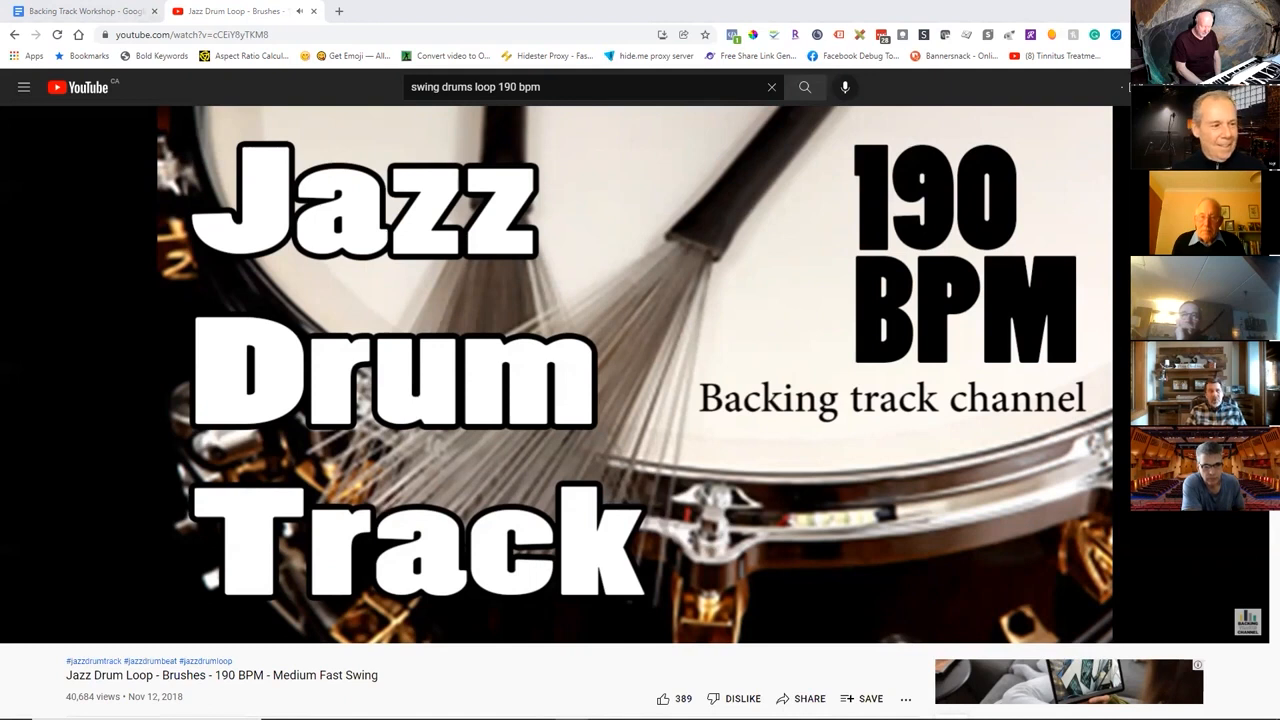
Play the "Jazz Drum Loop - Brushes - 190 BPM" video briefly, glance at the OBS recording window, and pause playback.
left_click(24, 628)
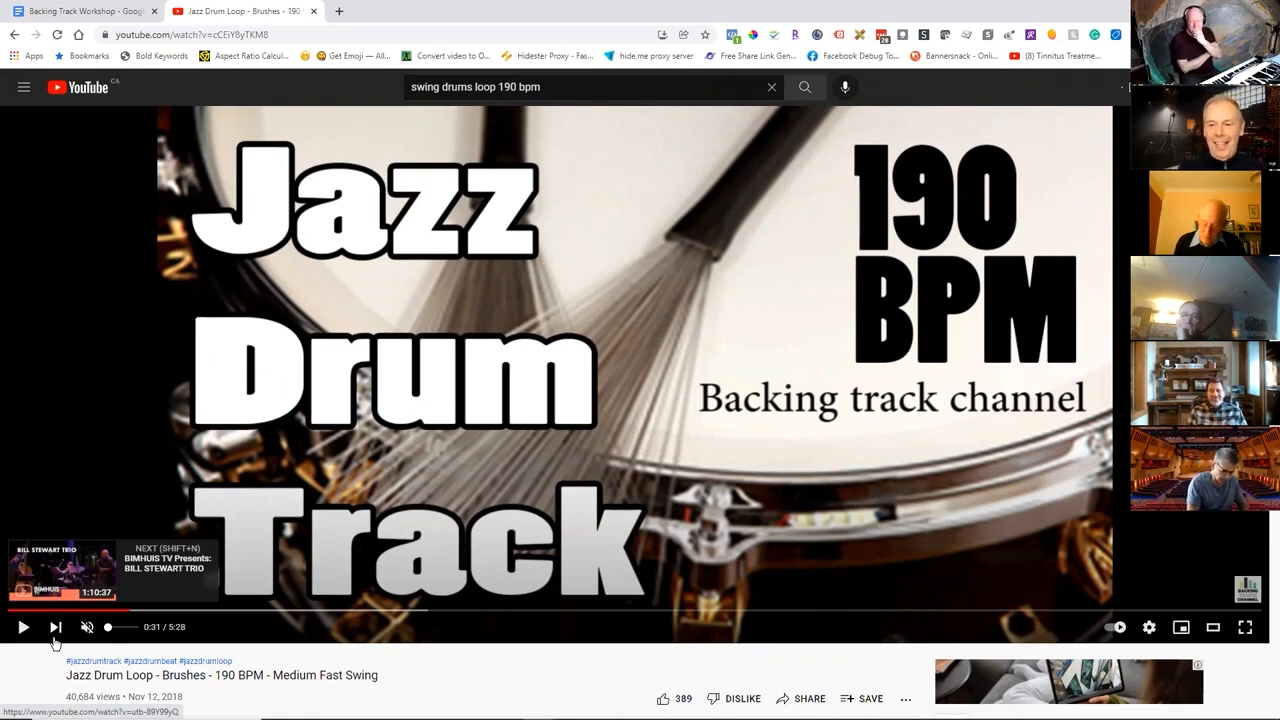
mouse_move(277, 718)
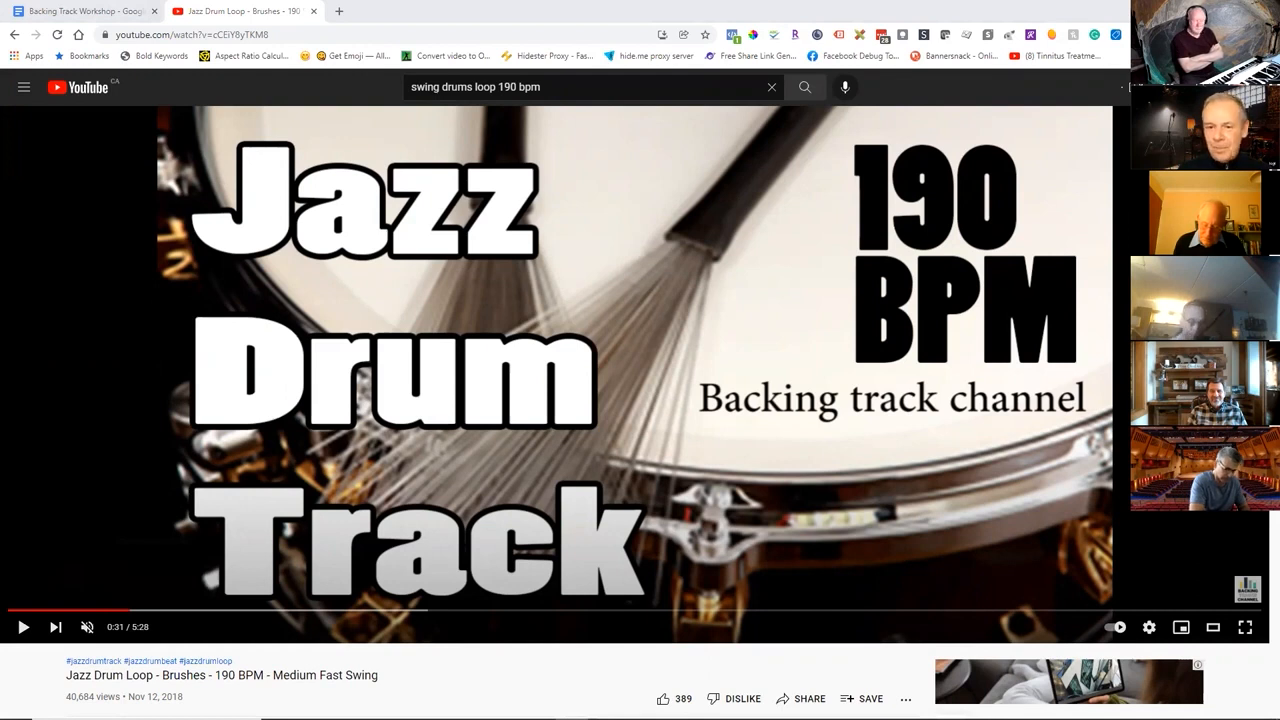
key("alt+Tab")
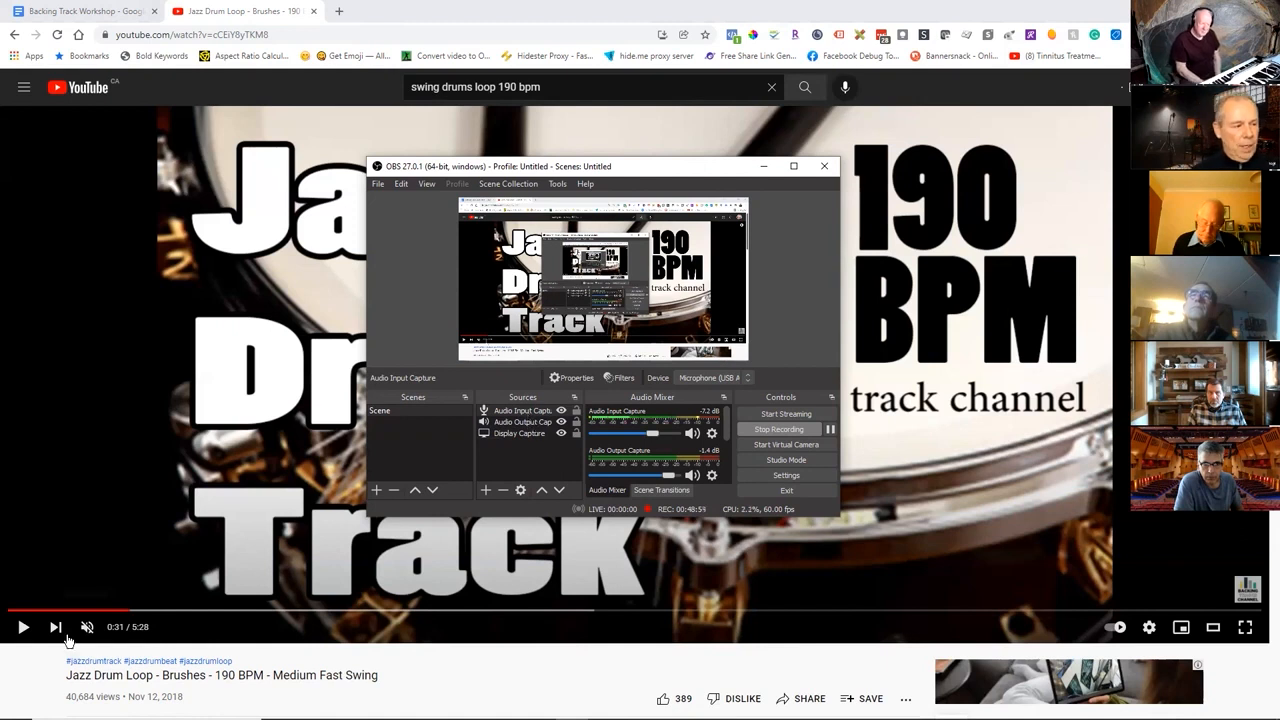
left_click(23, 627)
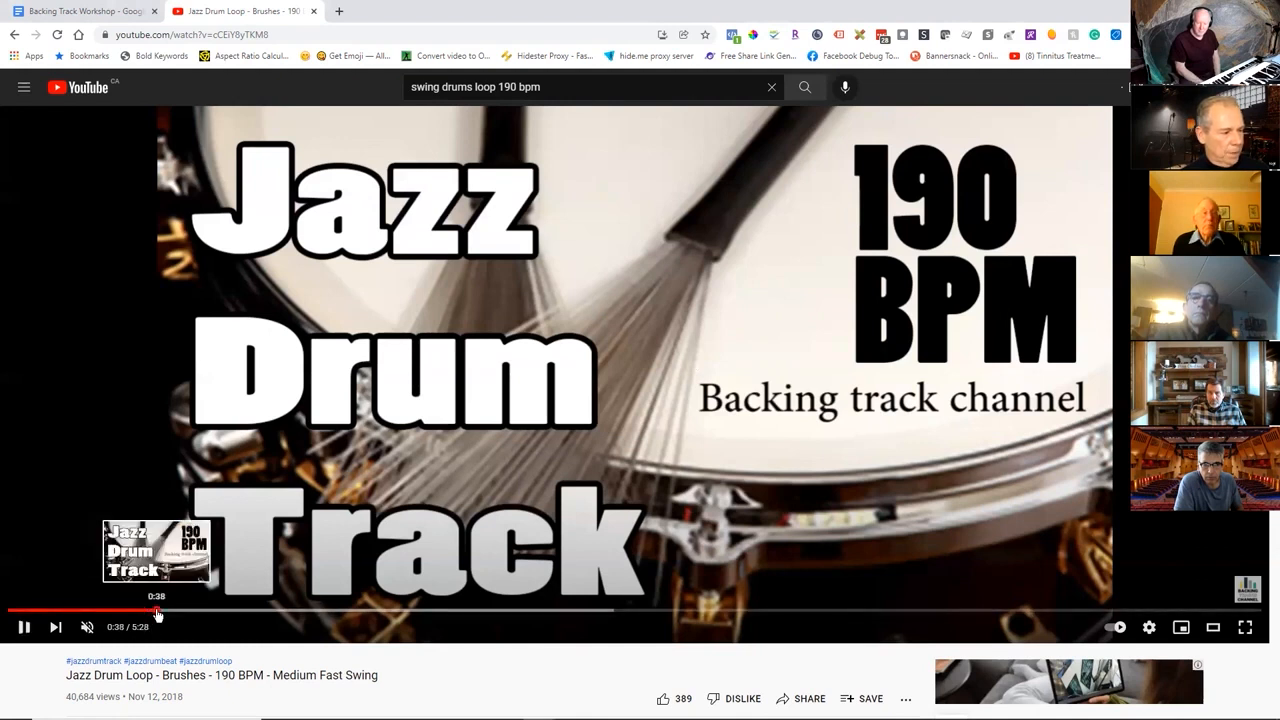
left_click(23, 628)
left_click(23, 628)
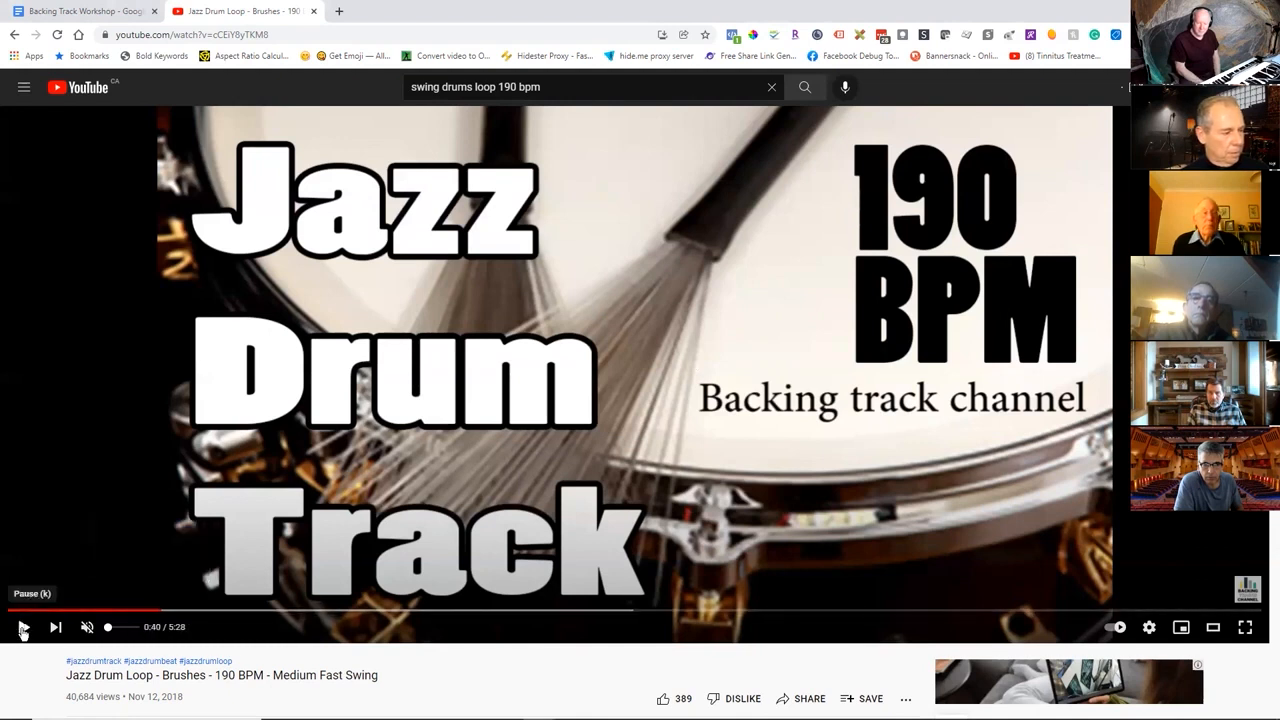
Move the OBS window aside, restore the muted drum video's volume to about half, and resume playback.
key("alt+Tab")
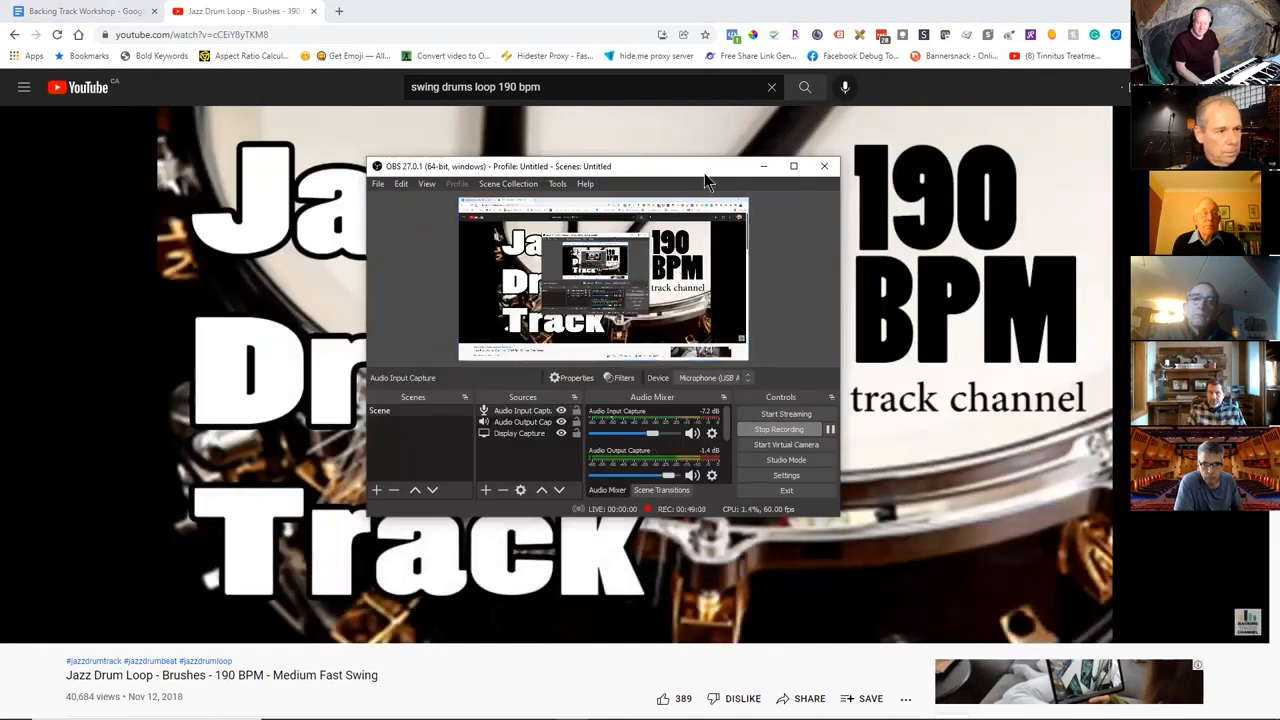
left_click_drag(680, 177, 778, 183)
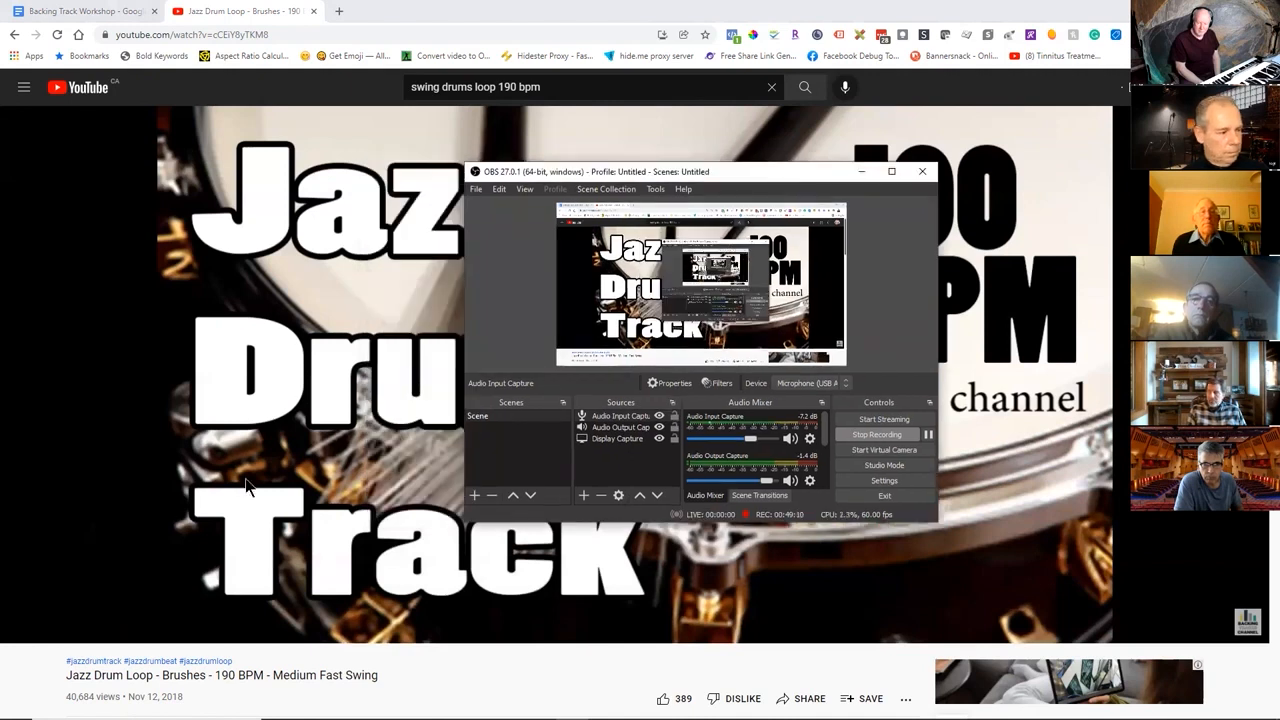
mouse_move(85, 630)
left_click(124, 633)
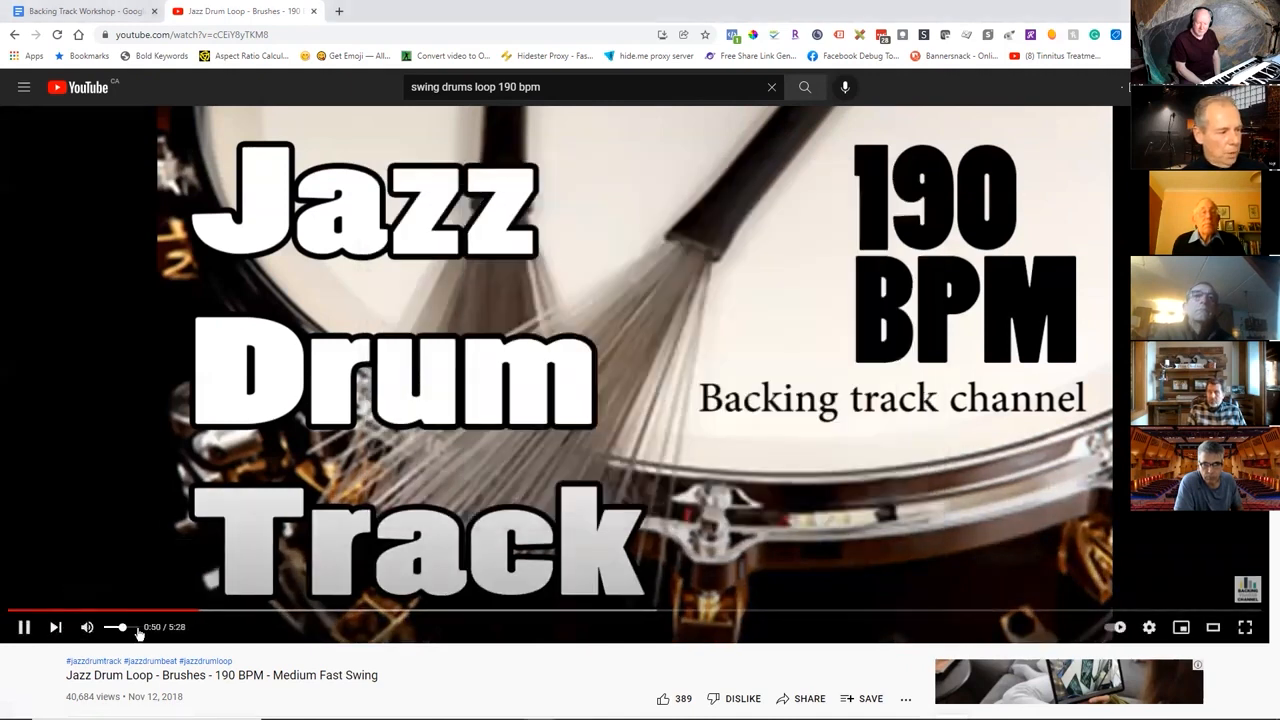
Check the Windows speaker output device and volume, resuming the drum video once done.
key("alt+Tab")
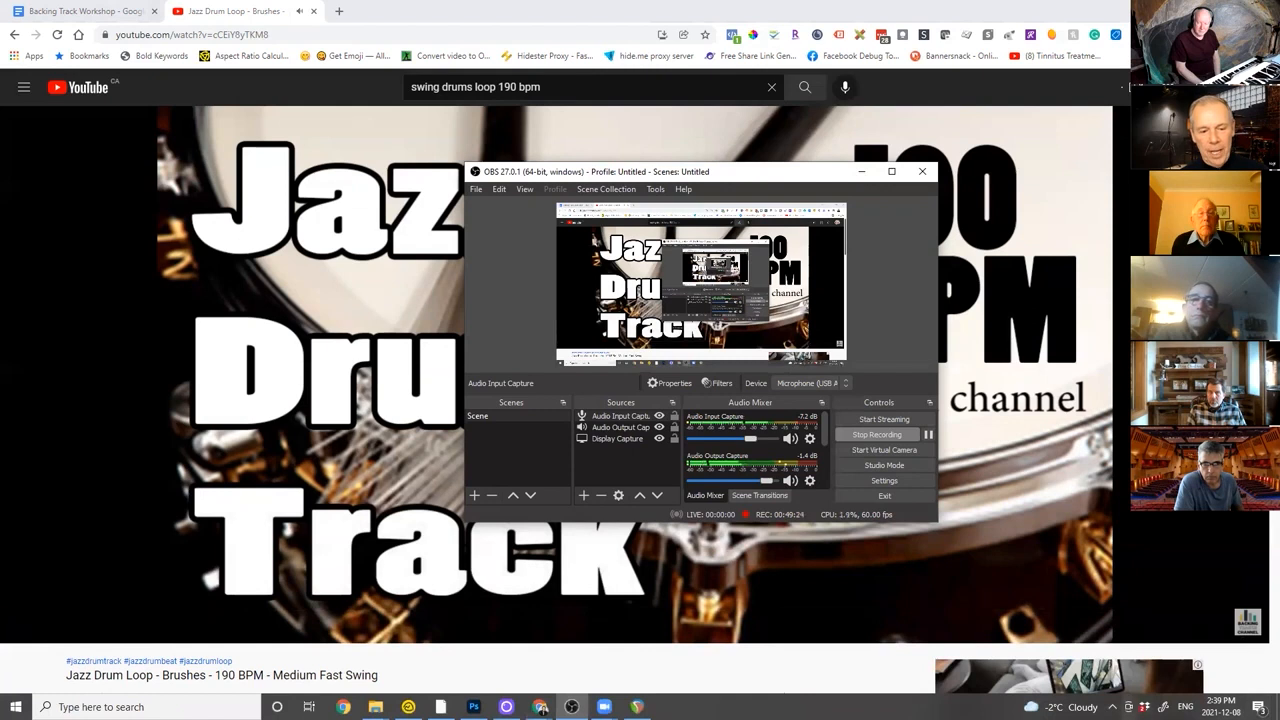
mouse_move(1060, 707)
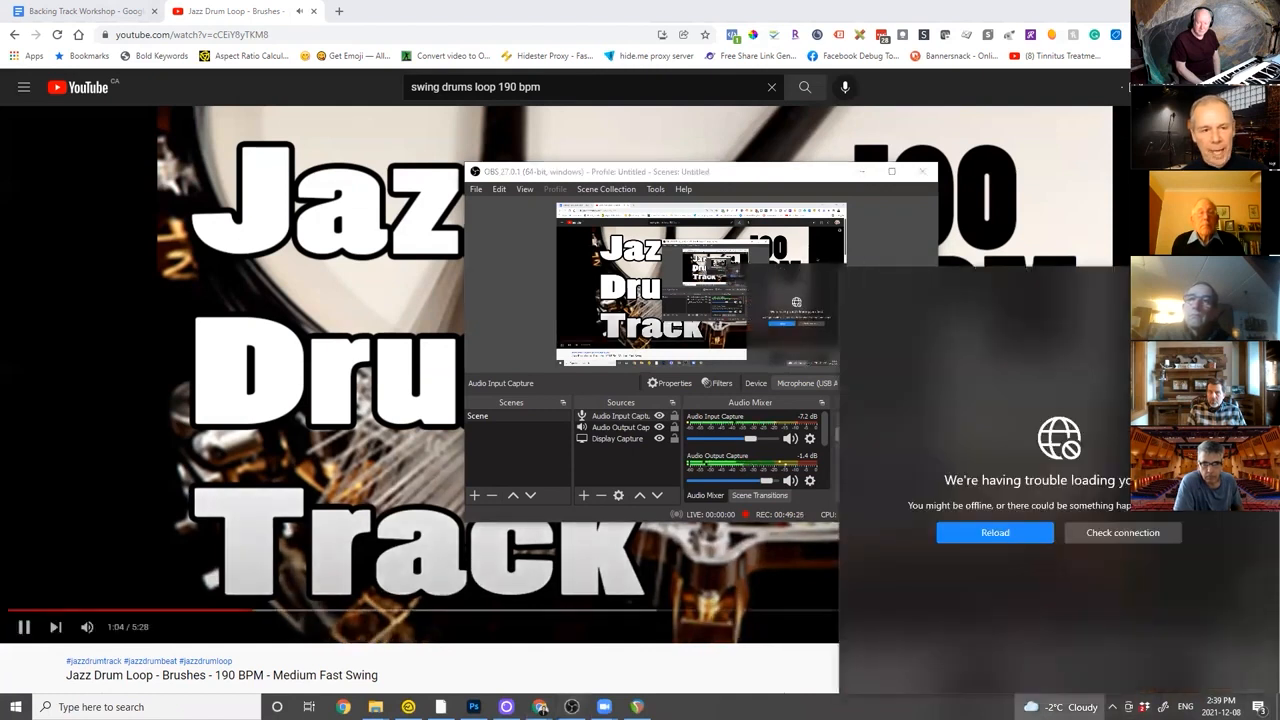
left_click(750, 572)
left_click(1112, 707)
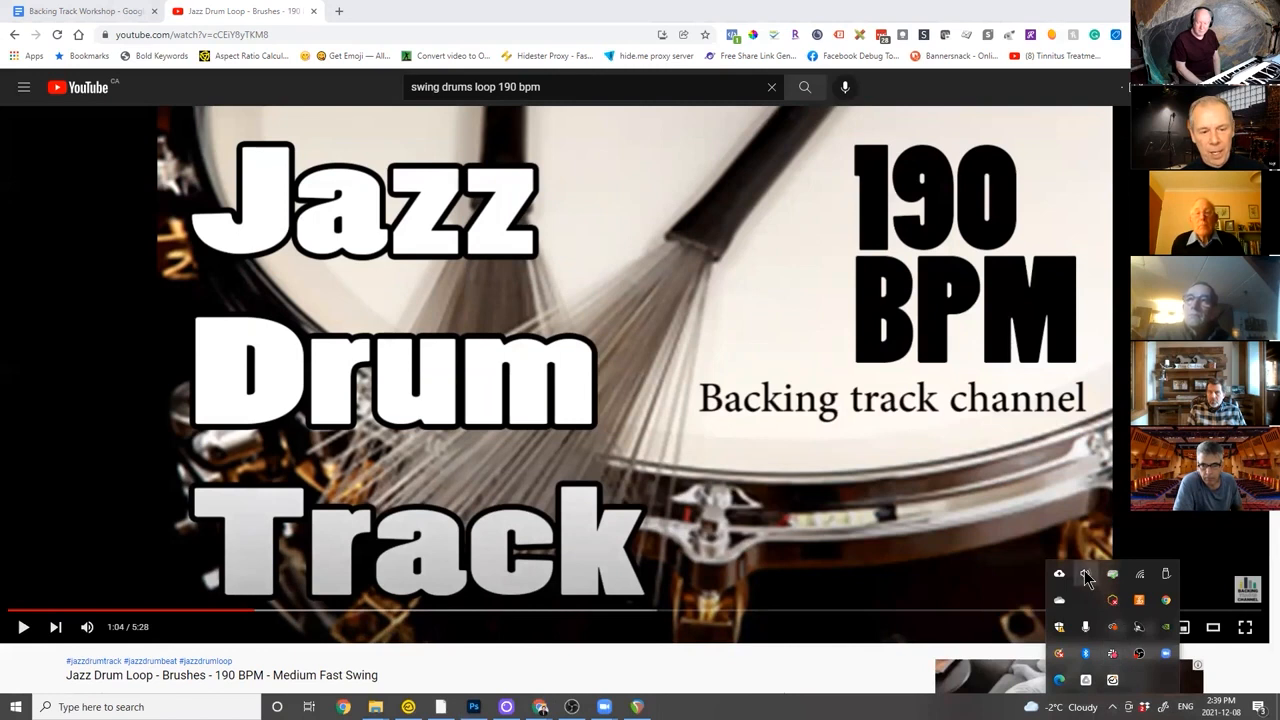
left_click(1086, 575)
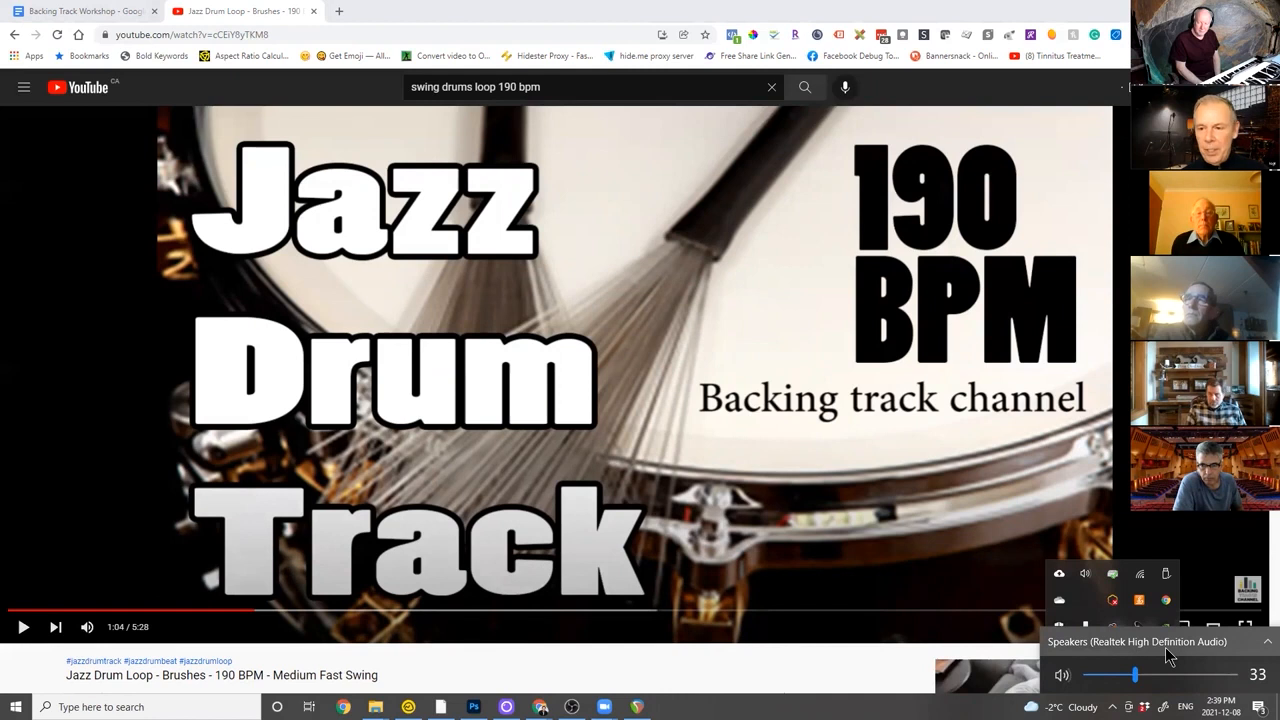
left_click(560, 672)
key("space")
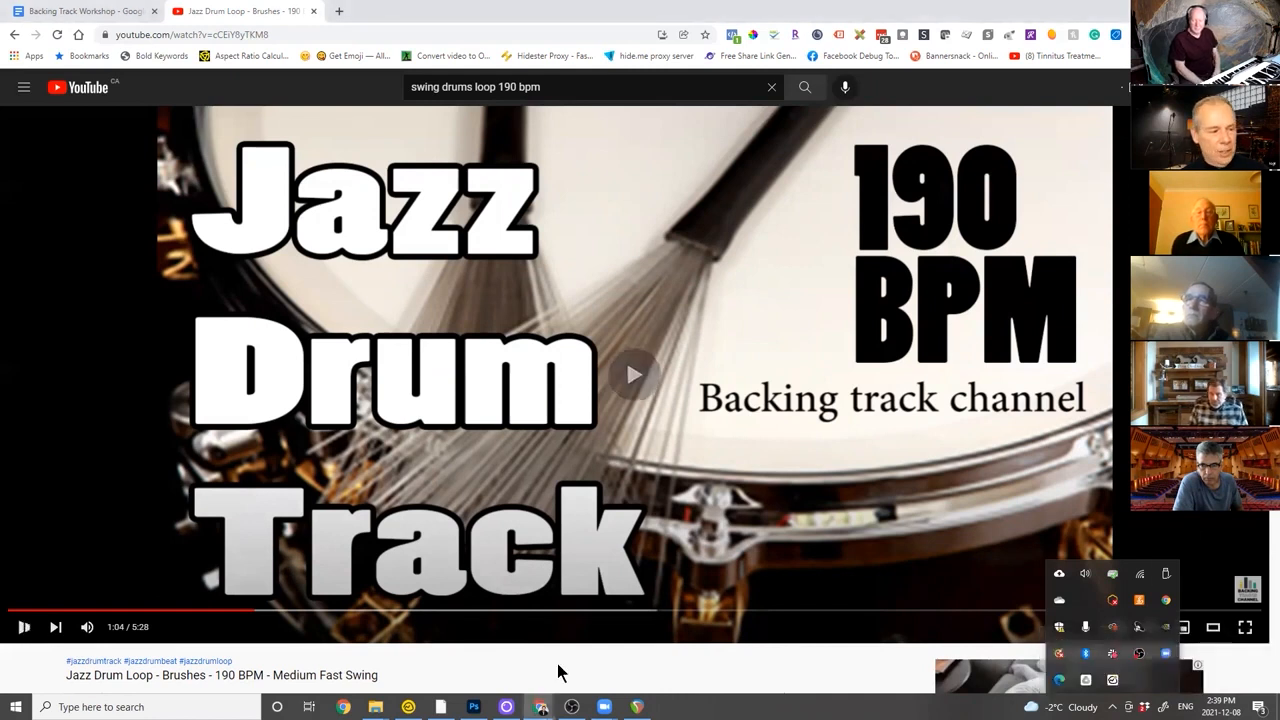
Review the OBS Audio Output Capture devices and keep Speakers (Realtek High Definition Audio) as the source.
left_click(572, 706)
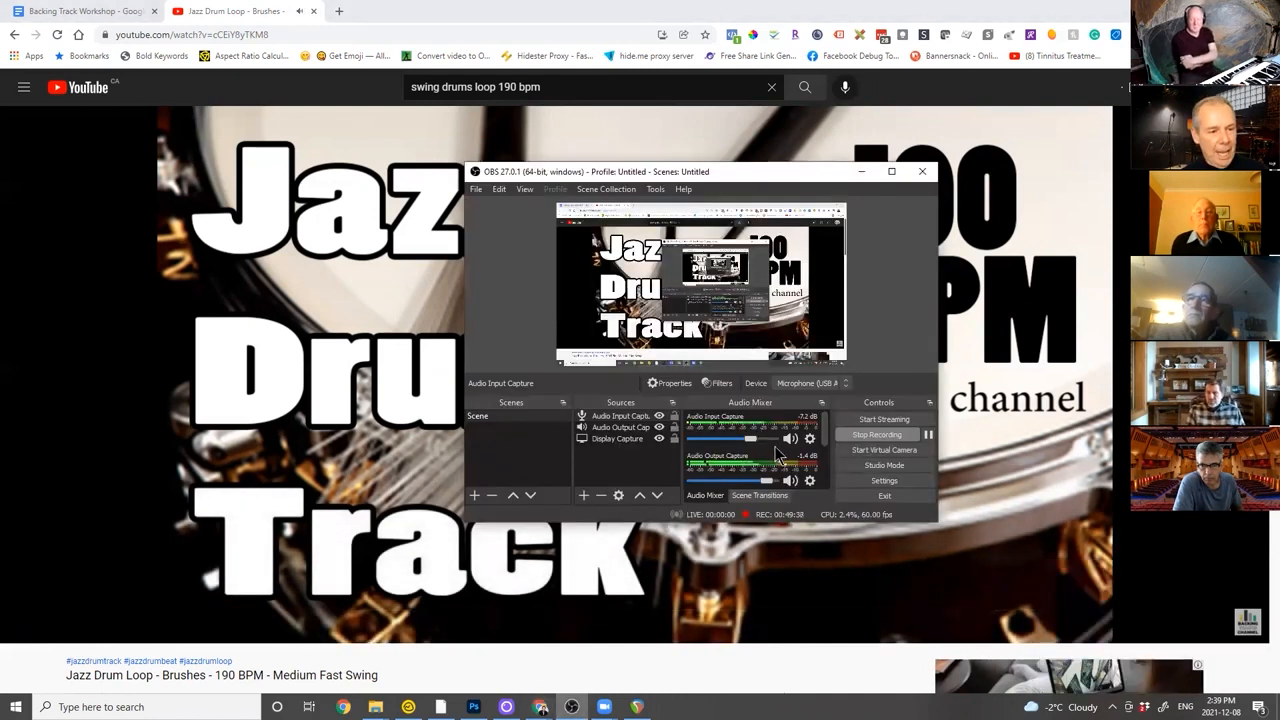
right_click(617, 428)
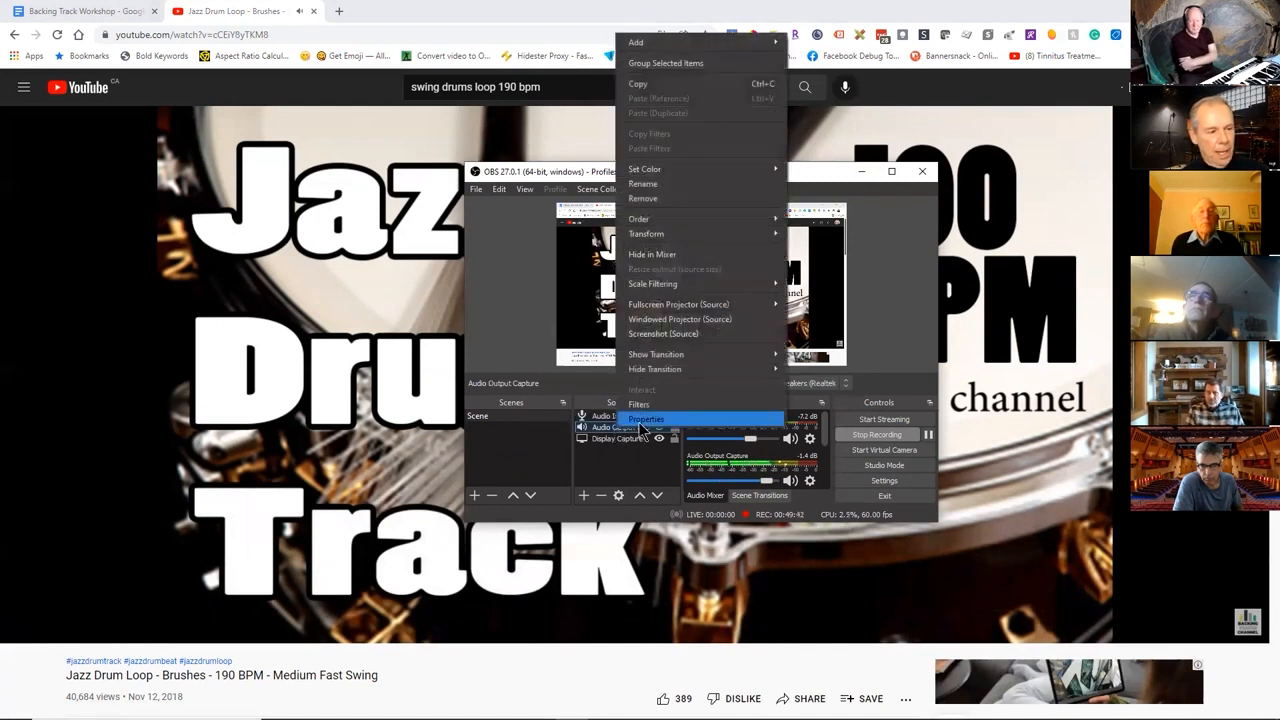
left_click(639, 424)
left_click(597, 179)
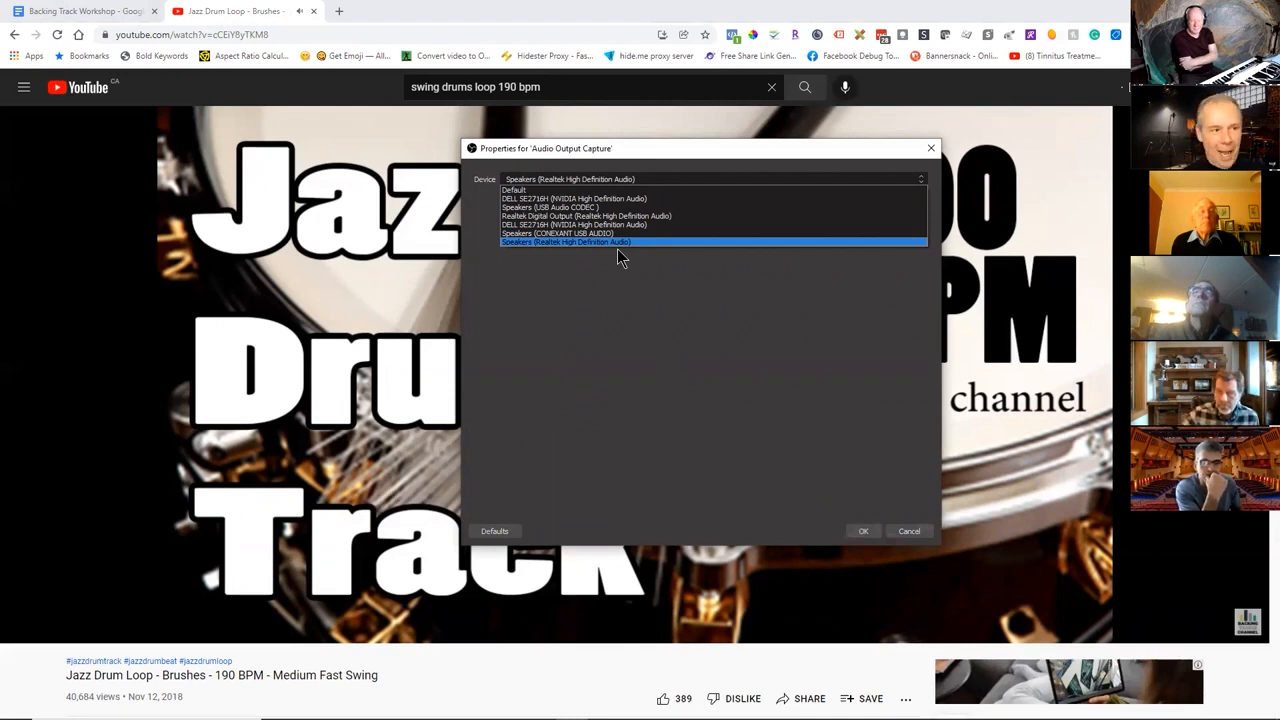
left_click(666, 162)
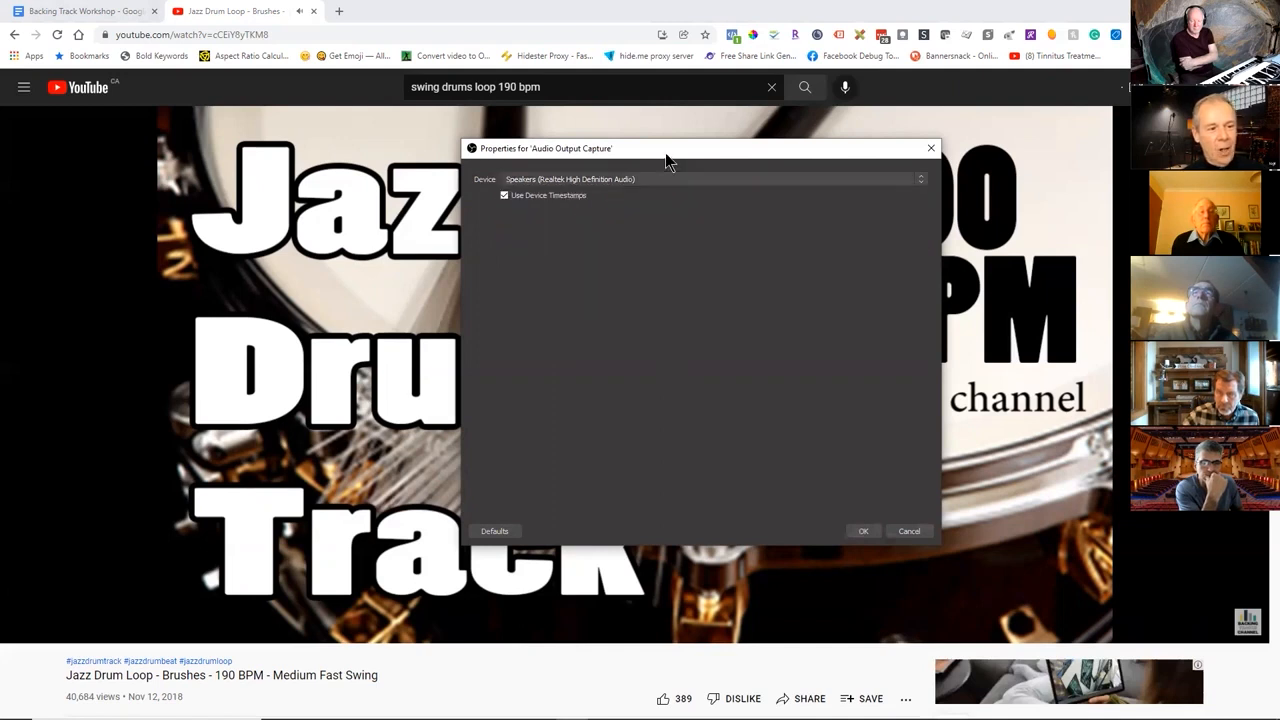
left_click(866, 533)
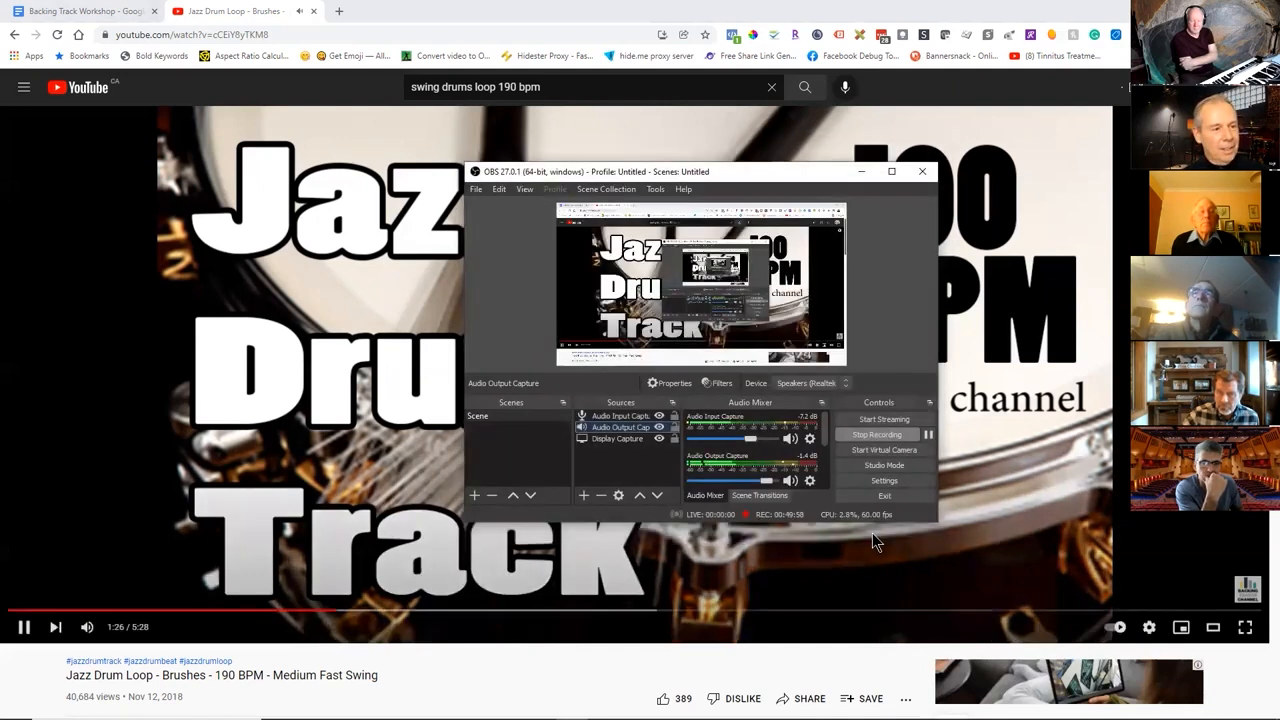
Replay the drum video from its beginning, check the OBS audio meters while it plays, and pause it.
left_click(293, 600)
key("0")
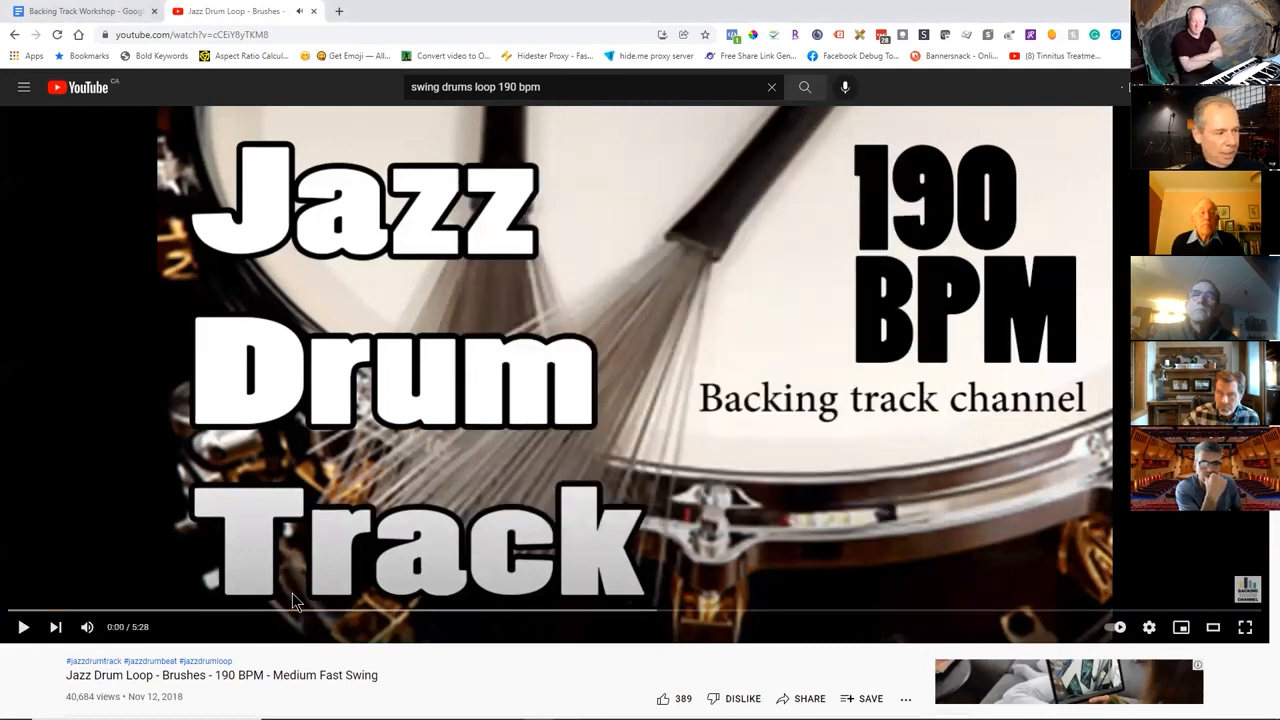
left_click(293, 600)
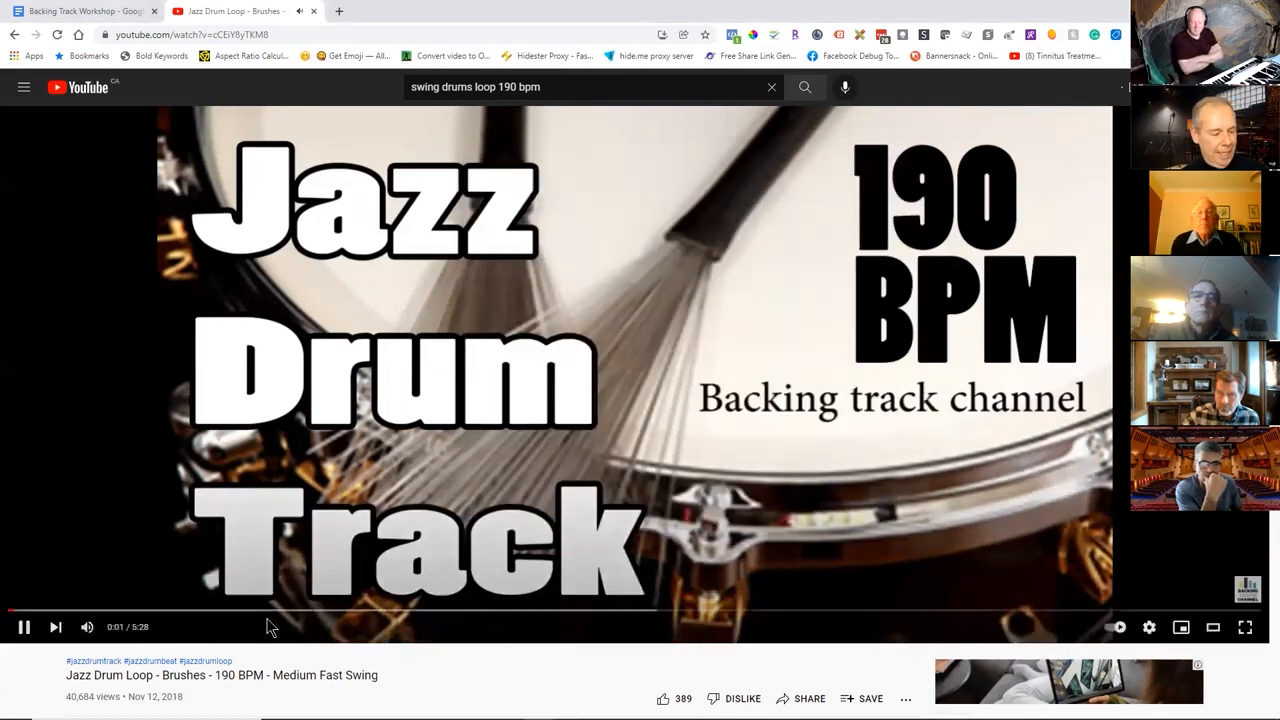
key("alt+Tab")
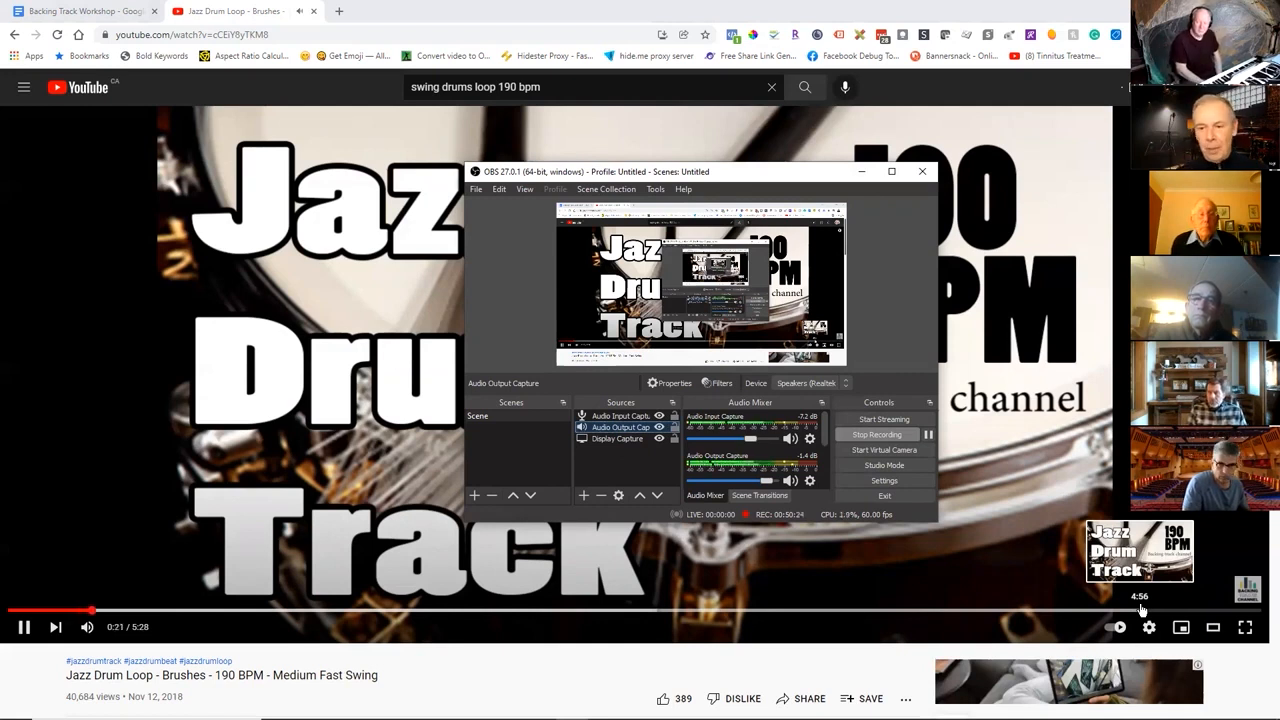
left_click(20, 630)
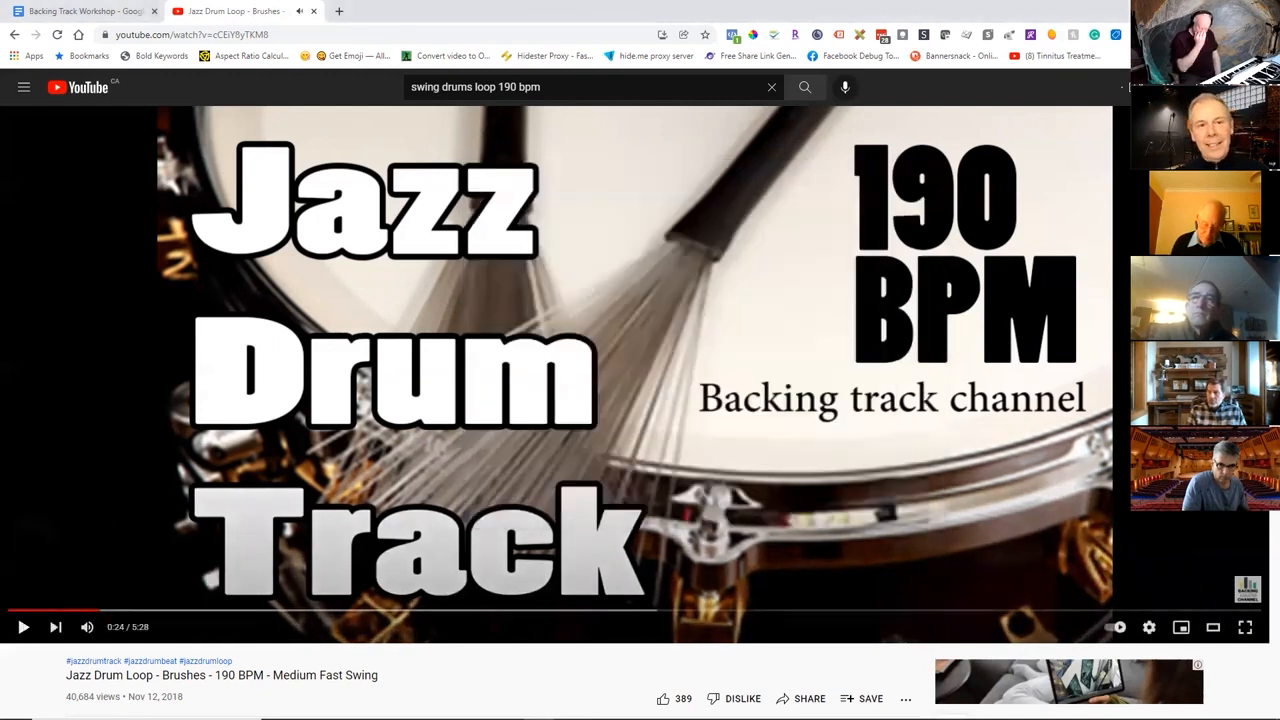
Minimize the browser, reposition the OBS window on the desktop, and switch to the REAPER project.
left_click(1203, 10)
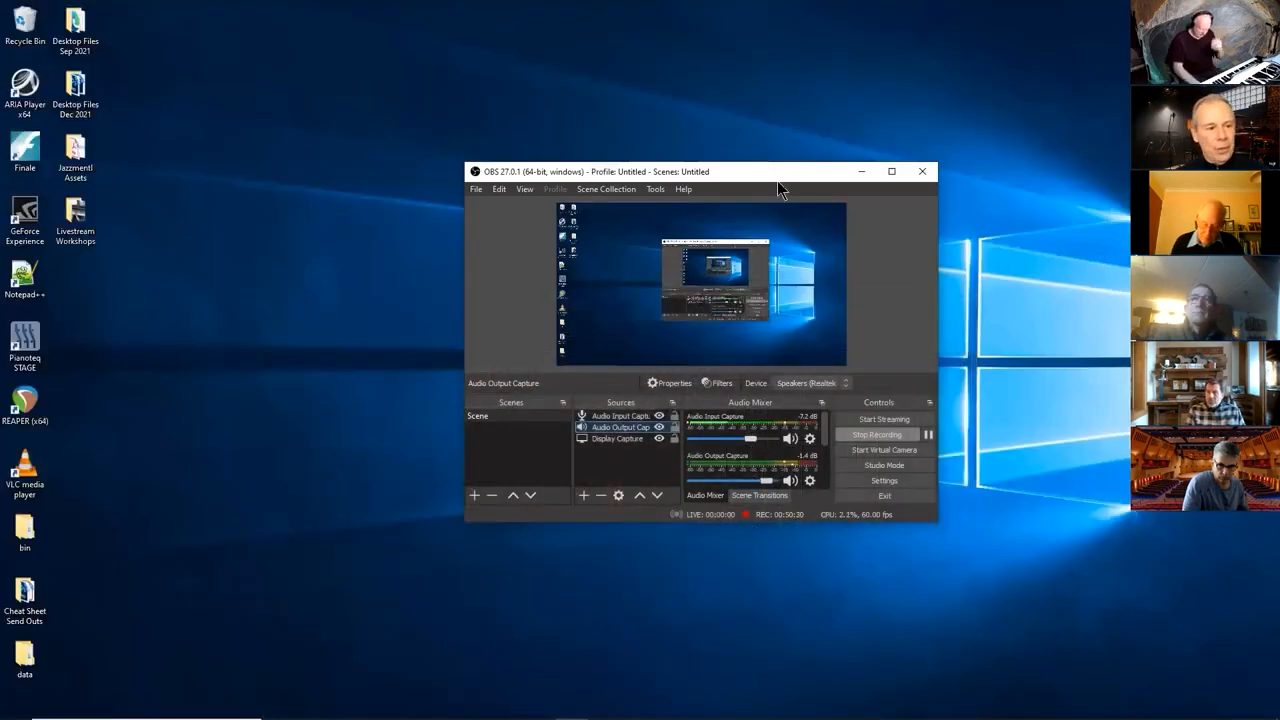
left_click_drag(763, 171, 732, 127)
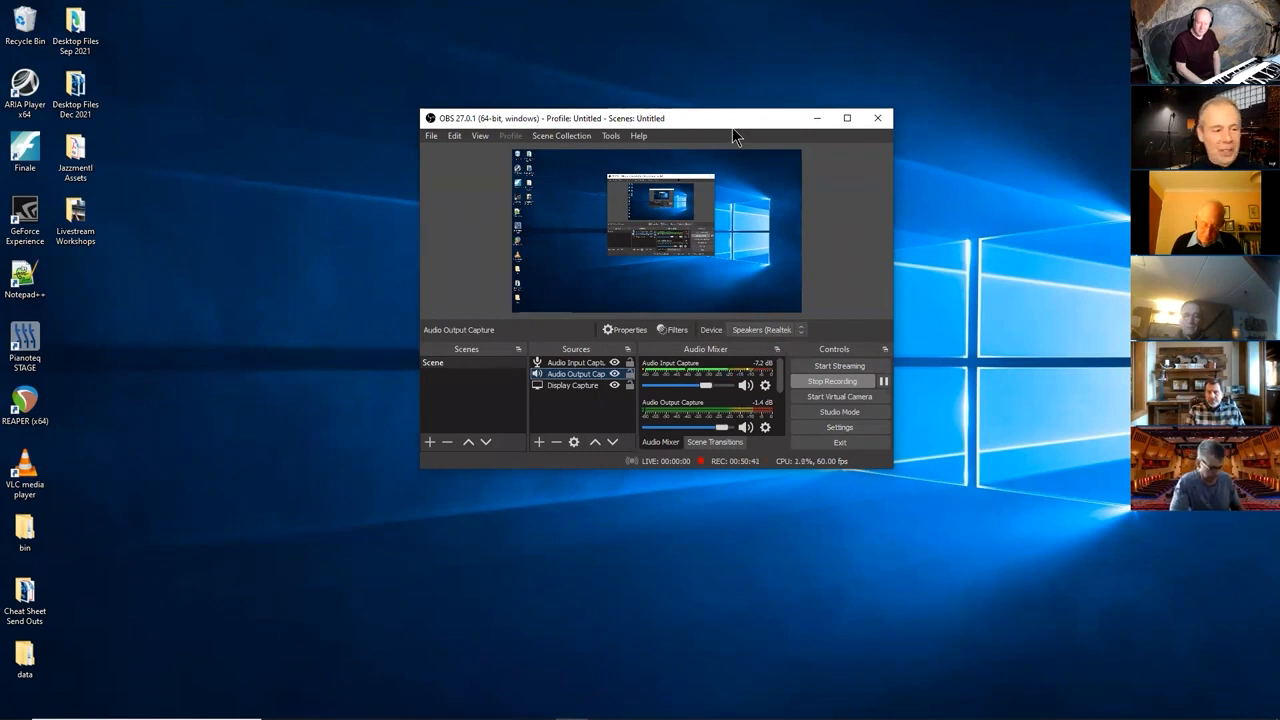
key("alt+Tab")
key("Tab")
key("Tab")
key("Tab")
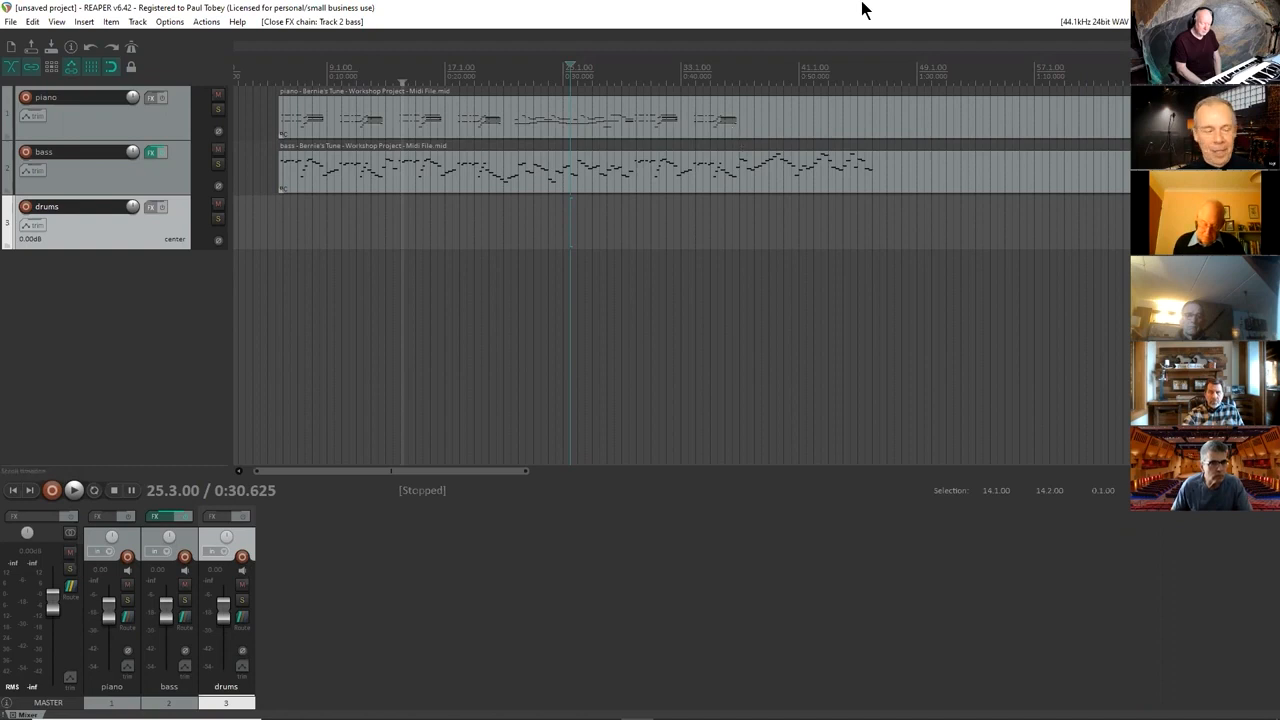
Launch VLC media player and start its Convert / Save command.
left_click(147, 707)
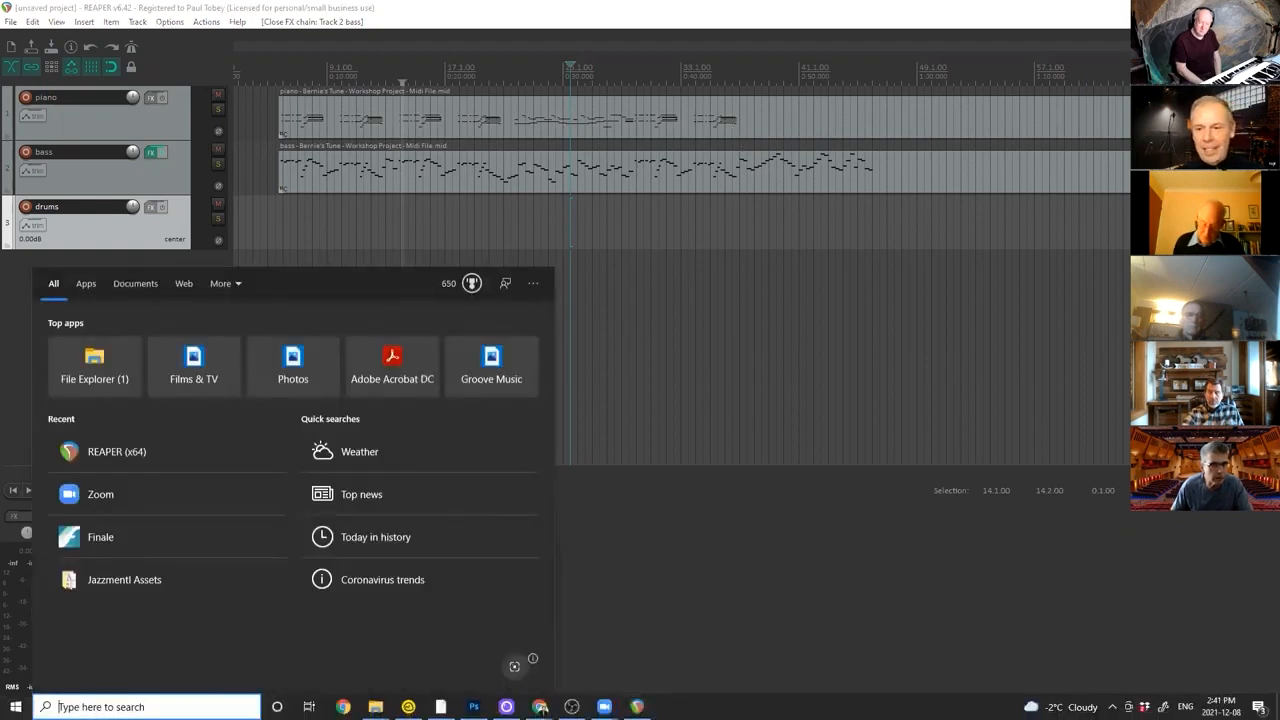
type("vlc")
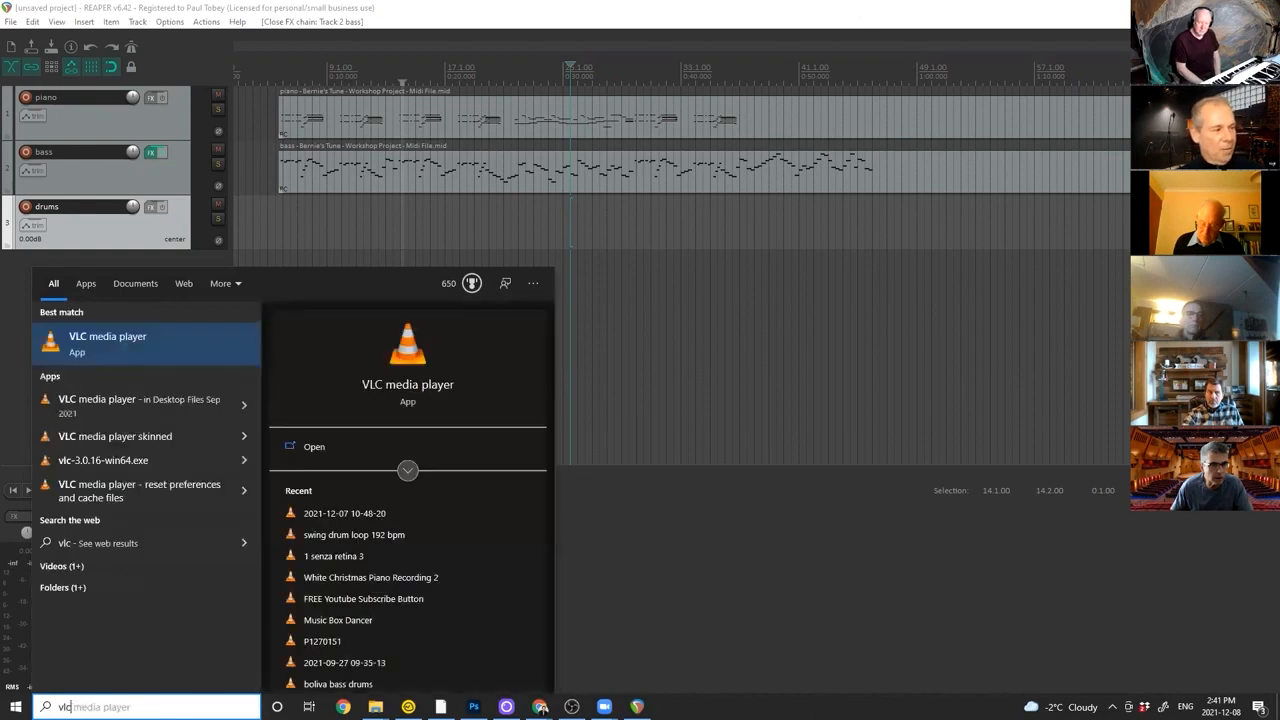
left_click(160, 355)
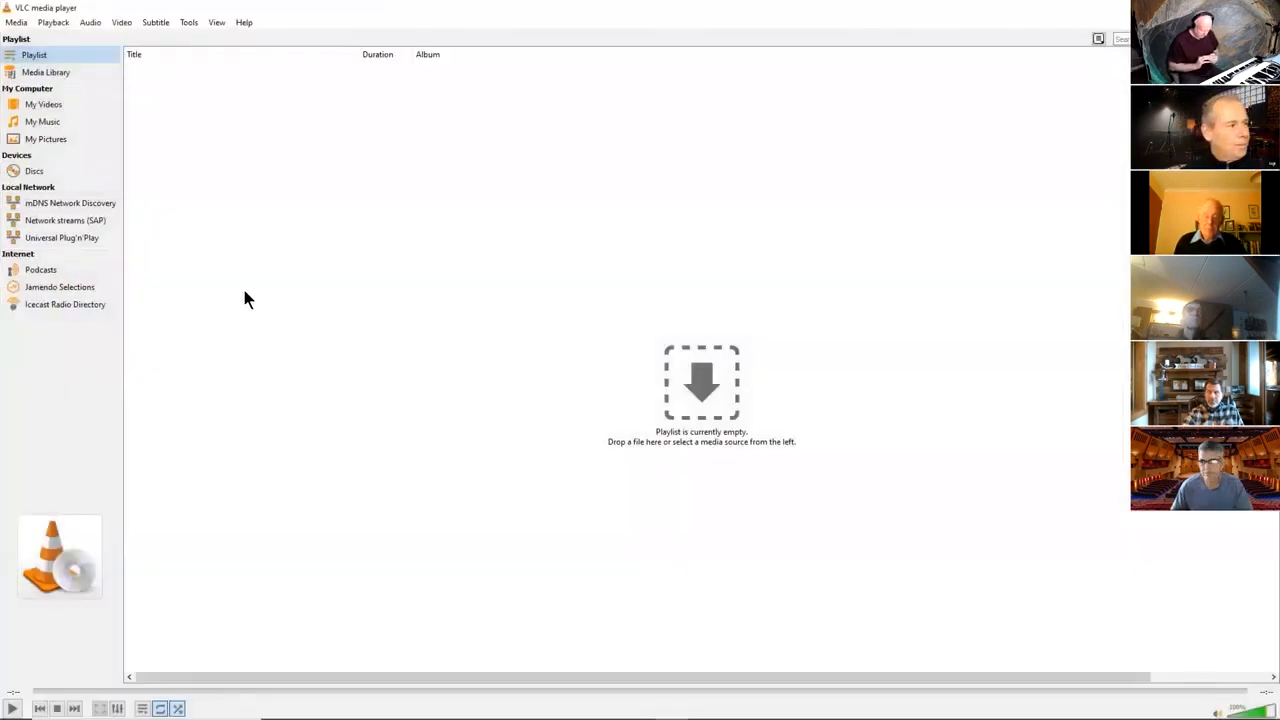
left_click(16, 22)
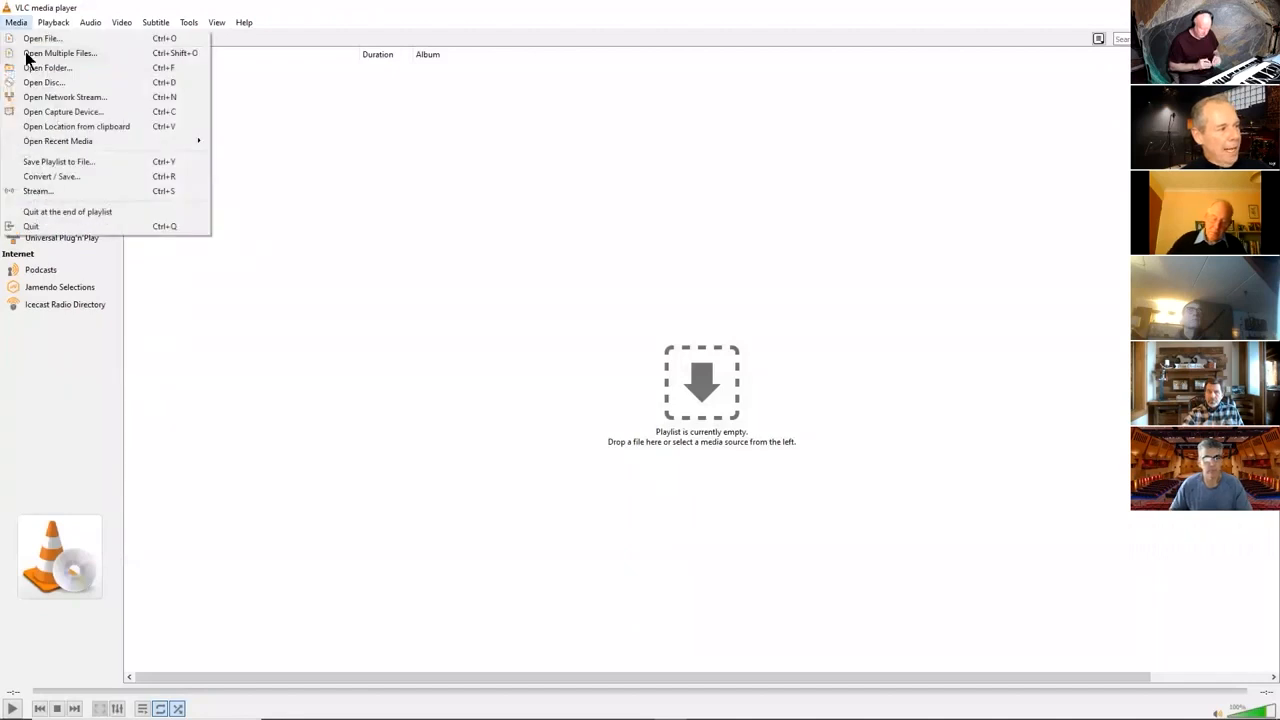
left_click(57, 176)
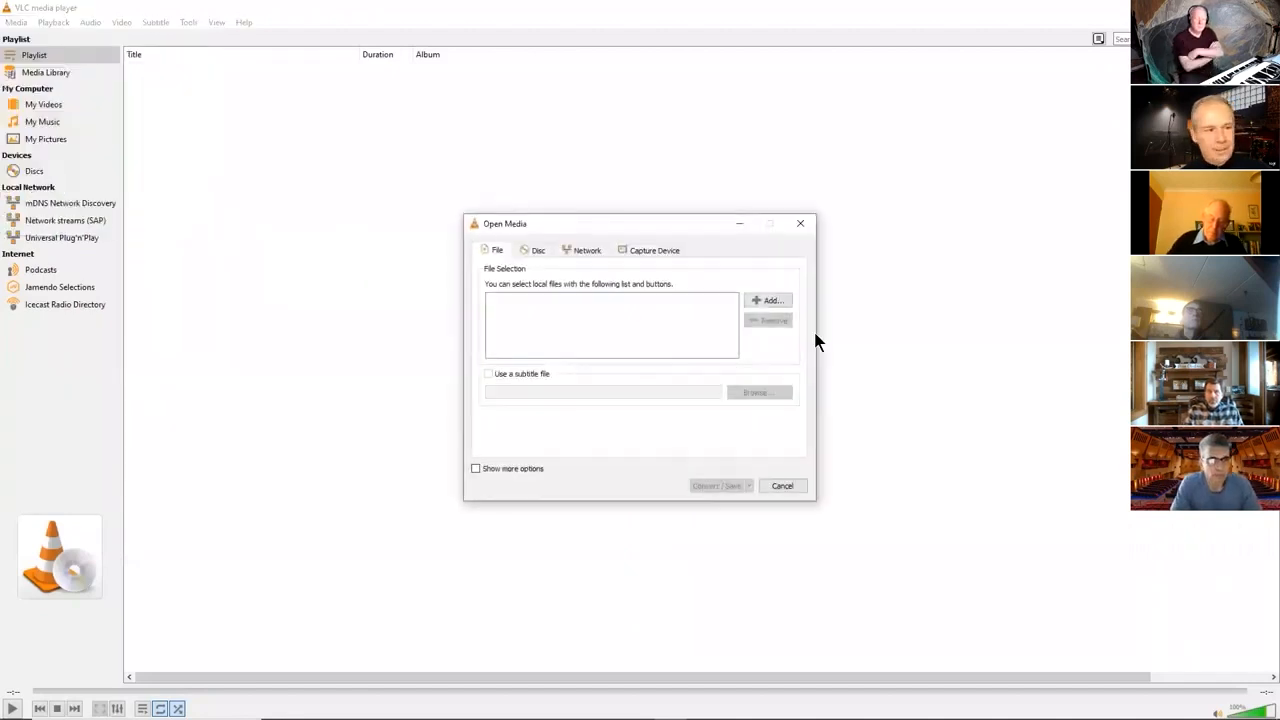
Add "Bernie's Tune Jazz Piano Tutorial.mp4" from Downloads as the media file to convert.
left_click(768, 301)
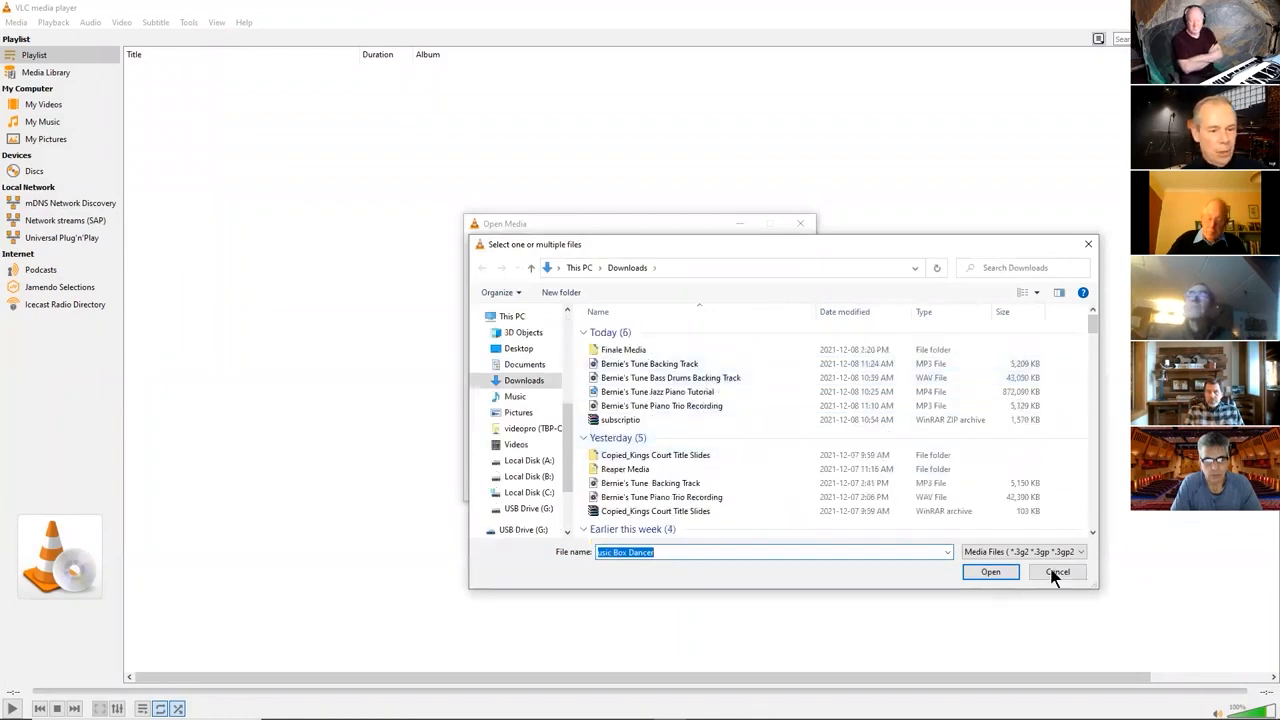
left_click(732, 386)
left_click(988, 571)
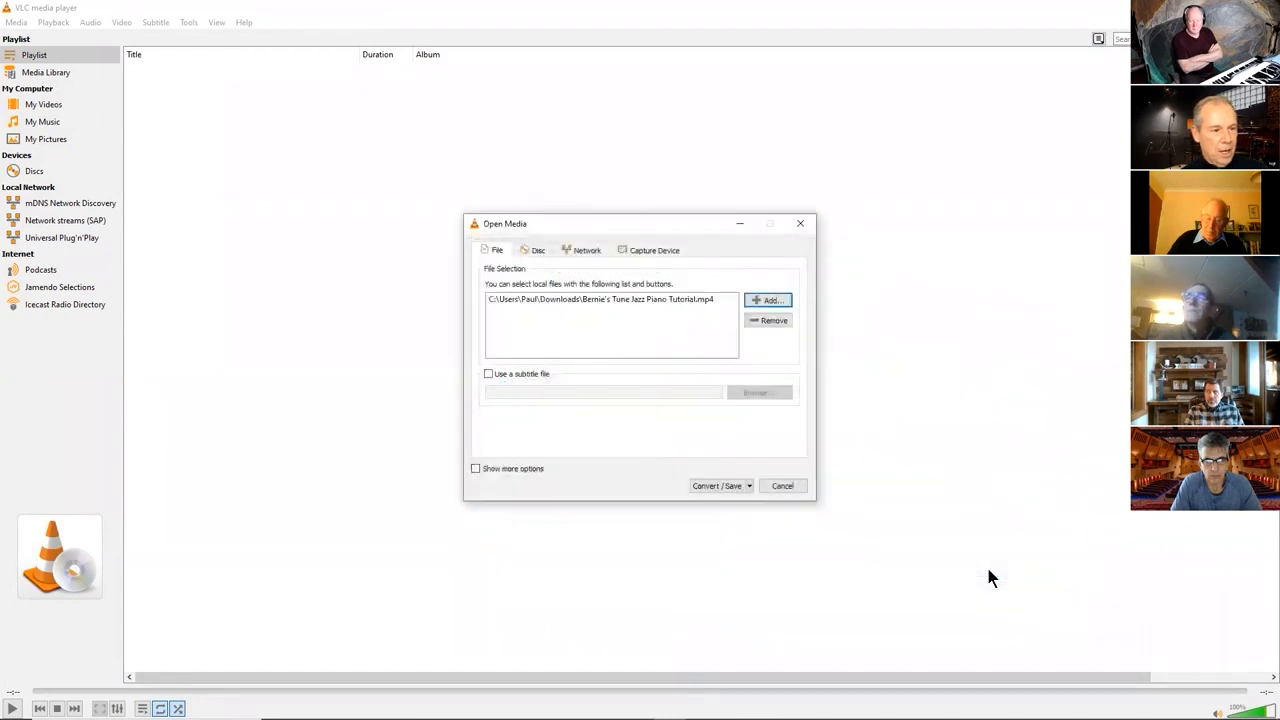
Open the conversion settings, review the Audio - MP3 profile and destination, and cancel the conversion.
left_click(725, 484)
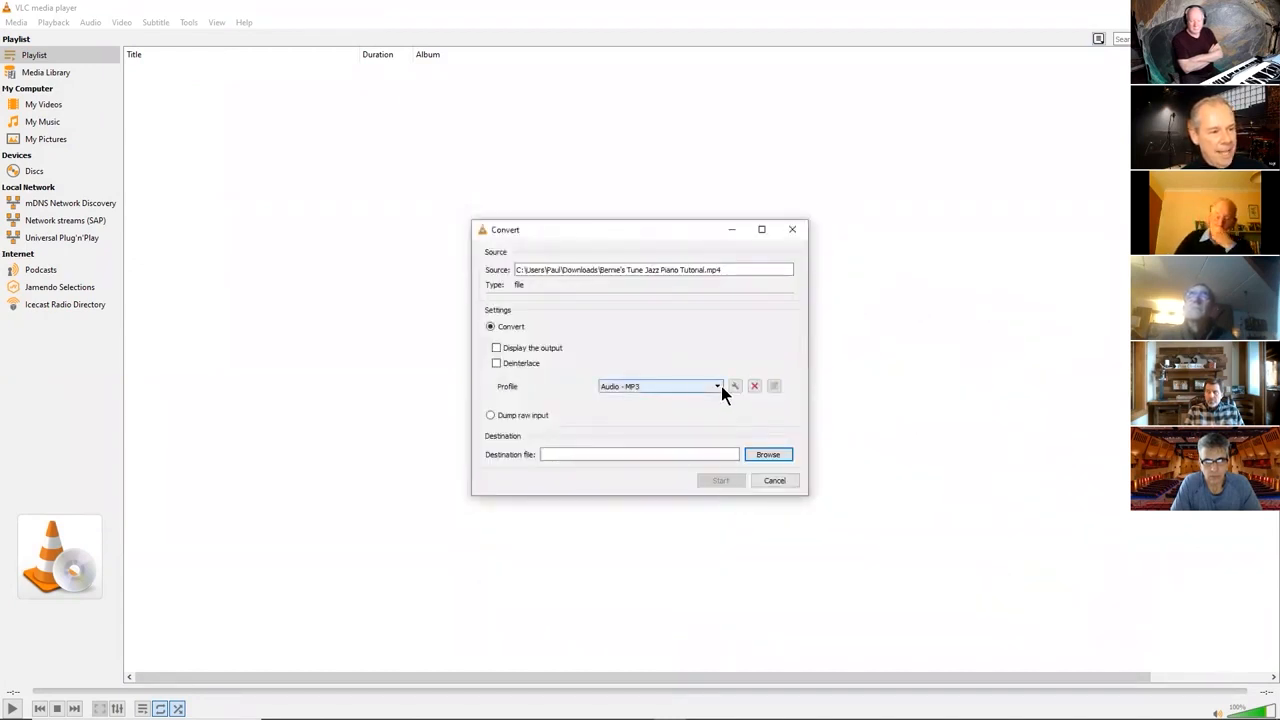
left_click(719, 386)
left_click(710, 475)
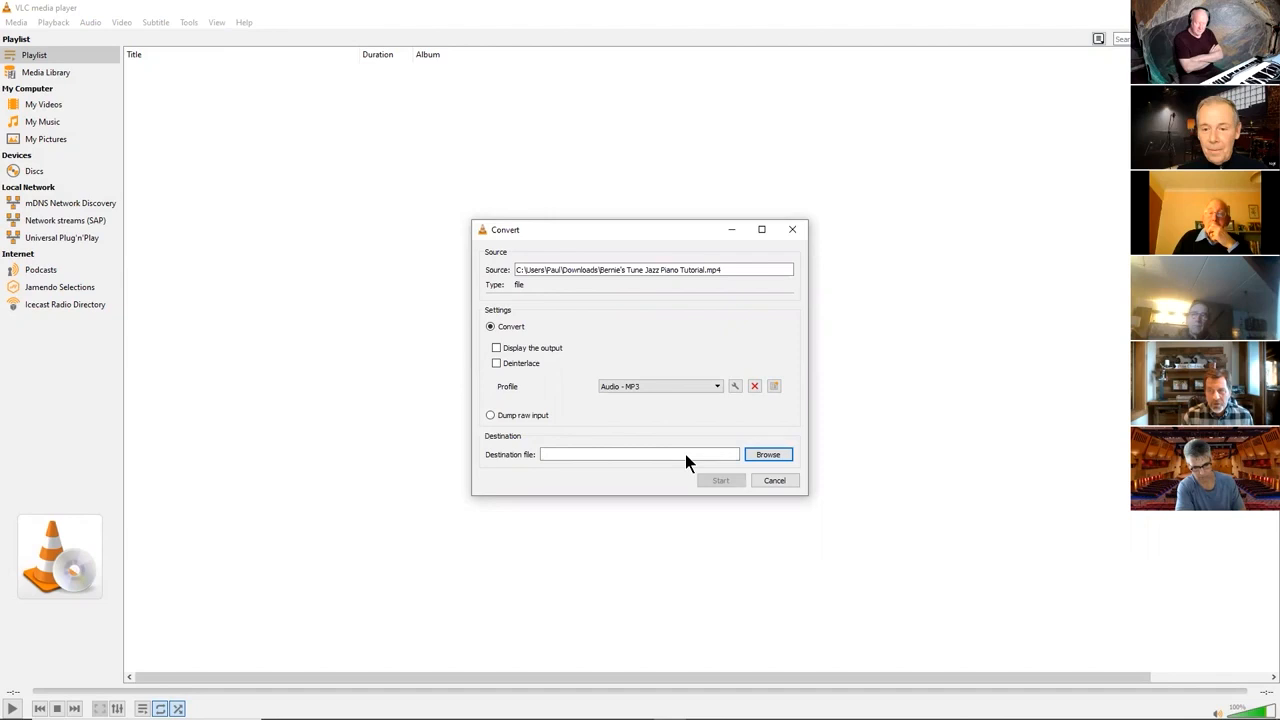
left_click(772, 481)
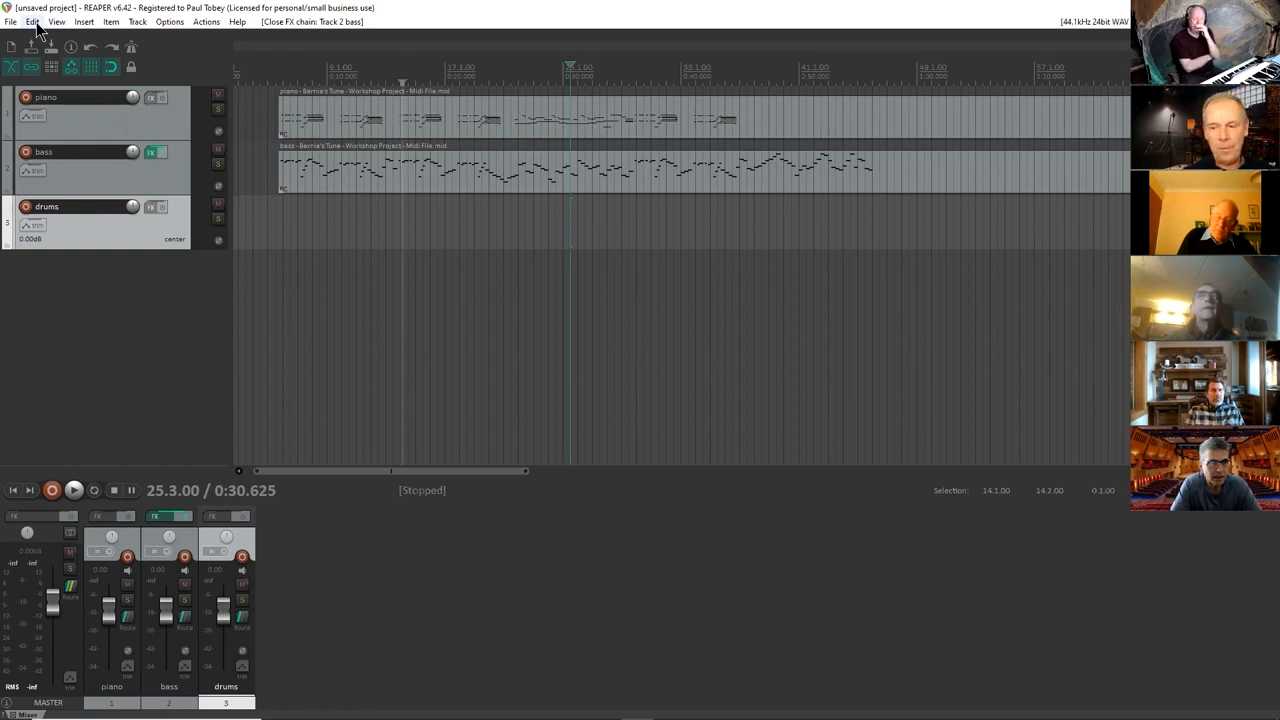
Open the Media Explorer and browse the Drum Loops folder for the swing drum loop folders.
left_click(59, 22)
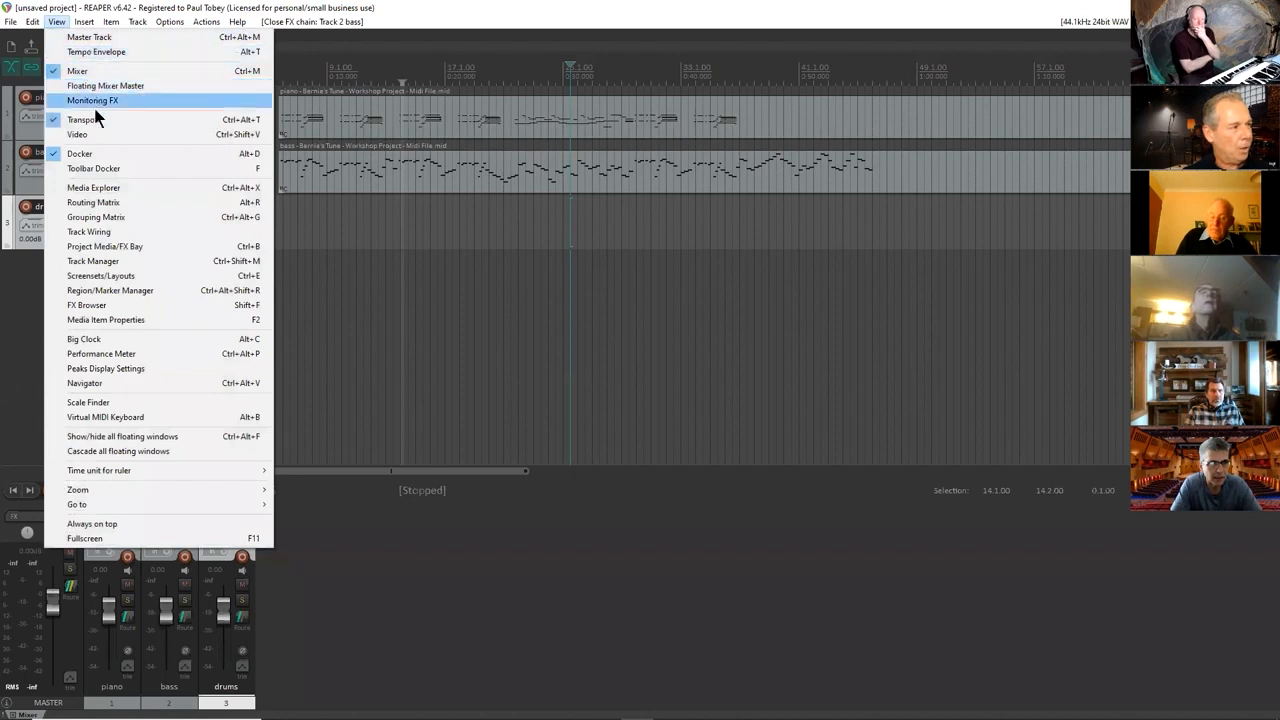
left_click(112, 189)
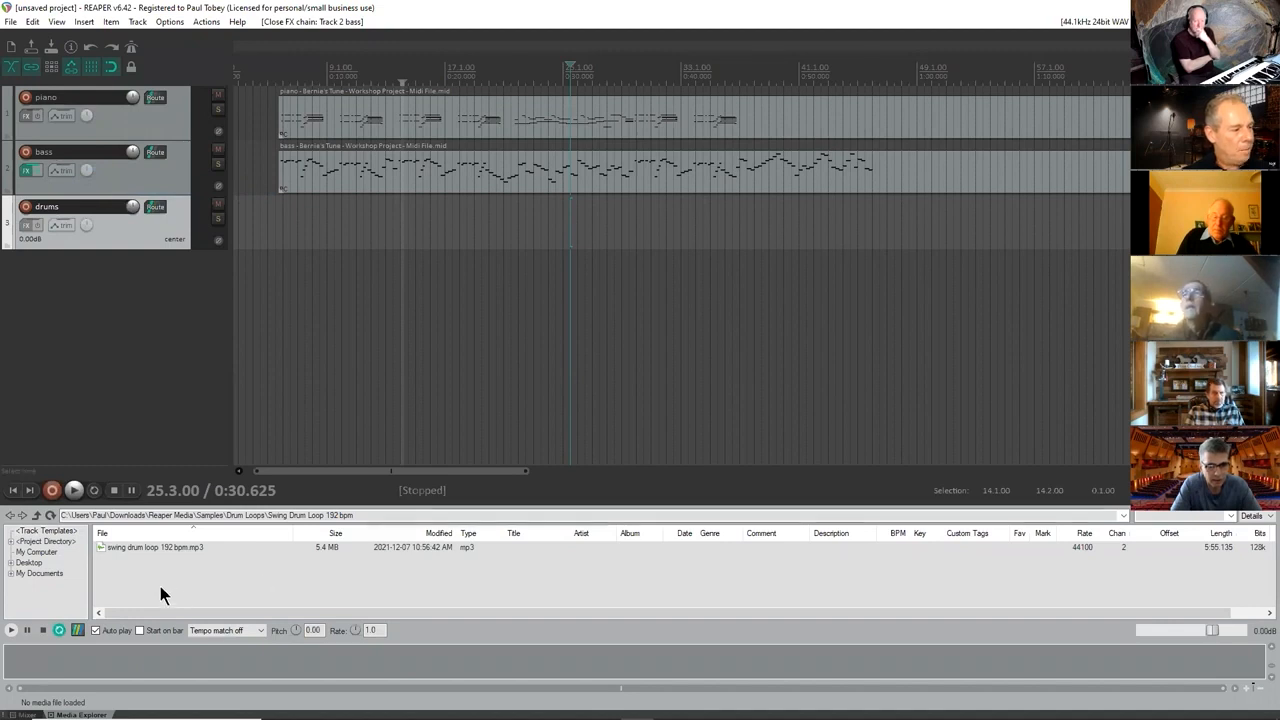
left_click(37, 513)
scroll(160, 573, "down", 1)
scroll(141, 547, "up", 1)
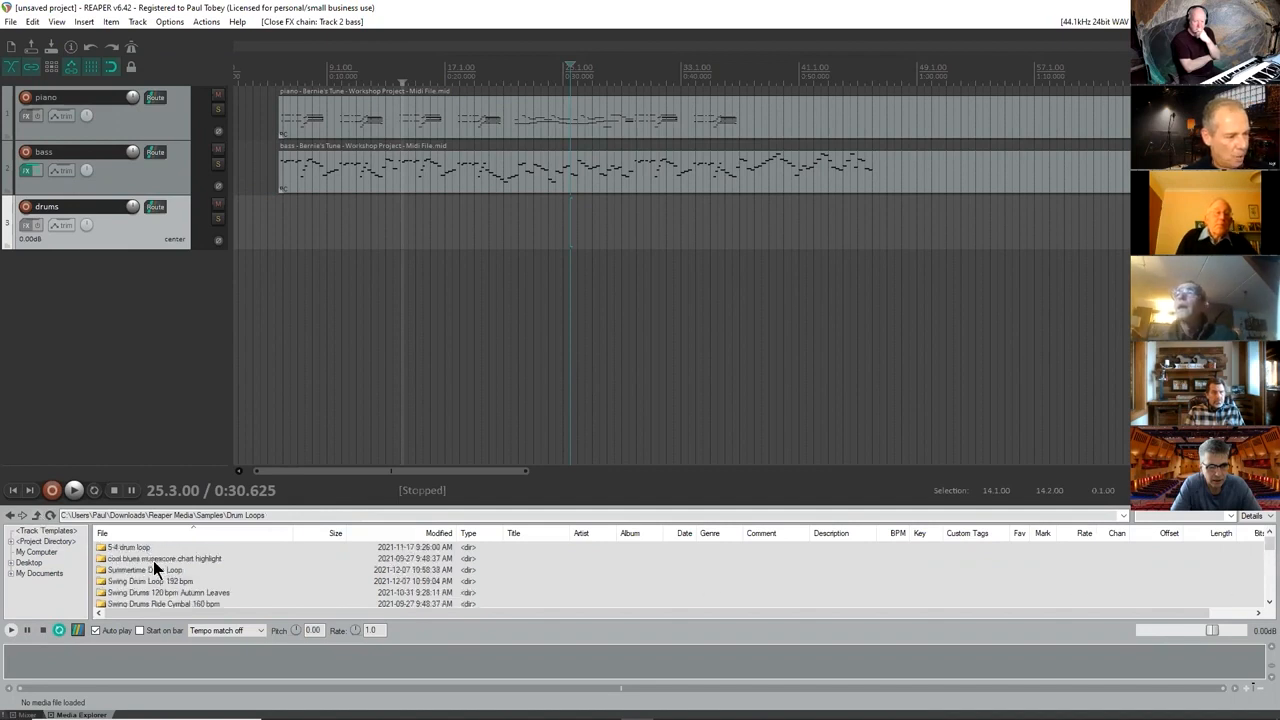
scroll(153, 570, "down", 1)
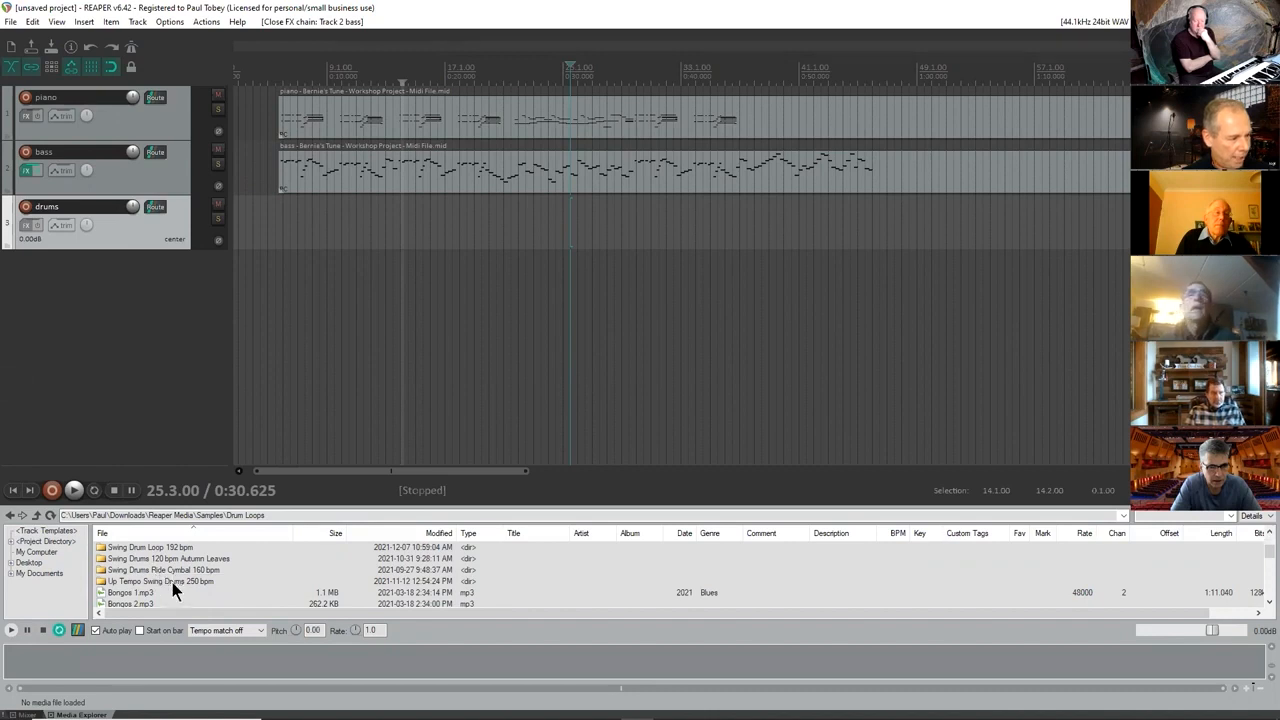
scroll(201, 583, "up", 1)
scroll(123, 582, "down", 1)
scroll(128, 588, "up", 1)
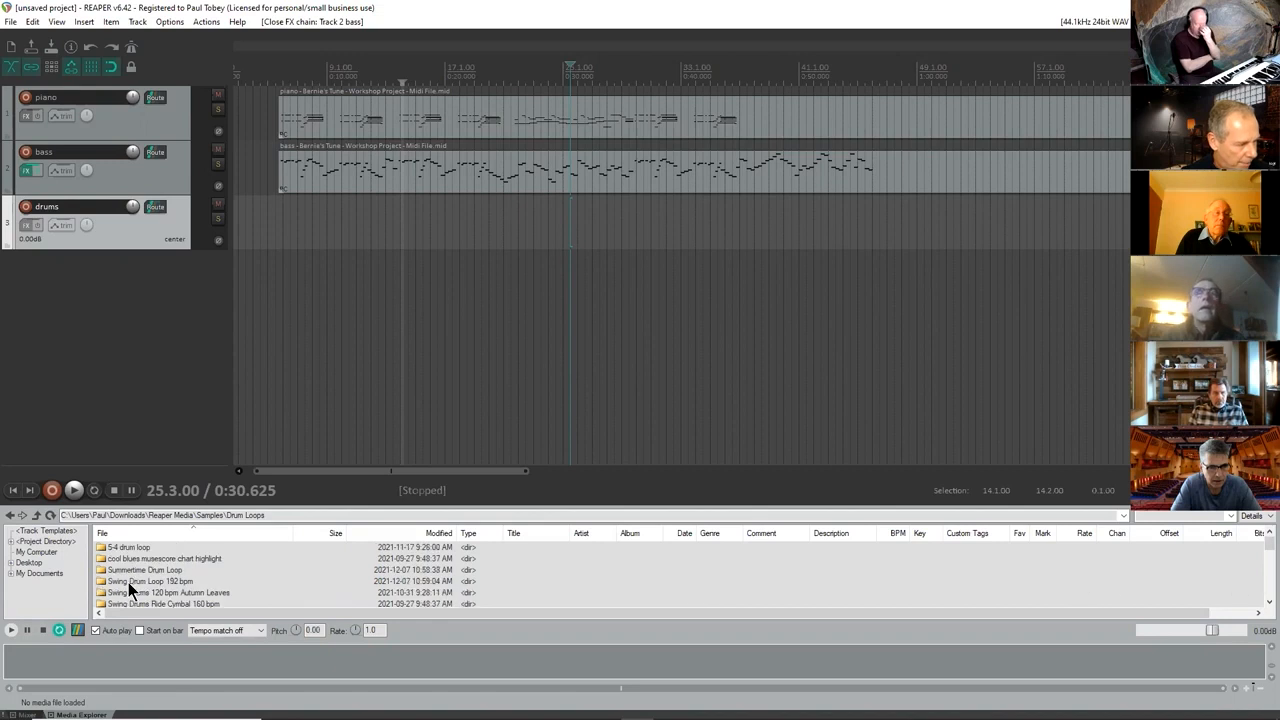
Open the "Swing Drum Loop 192 bpm" folder, preview "swing drum loop 192 bpm.mp3" and place it on the drums track.
double_click(128, 582)
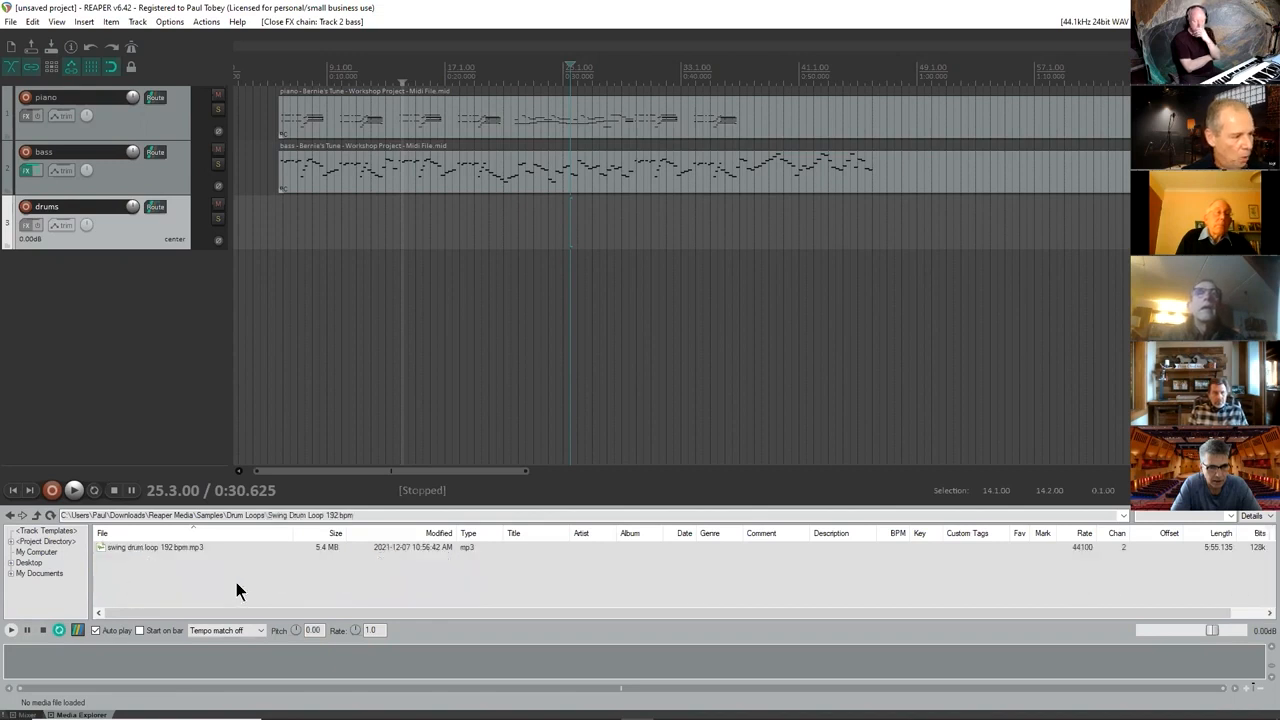
left_click(144, 549)
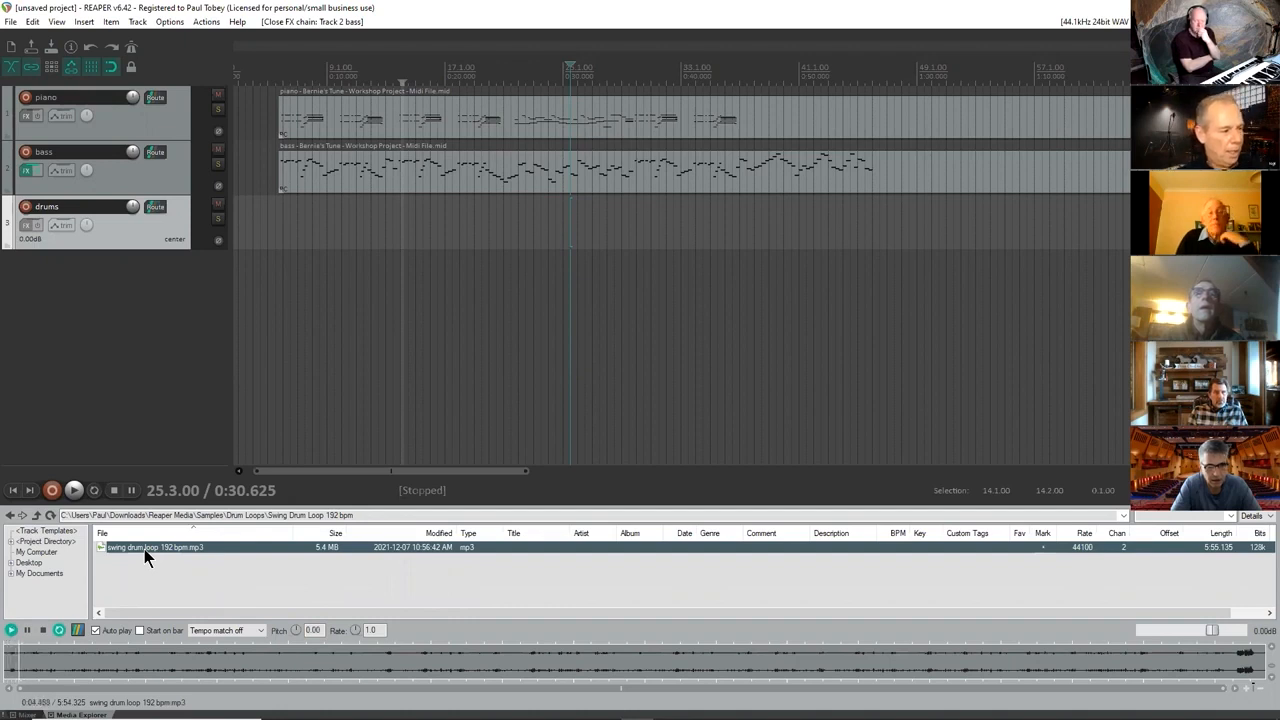
left_click_drag(144, 549, 221, 214)
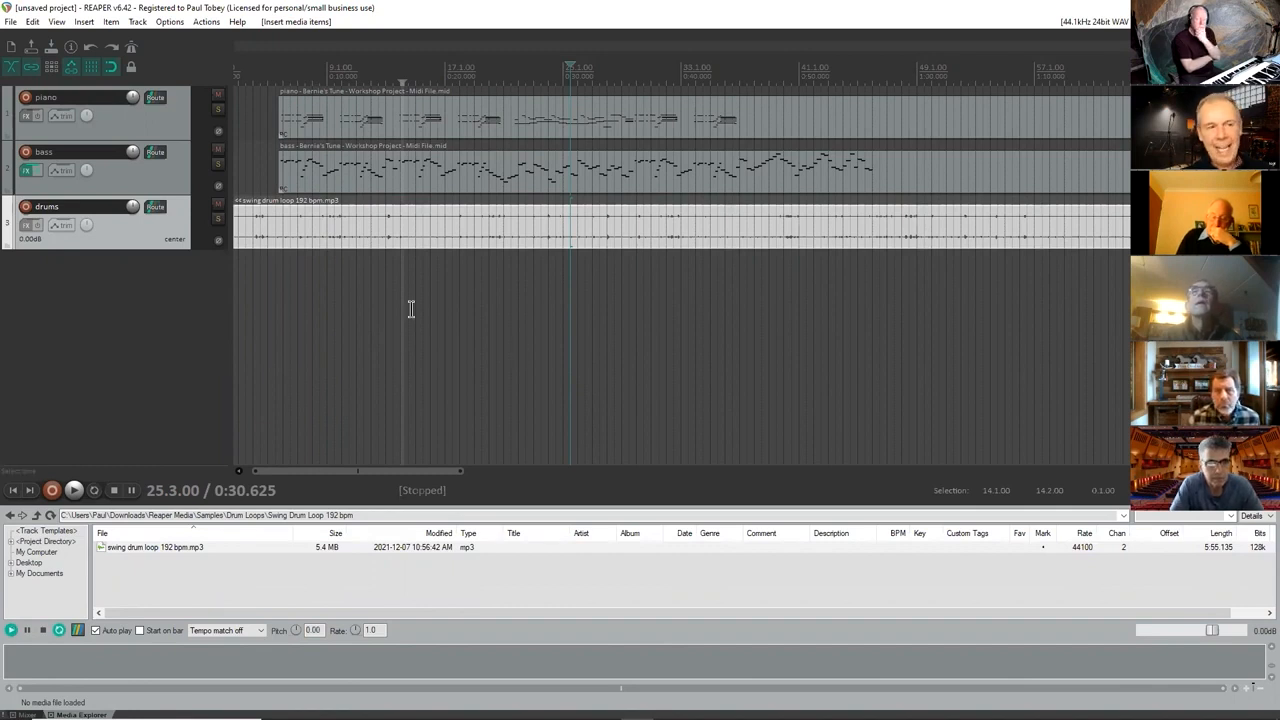
Close the Media Explorer, hide the mixer and enlarge the drums track to fill most of the arrange area.
left_click(57, 21)
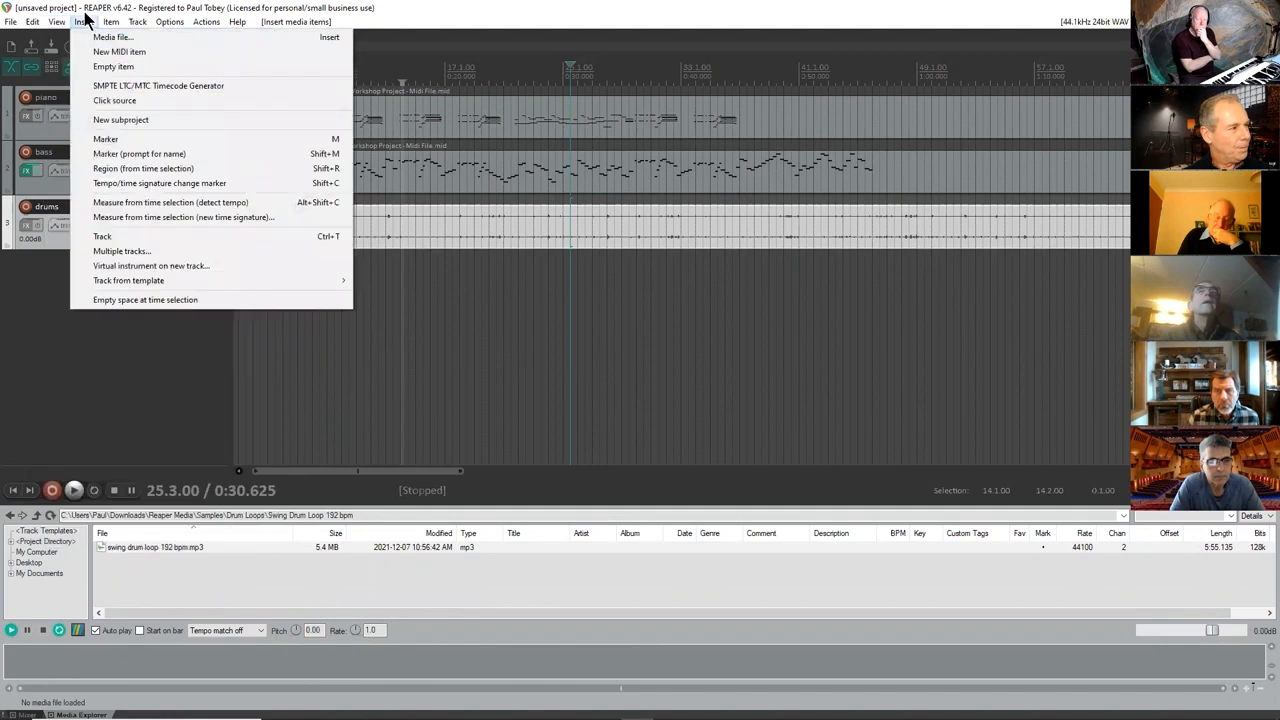
left_click(86, 18)
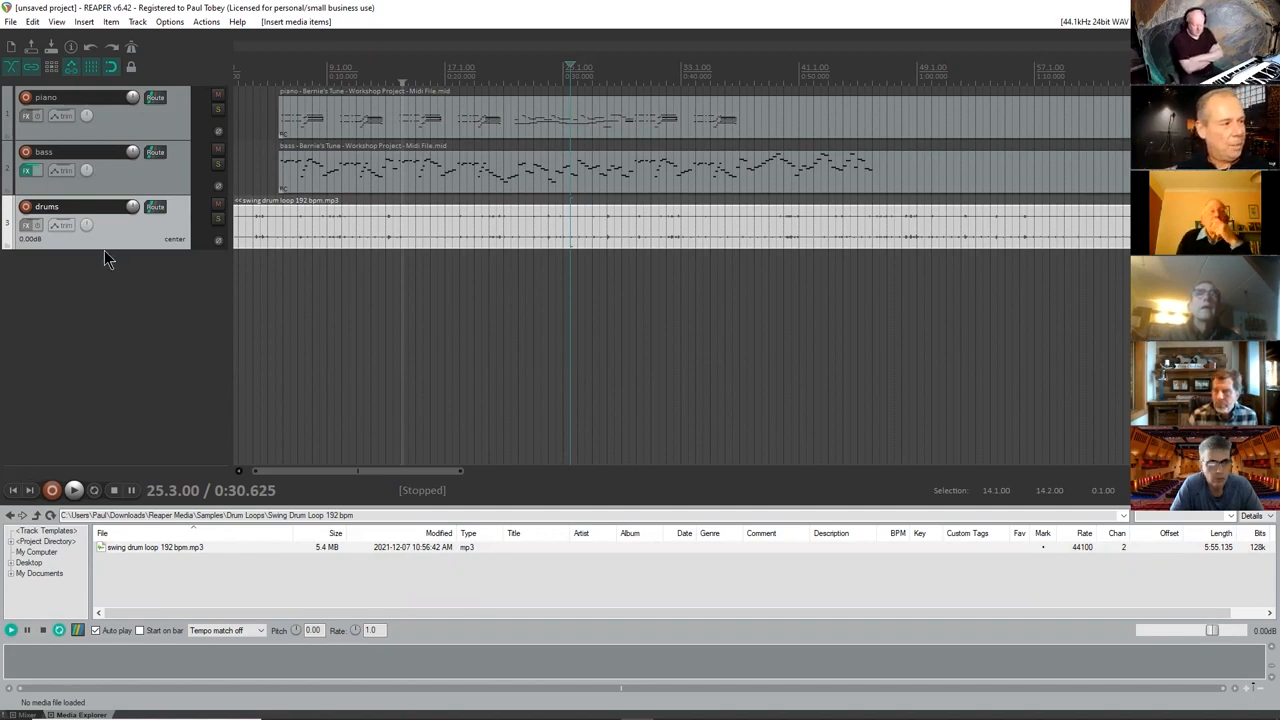
left_click_drag(101, 247, 87, 433)
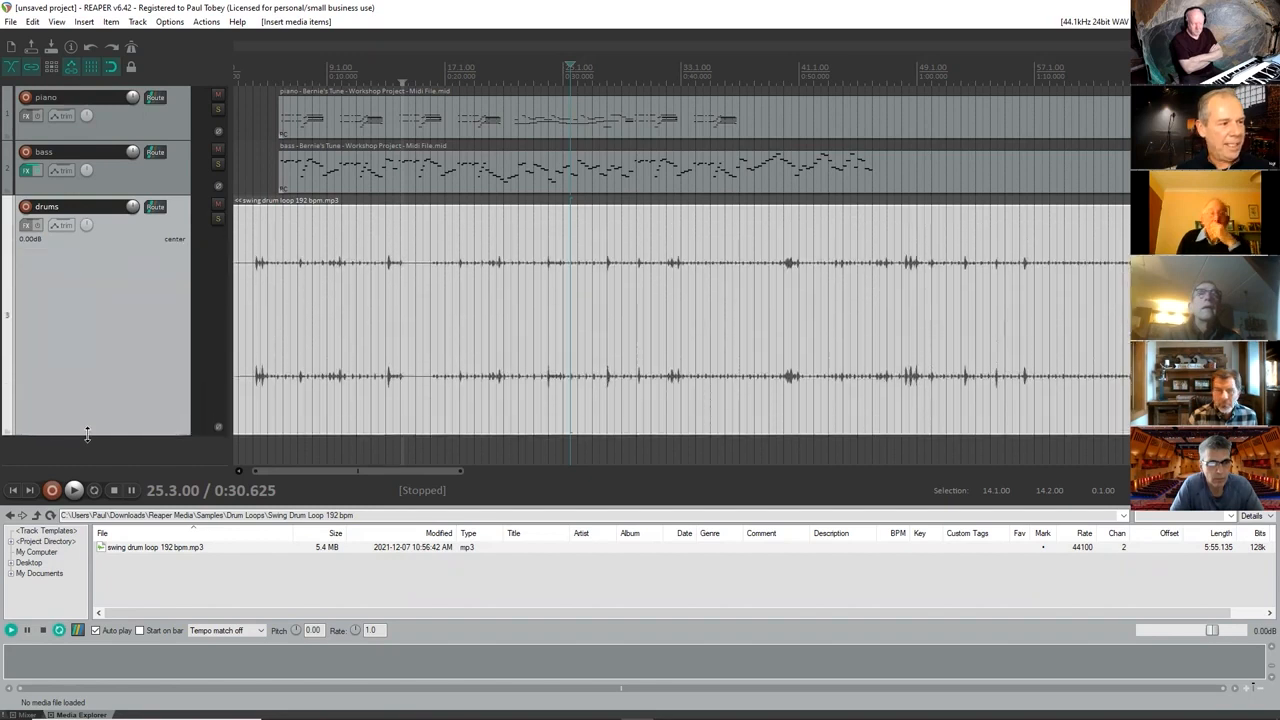
left_click(60, 22)
left_click(94, 191)
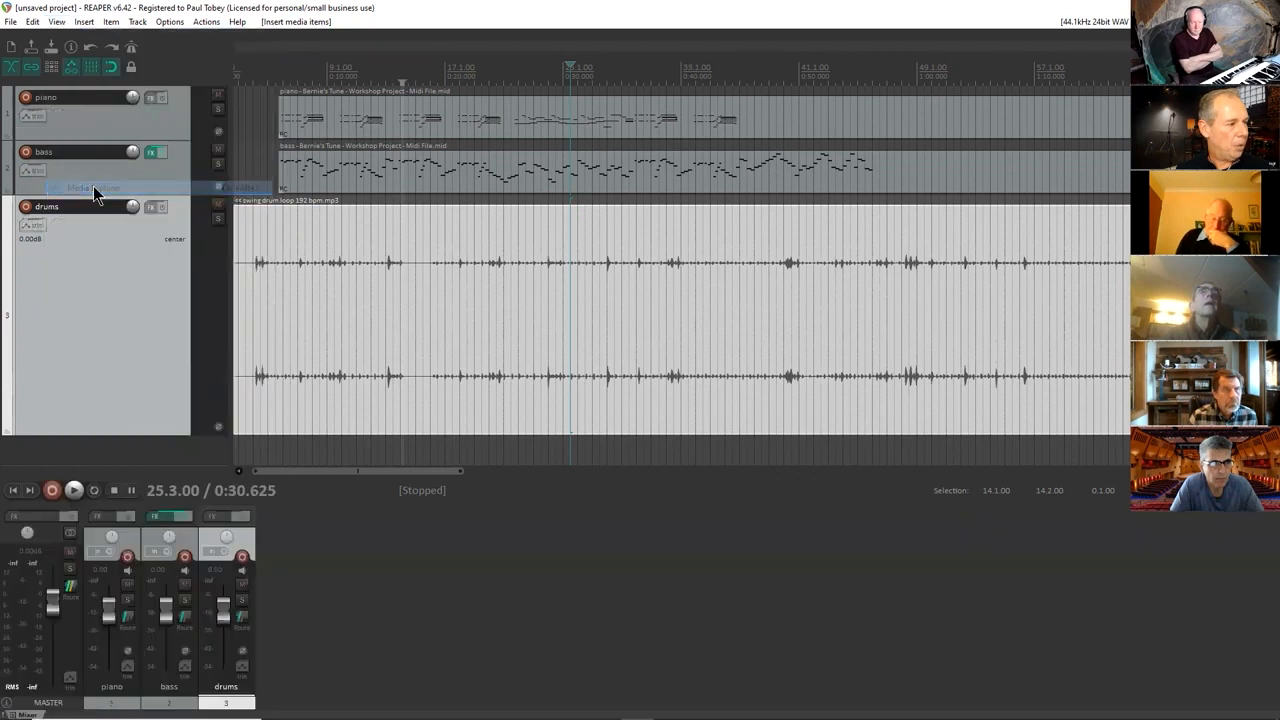
key("ctrl+m")
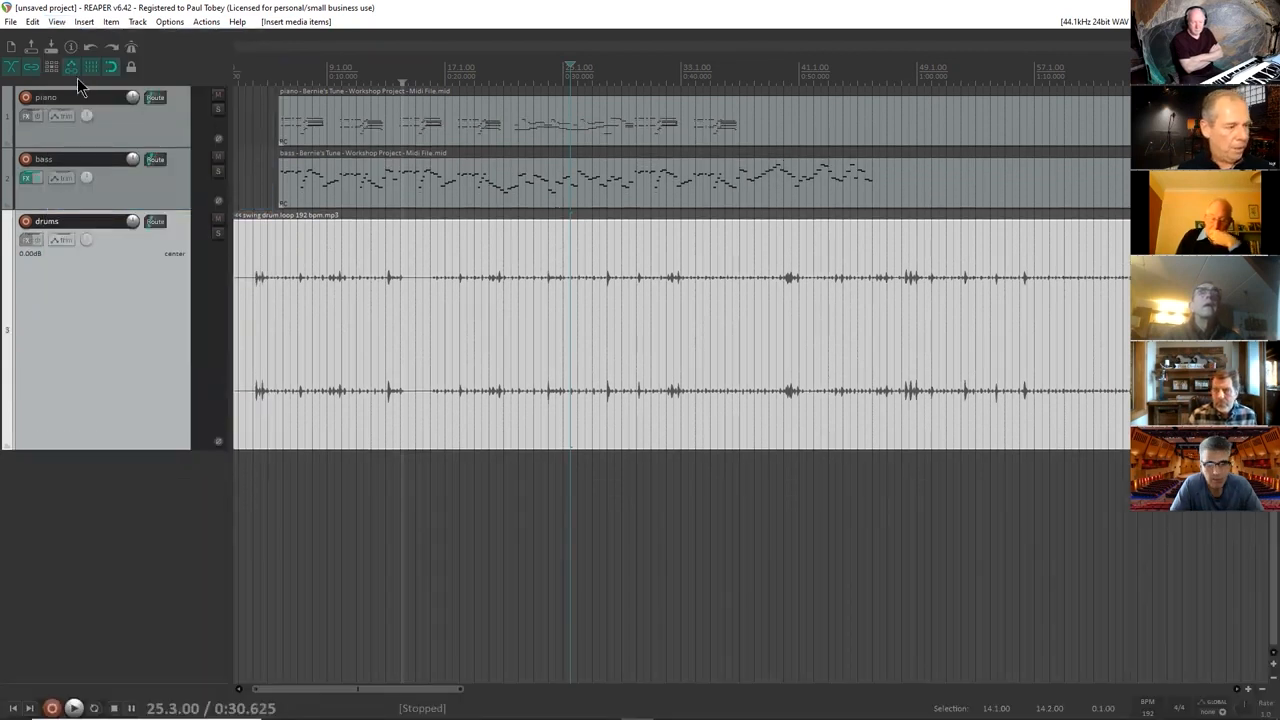
left_click_drag(152, 452, 163, 637)
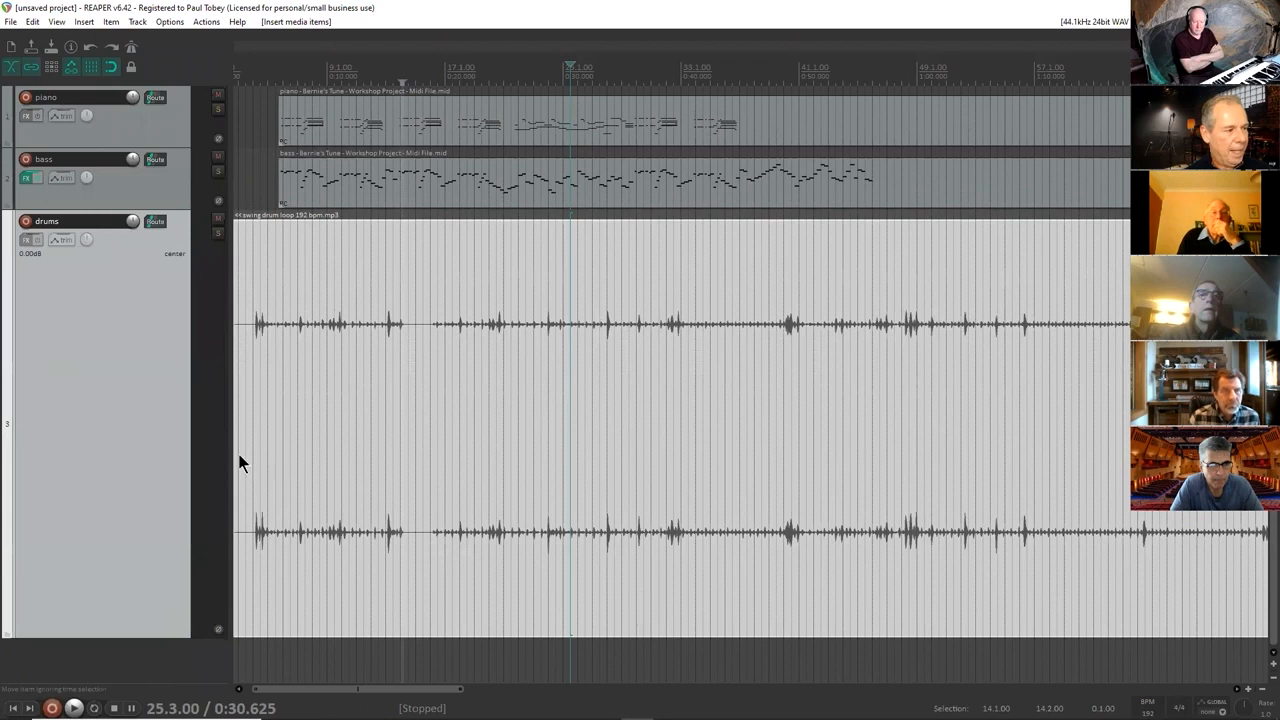
Solo the drums track and turn off snapping near the start of the drum loop.
left_click(262, 78)
scroll(259, 78, "up", 2)
scroll(259, 78, "up", 3)
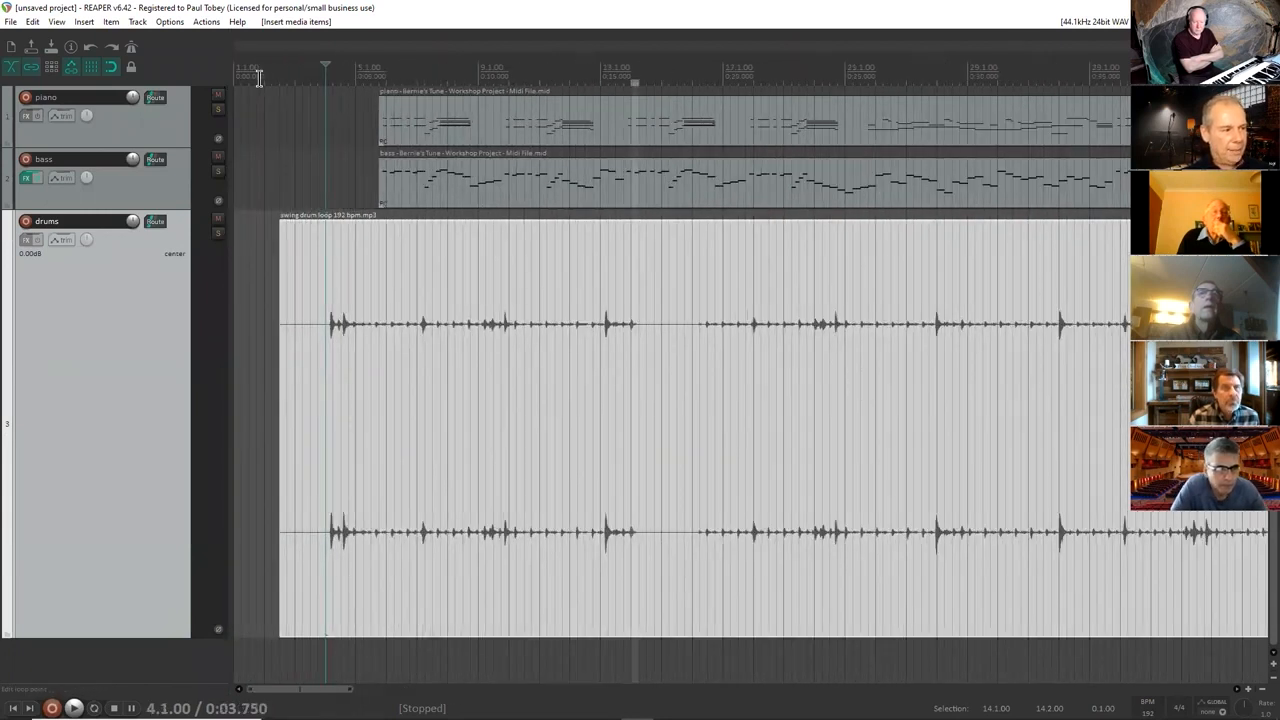
left_click(218, 234)
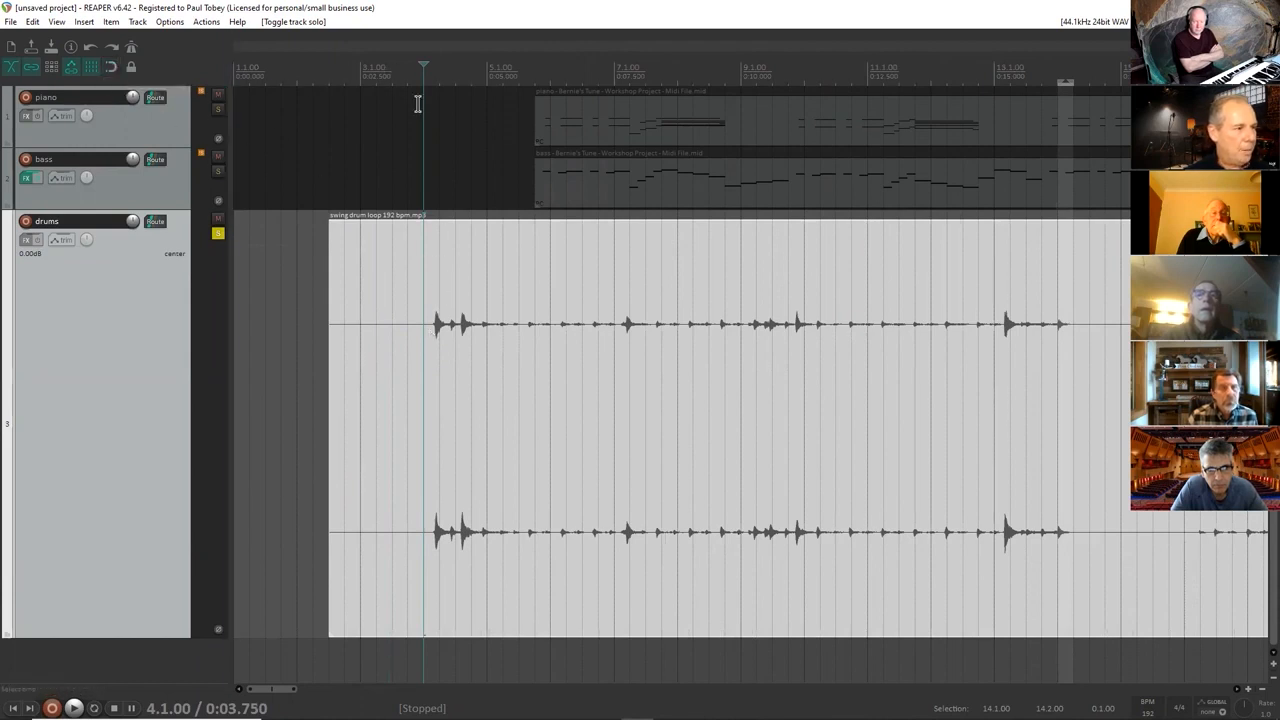
Split the drum loop just before its first hit at 4.1.59 and delete the silent lead-in.
scroll(421, 90, "up", 3)
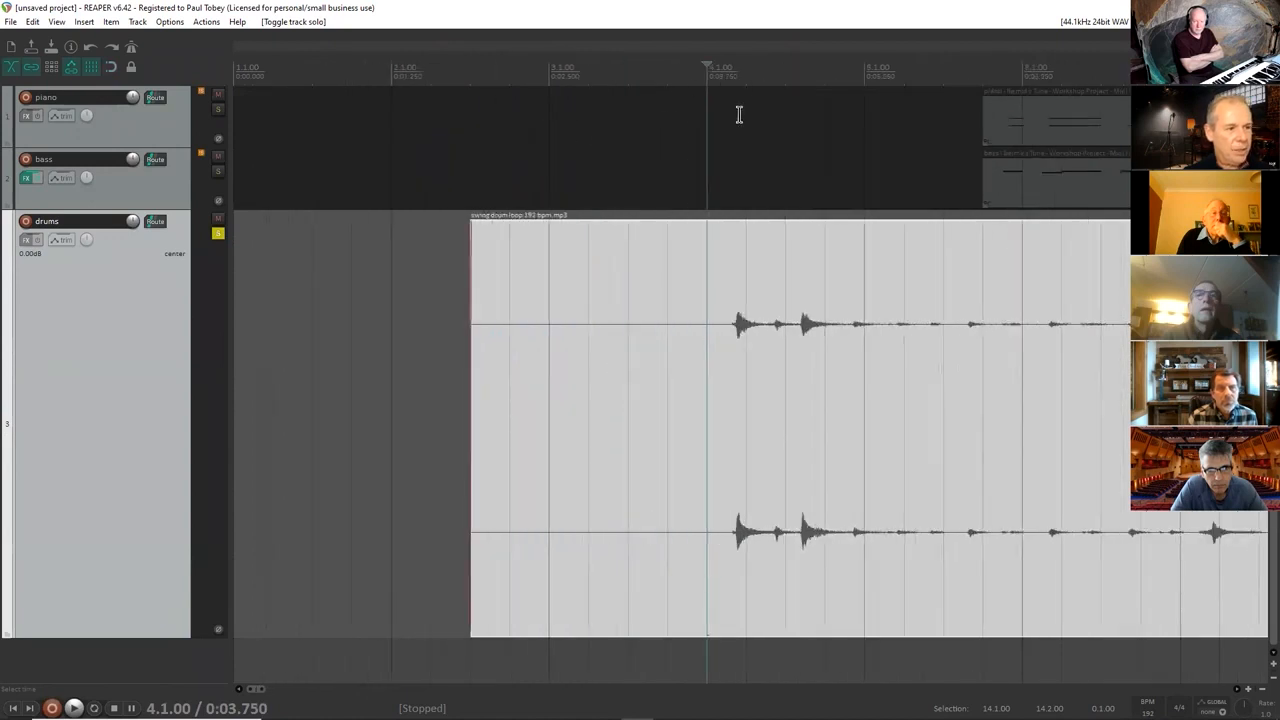
left_click(722, 80)
left_click_drag(722, 66, 728, 66)
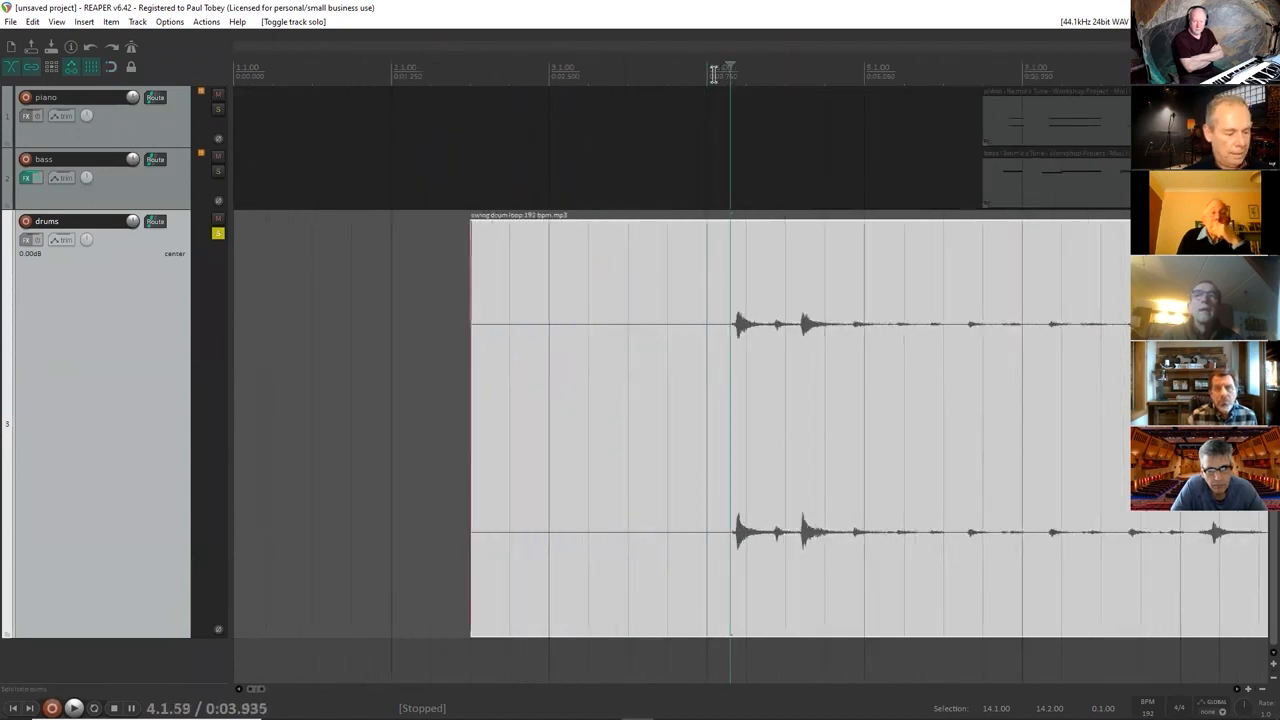
key("s")
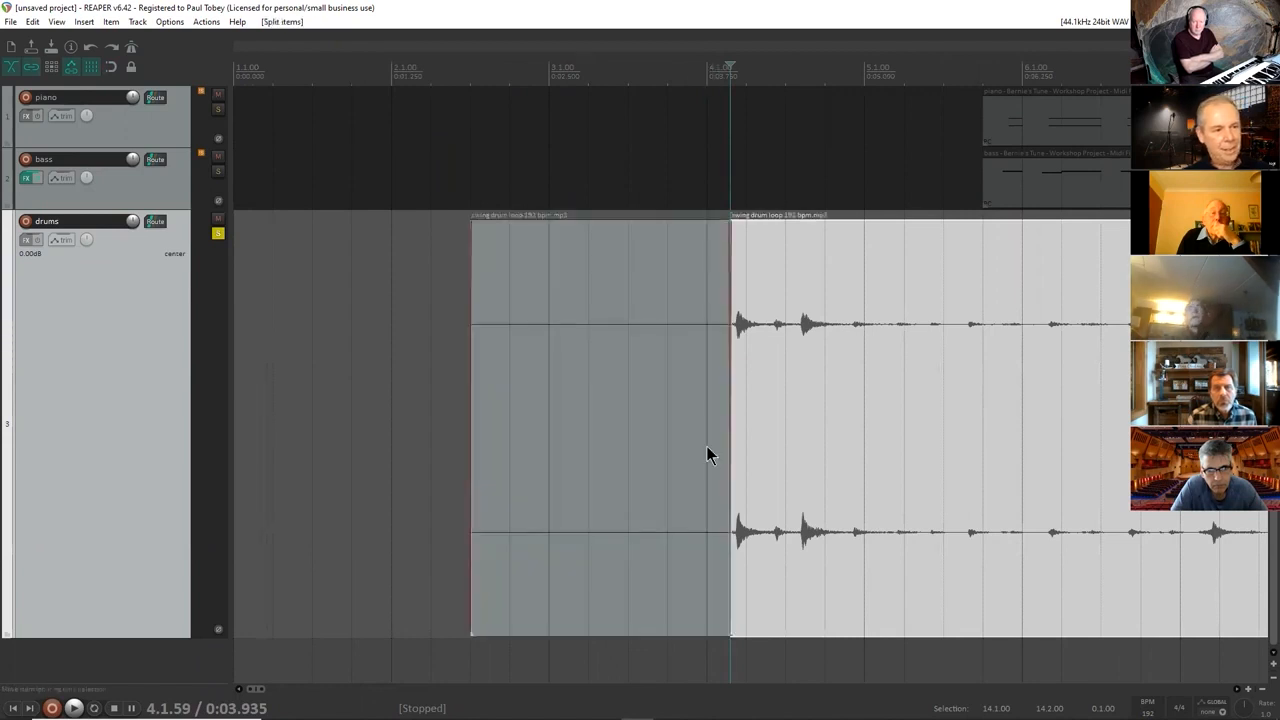
left_click(566, 443)
key("Delete")
Move the trimmed drum loop to start at about bar 6 and audition it.
left_click_drag(783, 483, 1080, 456)
scroll(950, 360, "down", 4)
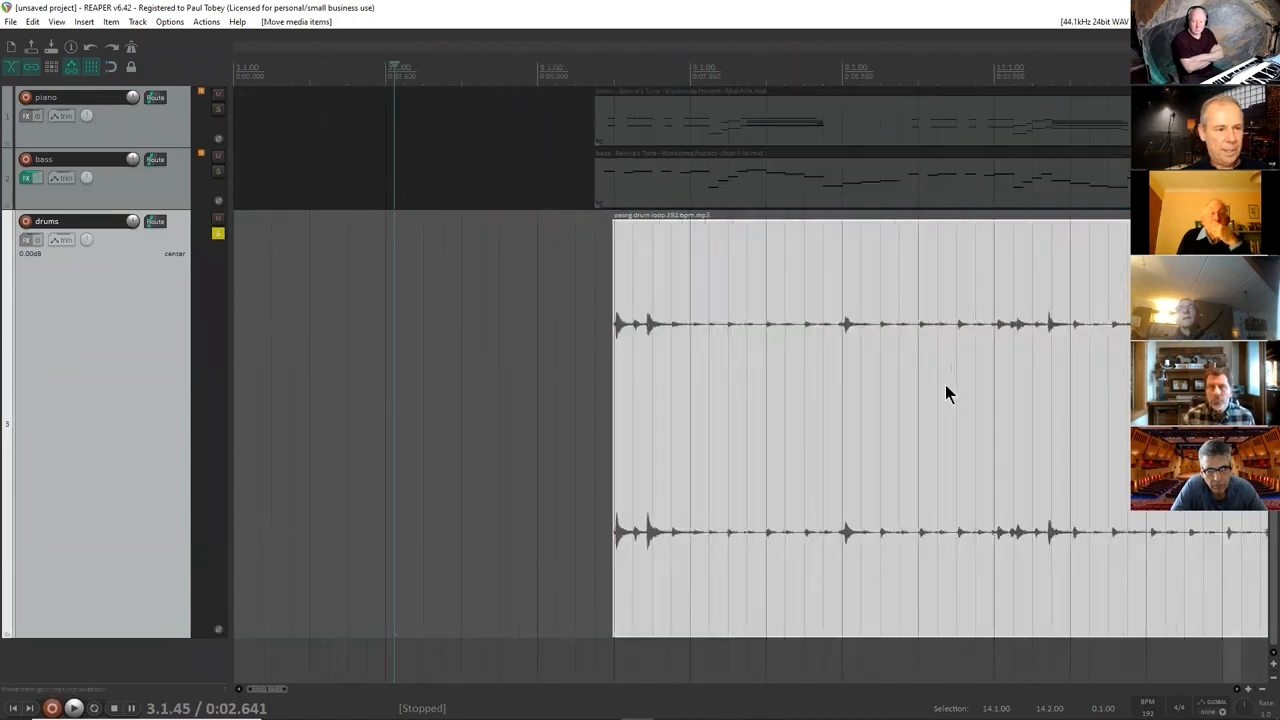
scroll(945, 393, "down", 1)
left_click(531, 72)
key("space")
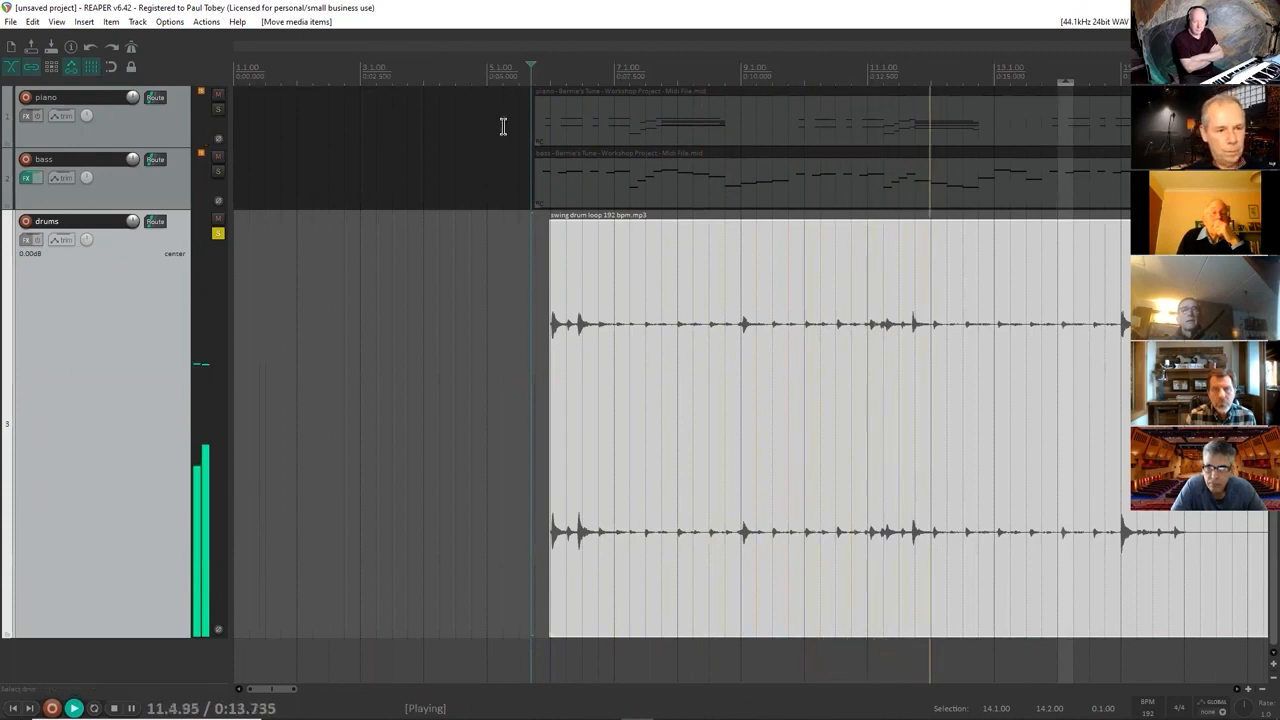
key("space")
Play the drum loop from its start with the metronome enabled to compare their timing.
left_click(548, 80)
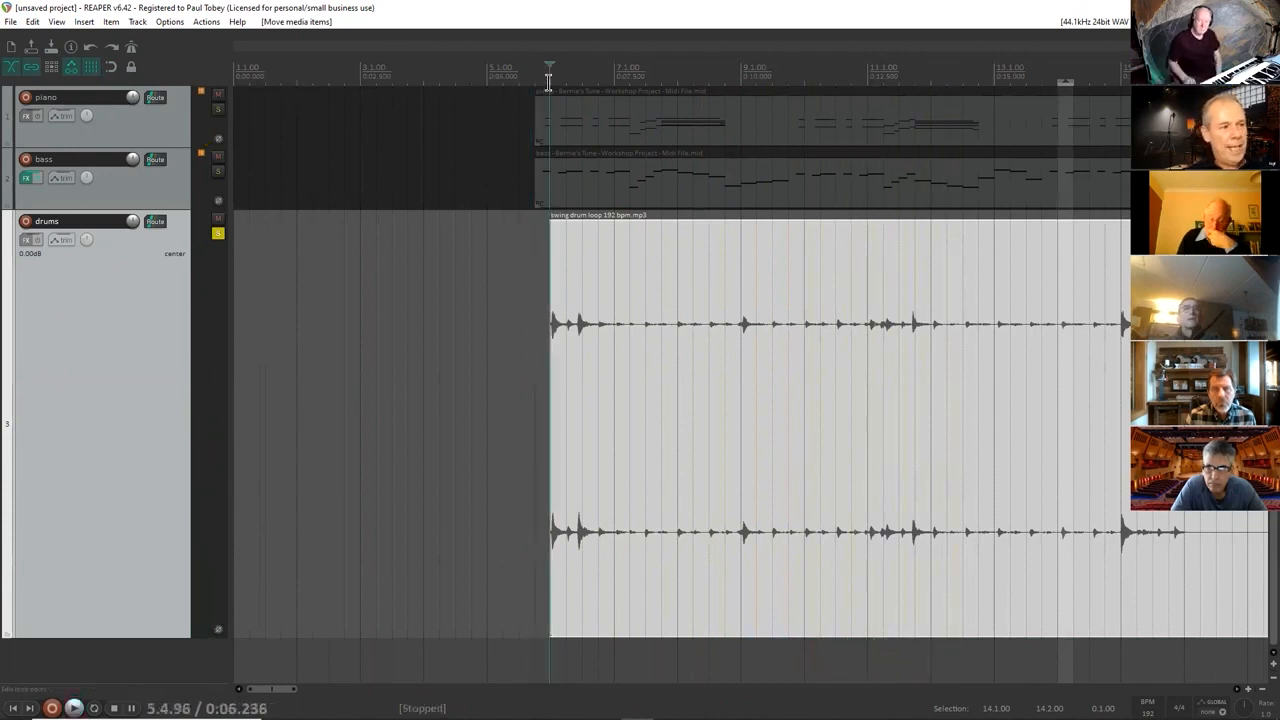
scroll(548, 80, "up", 4)
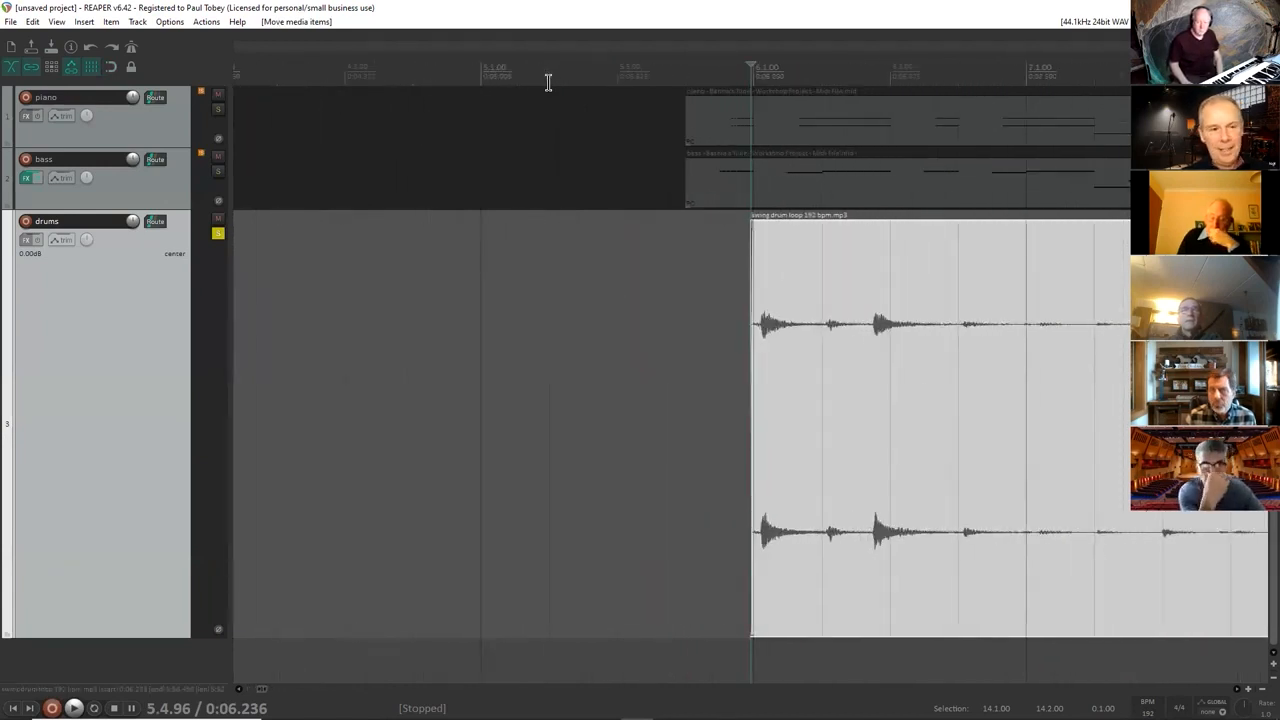
left_click(131, 55)
mouse_move(915, 400)
left_mouse_down()
mouse_move(851, 403)
mouse_move(908, 400)
left_mouse_up()
key("space")
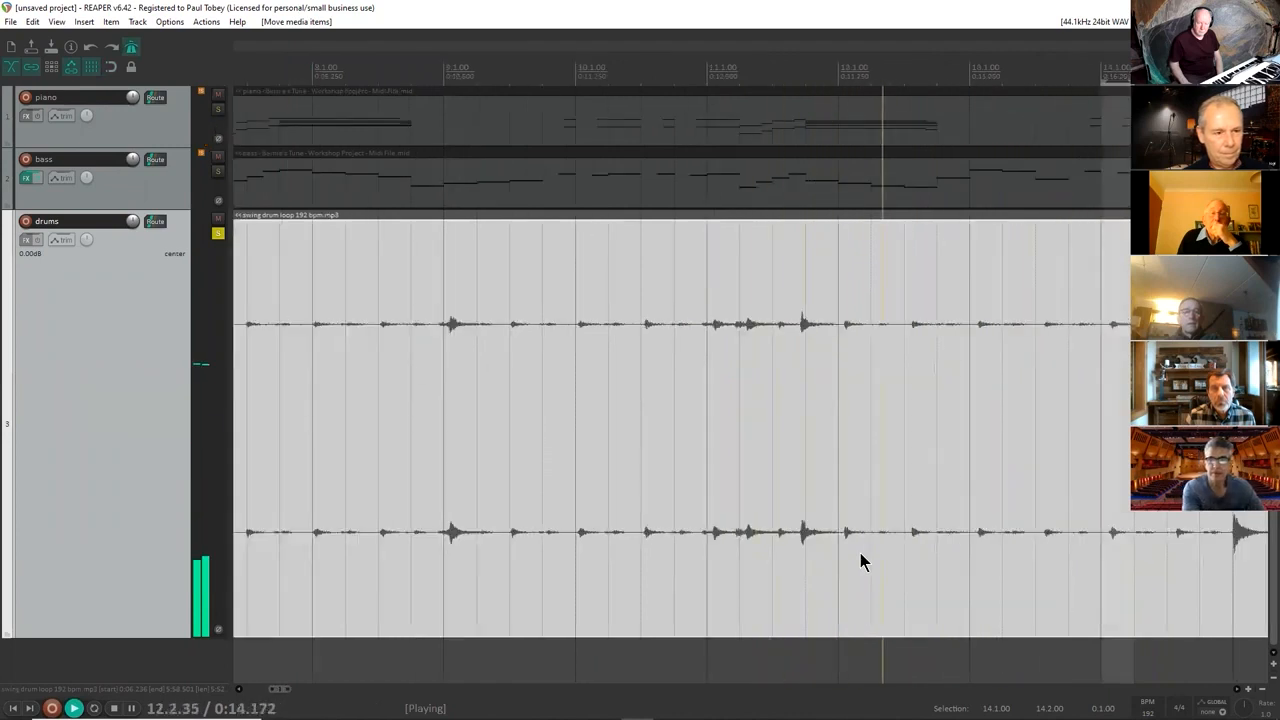
key("space")
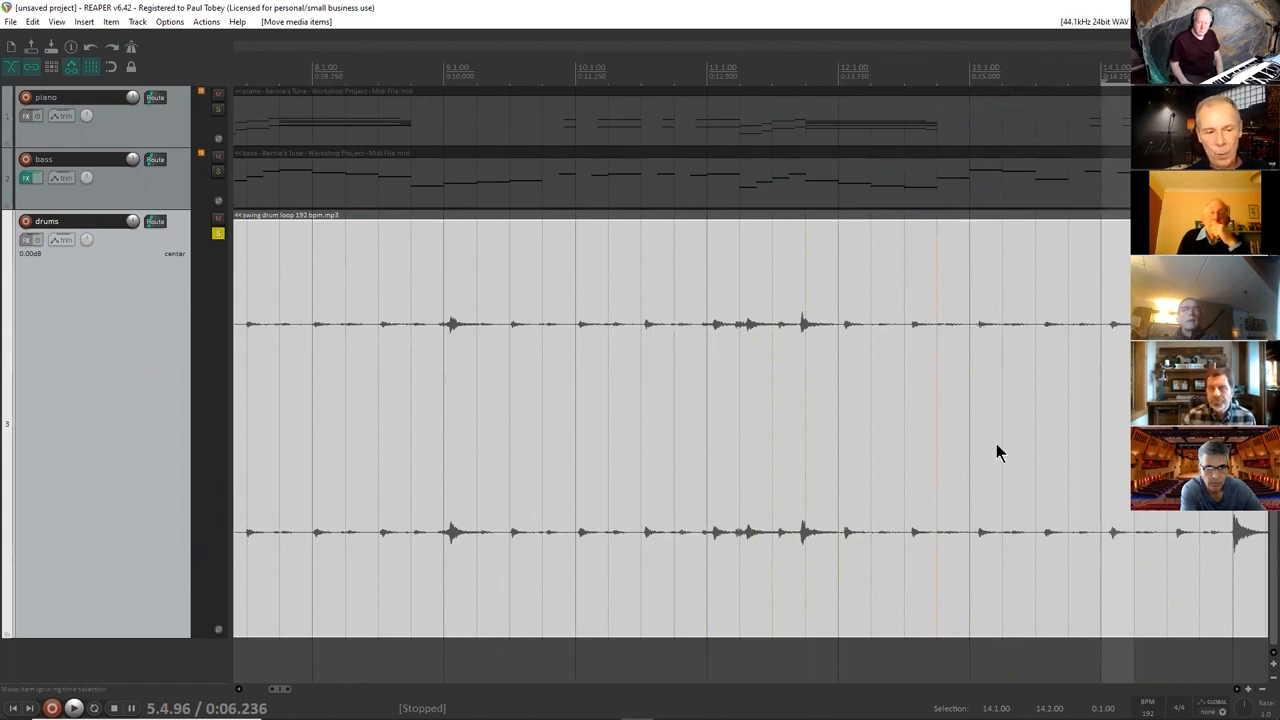
Split the drum loop at 12.4.98, just before bar 13, and delete the part after the split.
left_click(968, 363)
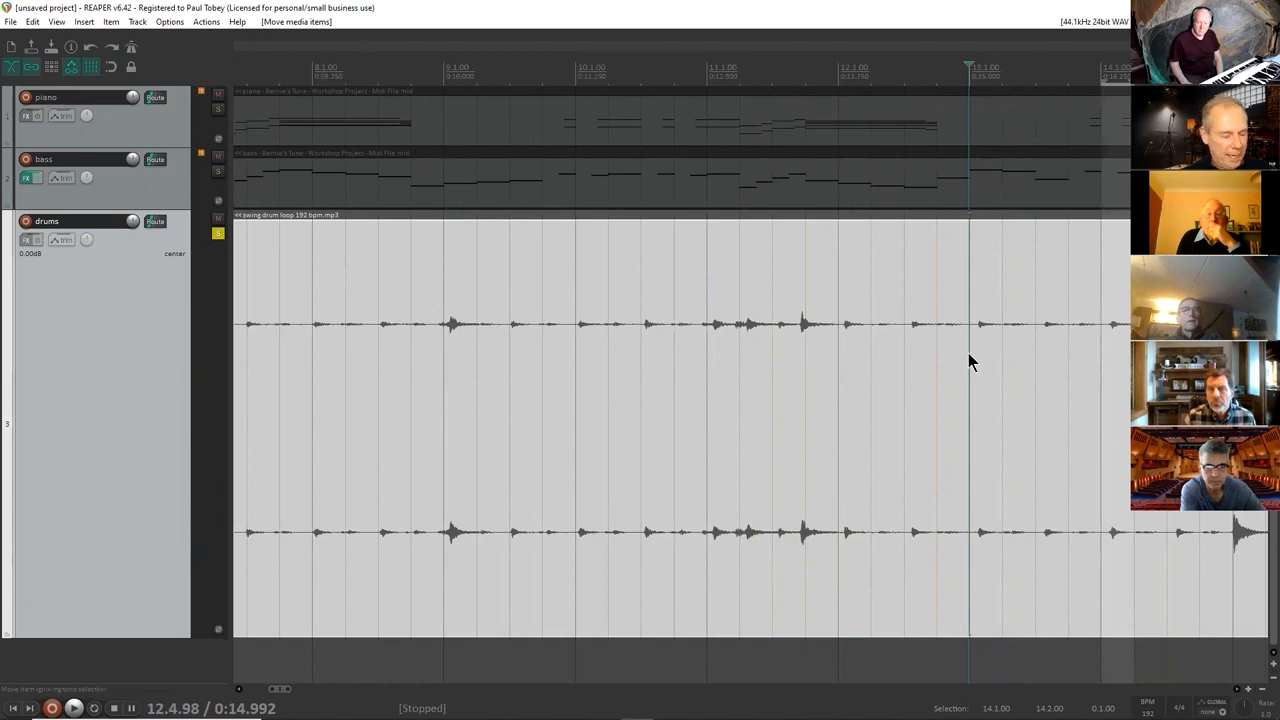
key("s")
left_click(984, 371)
key("Delete")
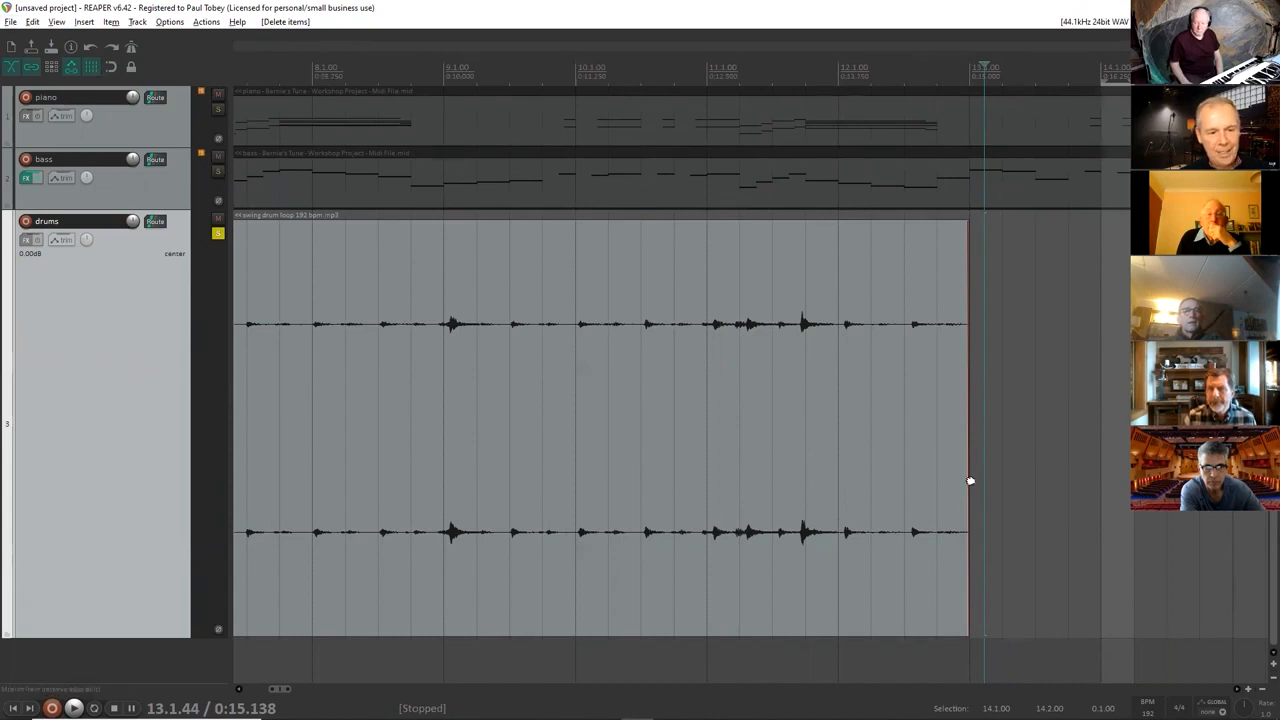
Time-stretch the drum loop's end to about 13.2.38, at a rate of 0.952, and audition it with the metronome.
left_click_drag(970, 481, 1013, 484)
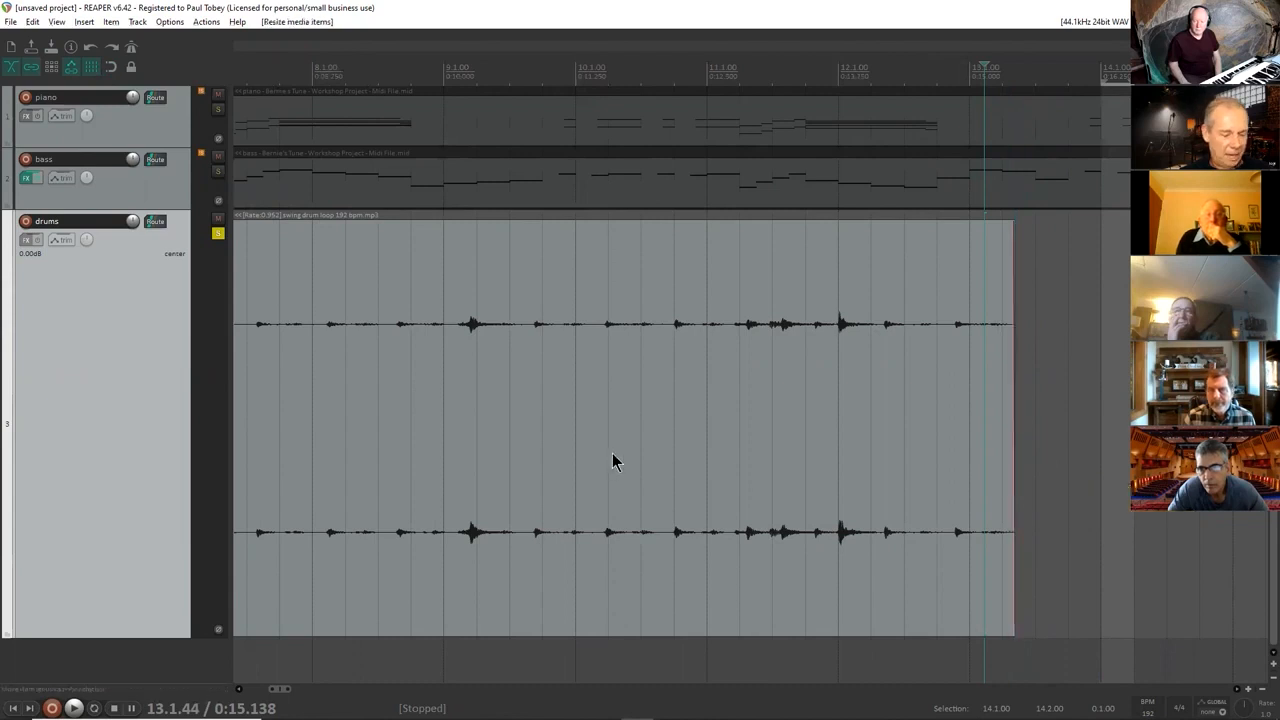
scroll(614, 461, "down", 6)
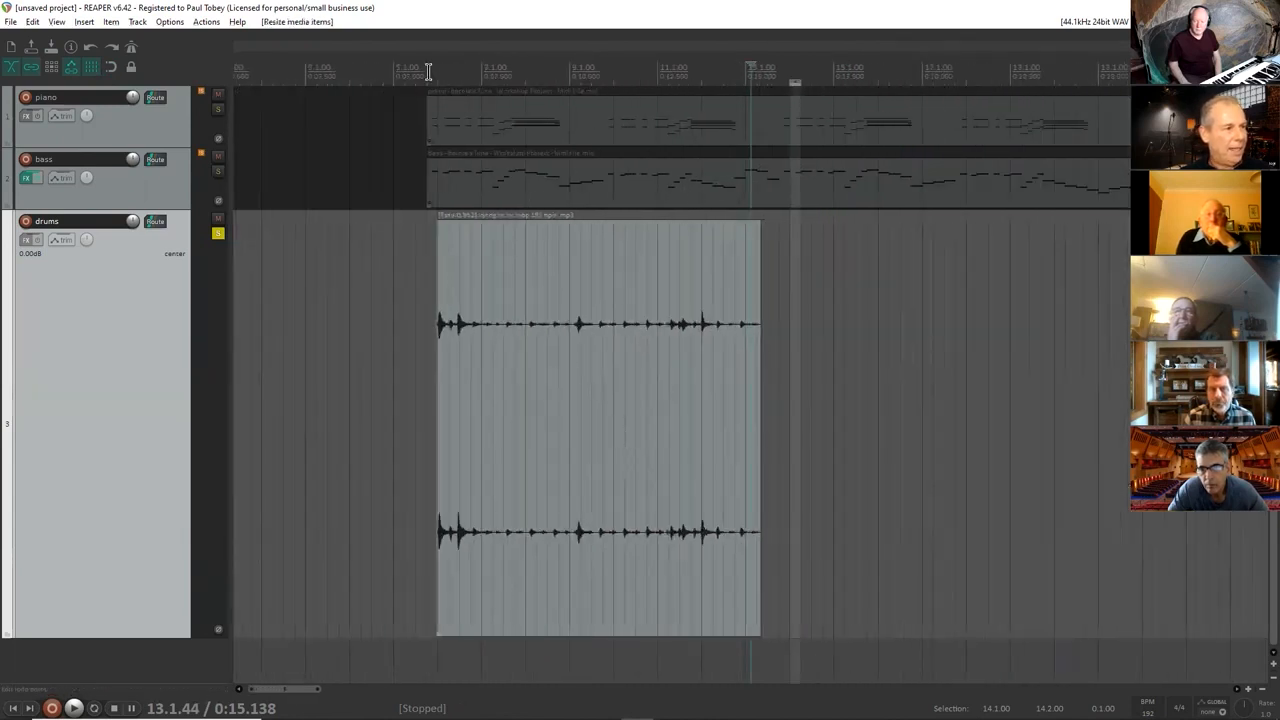
left_click(447, 74)
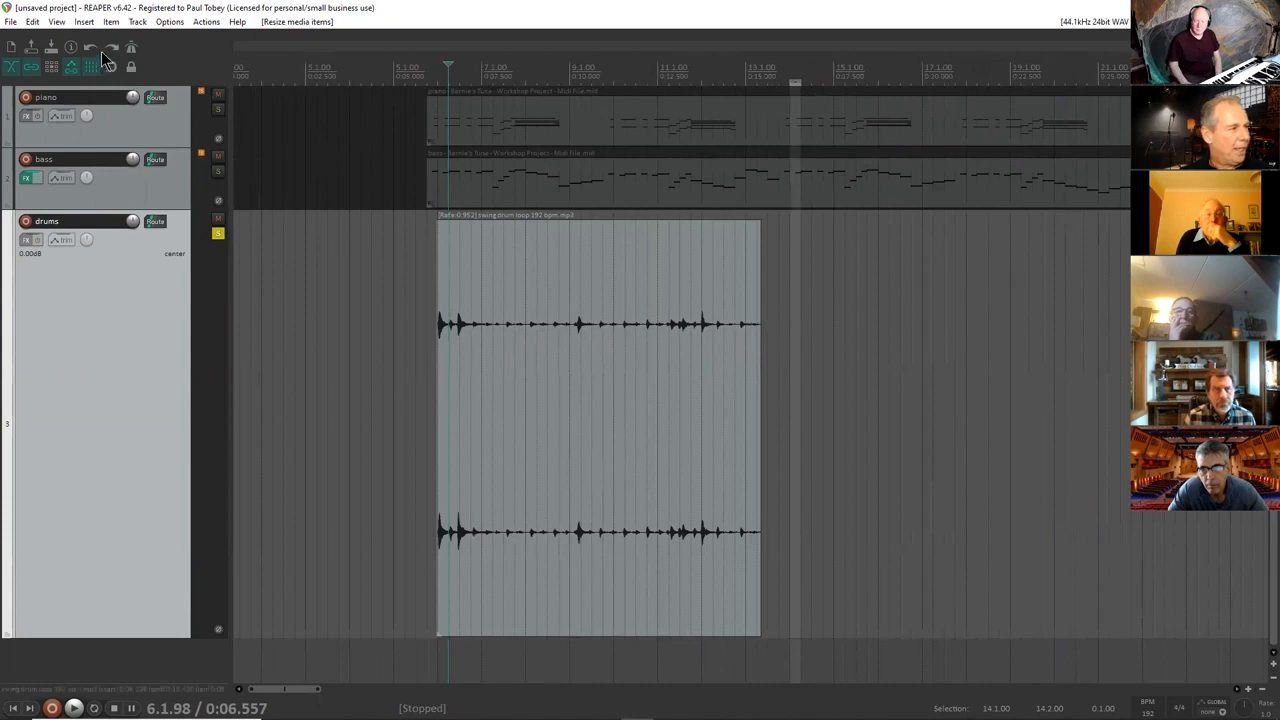
key("space")
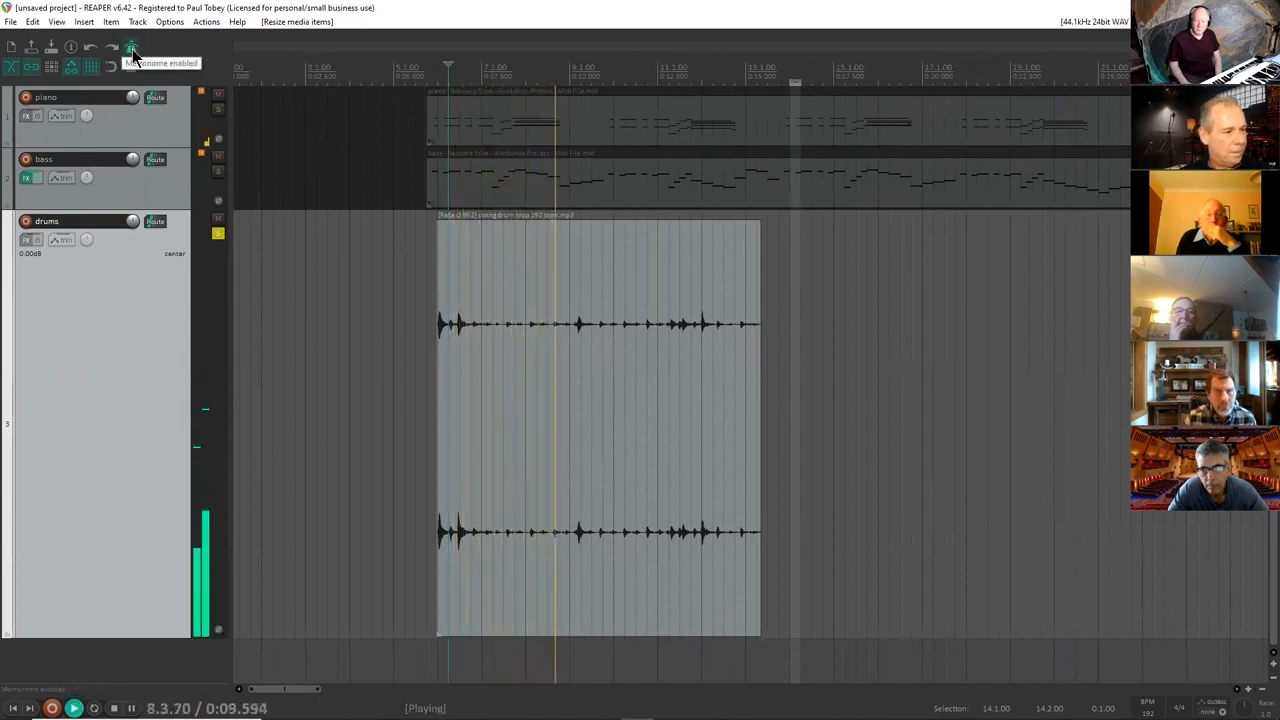
key("space")
Play the stretched drum loop from 7.1.44 and check its hits against the metronome and grid.
left_click(485, 75)
scroll(489, 75, "up", 5)
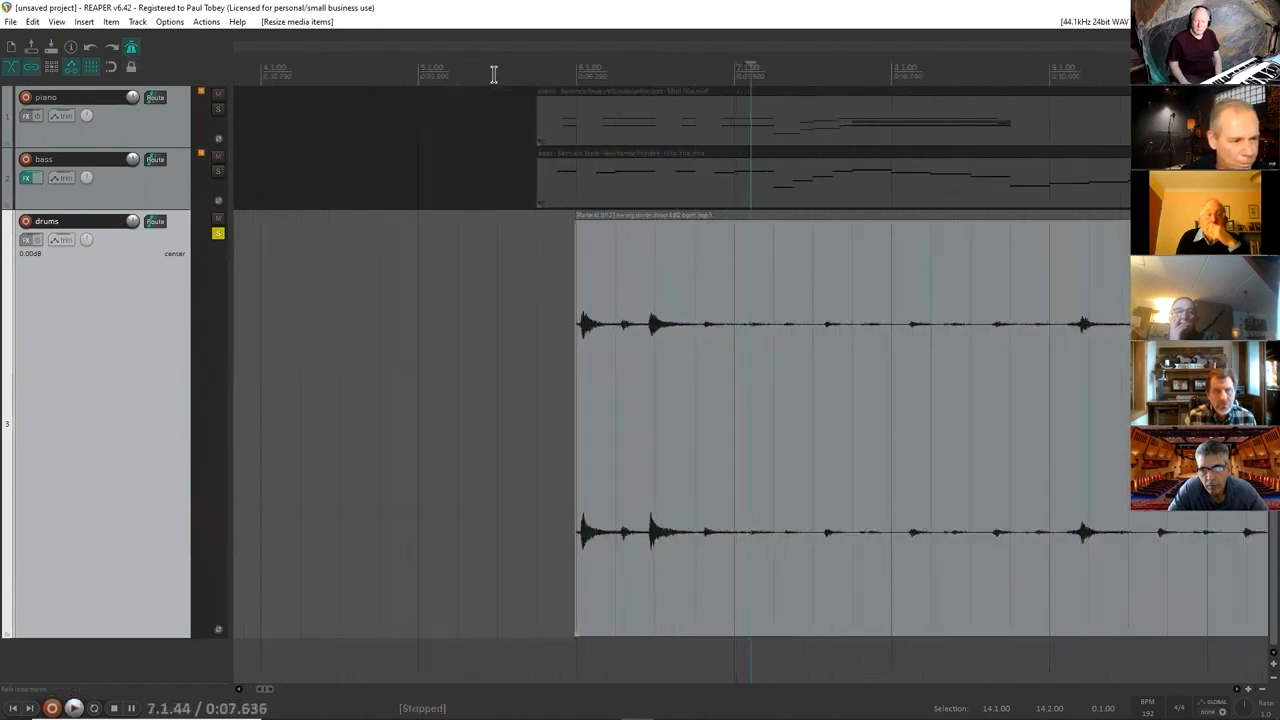
scroll(493, 75, "up", 2)
key("space")
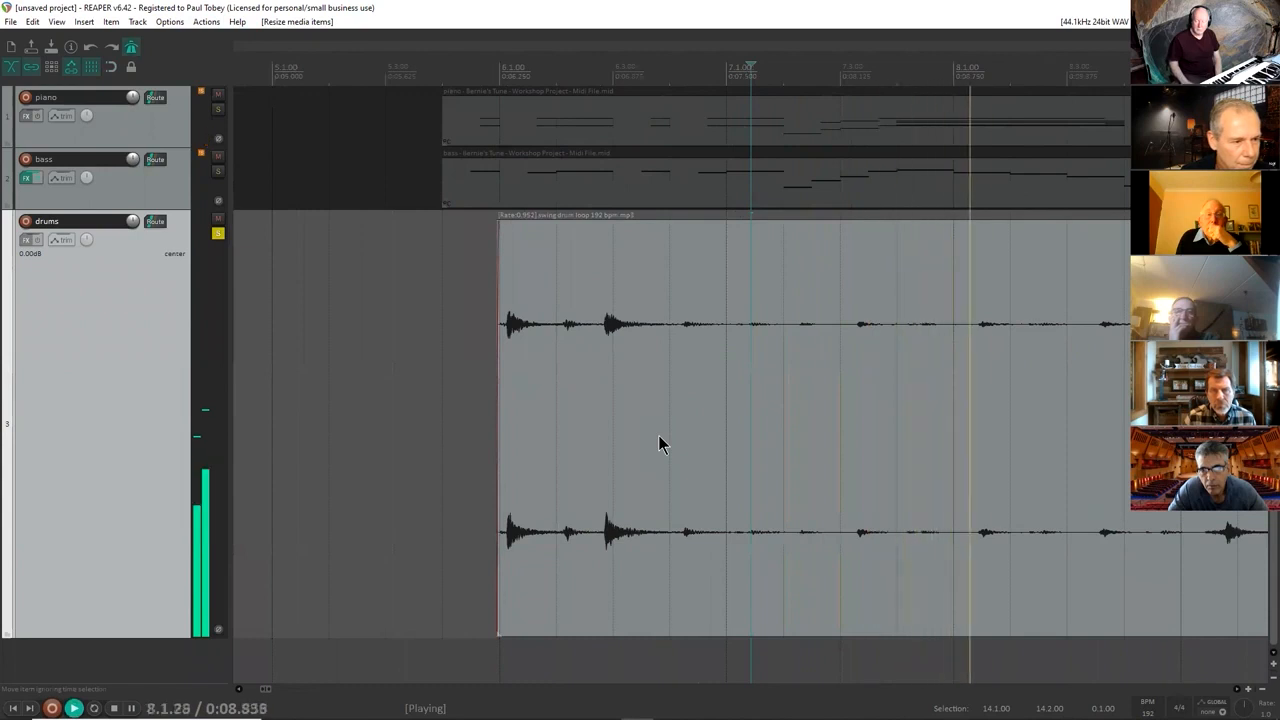
key("space")
Slip the drum loop's contents slightly earlier within the item to match the grid, and play it with the metronome.
left_click(785, 421)
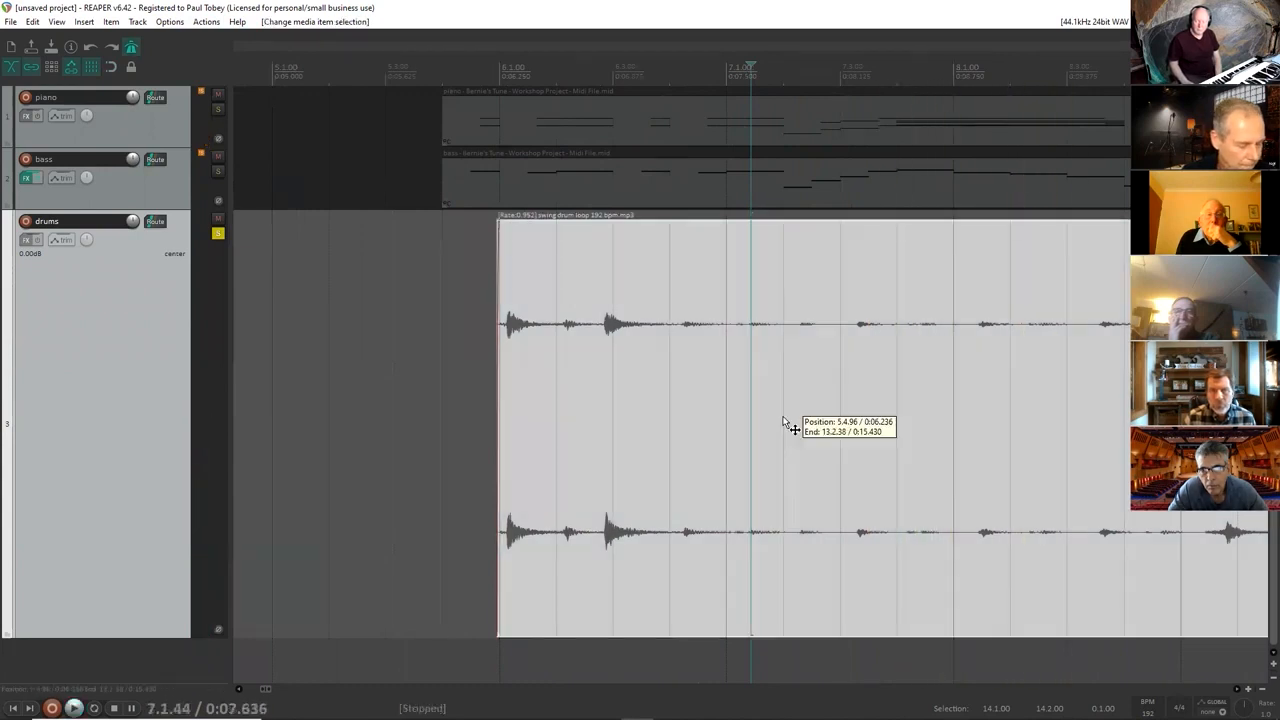
left_click_drag(785, 421, 755, 430)
key("space")
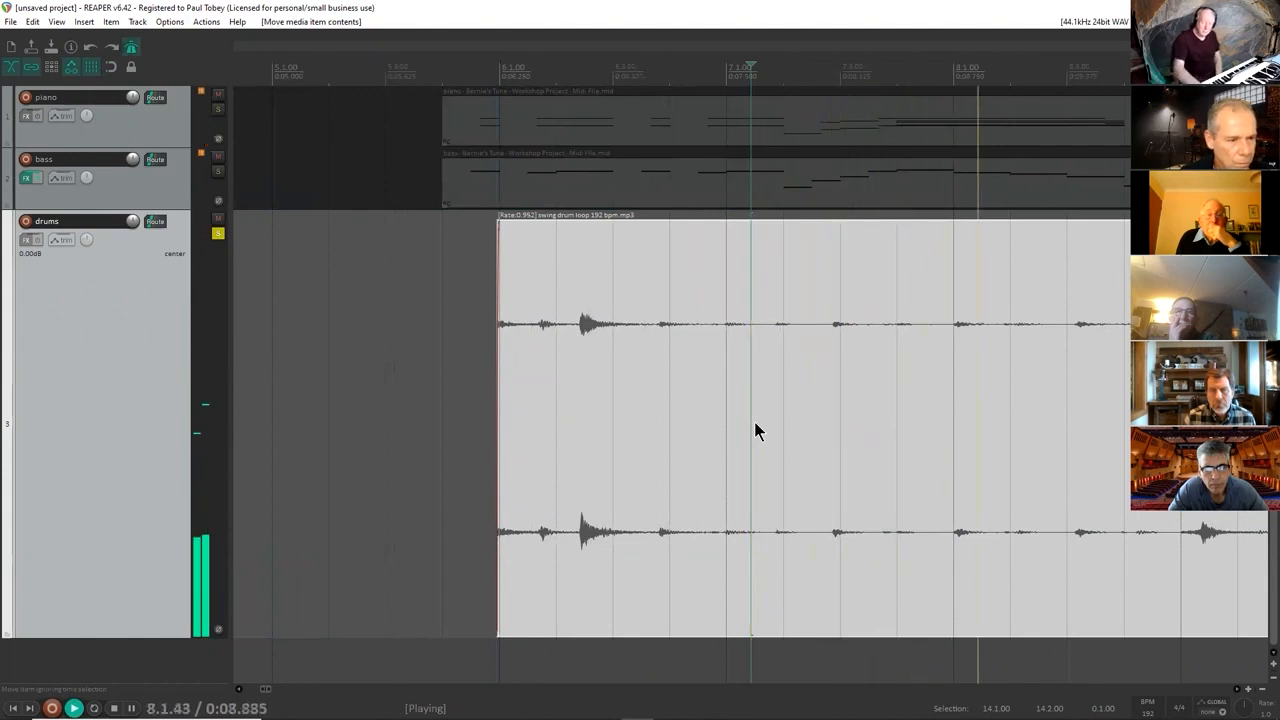
Time-stretch the drum loop's end slightly earlier, at a rate of 0.978, and audition it with the metronome.
scroll(755, 425, "down", 3)
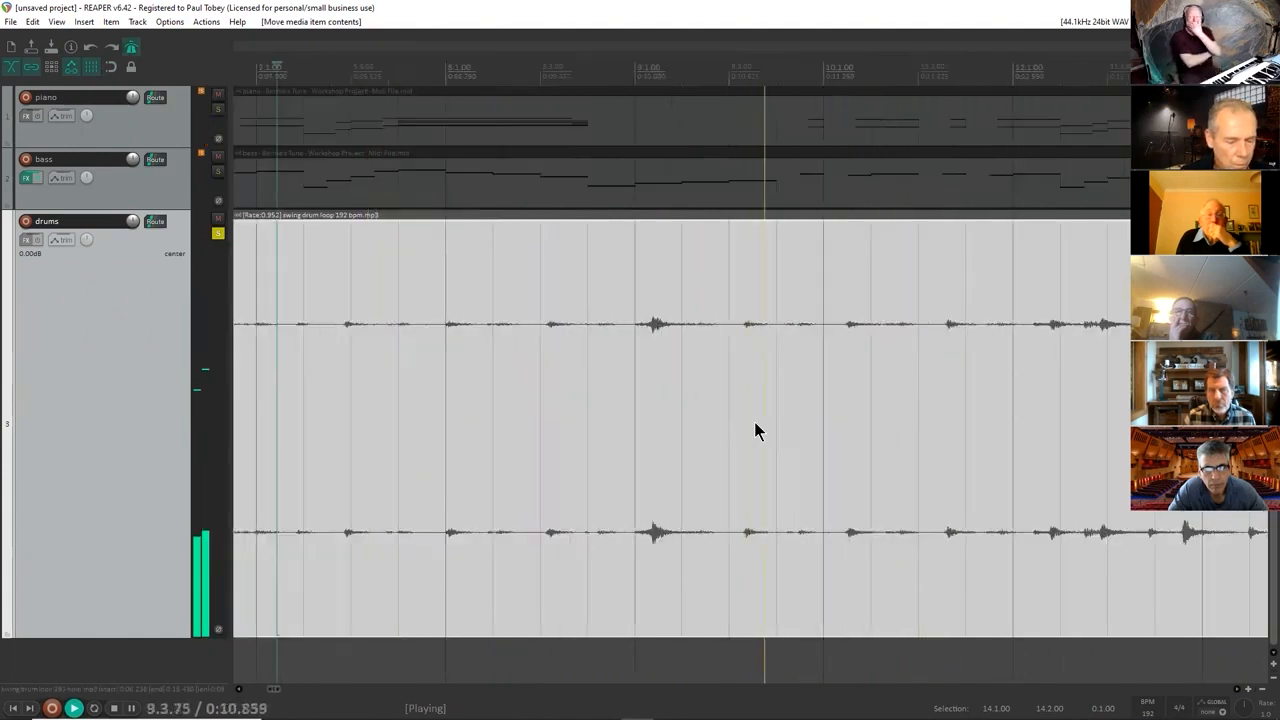
scroll(755, 425, "down", 2)
key("space")
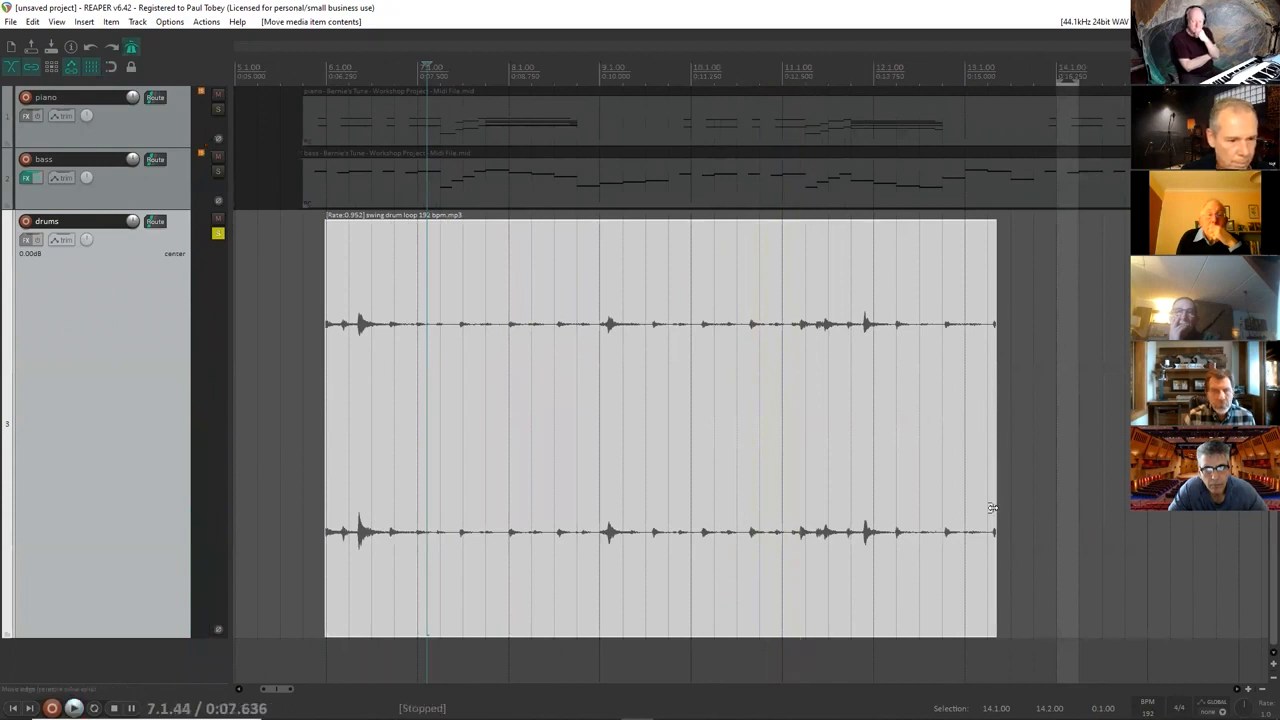
left_click_drag(996, 505, 979, 508)
key("space")
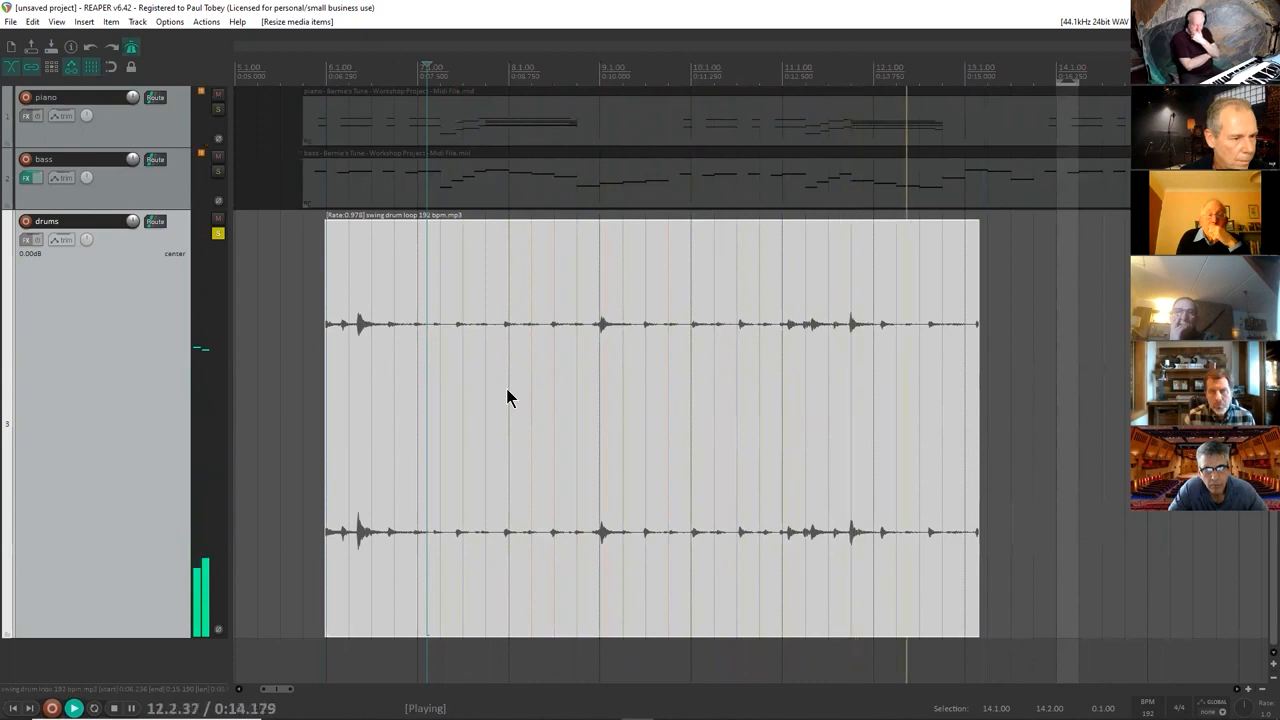
key("space")
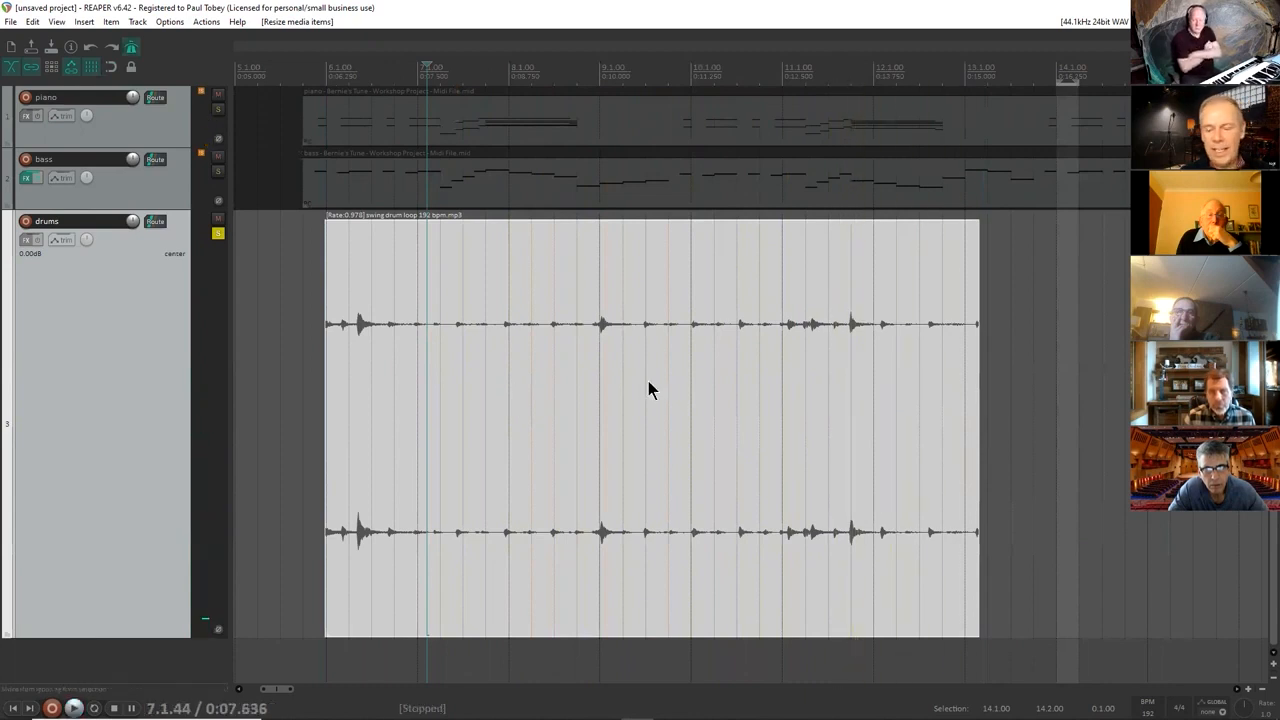
Extend the drum loop's end to cover the length of the song and place the edit cursor at 34.1.97.
scroll(490, 200, "down", 6)
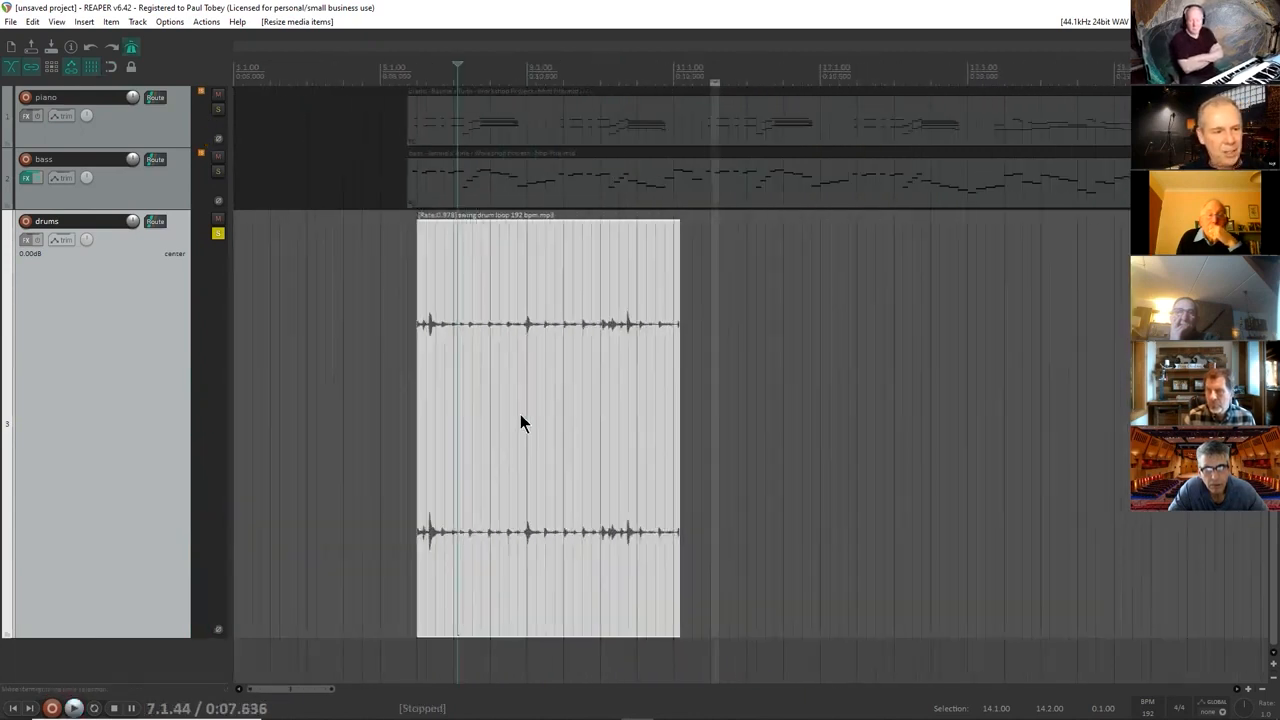
left_click_drag(601, 410, 1255, 410)
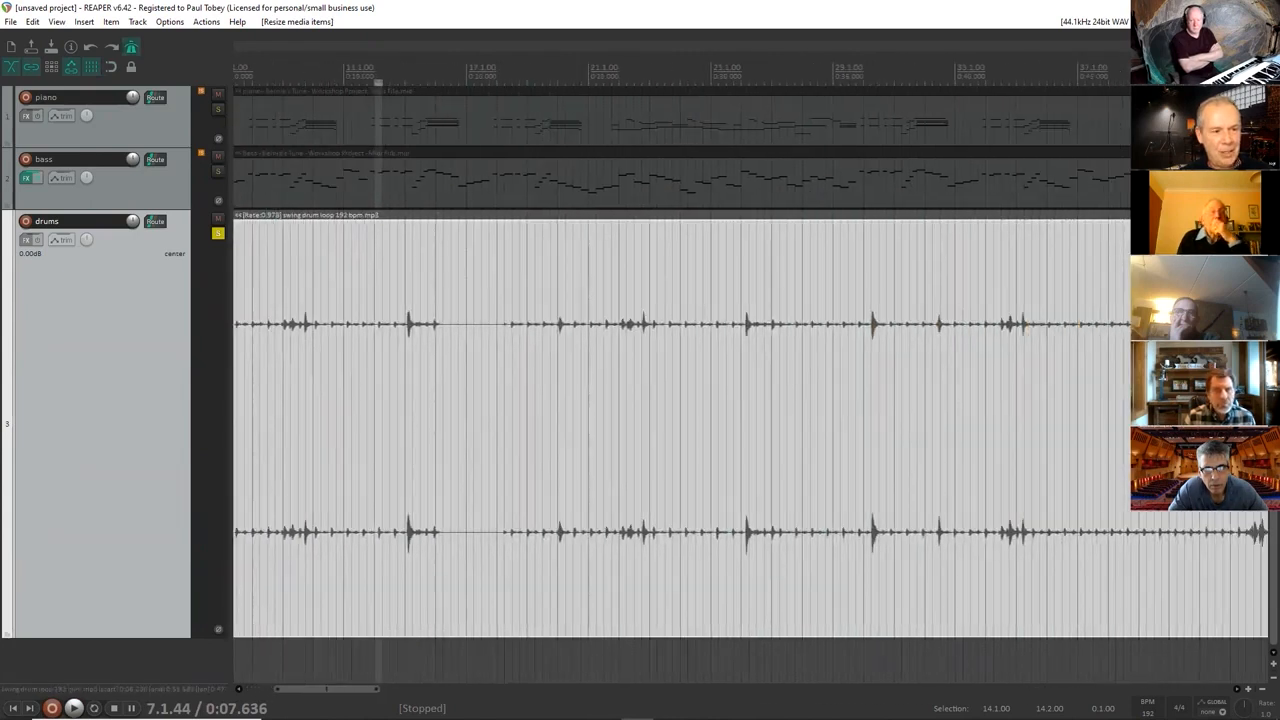
left_click(992, 80)
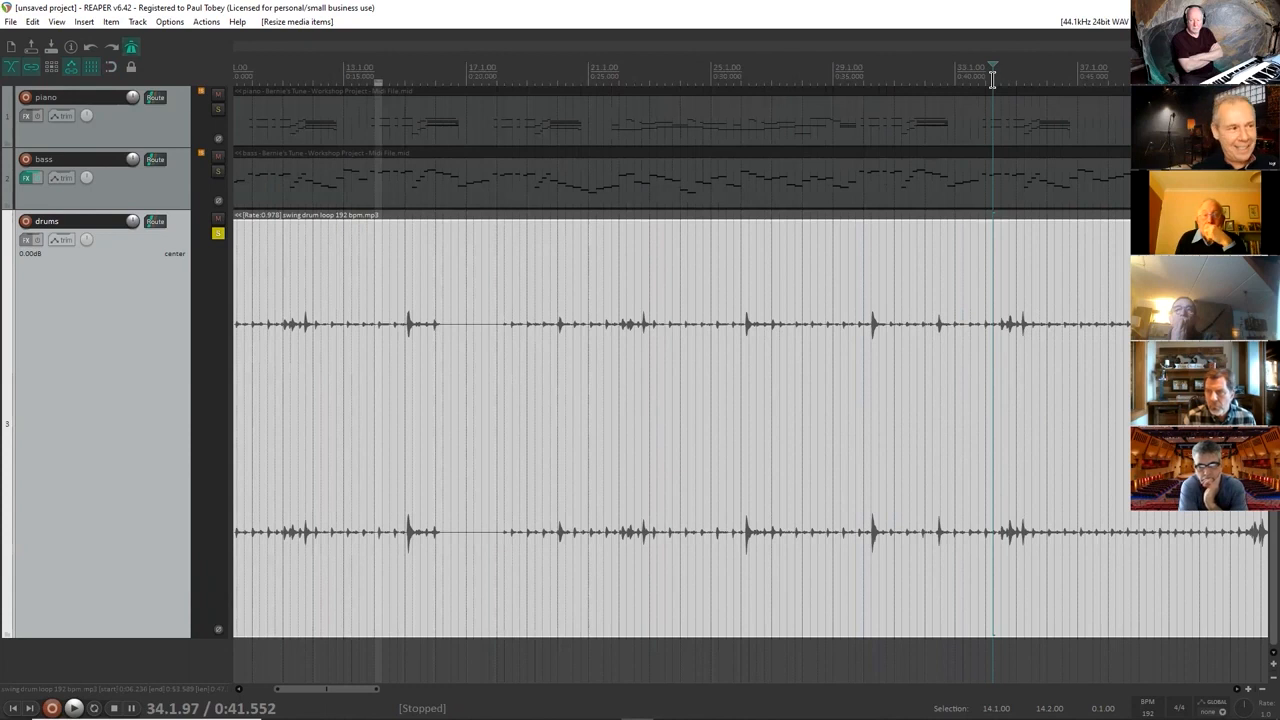
left_click(10, 22)
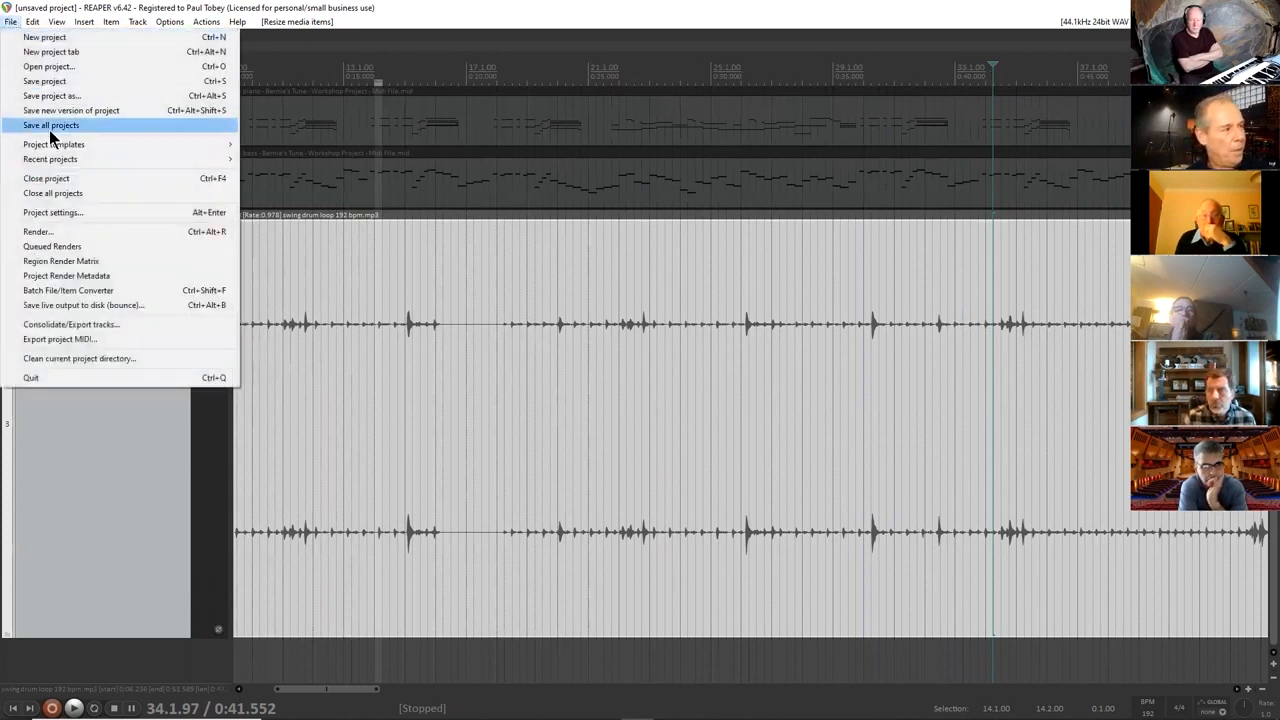
left_click(52, 66)
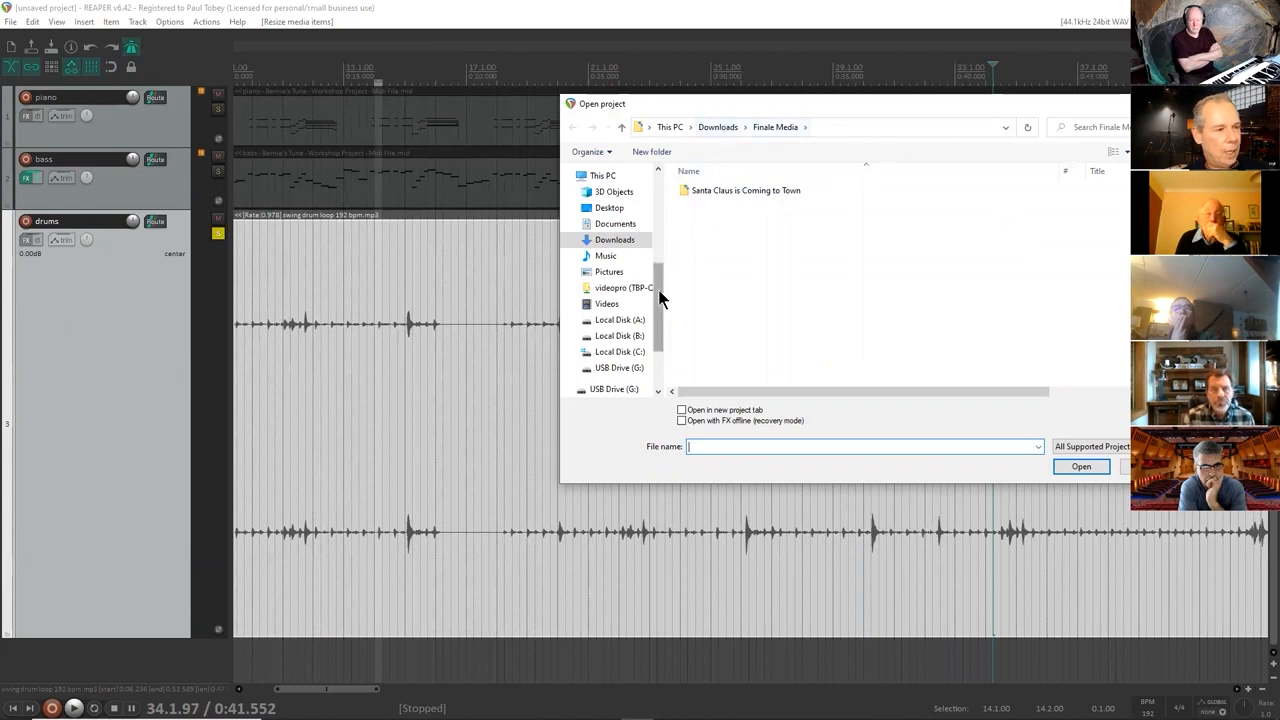
left_click(1148, 467)
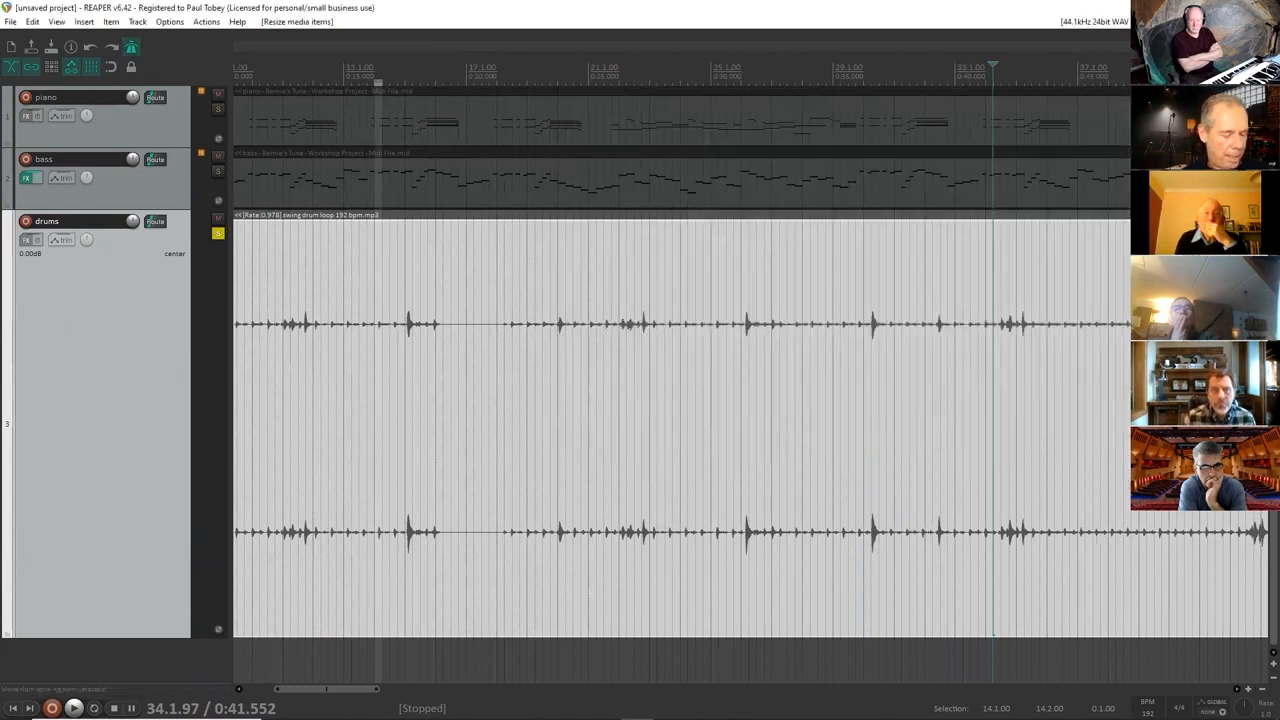
Open the recent project Bernie's Tune.rpp from the Reaper Media folder without saving the current project.
left_click(11, 21)
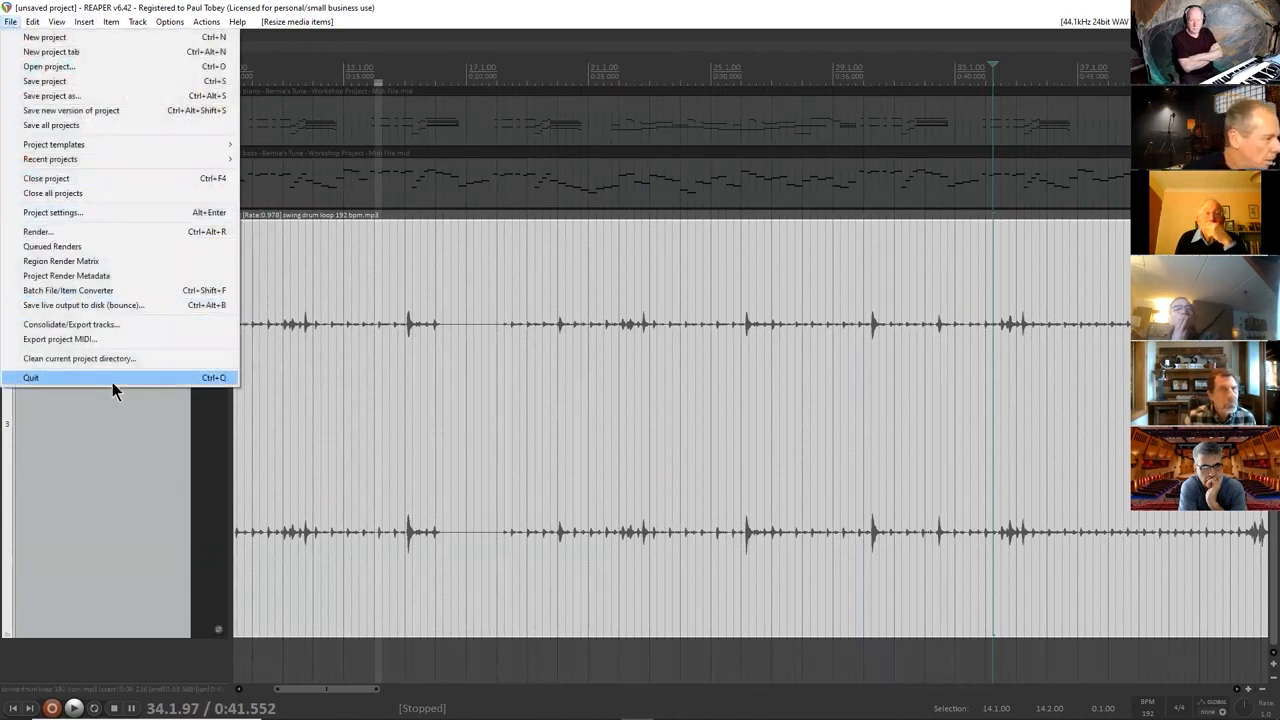
mouse_move(112, 158)
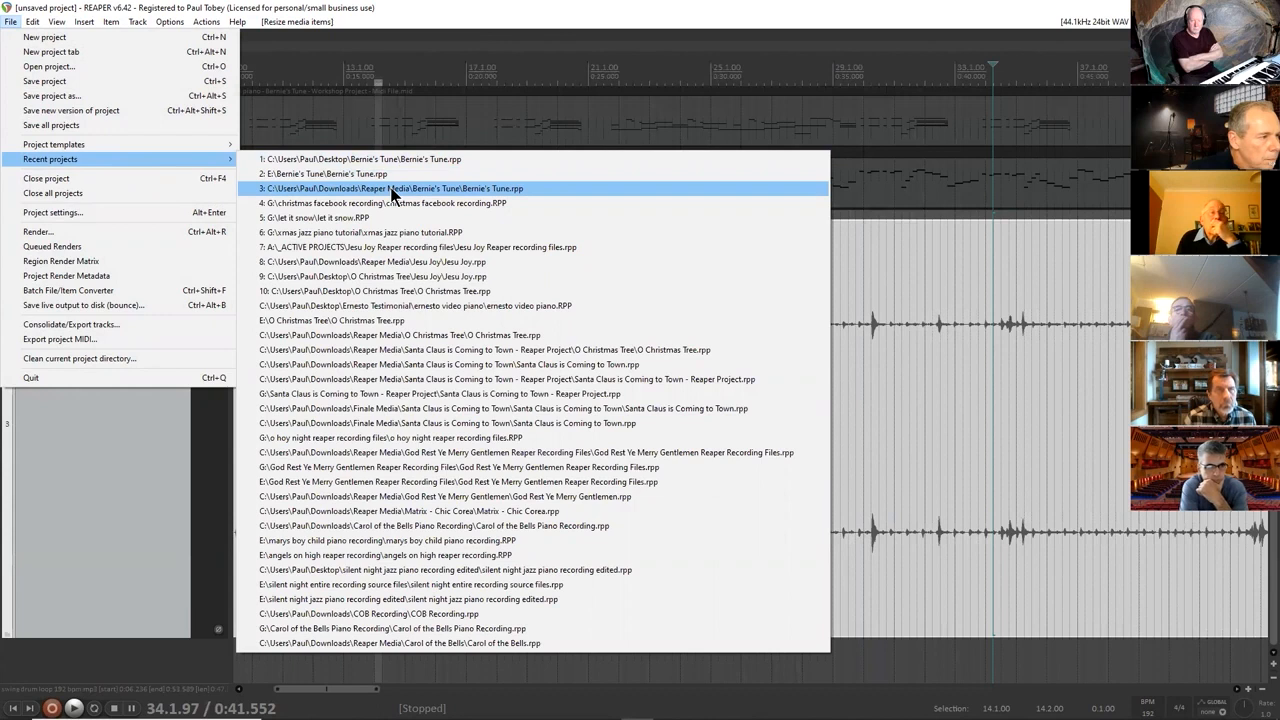
left_click(391, 189)
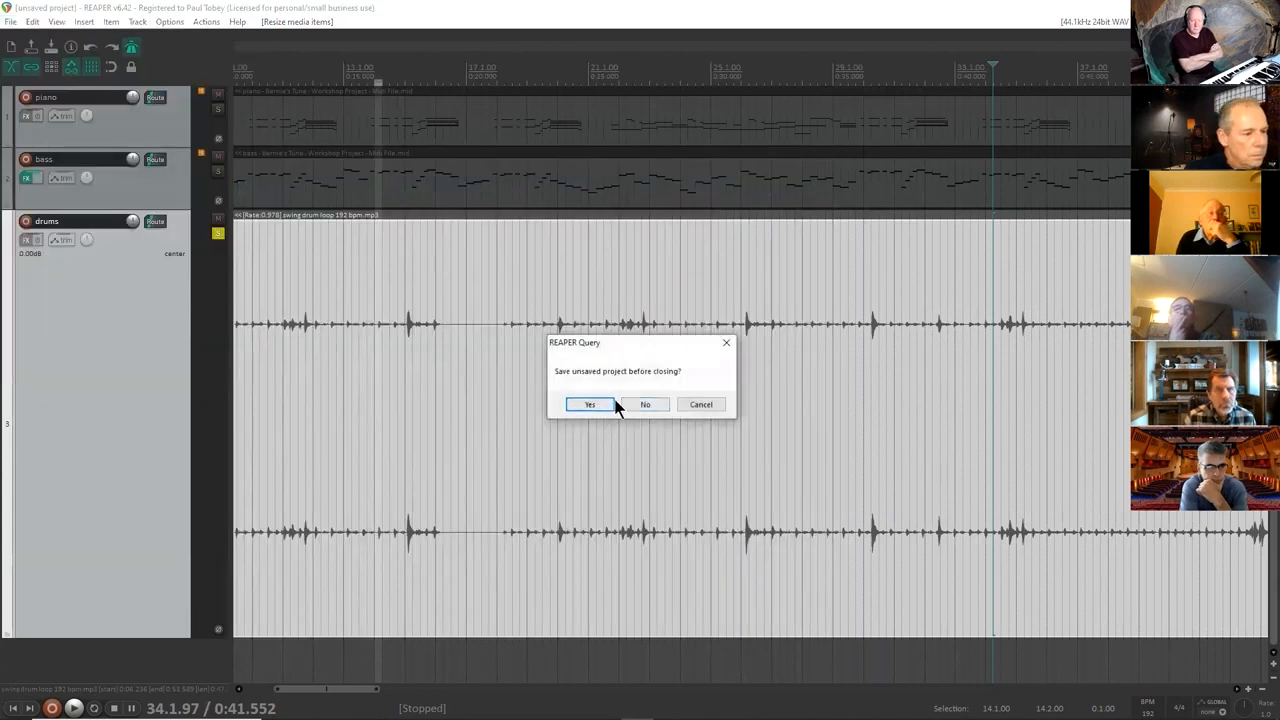
left_click(643, 404)
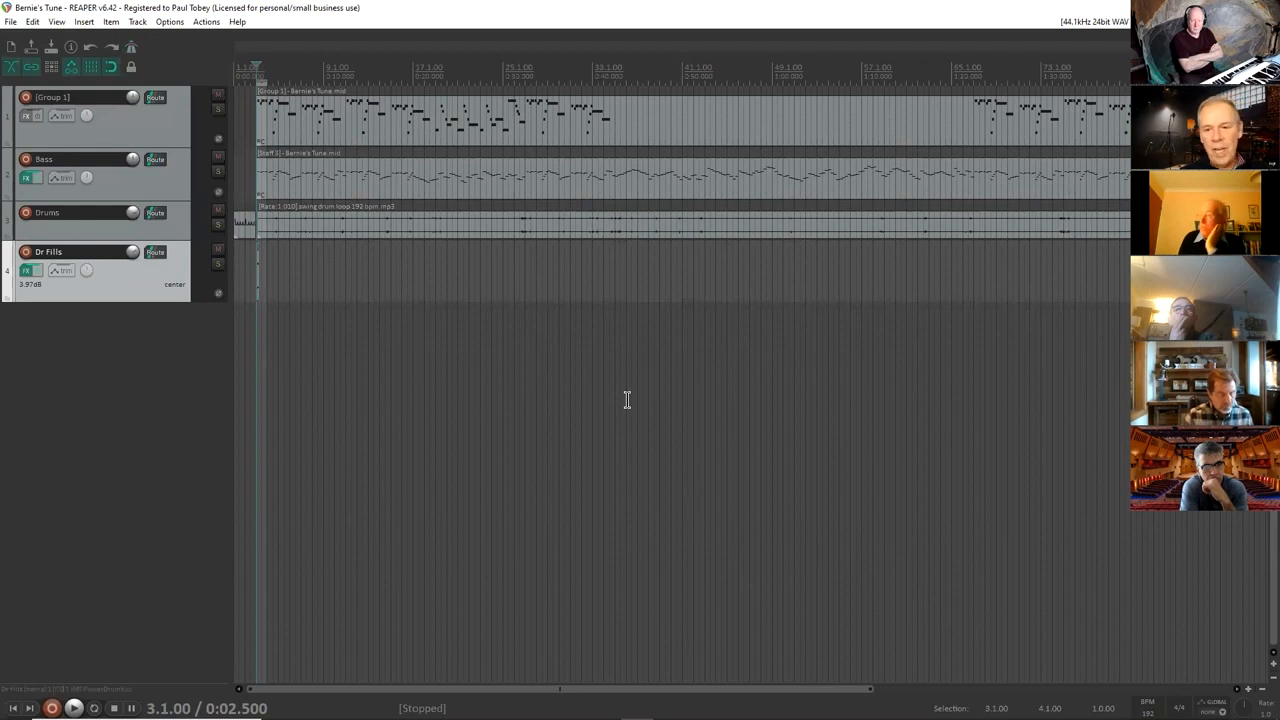
Move the Group 1 track below the Bass track and rename it Bass.
scroll(627, 400, "up", 10)
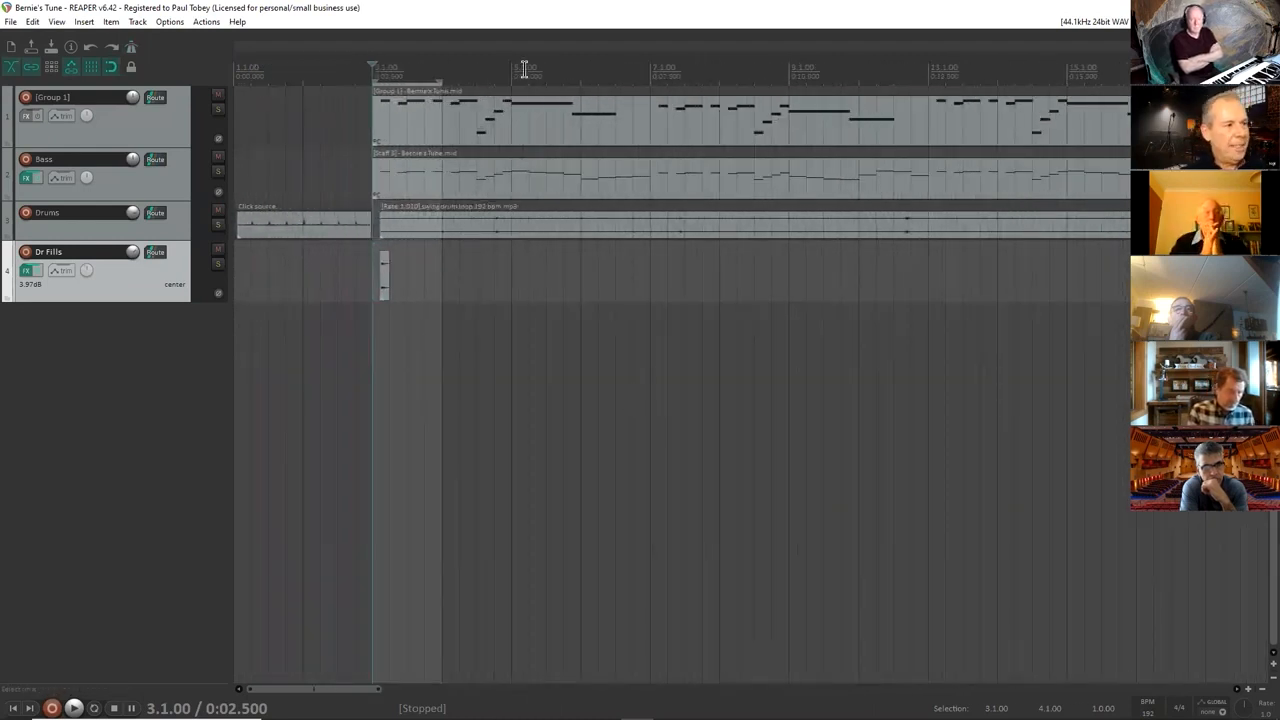
left_click_drag(166, 113, 166, 191)
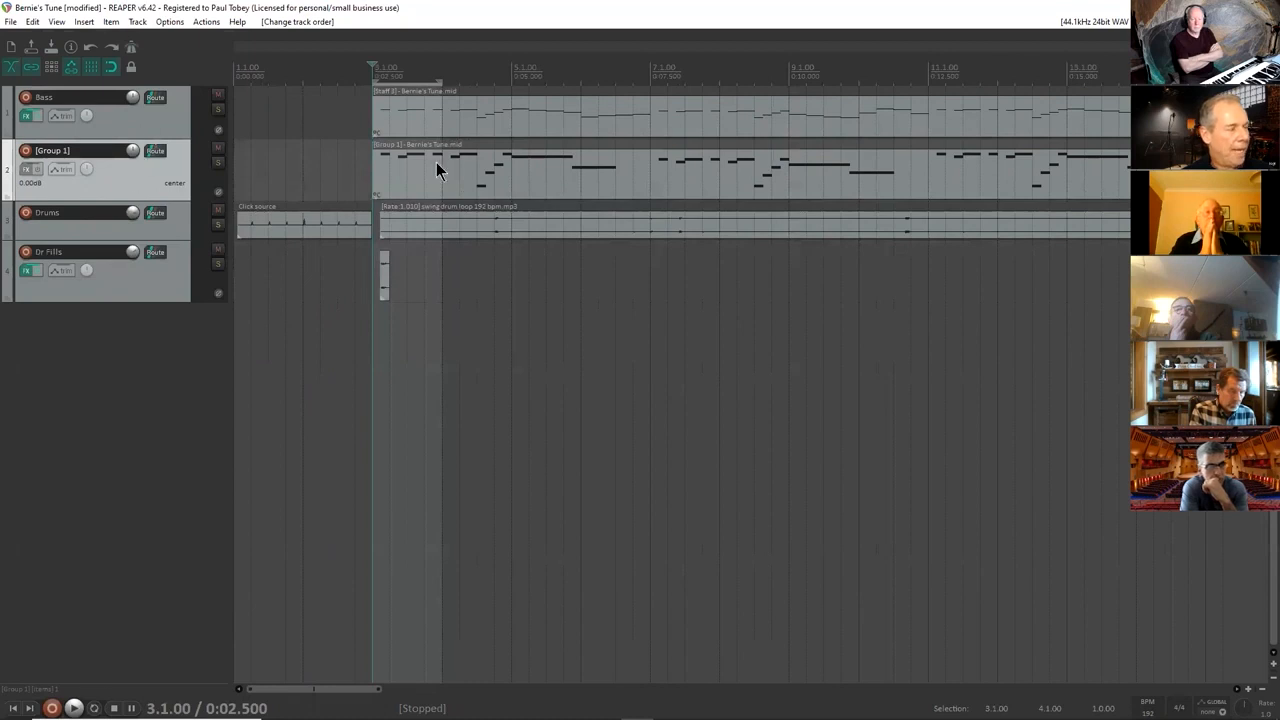
double_click(96, 150)
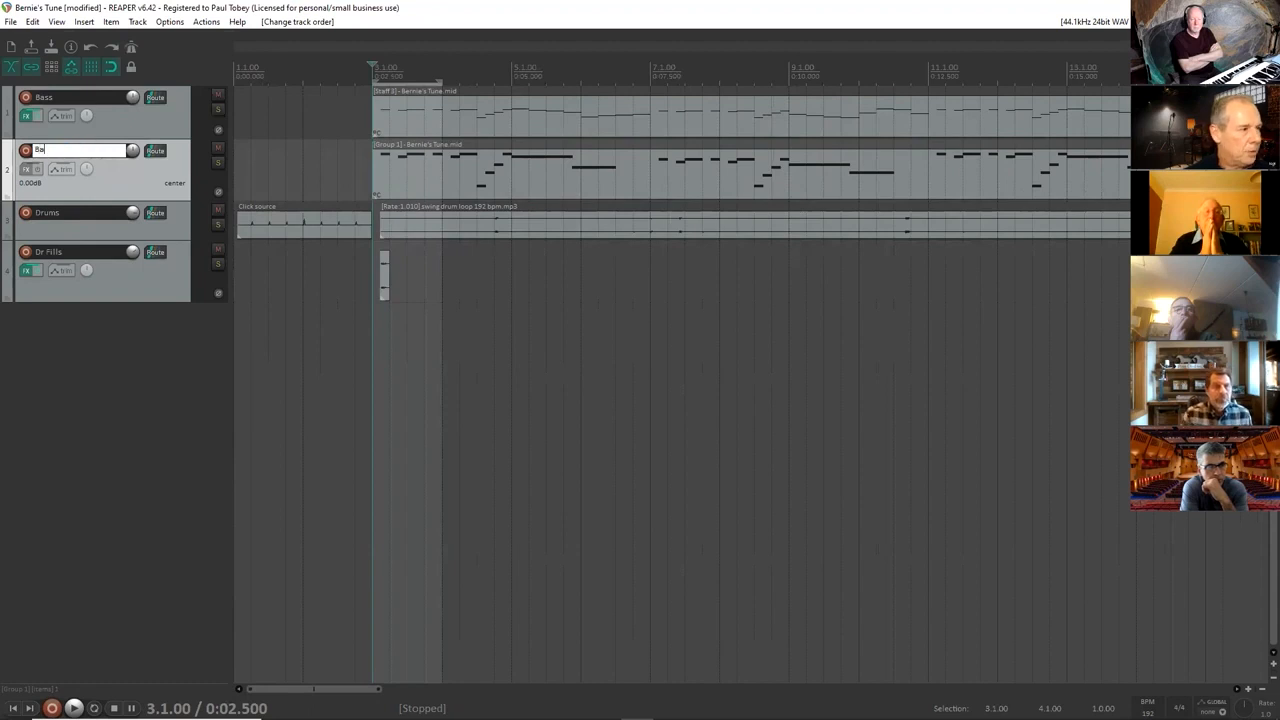
type("Bass")
key("Return")
Play the arrangement from 3.1.00 and enlarge the Drums track to follow its waveform.
key("space")
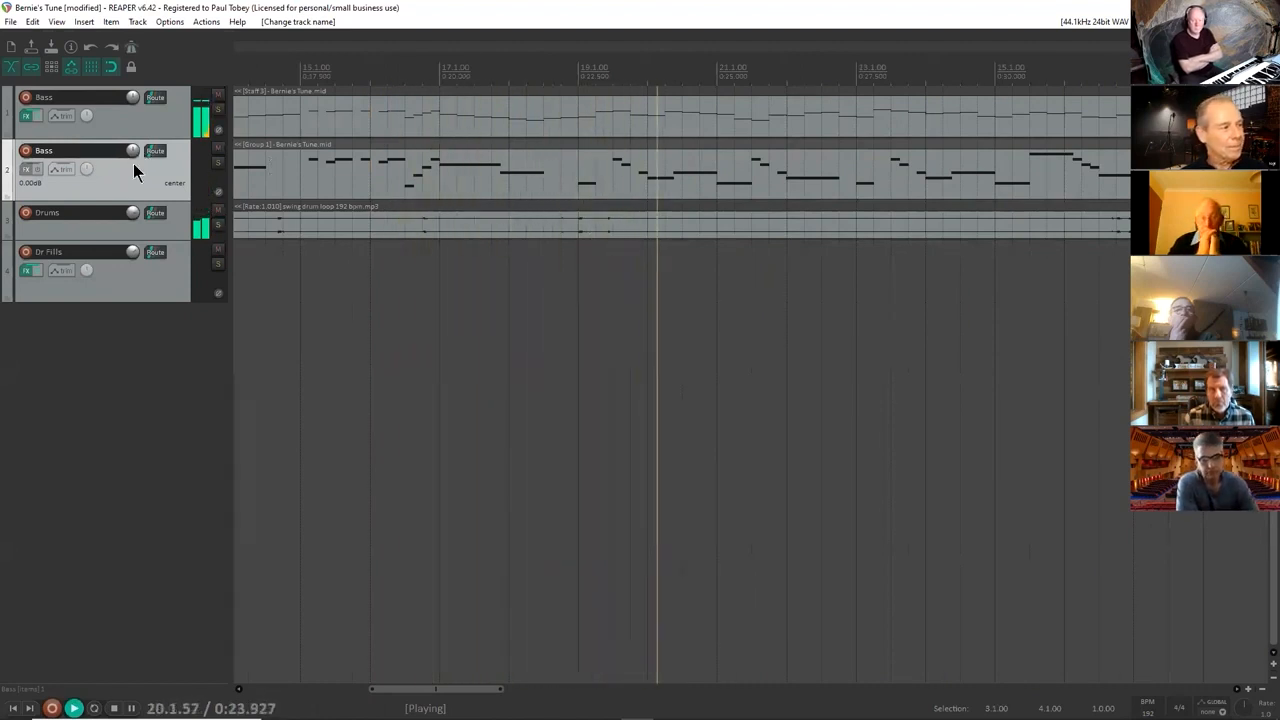
left_click_drag(169, 239, 173, 627)
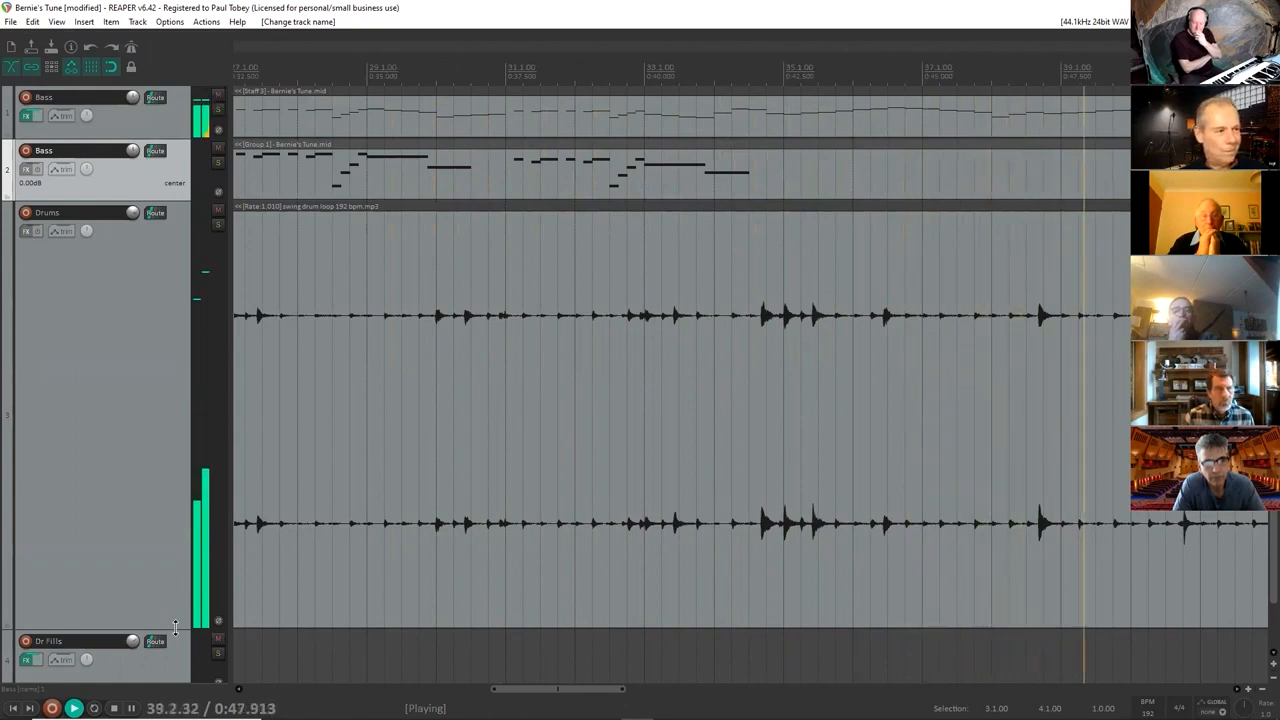
scroll(175, 628, "down", 9)
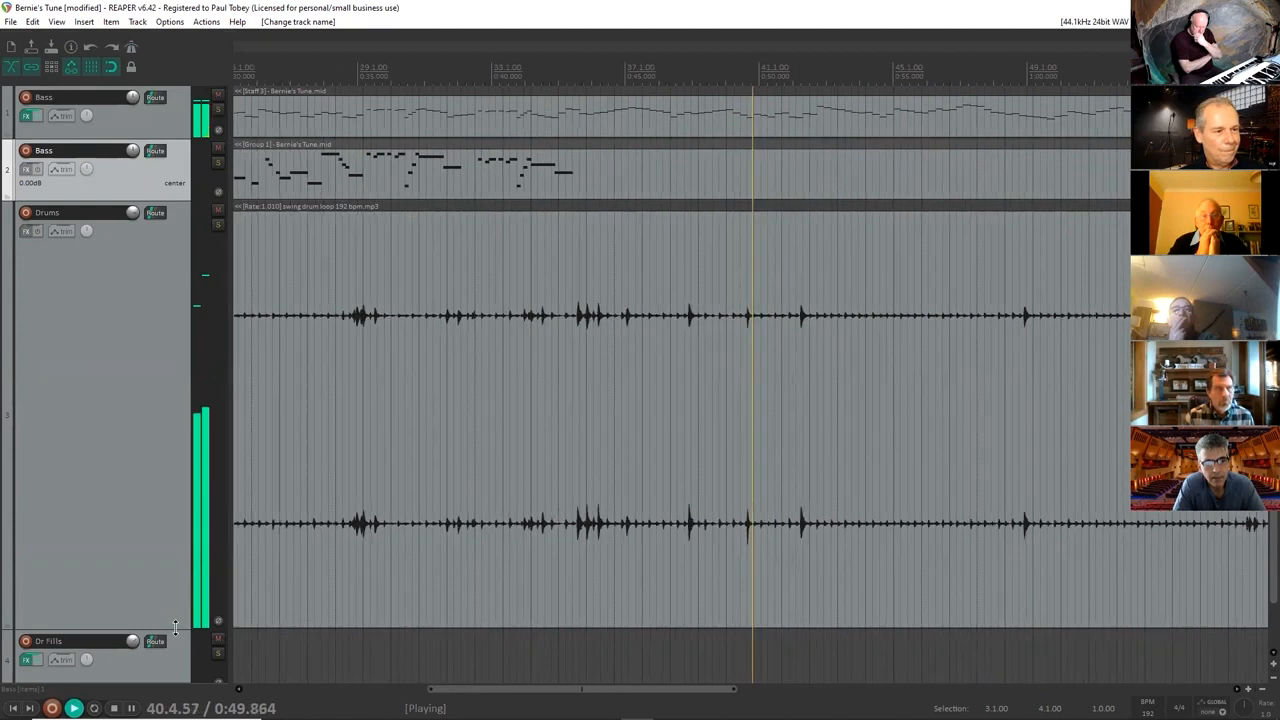
scroll(175, 628, "down", 3)
key("space")
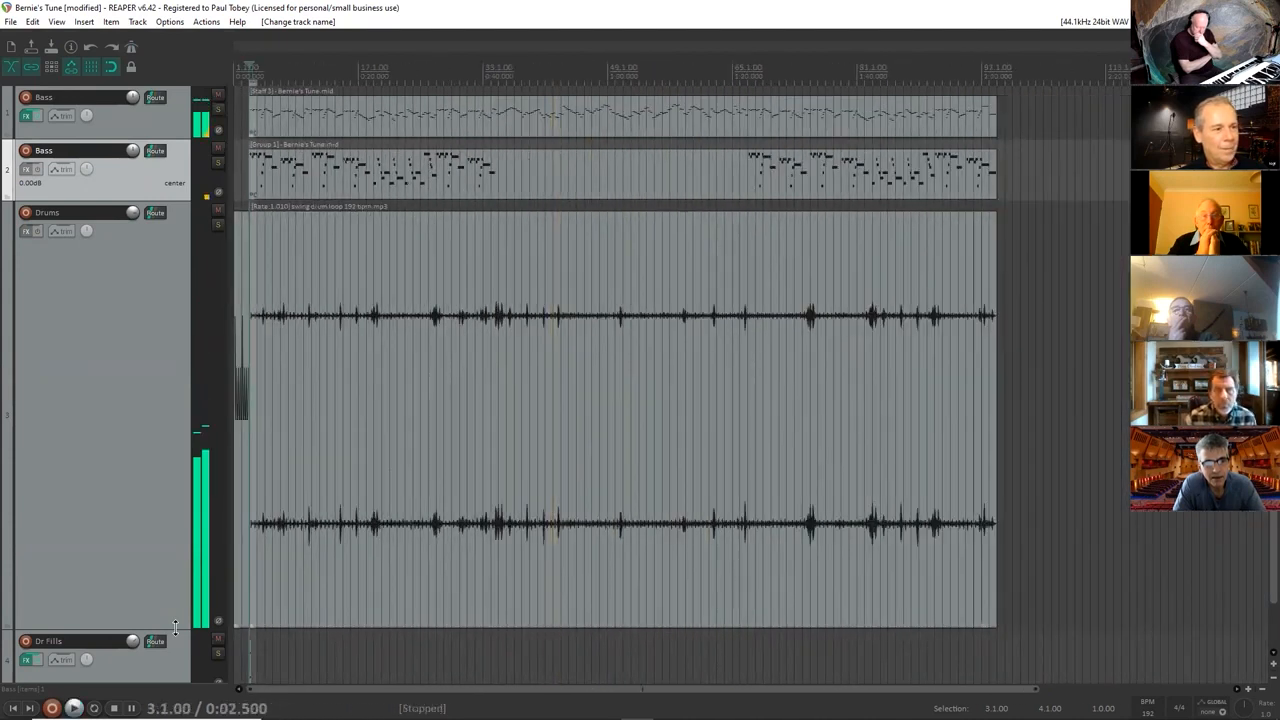
Set a time selection from 35.1.00 to 67.1.00 over the gap in the Group 1 part and select that MIDI item.
left_click_drag(500, 77, 748, 88)
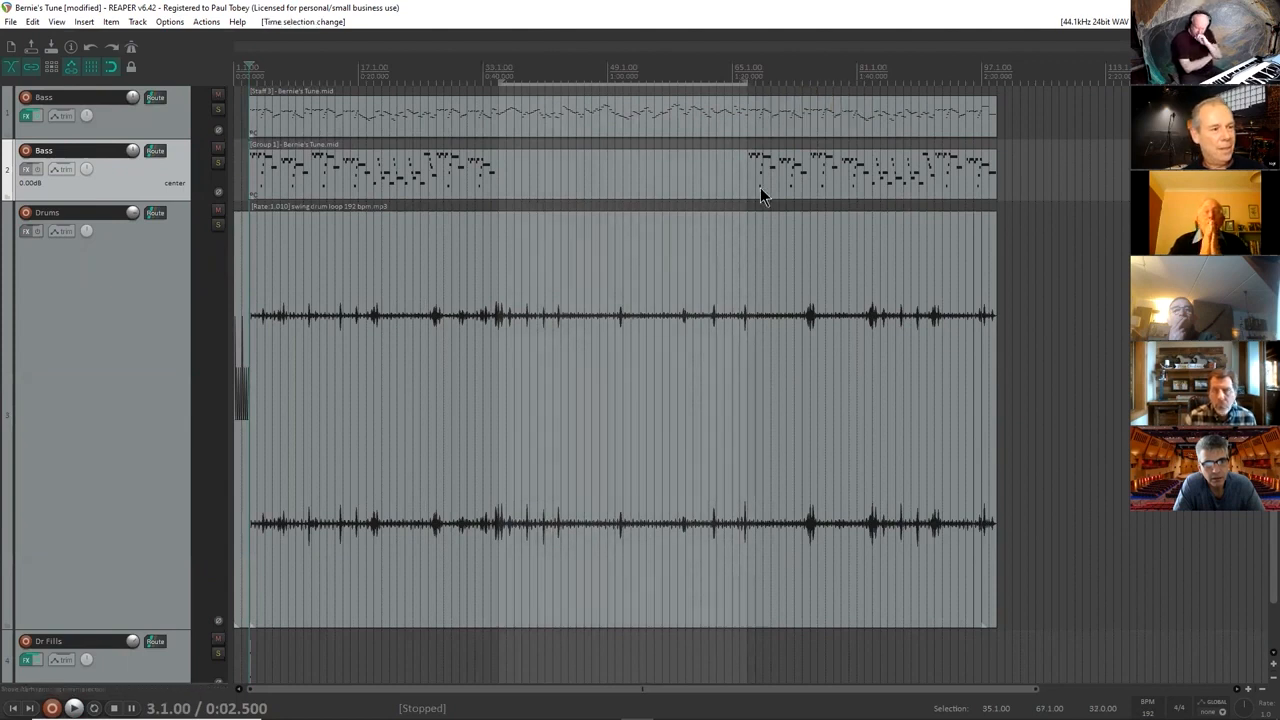
left_click(760, 187)
Move the track with the Staff 3 bass part below the Group 1 track and make it taller.
left_click_drag(150, 131, 150, 196)
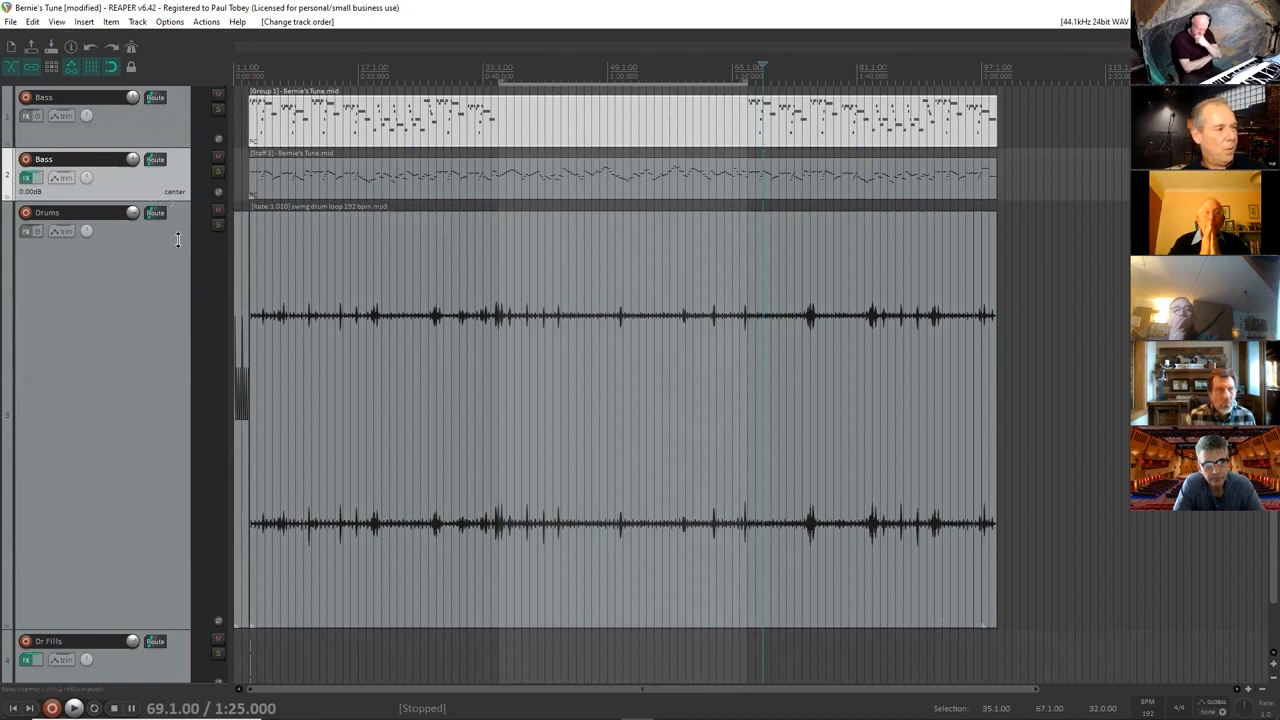
left_click_drag(178, 240, 180, 310)
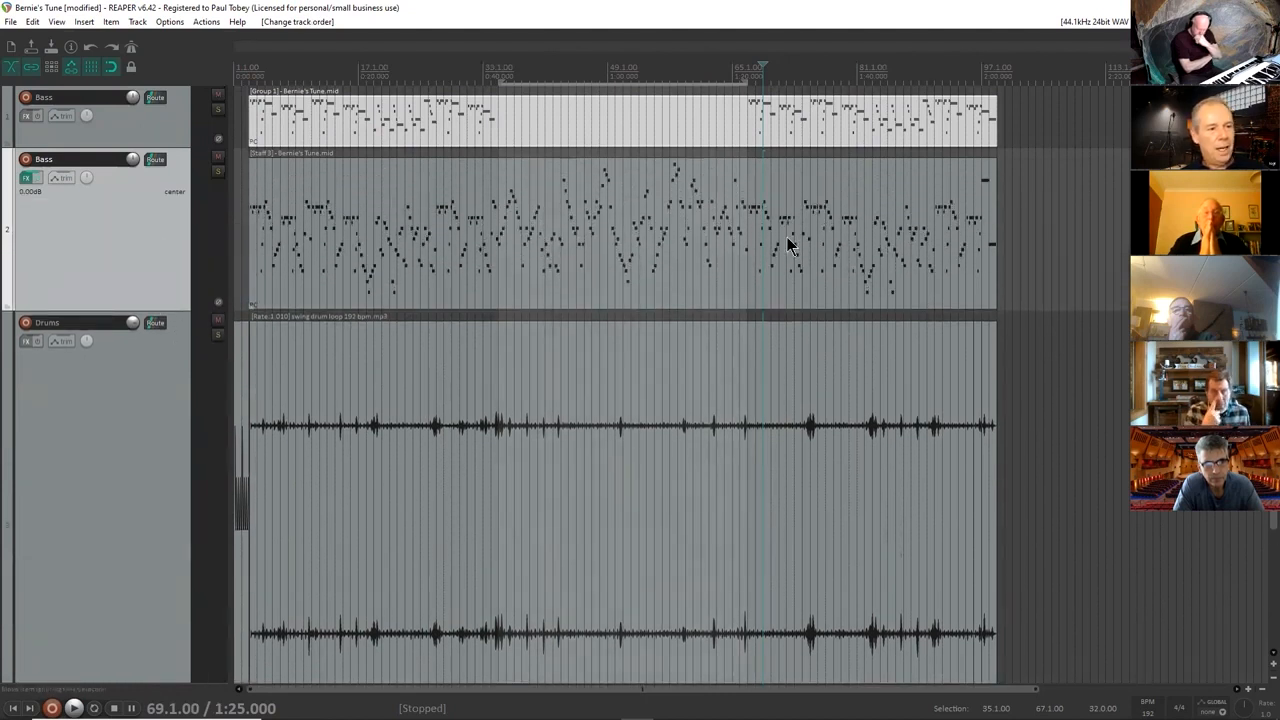
Examine the splits in the drum loop at 96.1.00 and 97.1.00, selecting the ending pieces in turn.
left_click(980, 75)
scroll(980, 75, "up", 5)
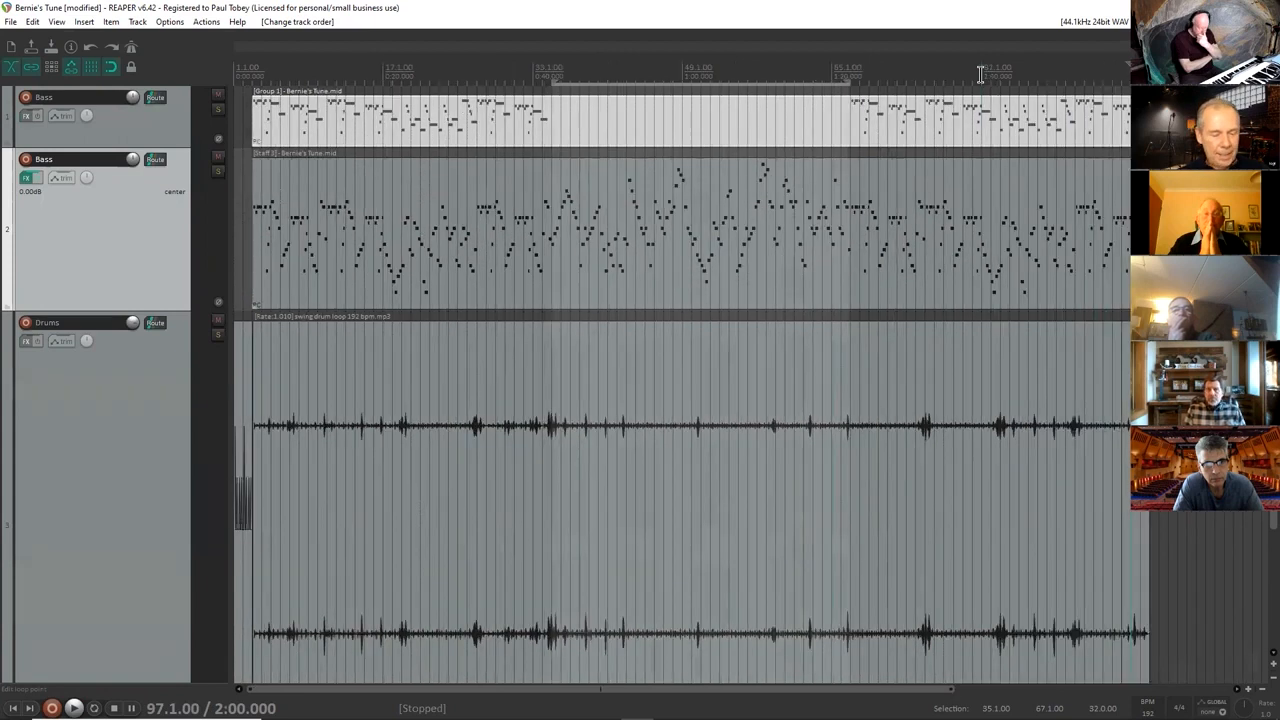
scroll(980, 75, "up", 8)
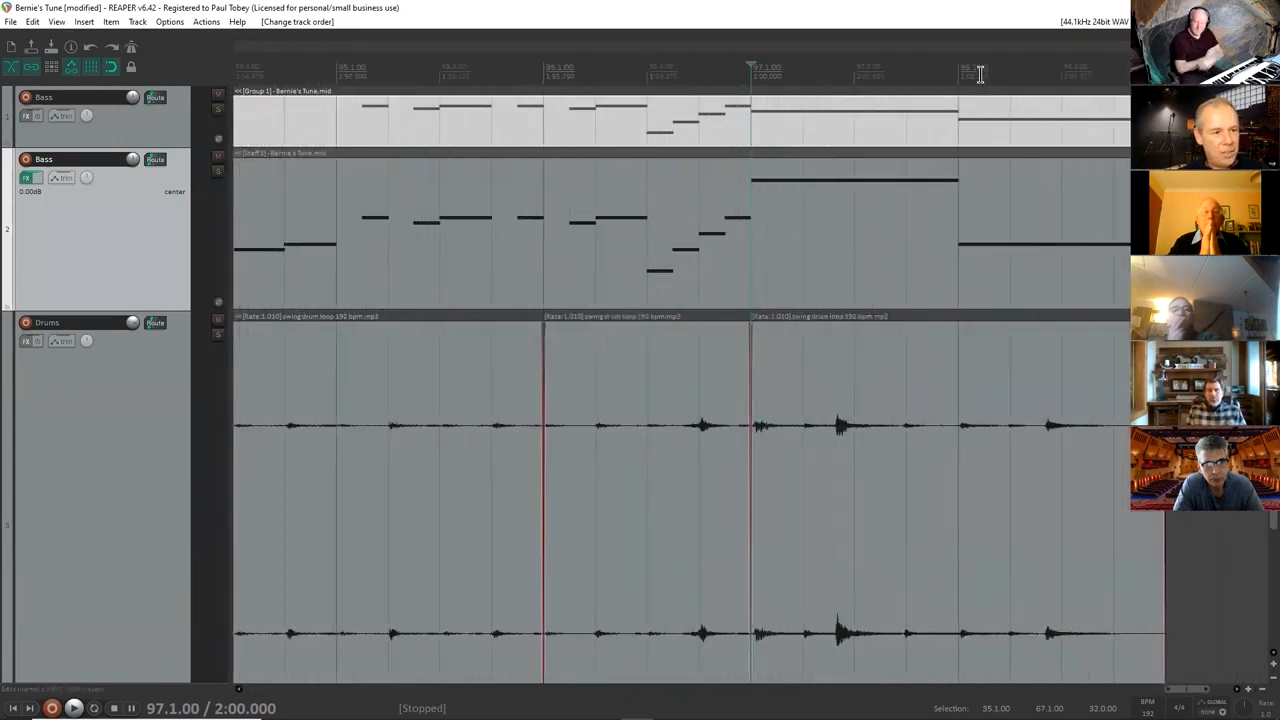
left_click(594, 552)
left_click(853, 527)
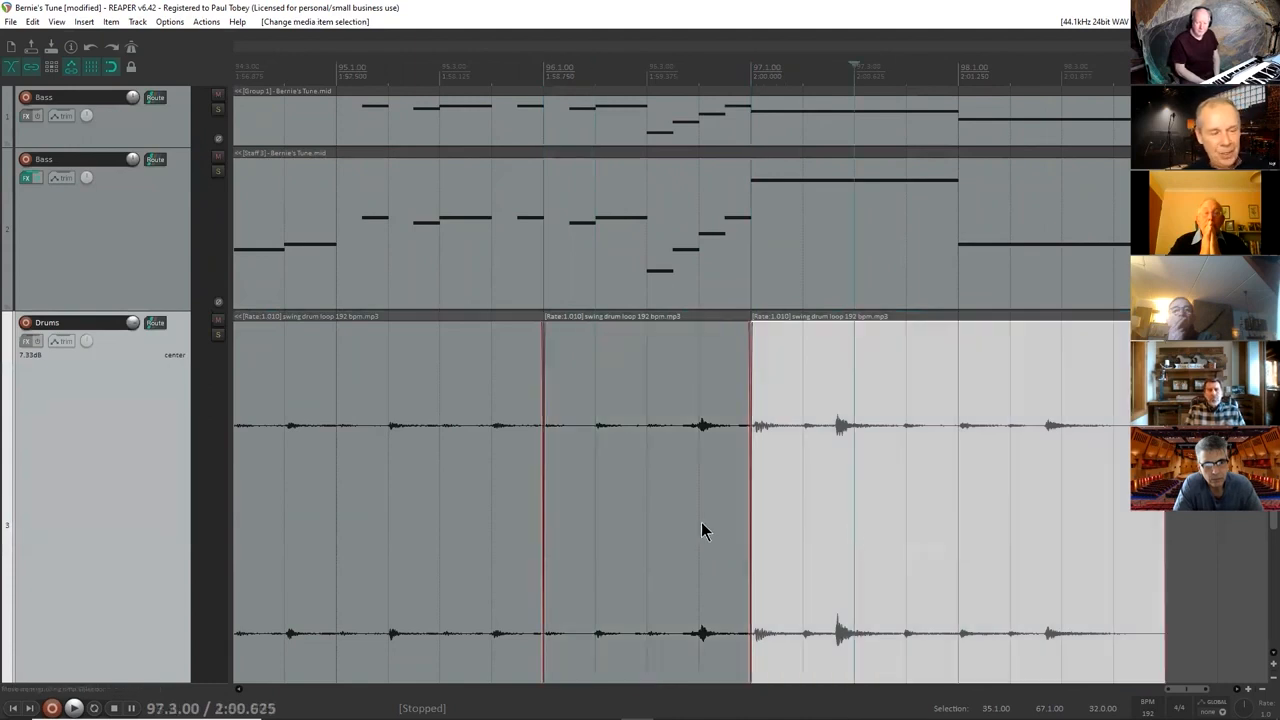
left_click(697, 528)
left_click(871, 526)
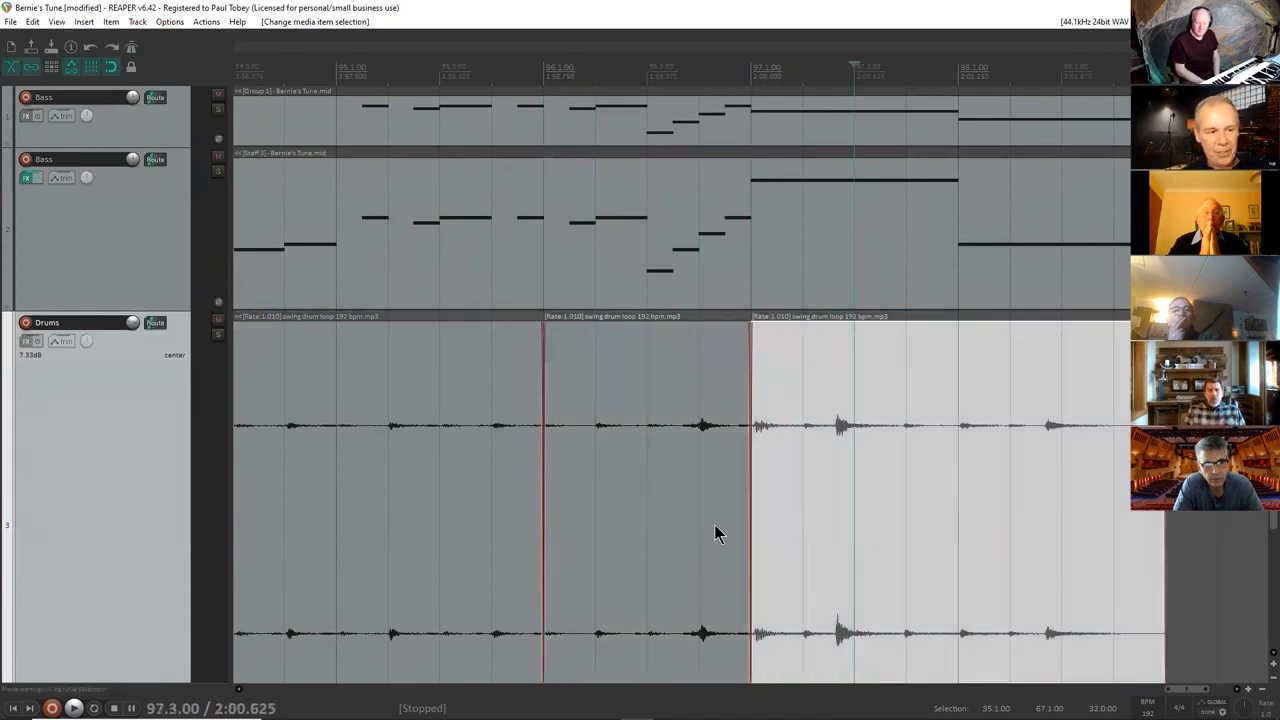
left_click(715, 532)
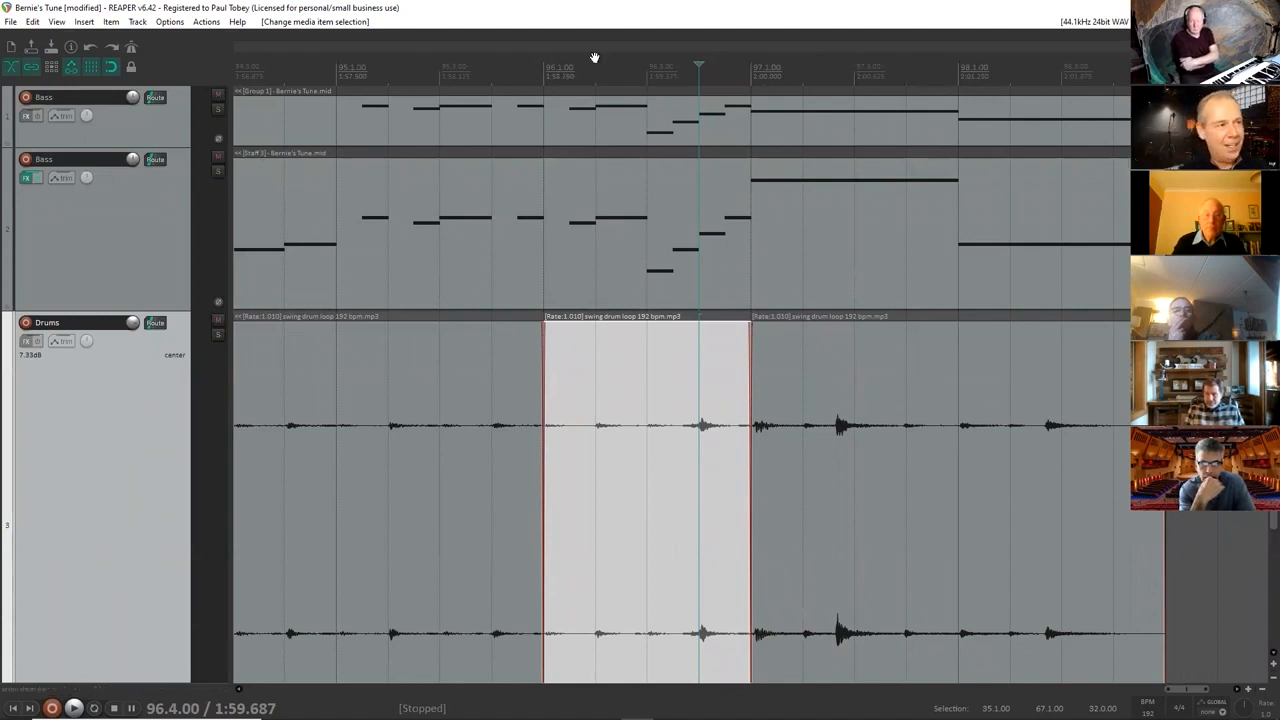
Play the song's ending from 94.1.00 and again from 92.2.00 to hear the edited drum ending.
scroll(380, 141, "down", 3)
left_click(477, 67)
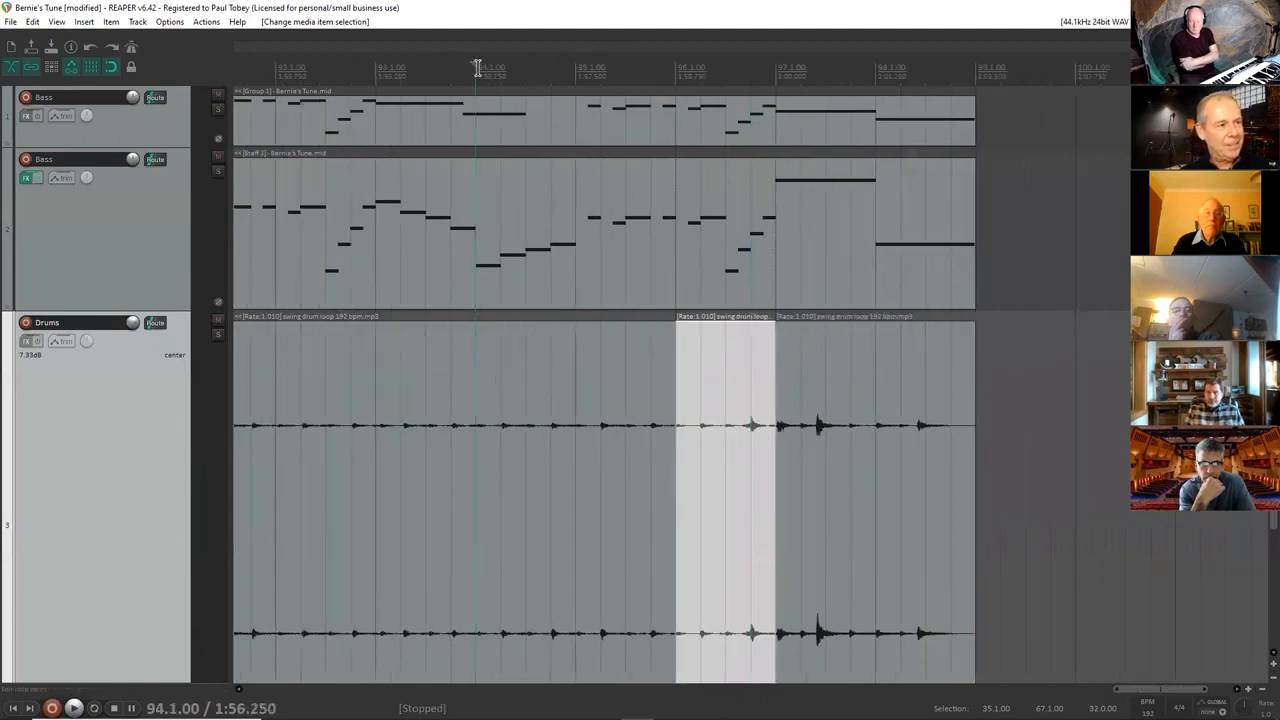
key("space")
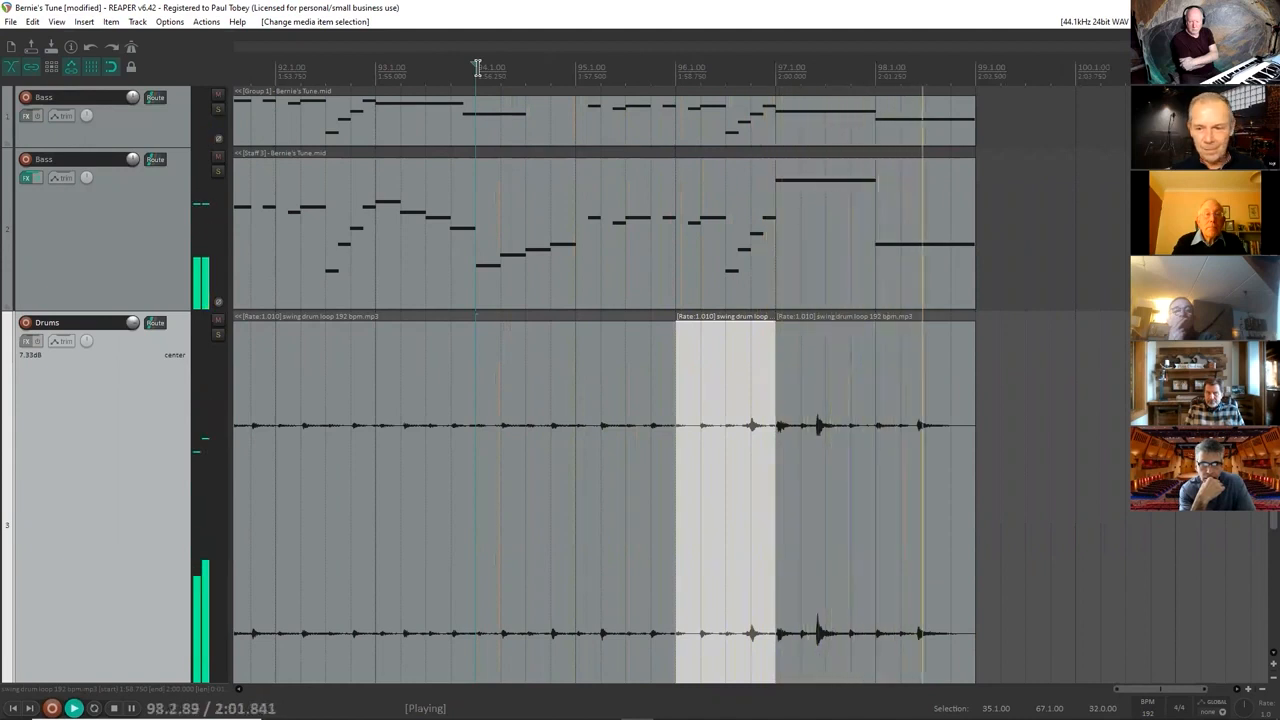
key("space")
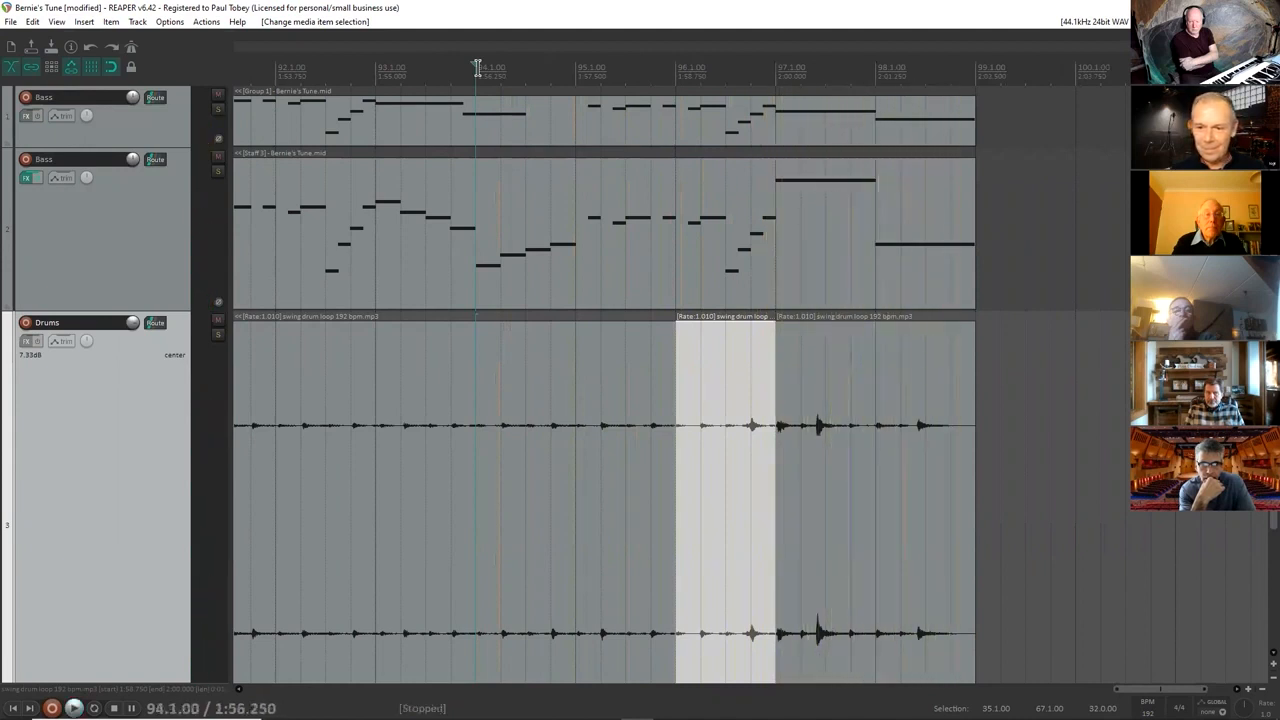
left_click(288, 73)
key("space")
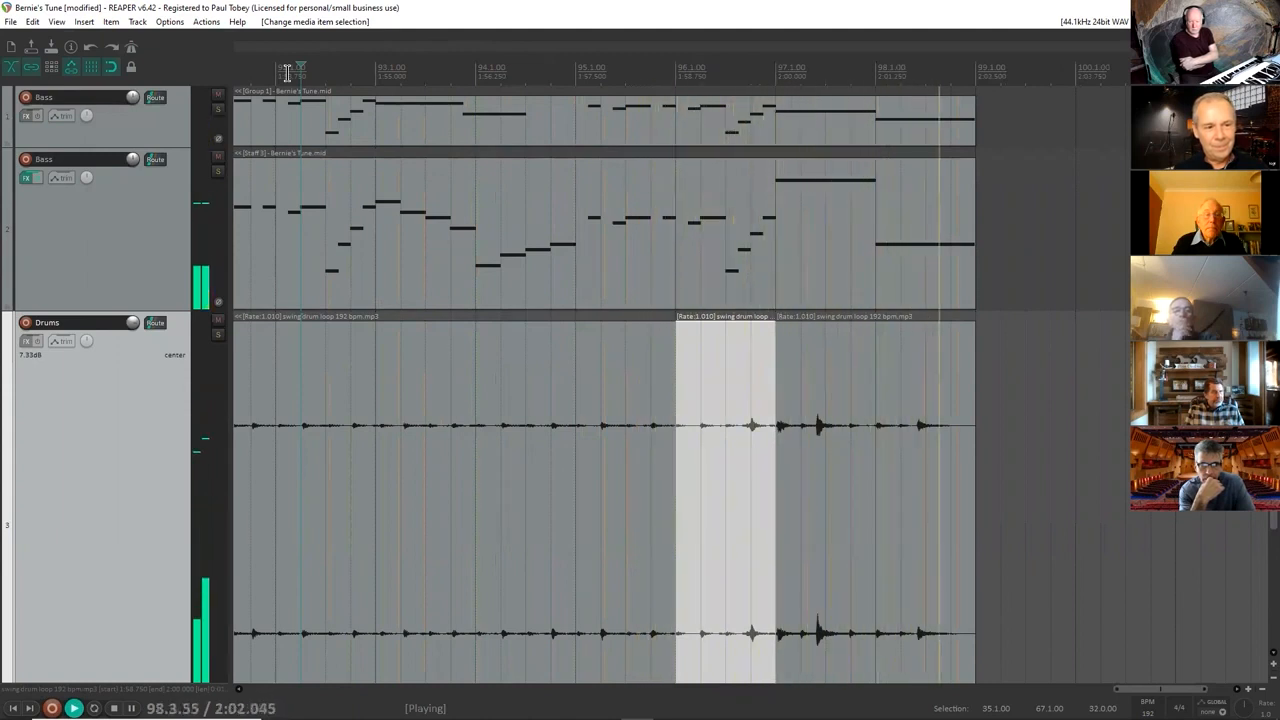
key("space")
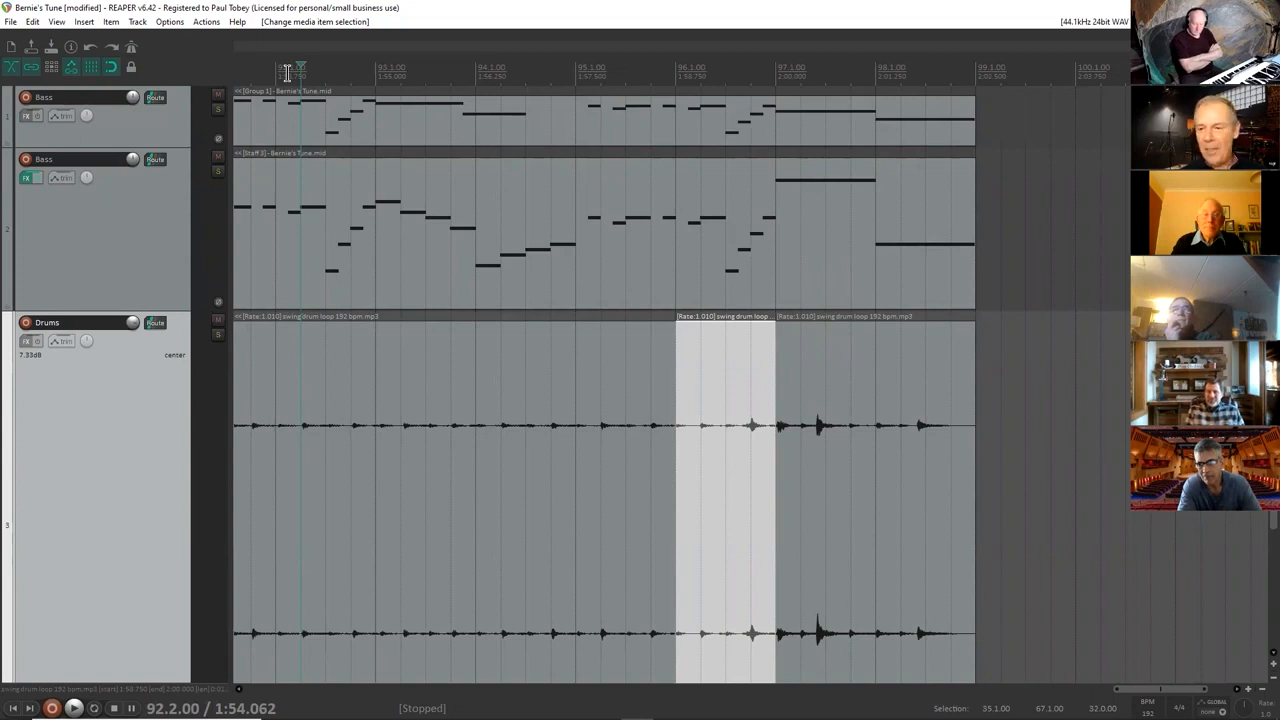
Select the Staff 3 bass item at its final note and place the edit cursor at 98.2.00.
left_click(933, 274)
left_click(908, 250)
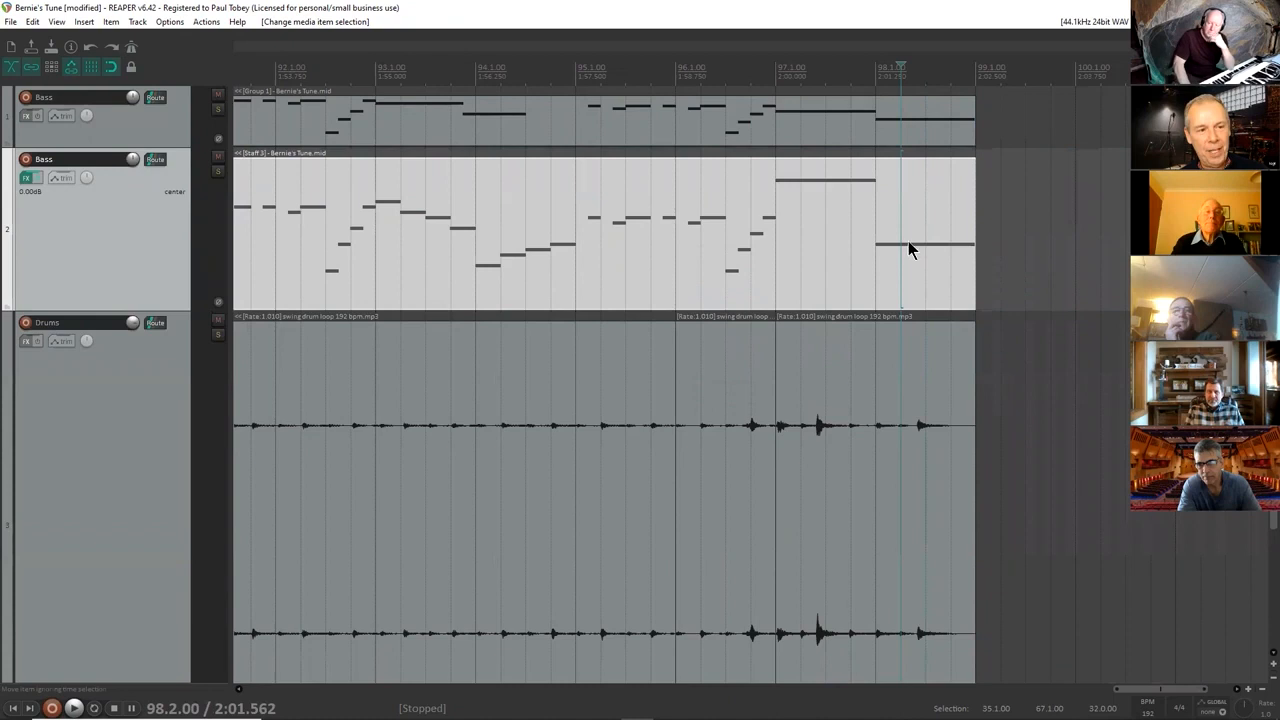
Place the edit cursor at 98.1.00 and play the final bar several times to hear the bass and drum ending.
left_click(842, 76)
left_click(877, 75)
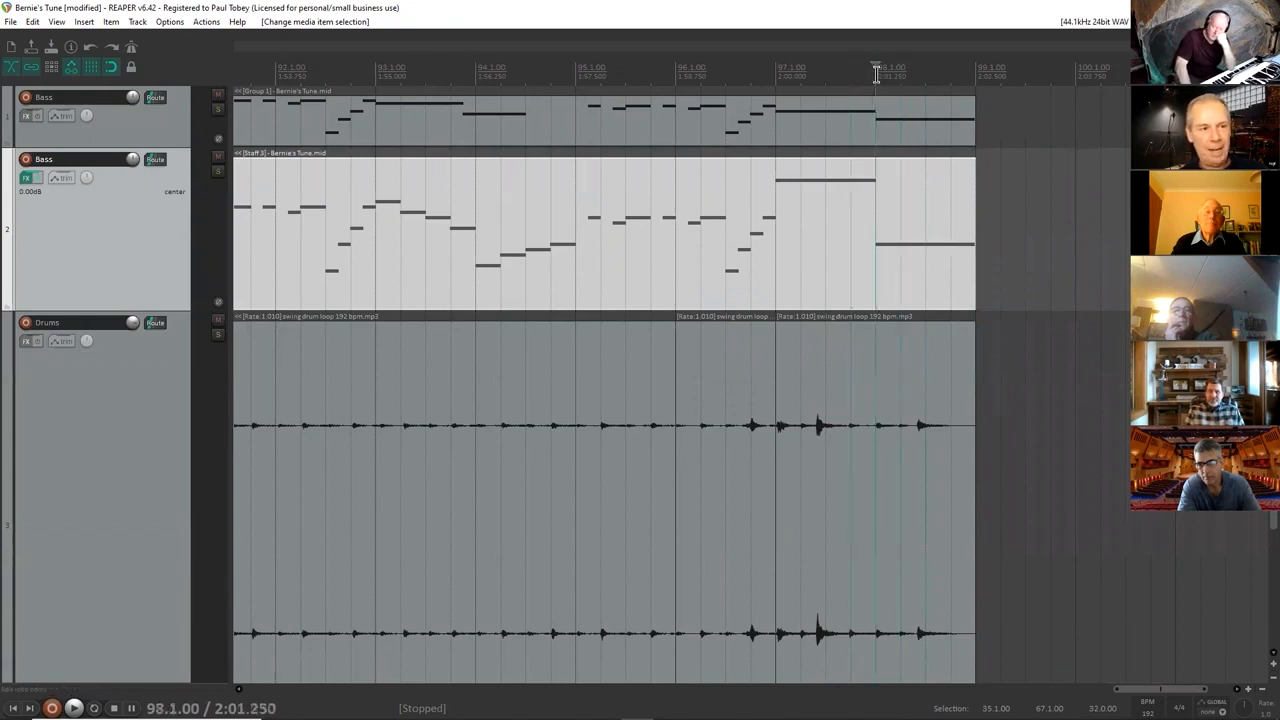
key("space")
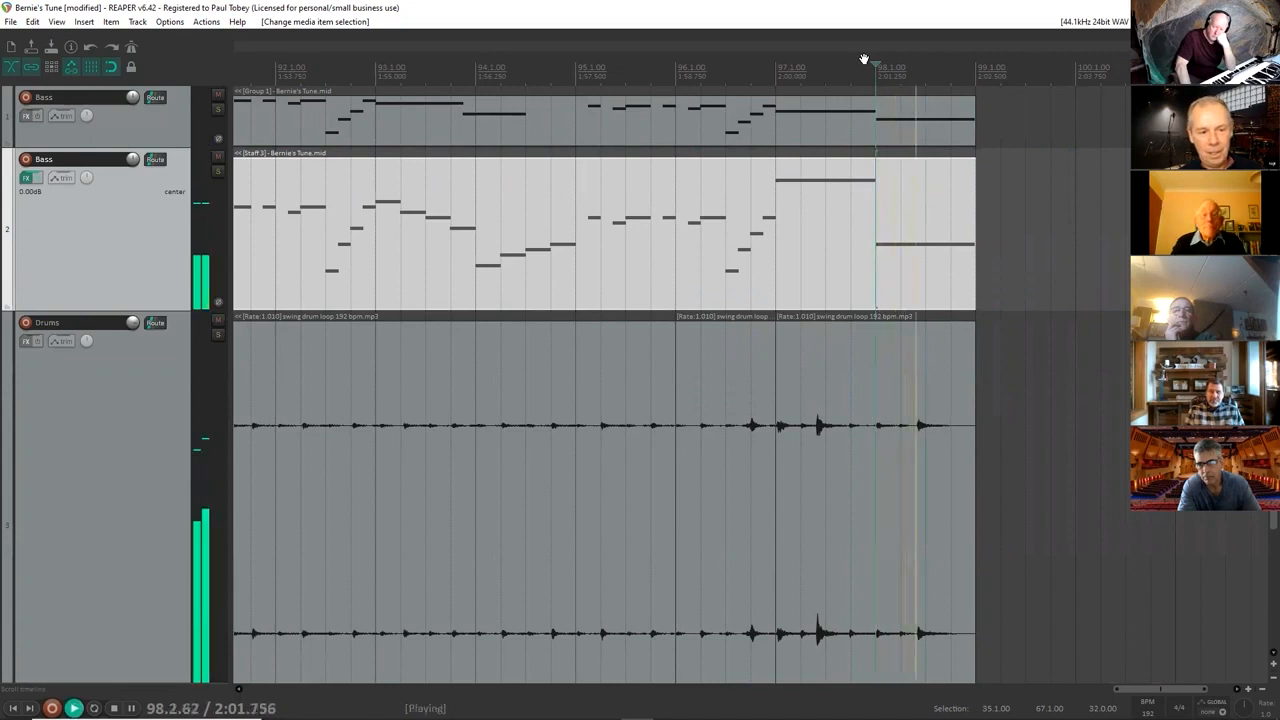
key("space")
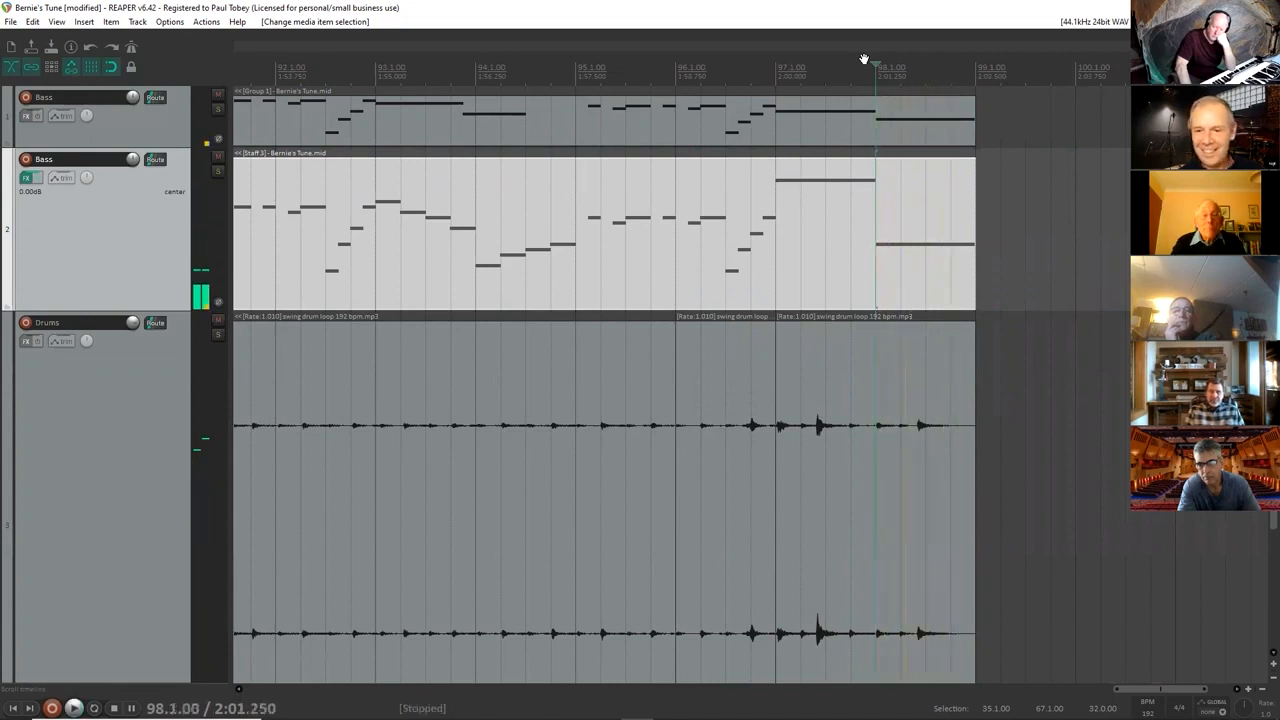
key("space")
key("space")
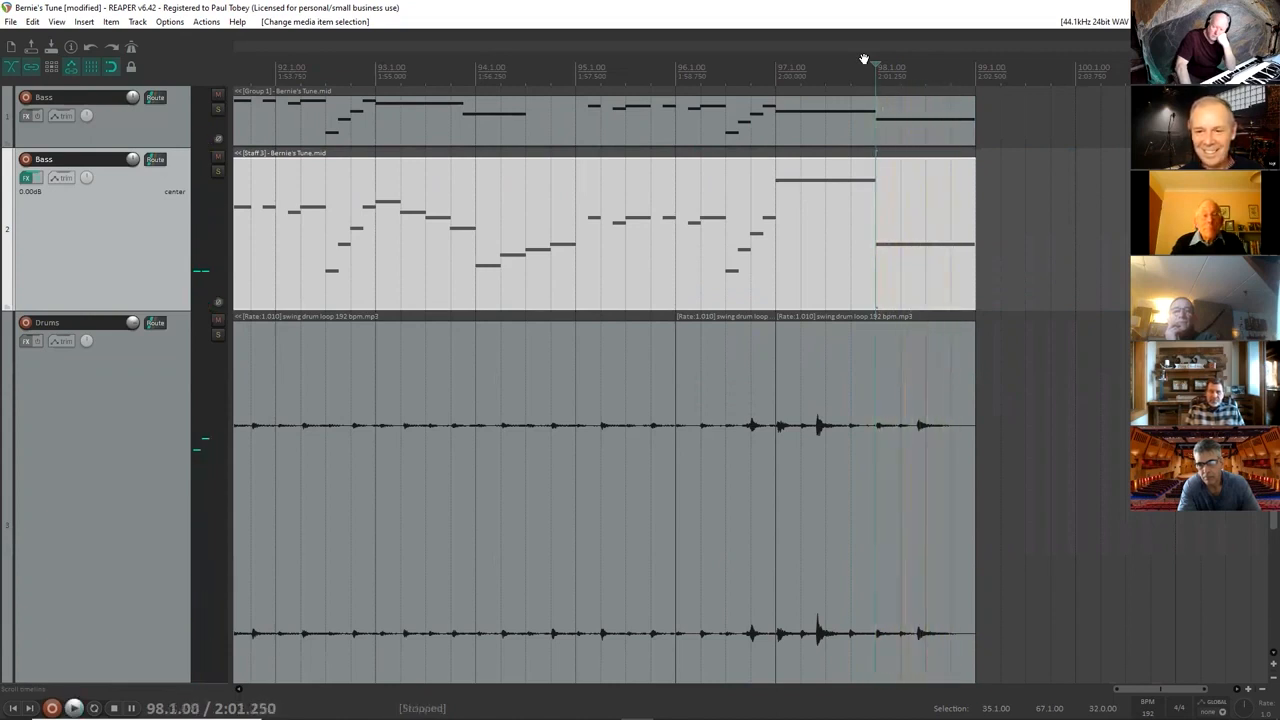
key("space")
key("space")
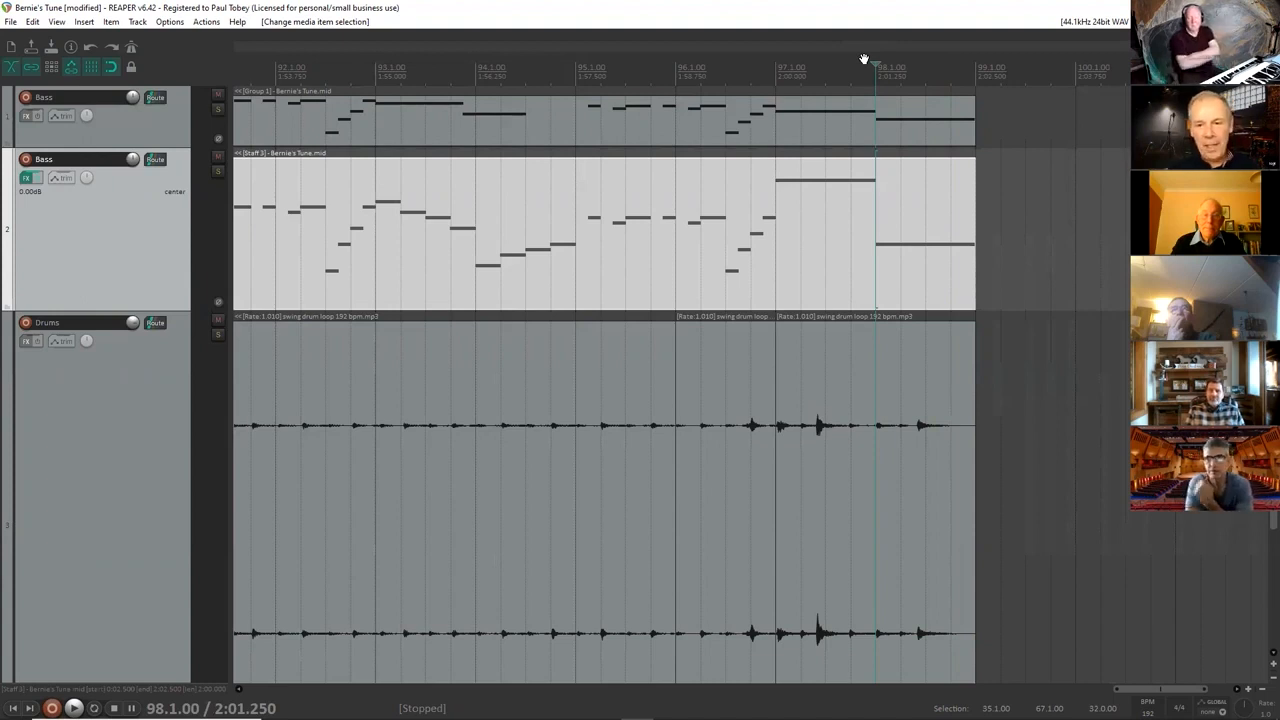
Replace the count-in click source on the Drums track with a new one spanning 1.1.00 to 3.1.00, and play it from the start.
key("Home")
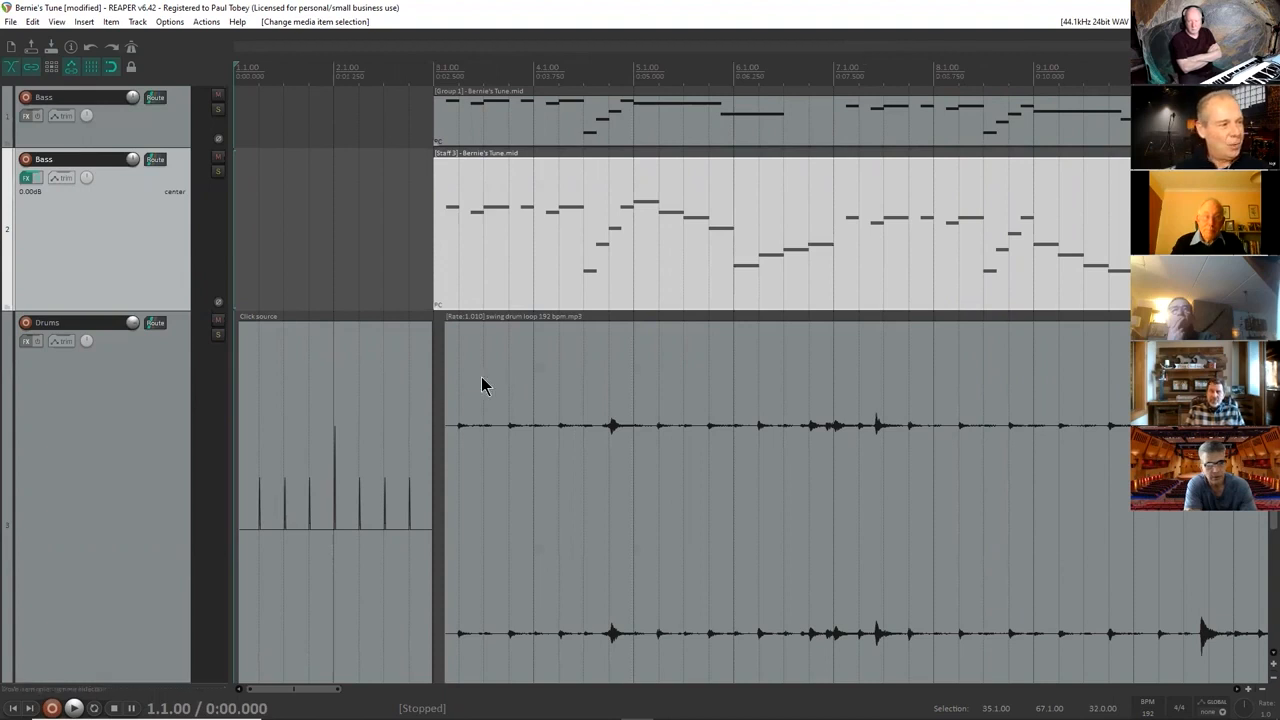
left_click(359, 363)
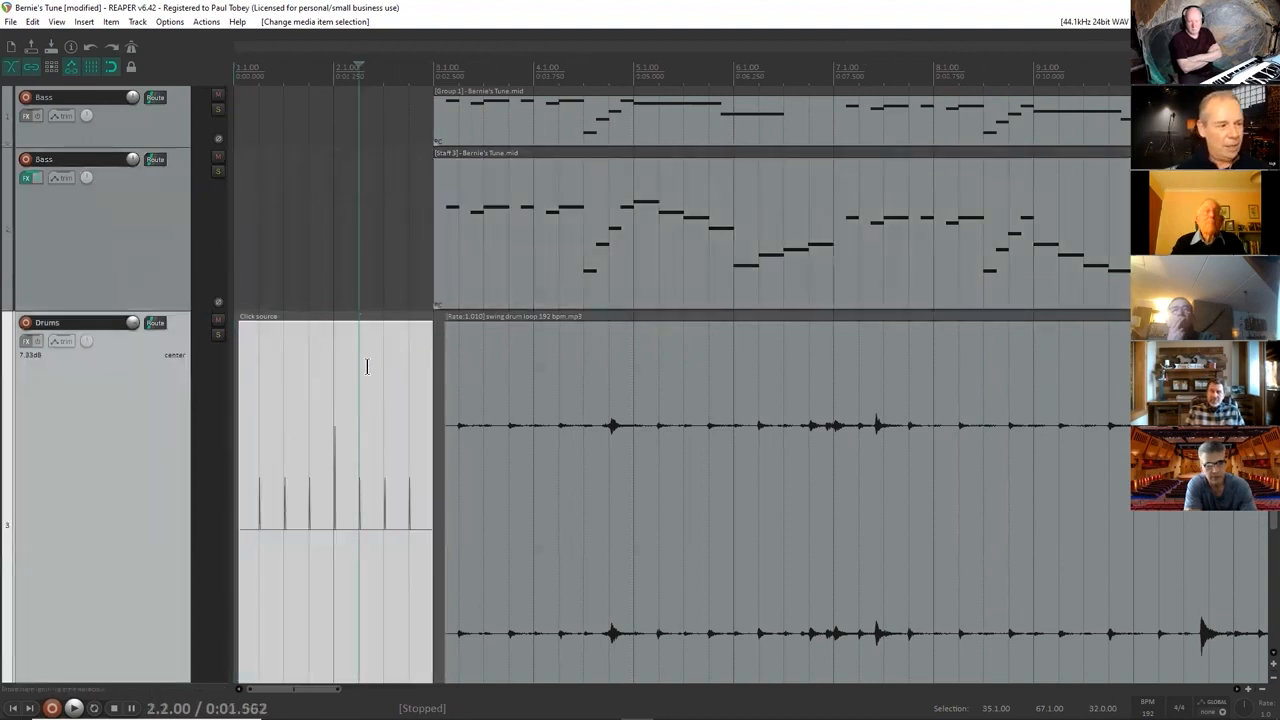
key("Delete")
left_click_drag(432, 78, 236, 80)
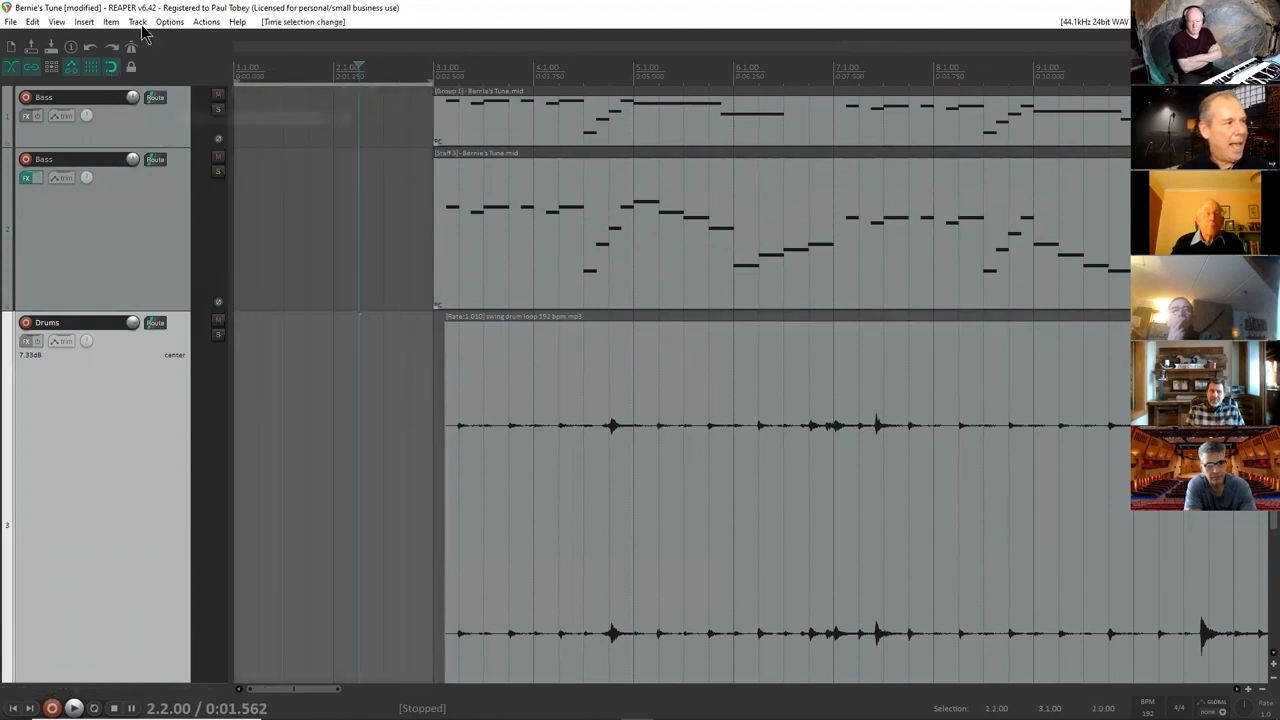
left_click(83, 22)
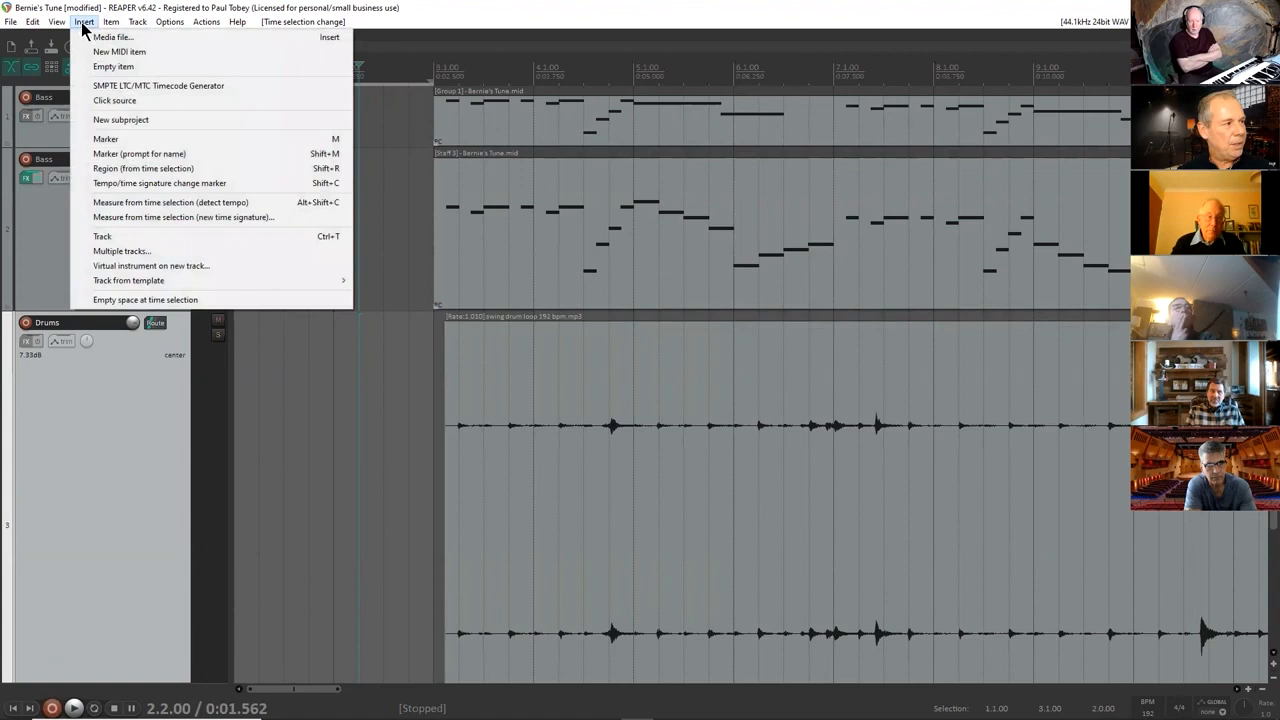
left_click(117, 102)
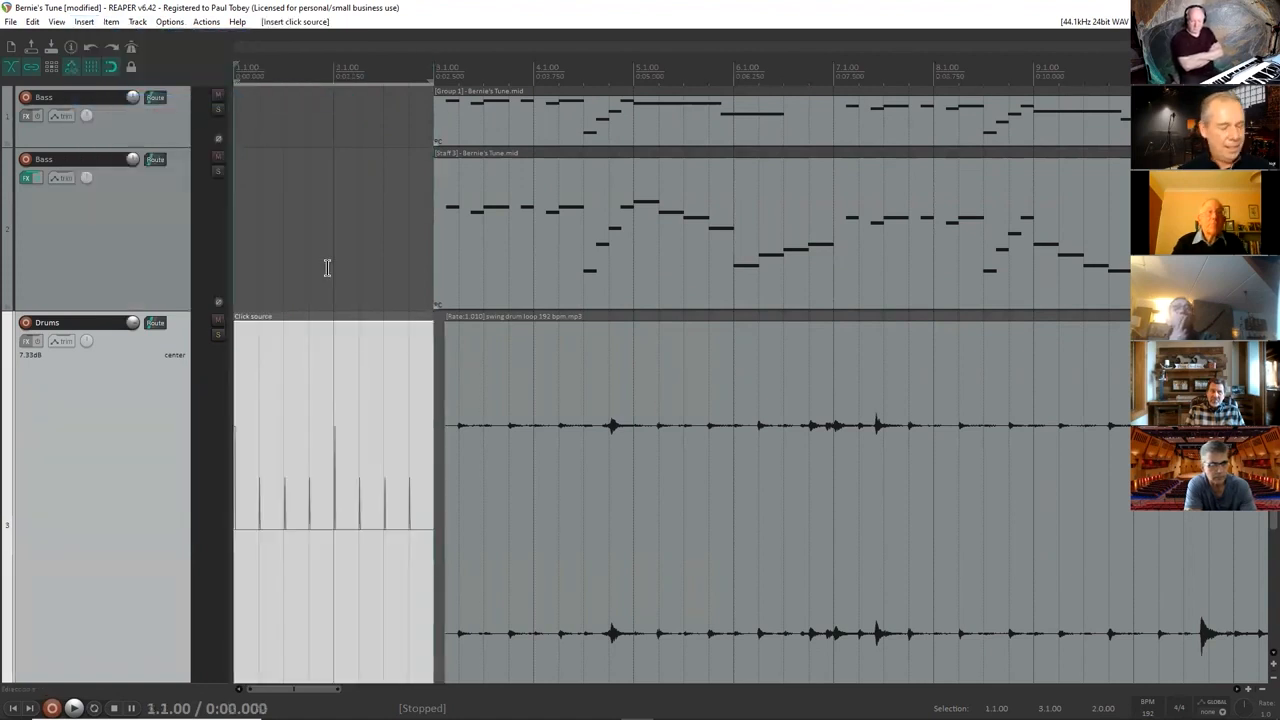
key("space")
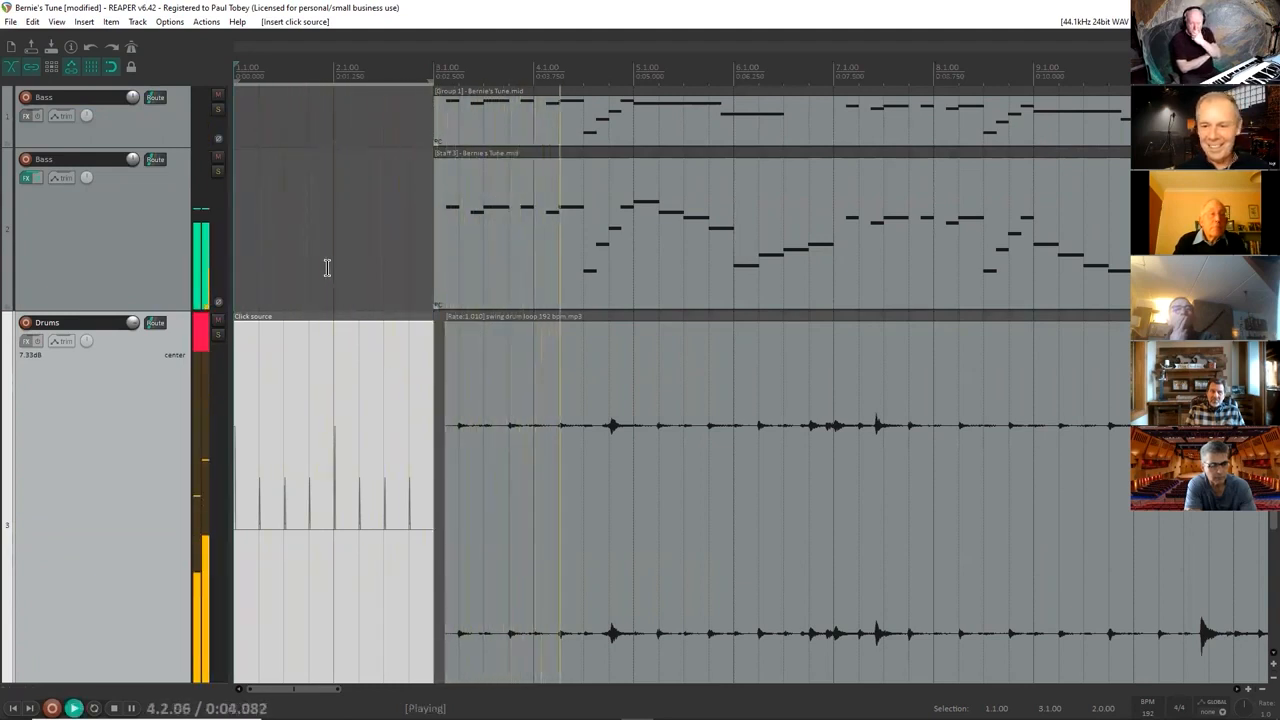
key("space")
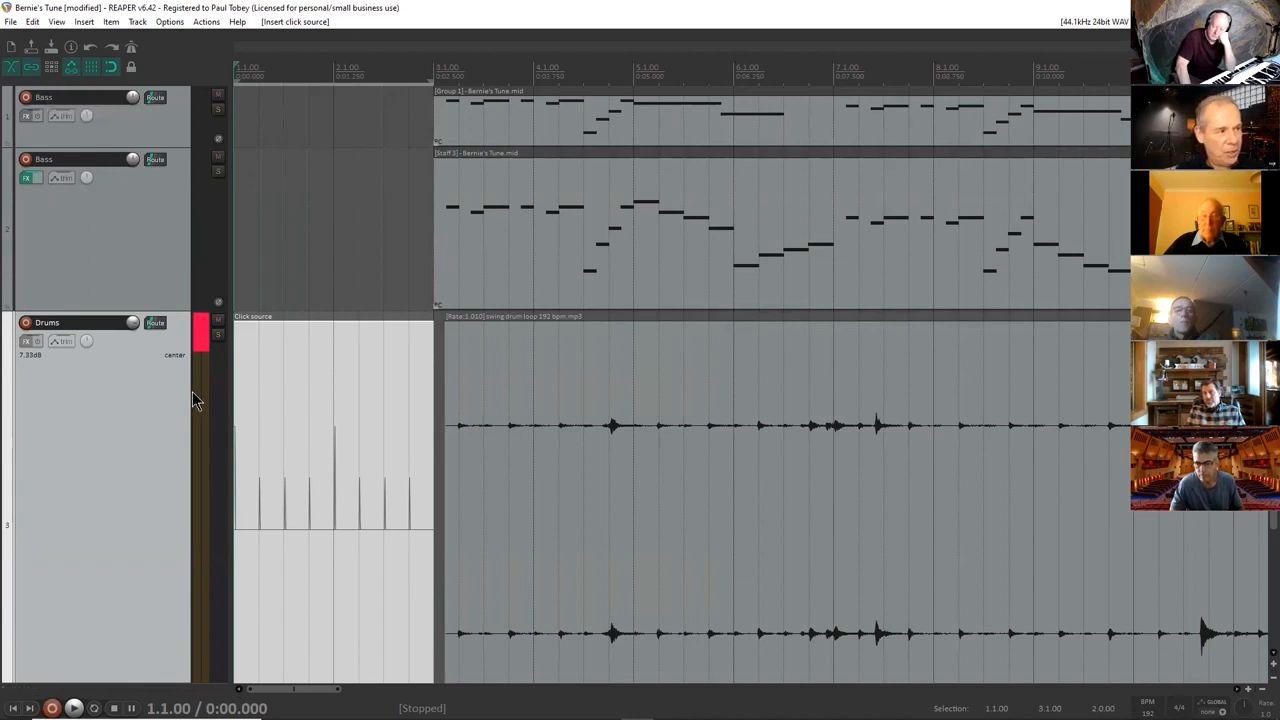
Shorten the second Bass track and the Drums track, and add a taller track named Ibach below Dr Fills.
left_click_drag(166, 311, 160, 207)
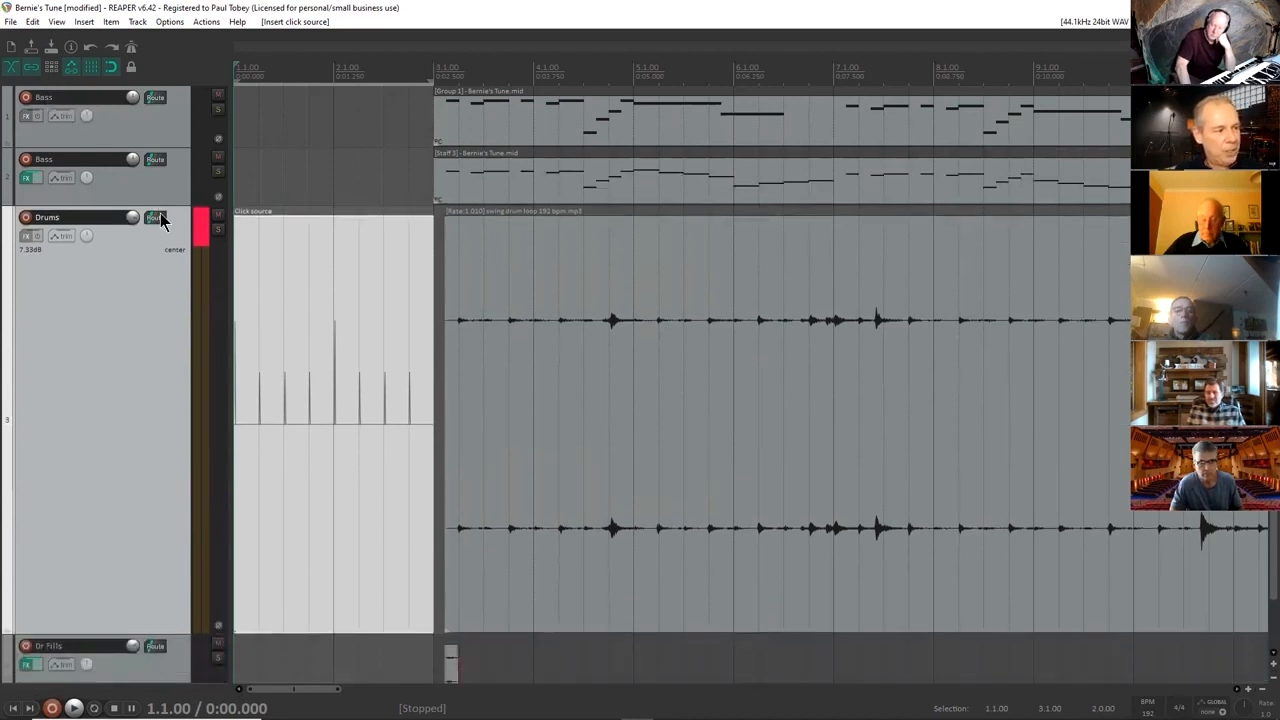
left_click_drag(174, 636, 171, 386)
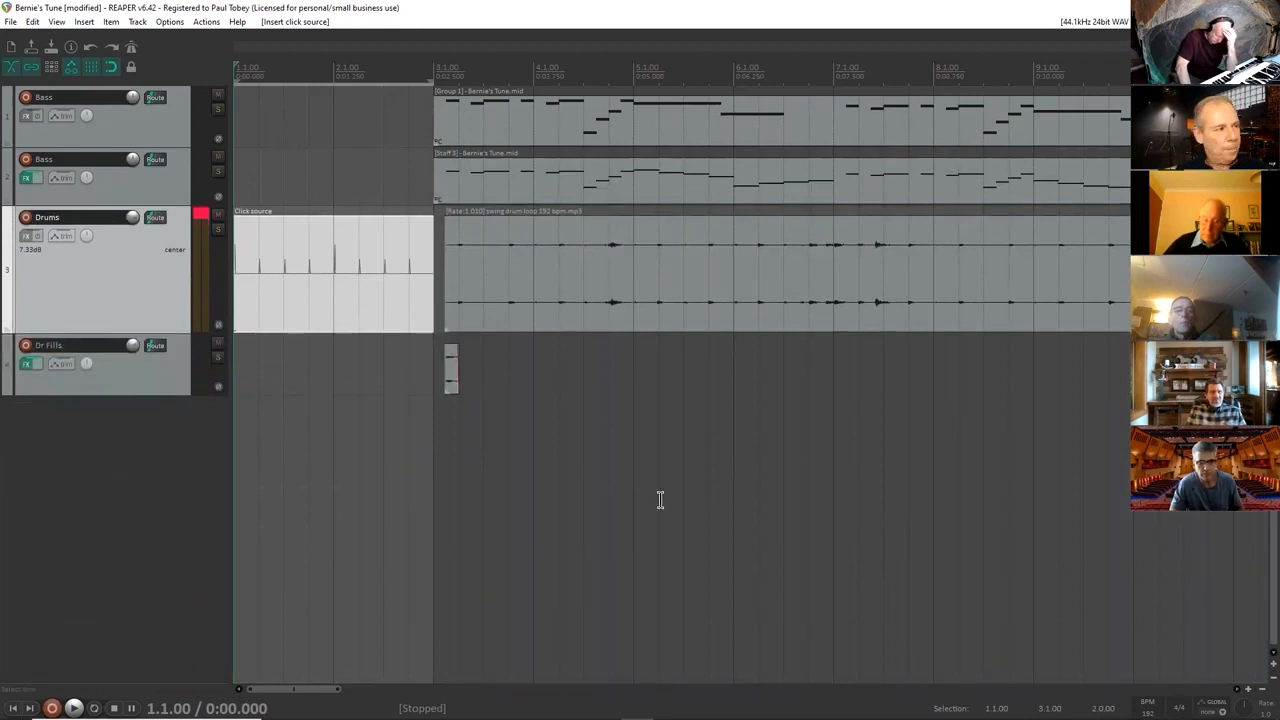
left_click(157, 391)
double_click(157, 399)
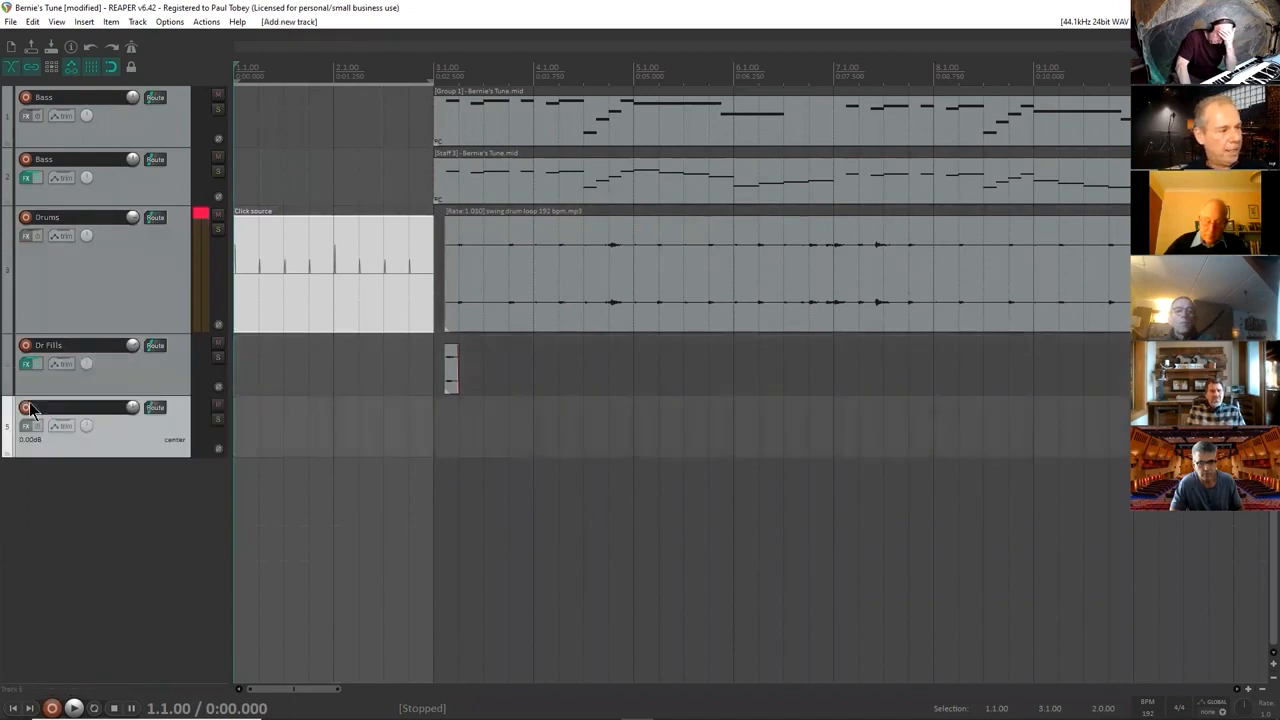
double_click(84, 410)
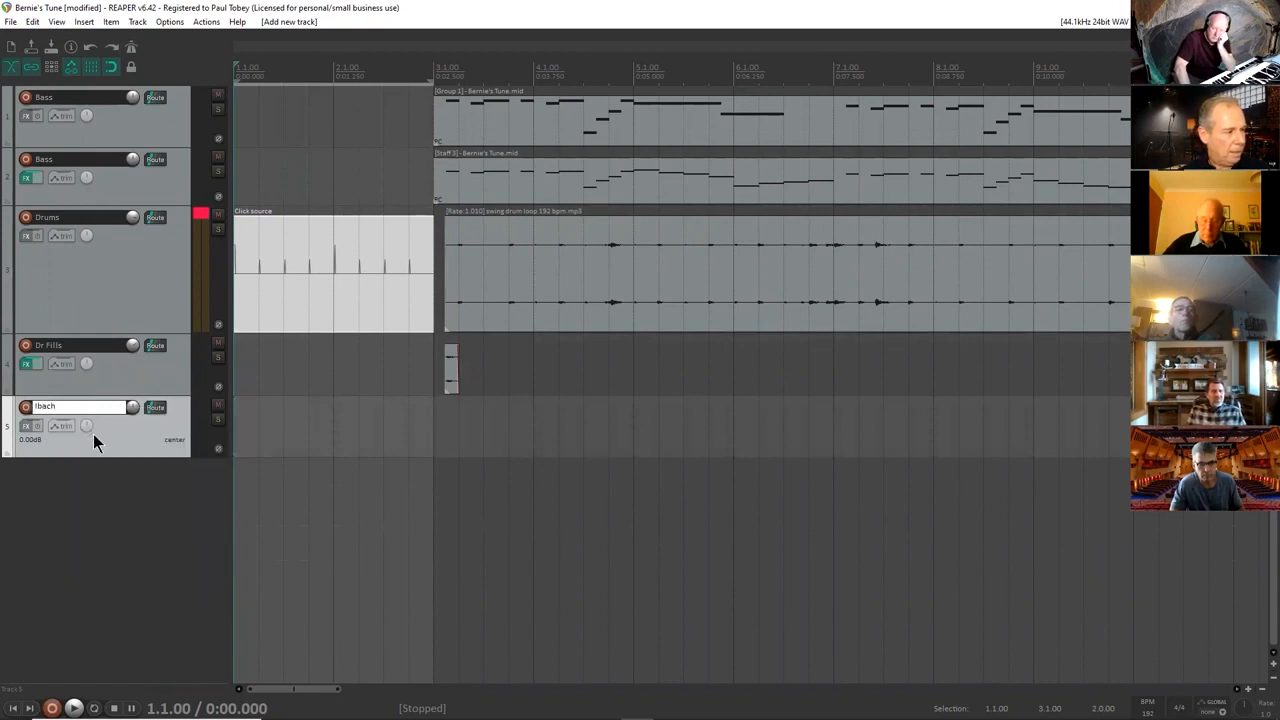
key("Return")
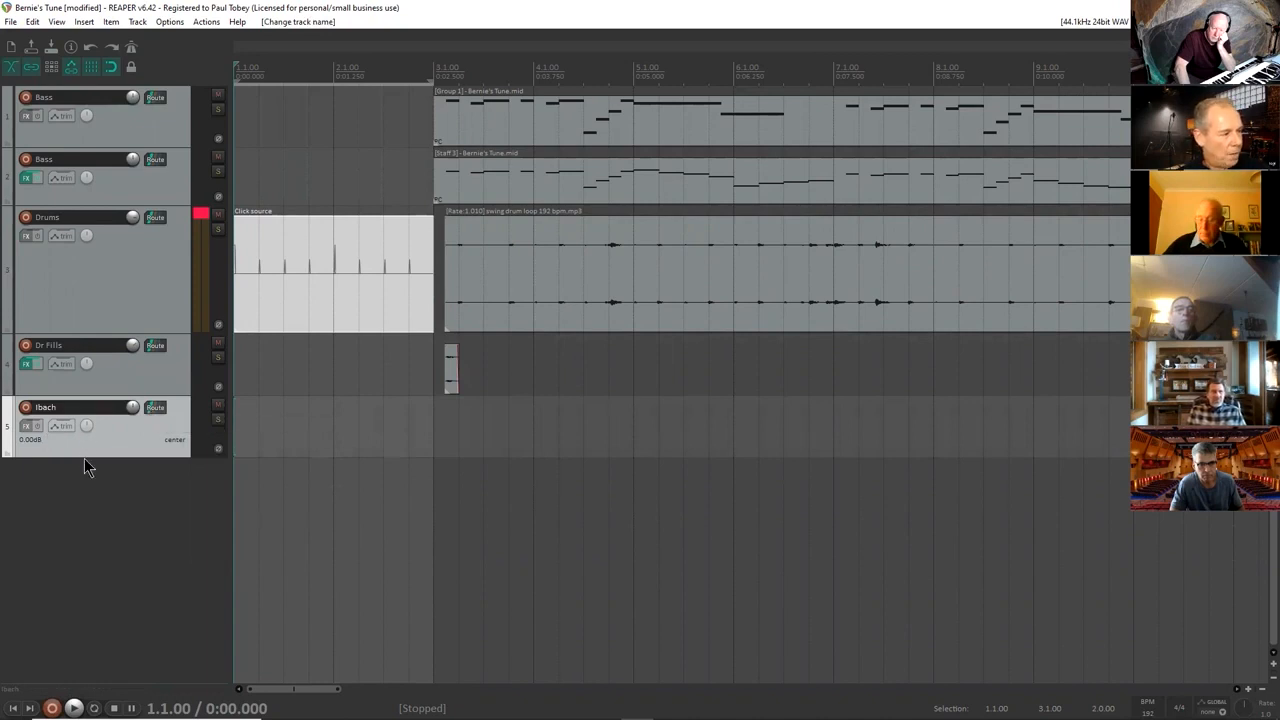
left_click_drag(84, 457, 84, 531)
Arm the Ibach track to examine its mono and stereo record input options, and disarm it again.
left_click(26, 408)
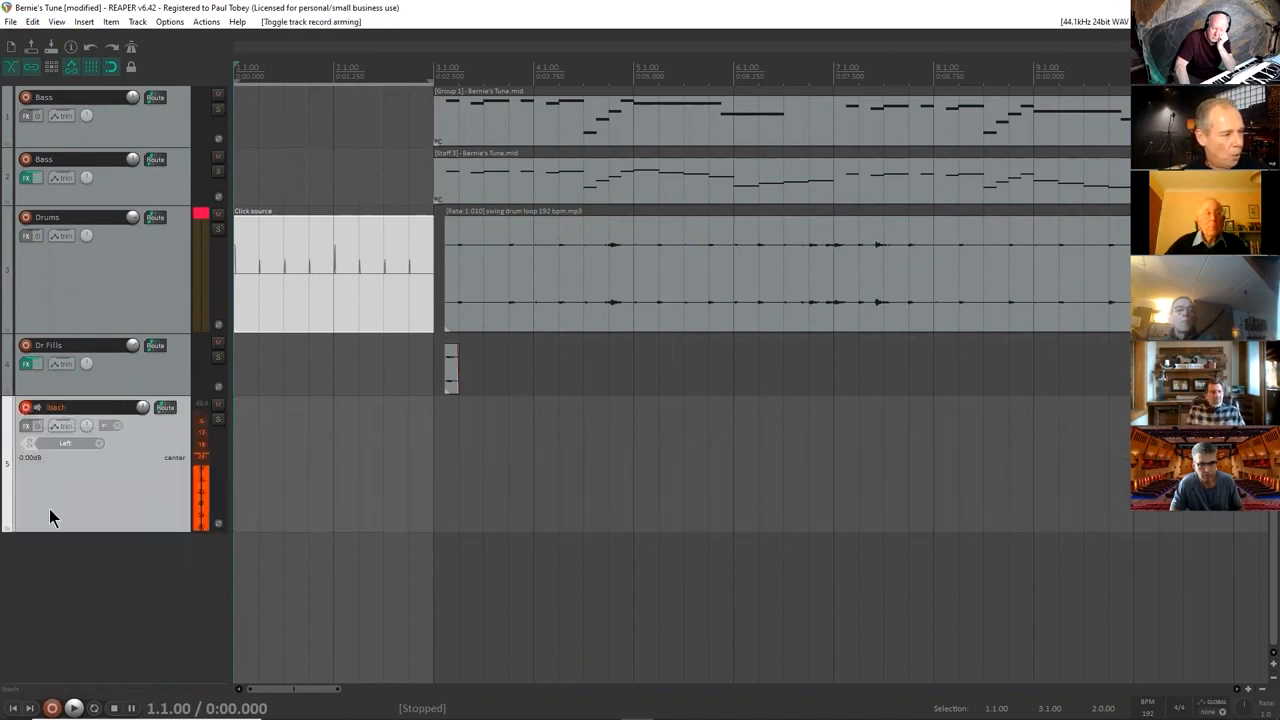
left_click(76, 445)
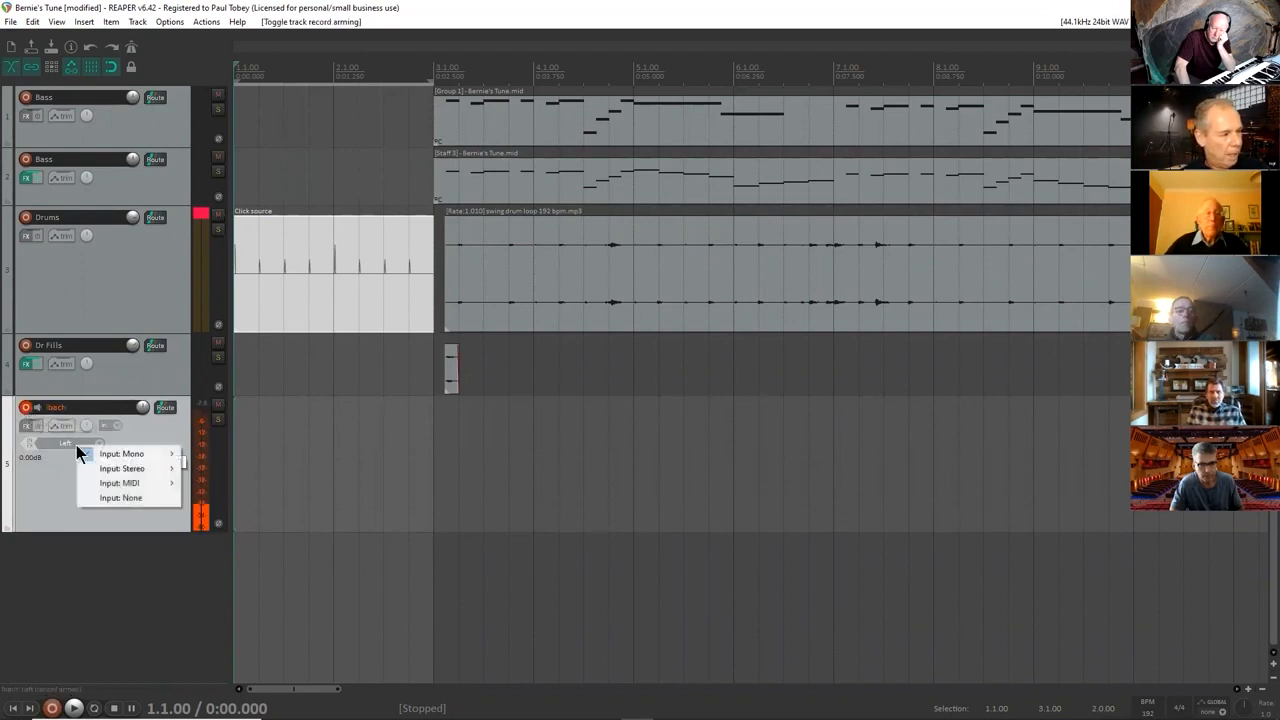
mouse_move(129, 466)
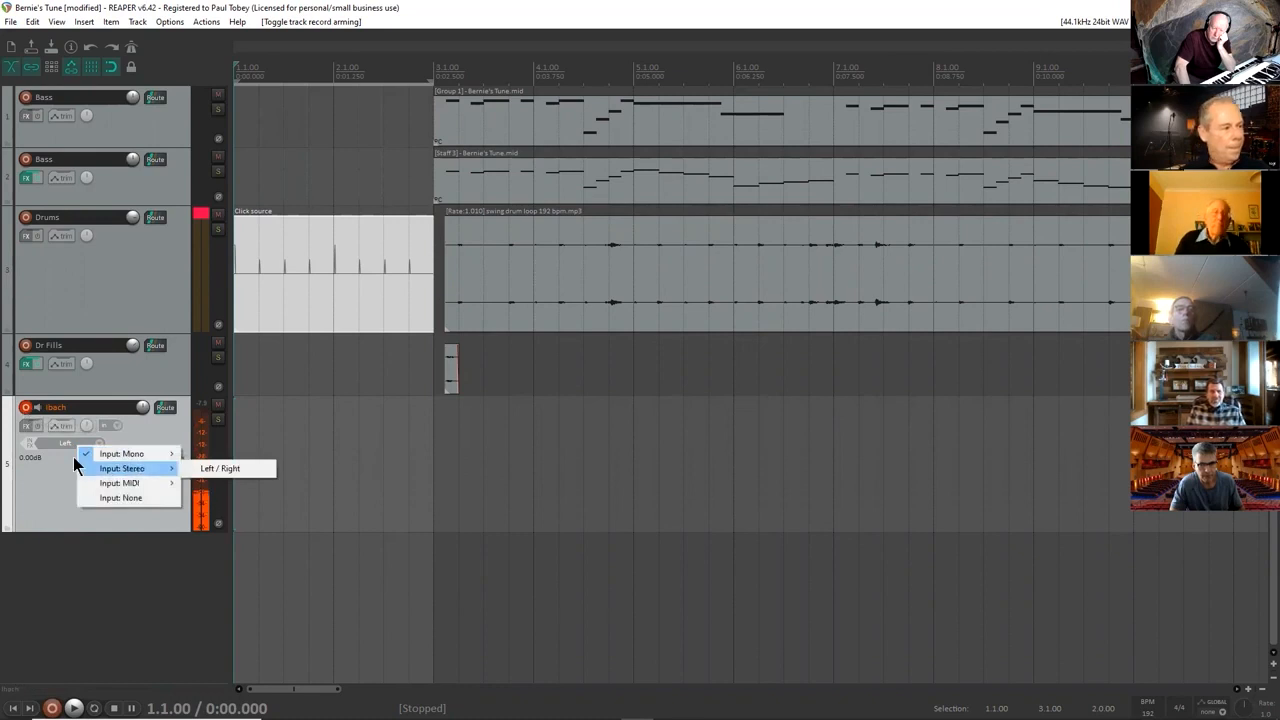
left_click(26, 408)
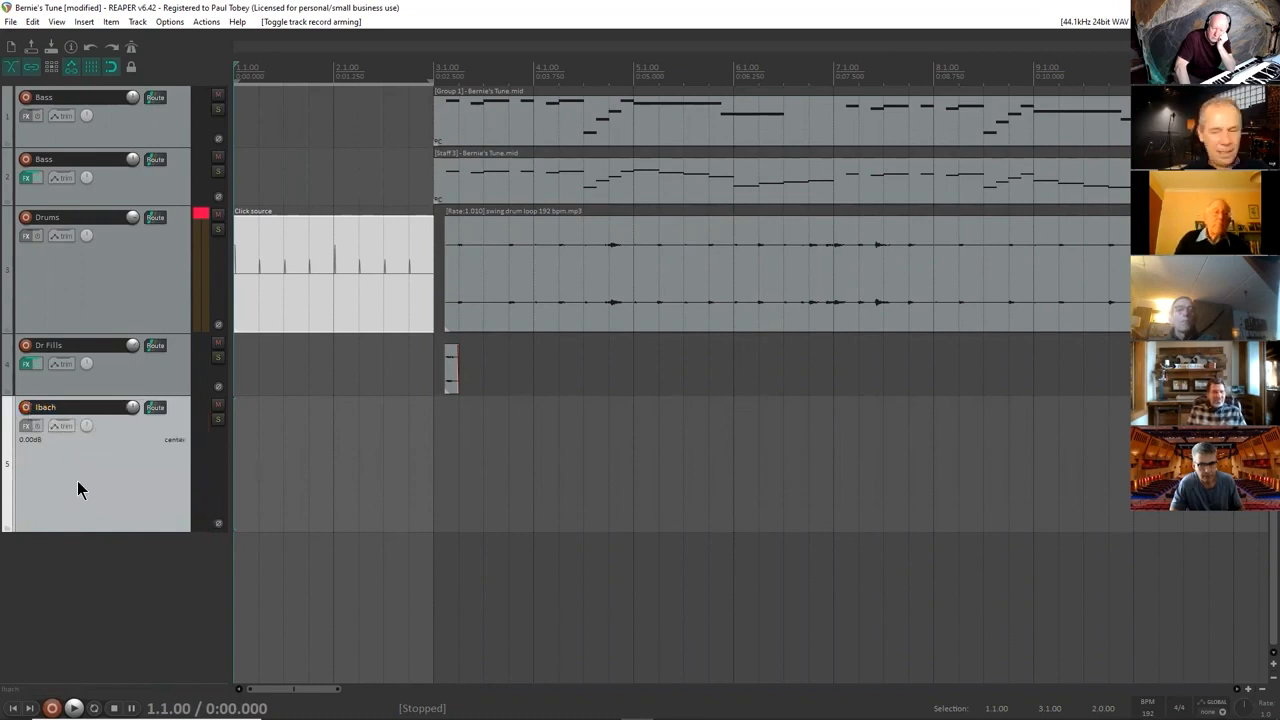
left_click(26, 409)
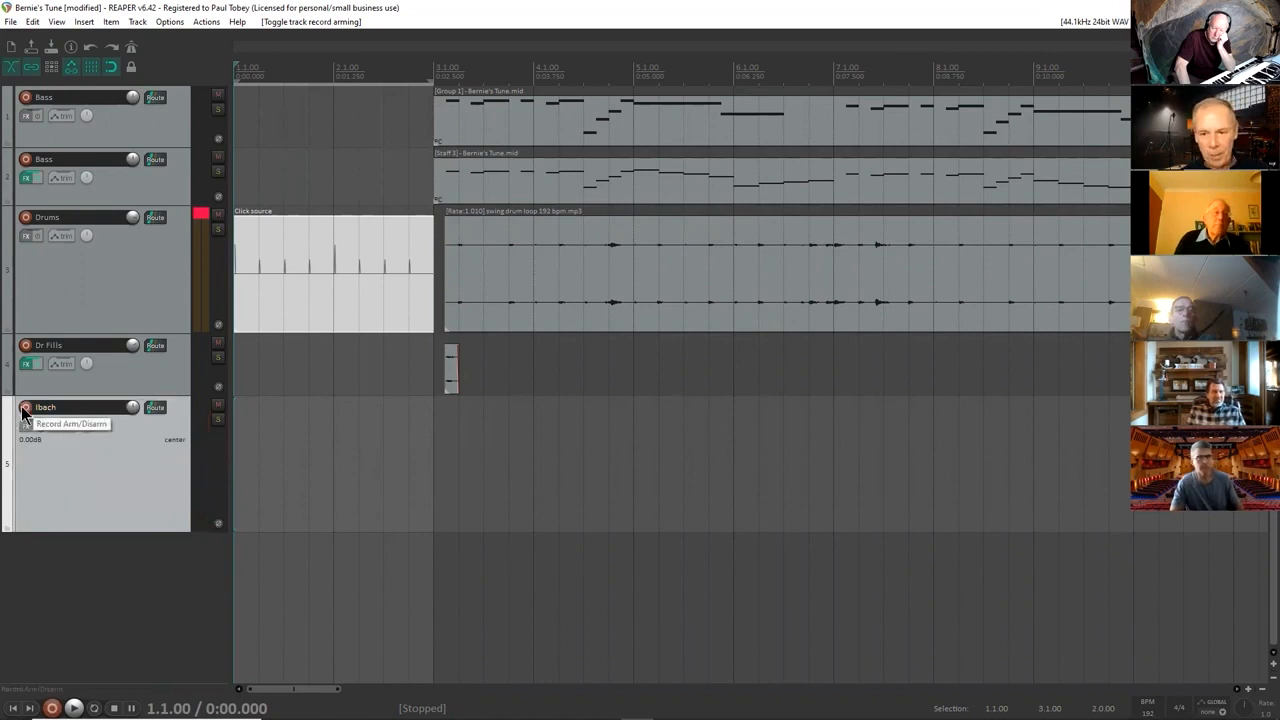
left_click(64, 442)
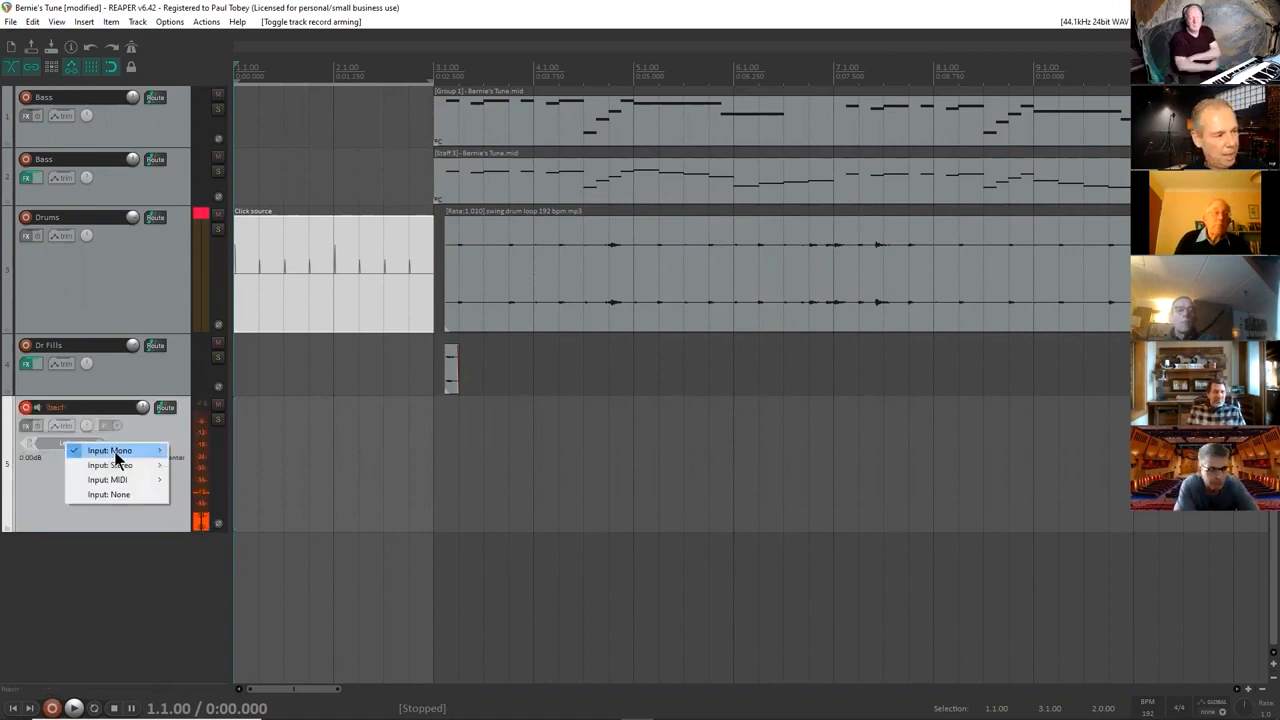
mouse_move(129, 470)
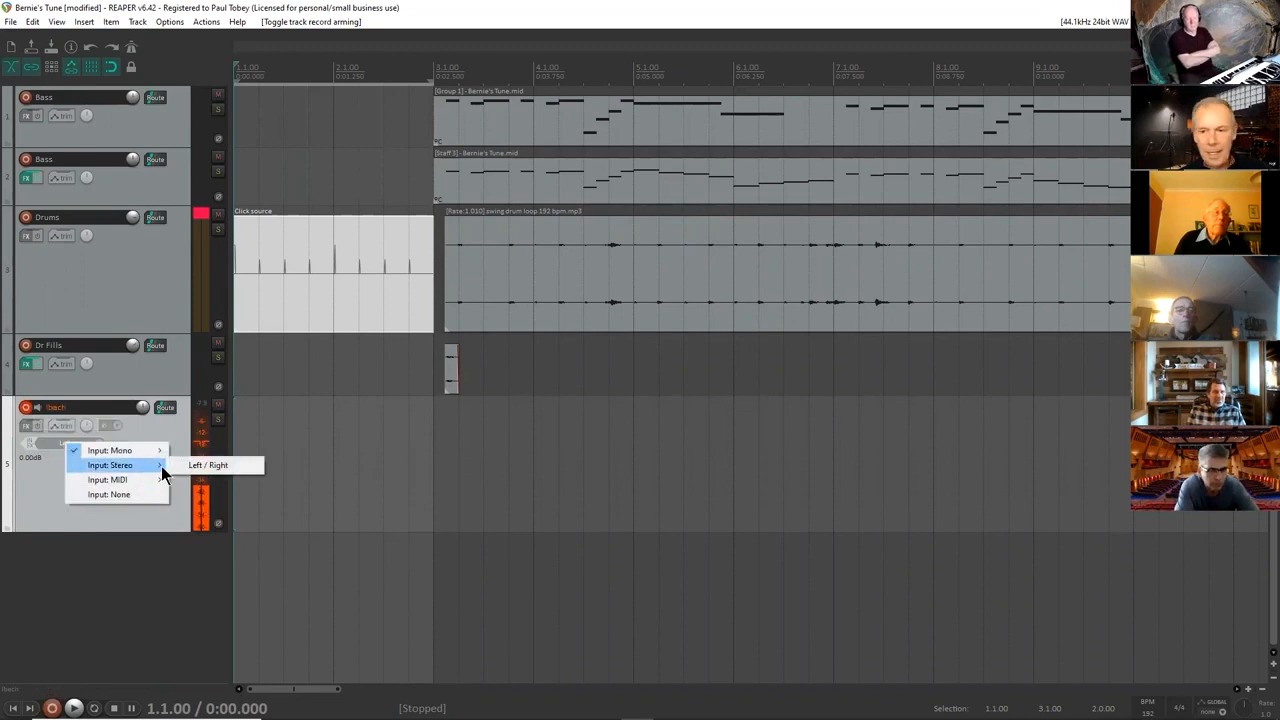
left_click(28, 409)
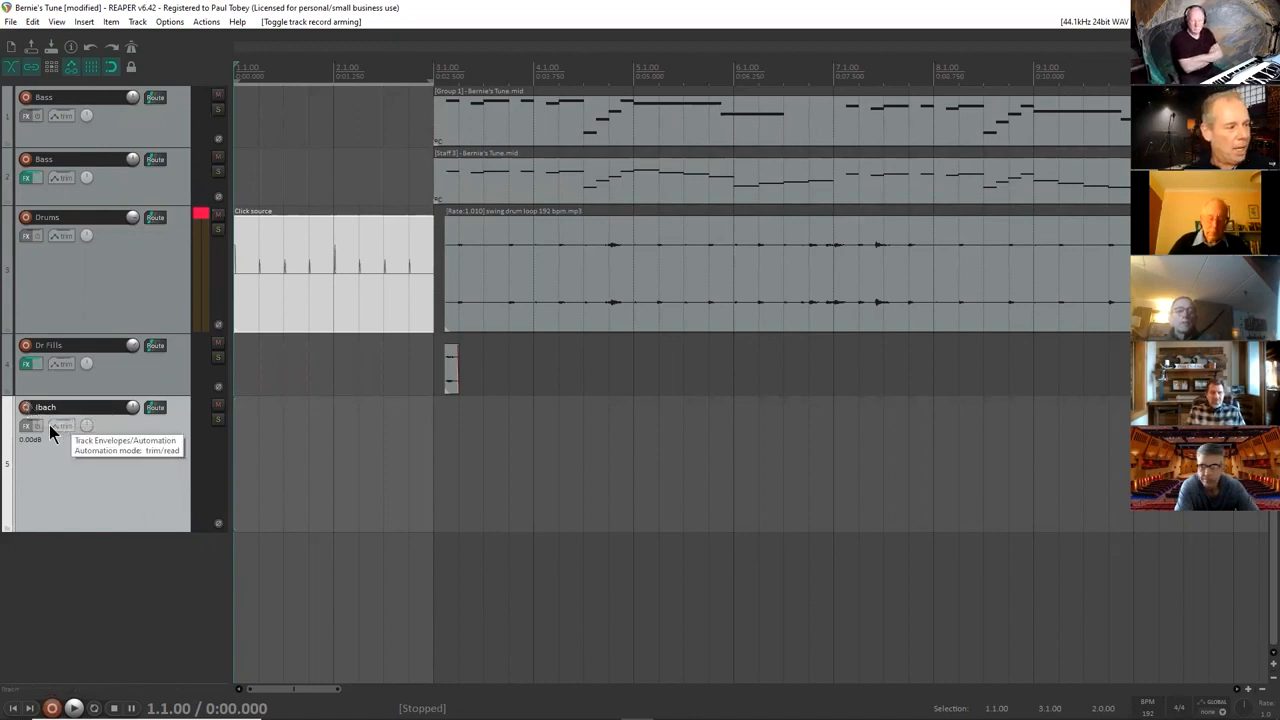
Examine the MIDI record input options of the armed Ibach track, including the virtual keyboard and all MIDI inputs, and disarm it.
left_click(25, 407)
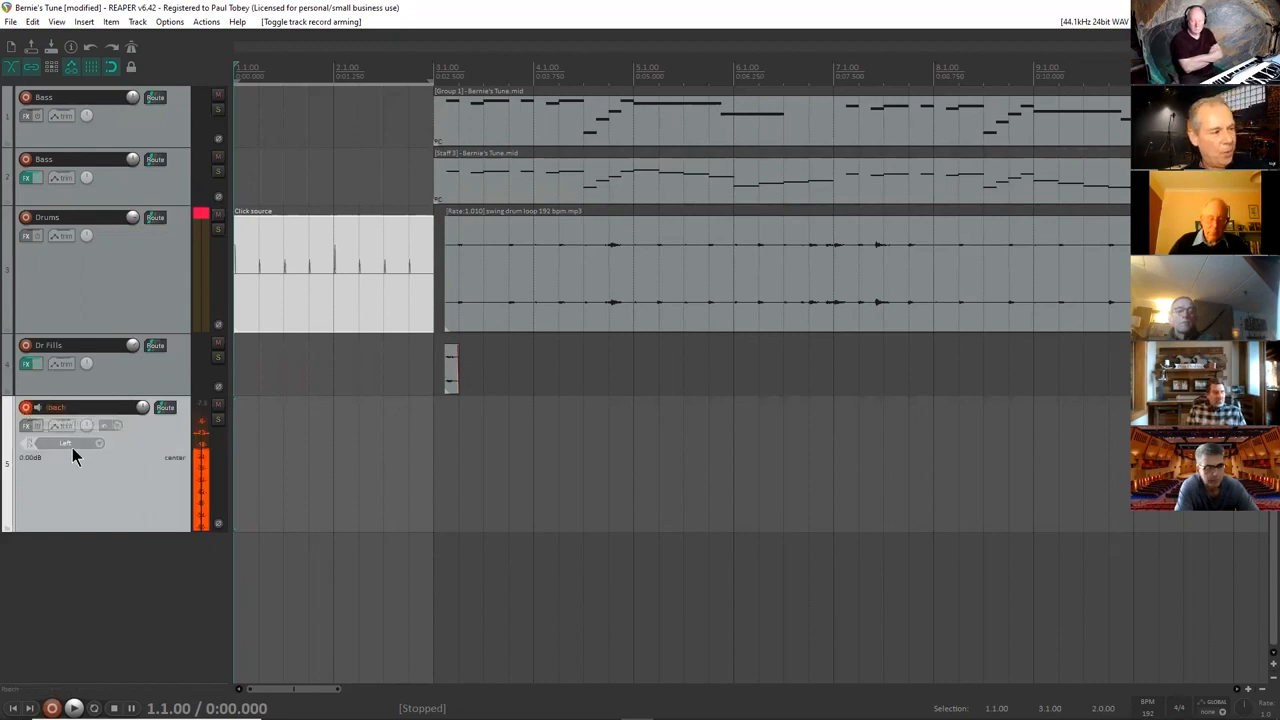
left_click(72, 446)
mouse_move(112, 486)
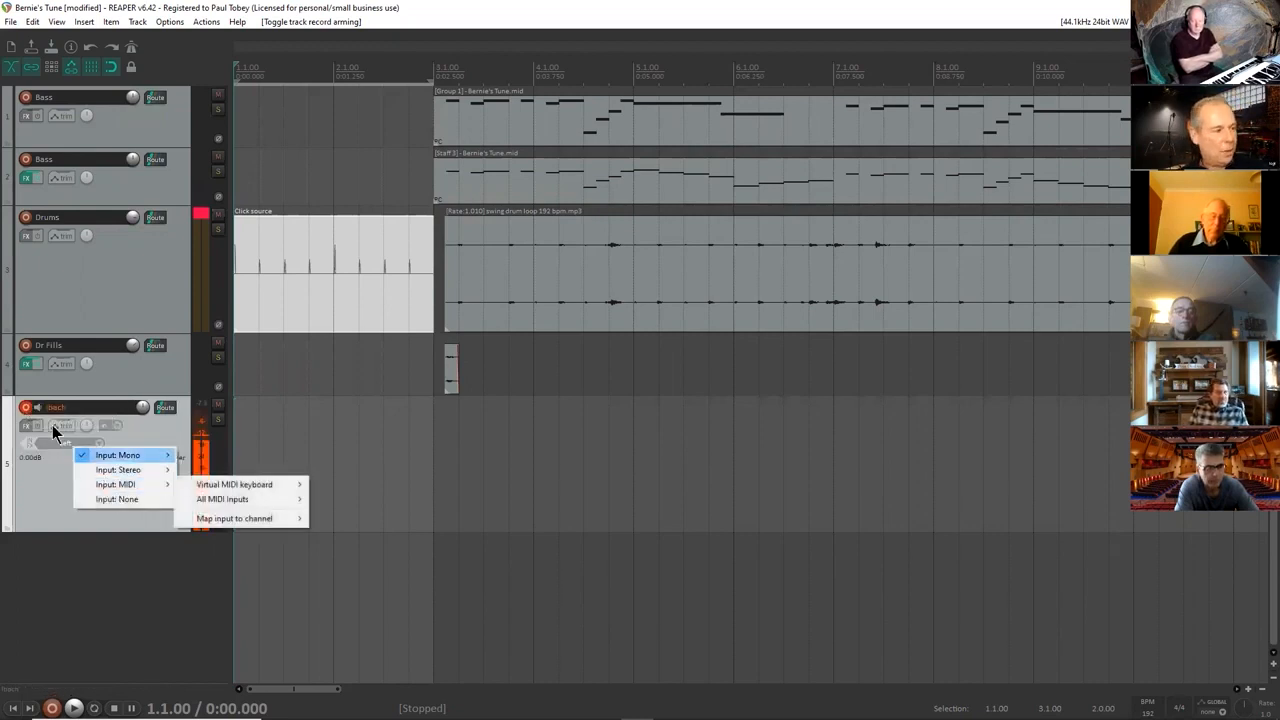
left_click(25, 407)
left_click(25, 407)
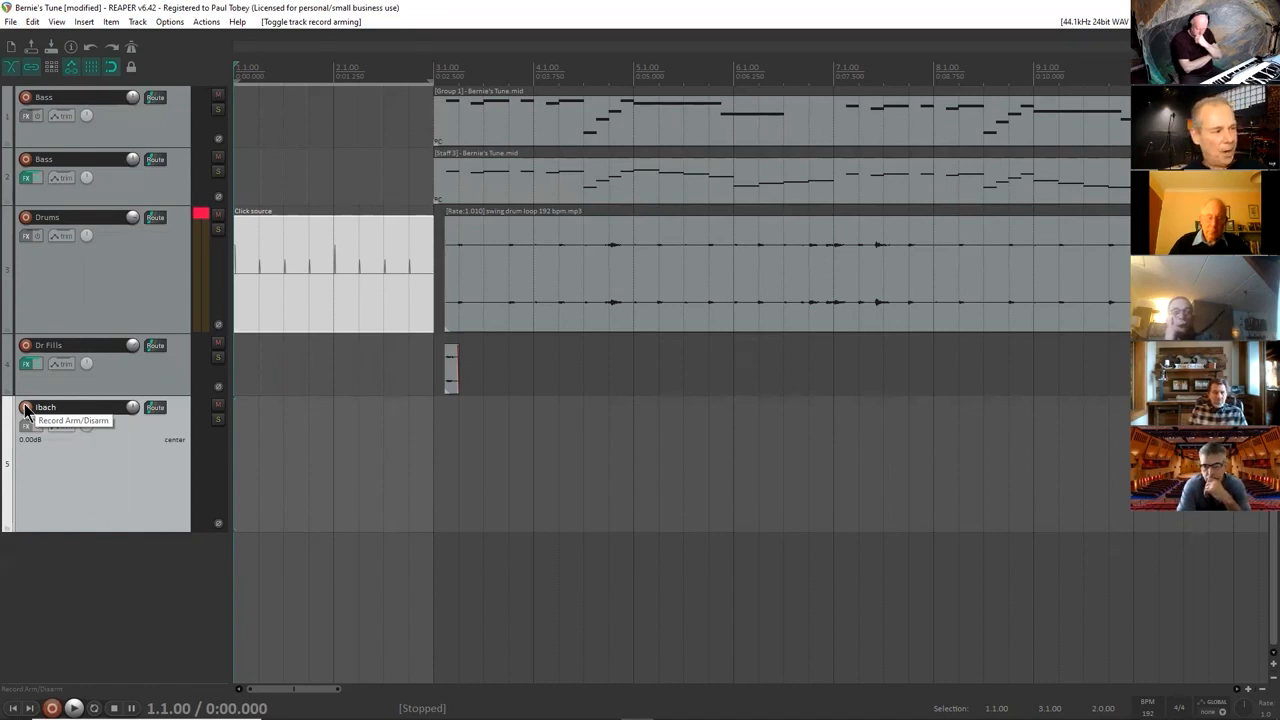
left_click(26, 408)
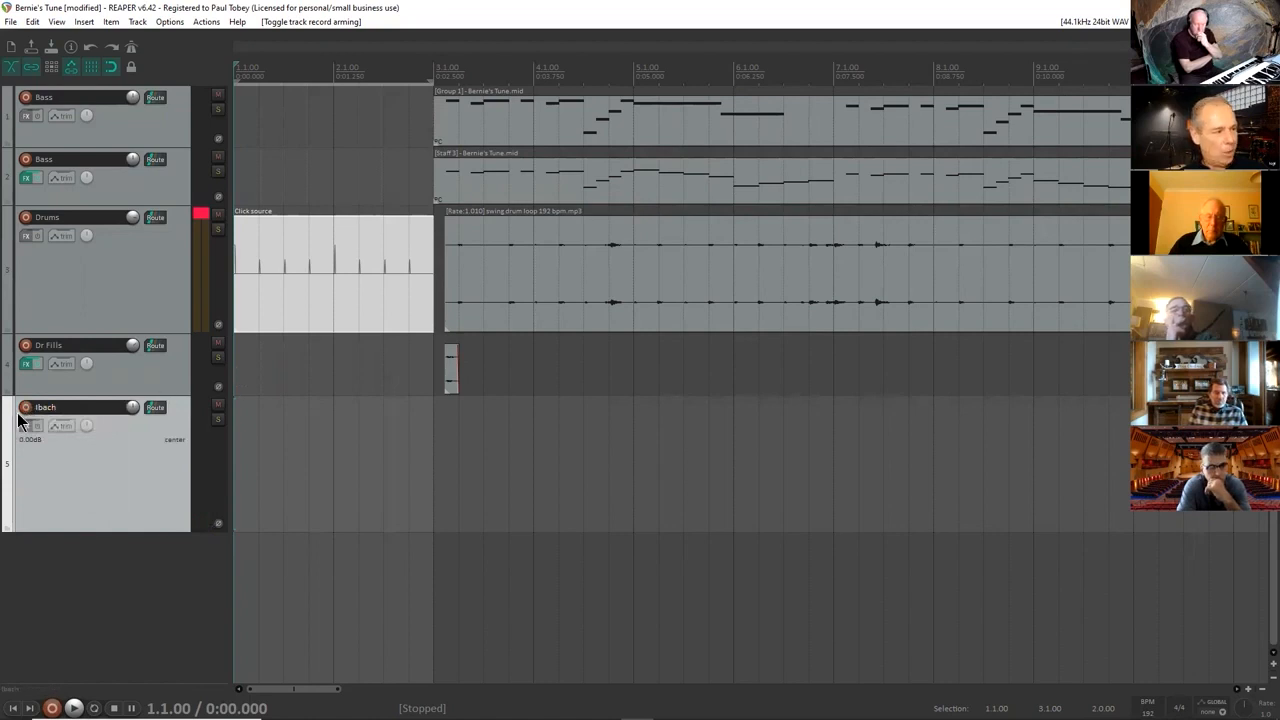
Arm the Ibach track, record a test take from 1.1.00 with the Left input, and save the recorded file.
left_click(24, 413)
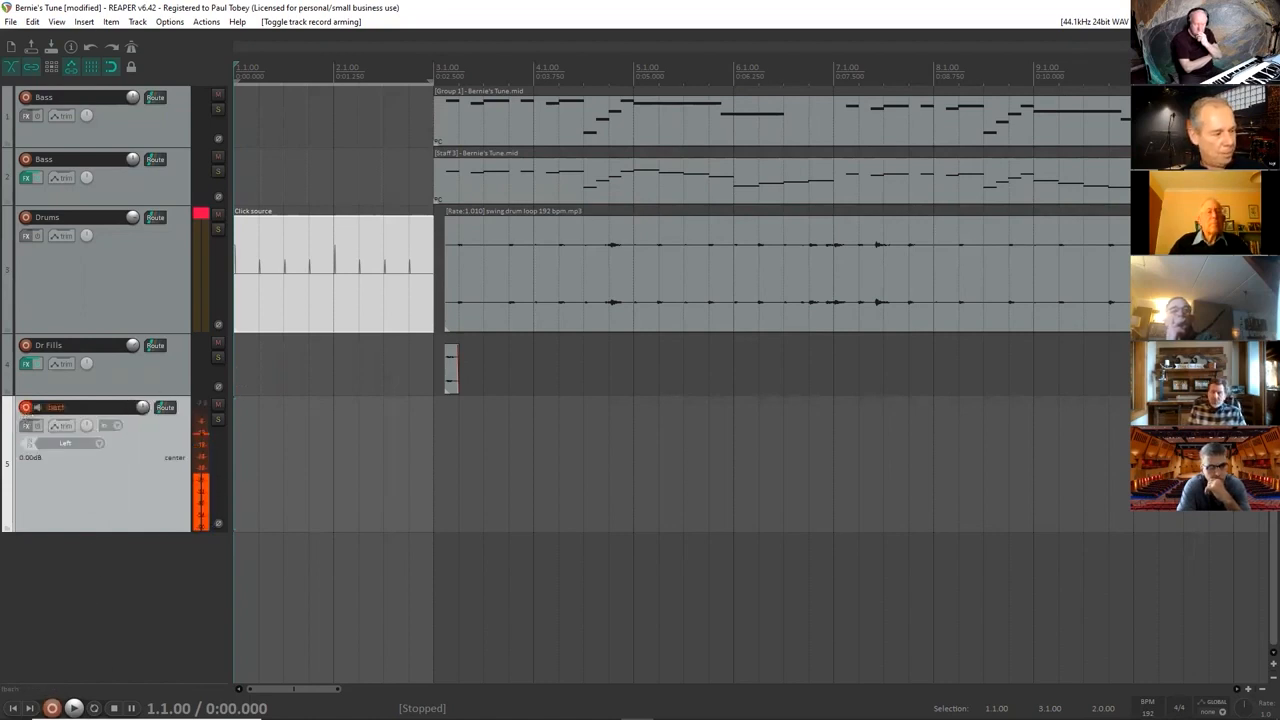
left_click(52, 707)
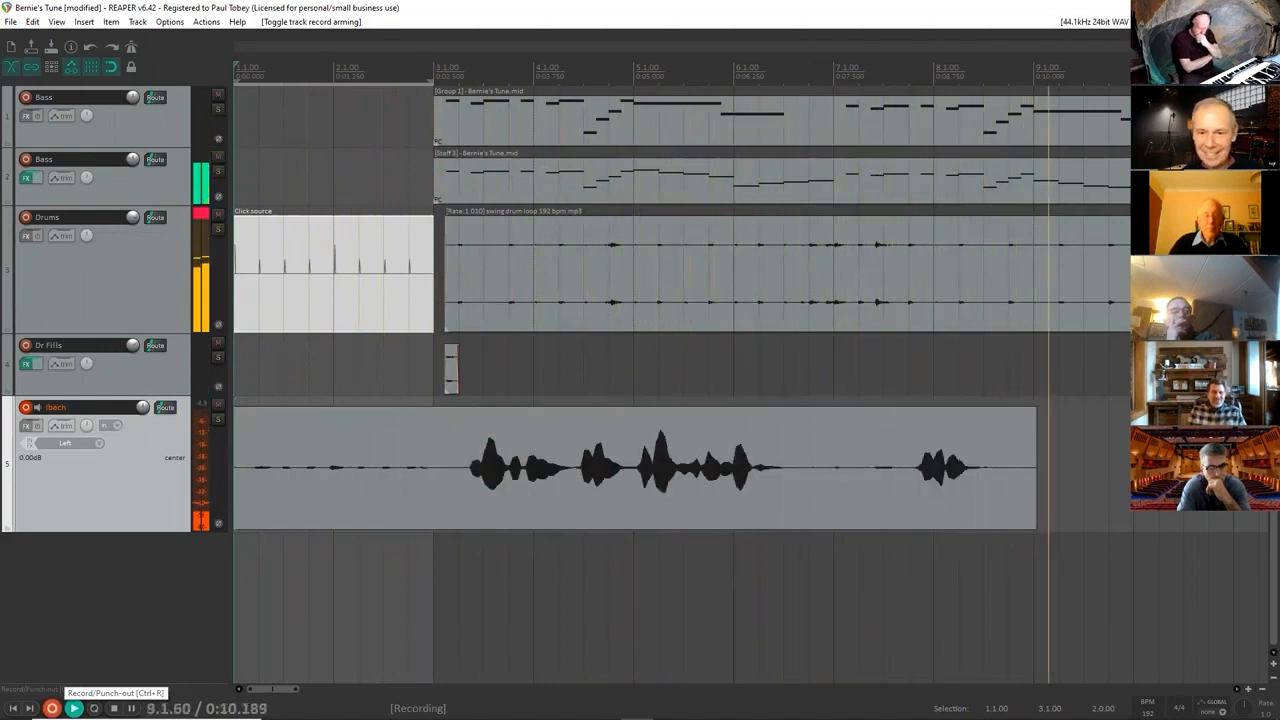
key("space")
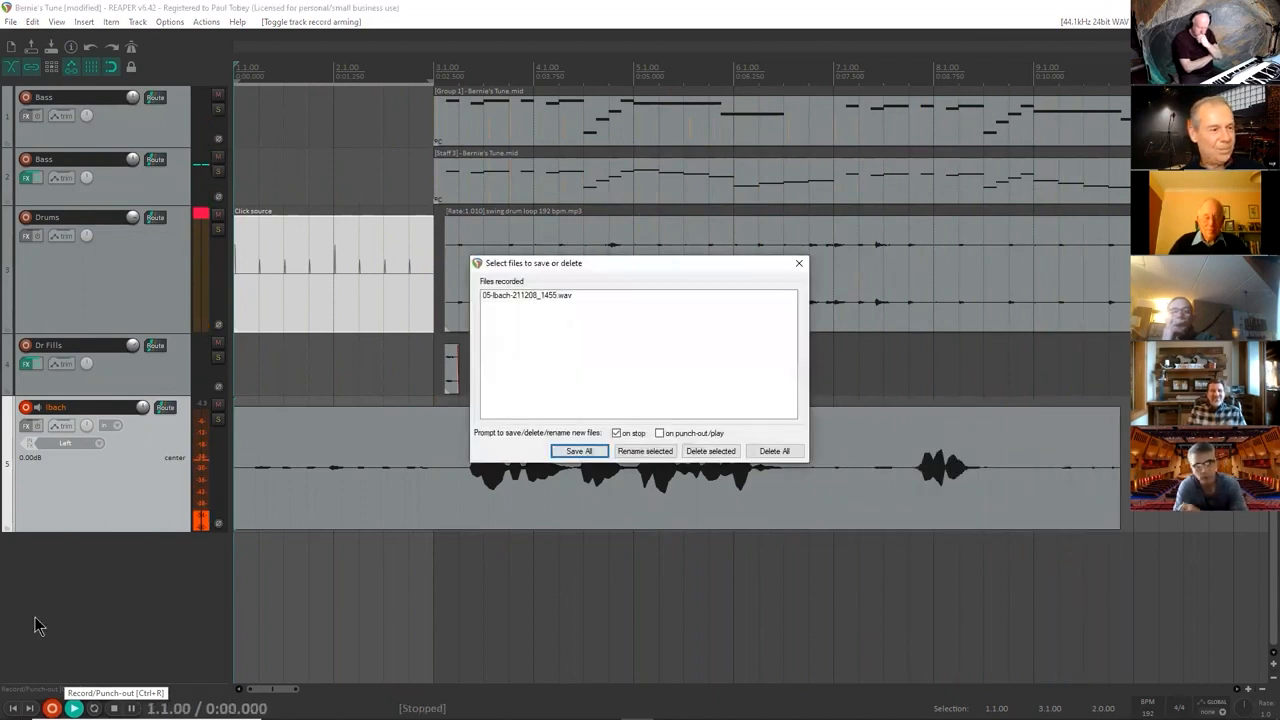
left_click(579, 451)
Replace the test take on the Ibach track with a short new recording starting at 4.4.00, and disarm the track.
left_click(610, 498)
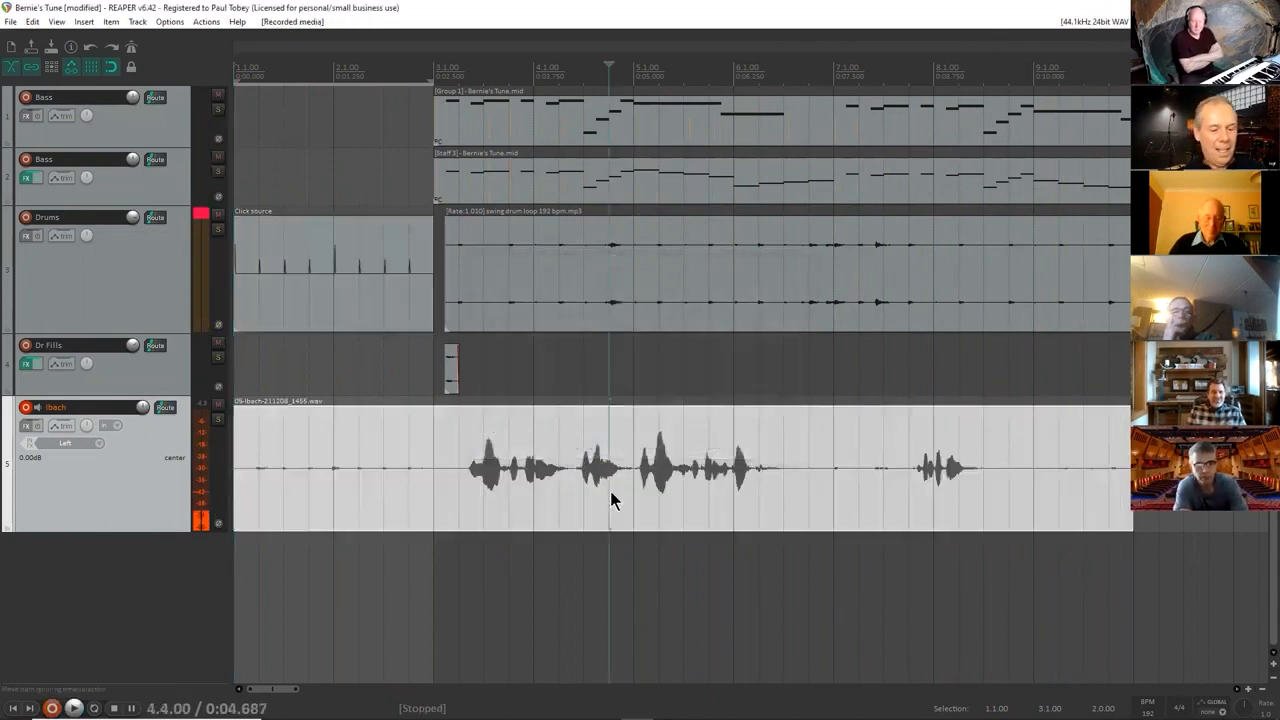
key("Delete")
left_click(52, 708)
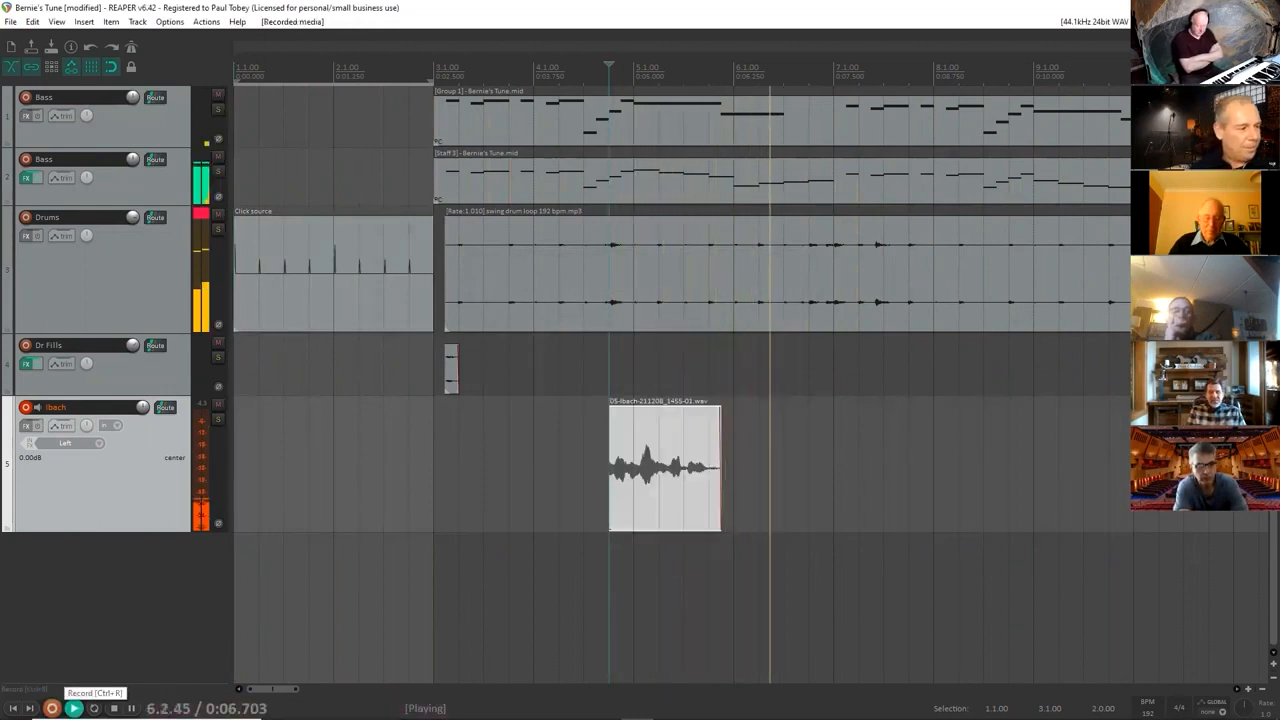
left_click(27, 408)
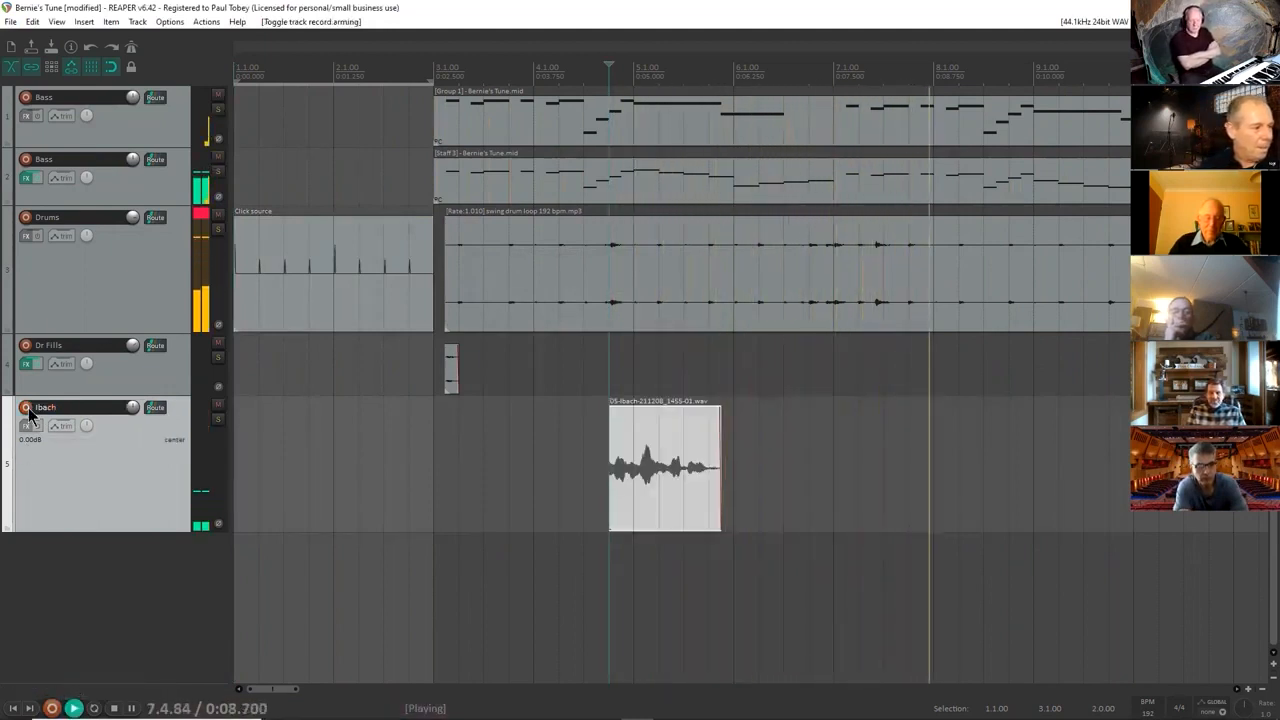
Stop playback and delete the short test recording from the Ibach track.
key("space")
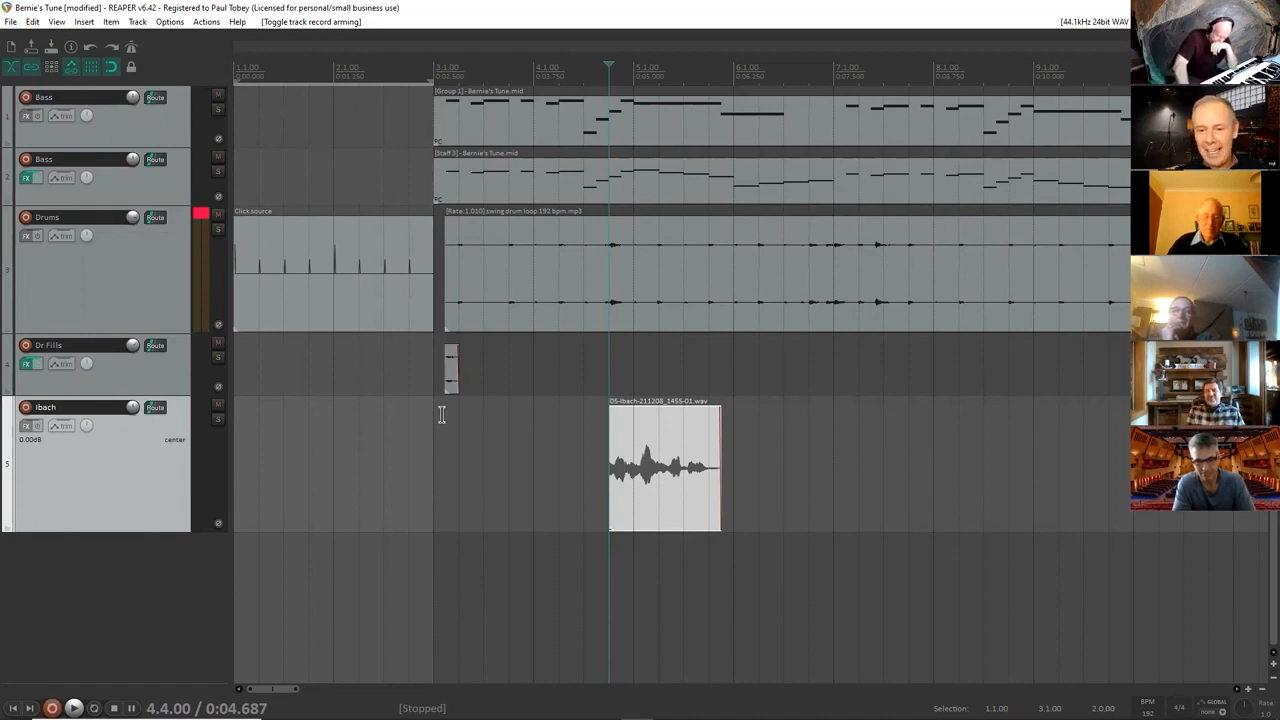
left_click(709, 448)
scroll(709, 447, "down", 2)
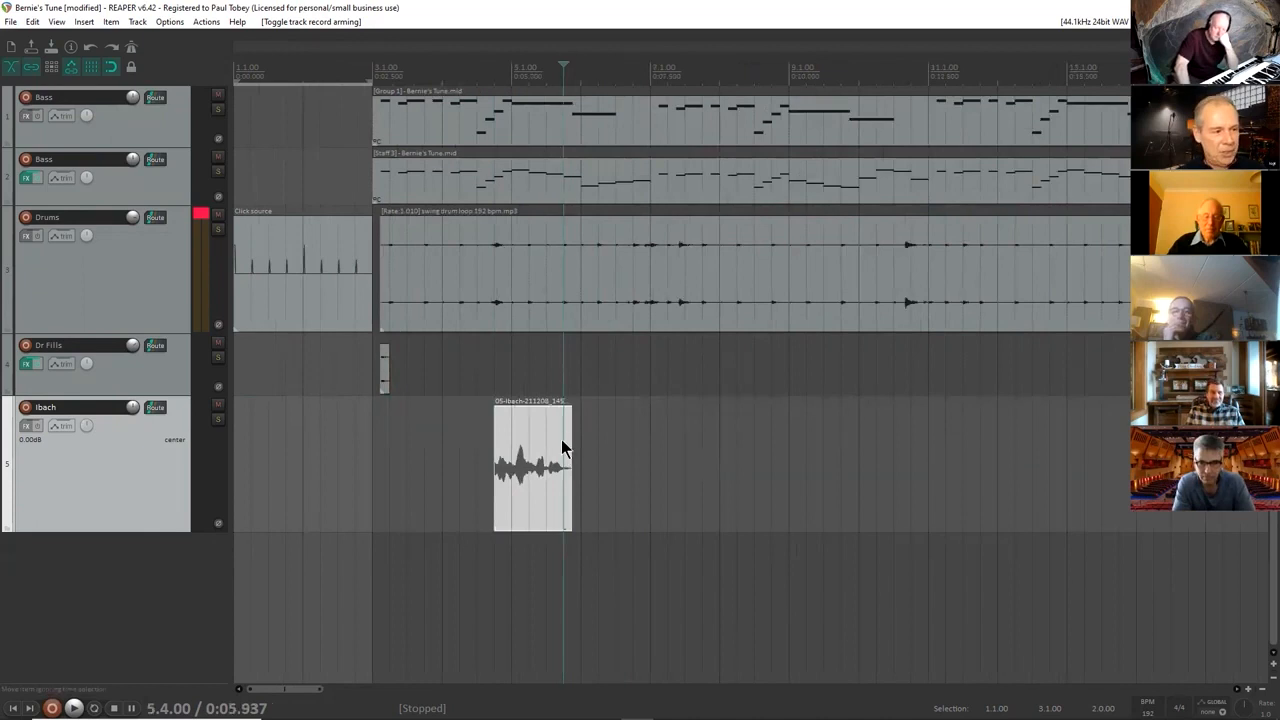
key("Delete")
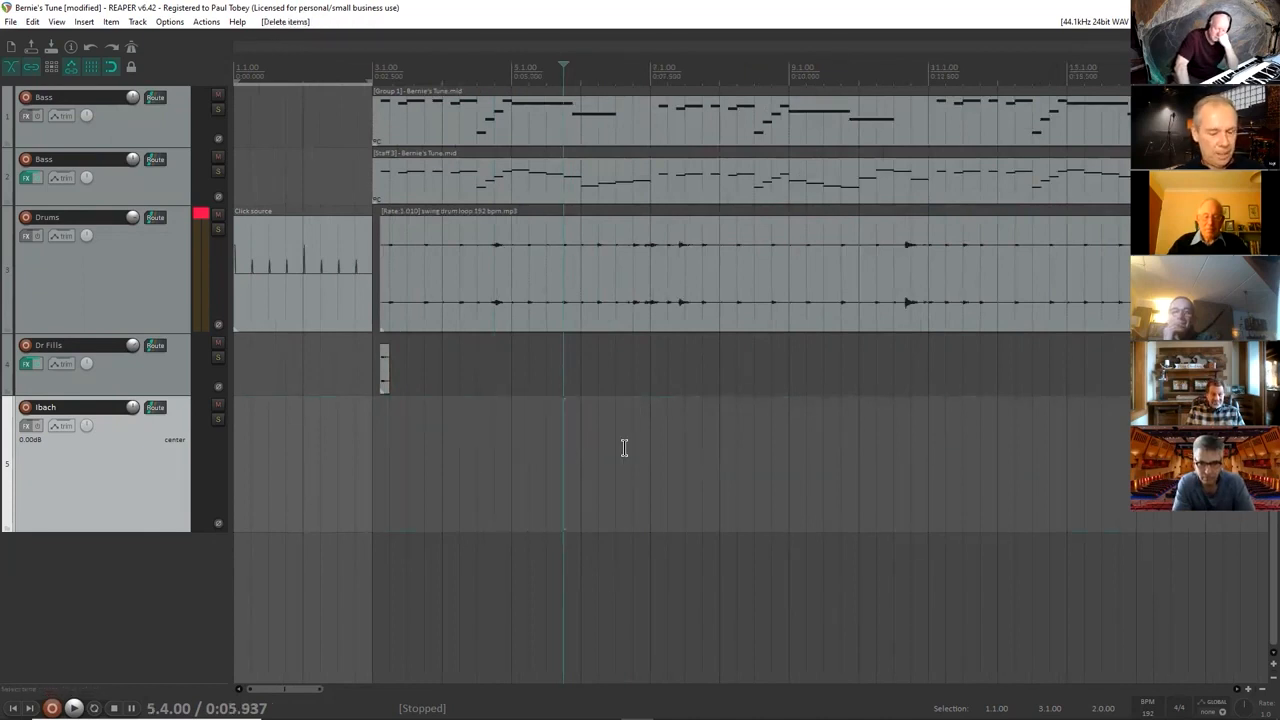
Make a time selection from 34.3.00 to 62.3.00 and set the record mode to time selection auto punch.
scroll(626, 446, "down", 3)
scroll(647, 448, "down", 3)
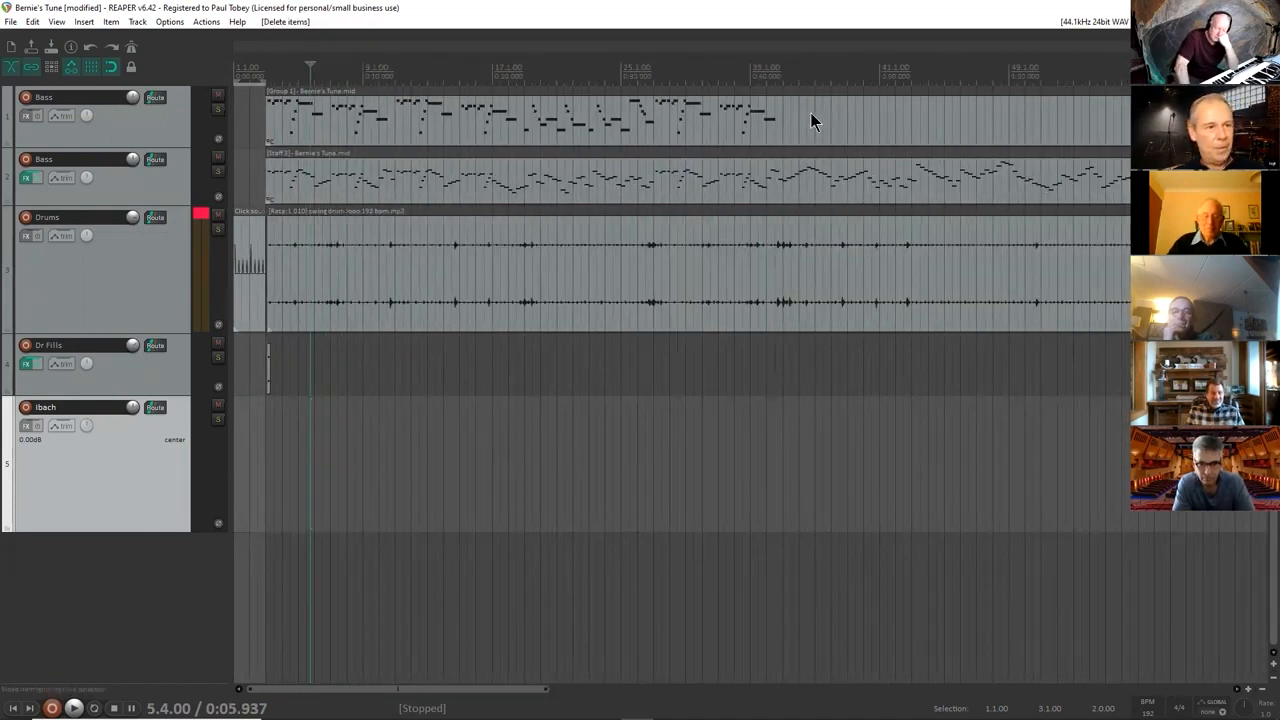
left_click_drag(776, 73, 1232, 78)
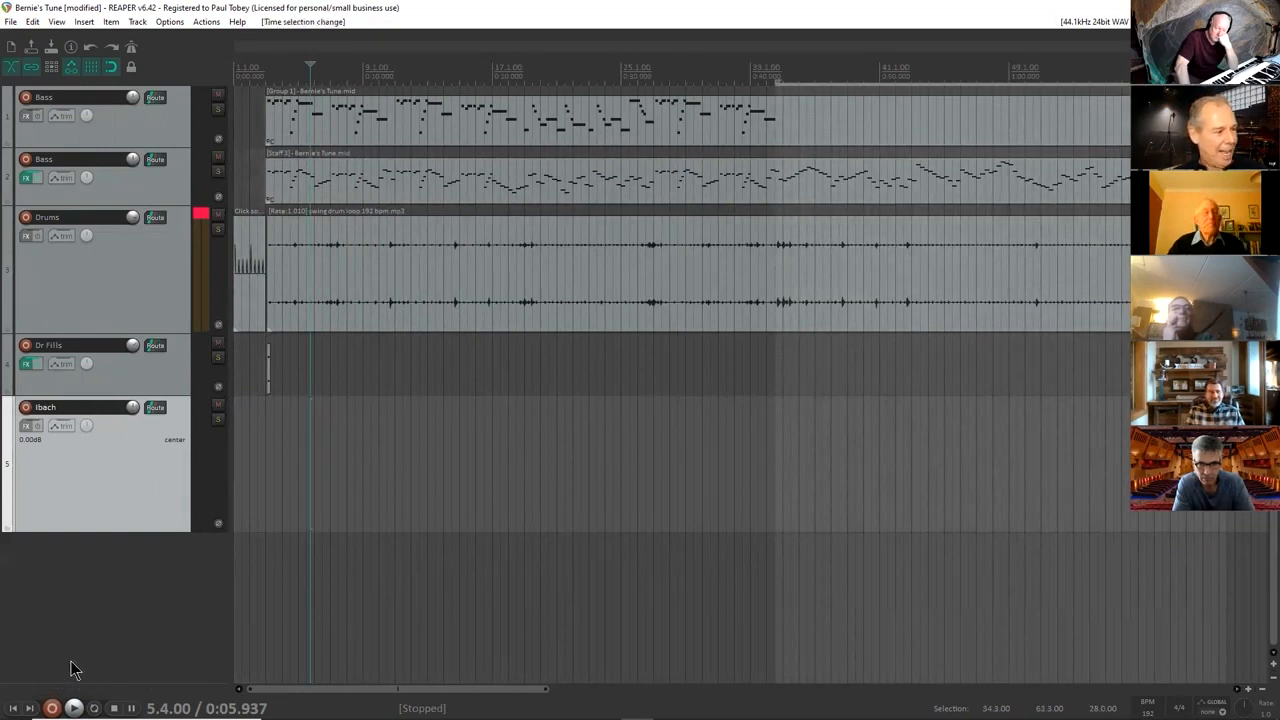
right_click(51, 708)
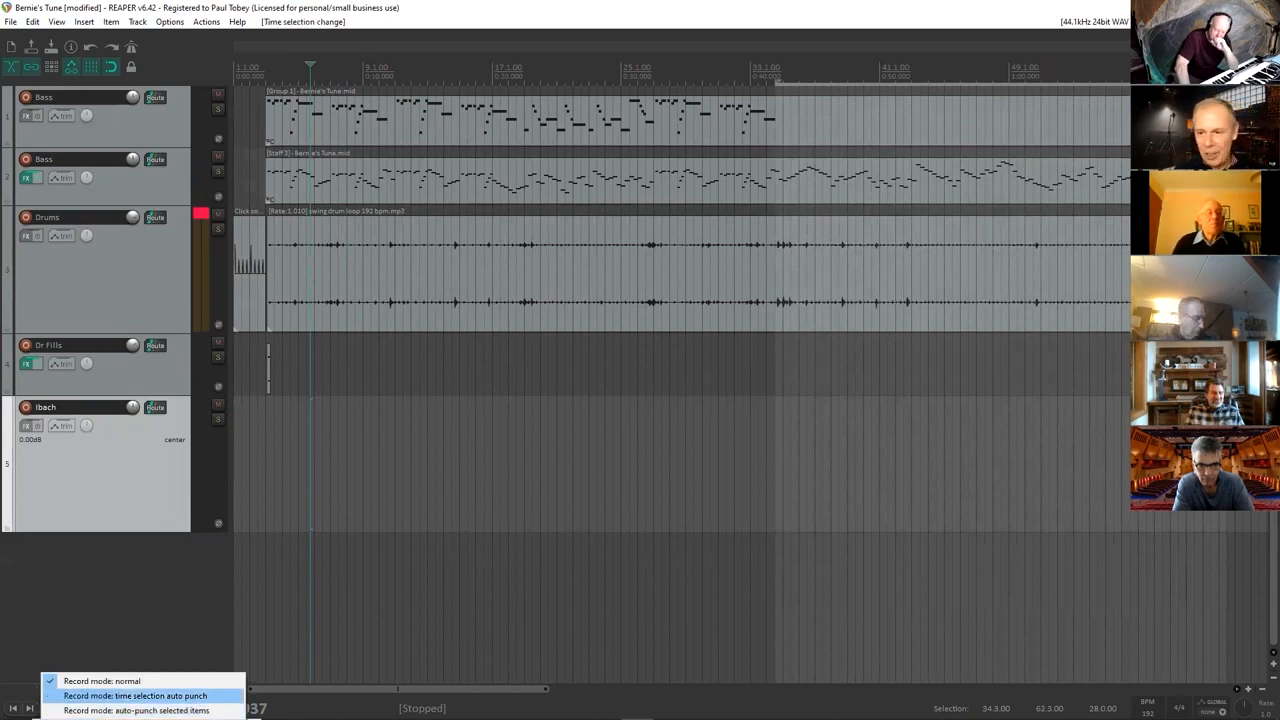
left_click(136, 696)
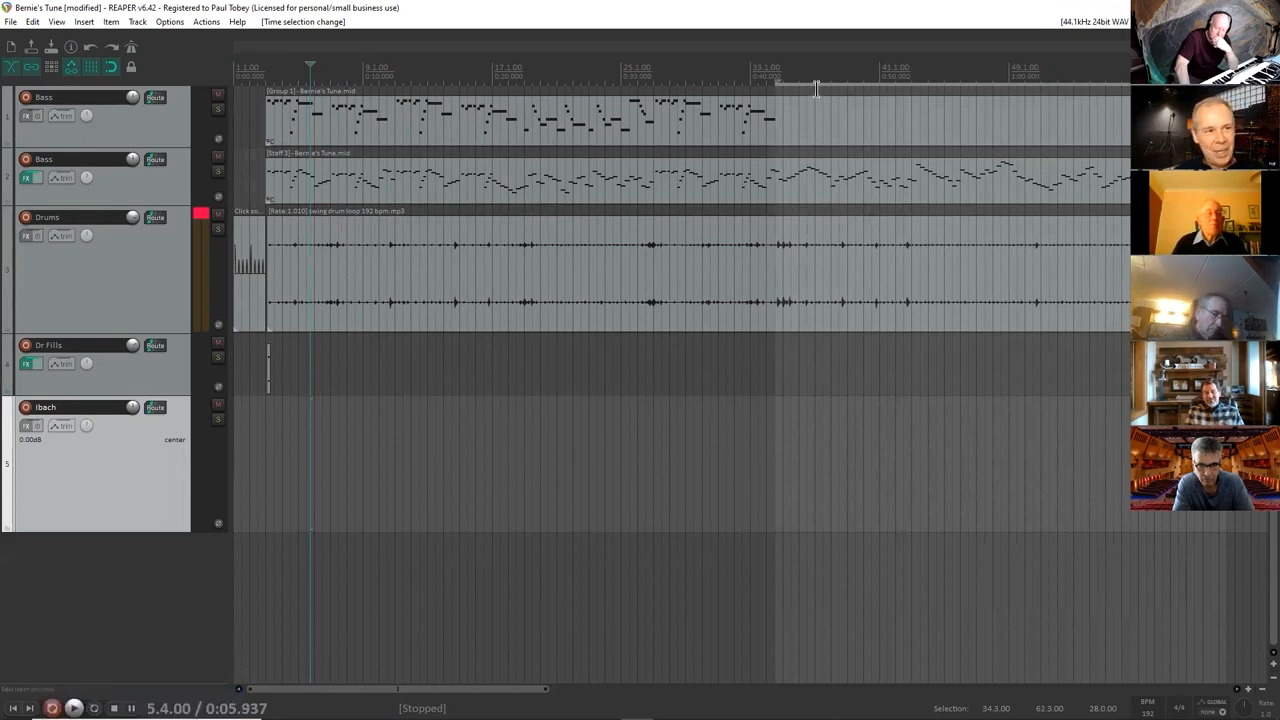
Arm the Ibach track and record an auto-punch take, starting from 31.1.00 ahead of the time selection.
left_click(779, 72)
scroll(779, 72, "up", 3)
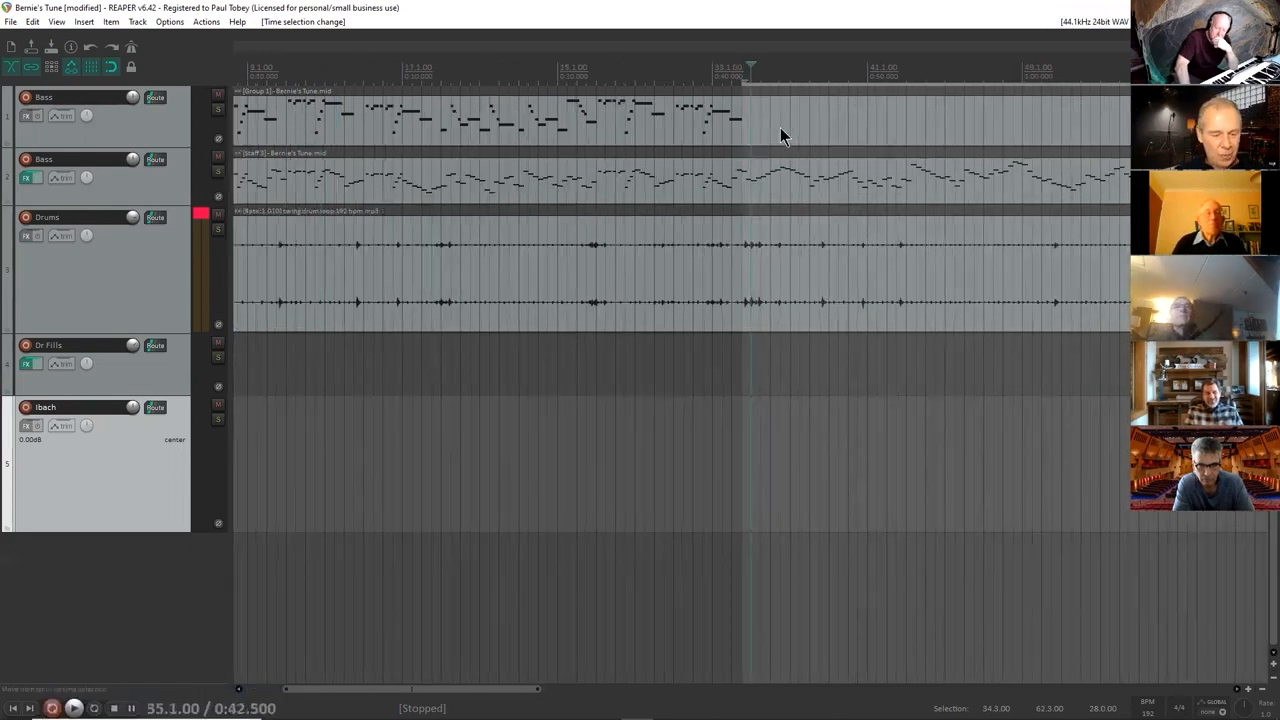
left_click(724, 72)
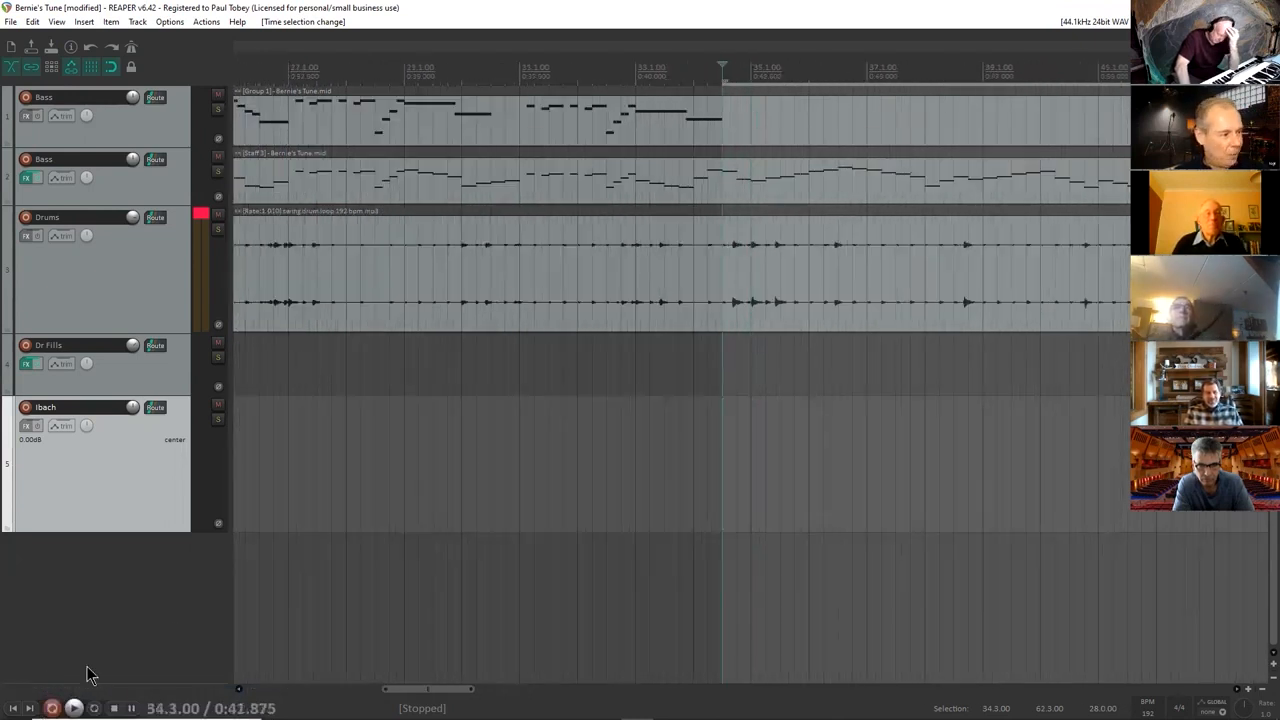
left_click(518, 72)
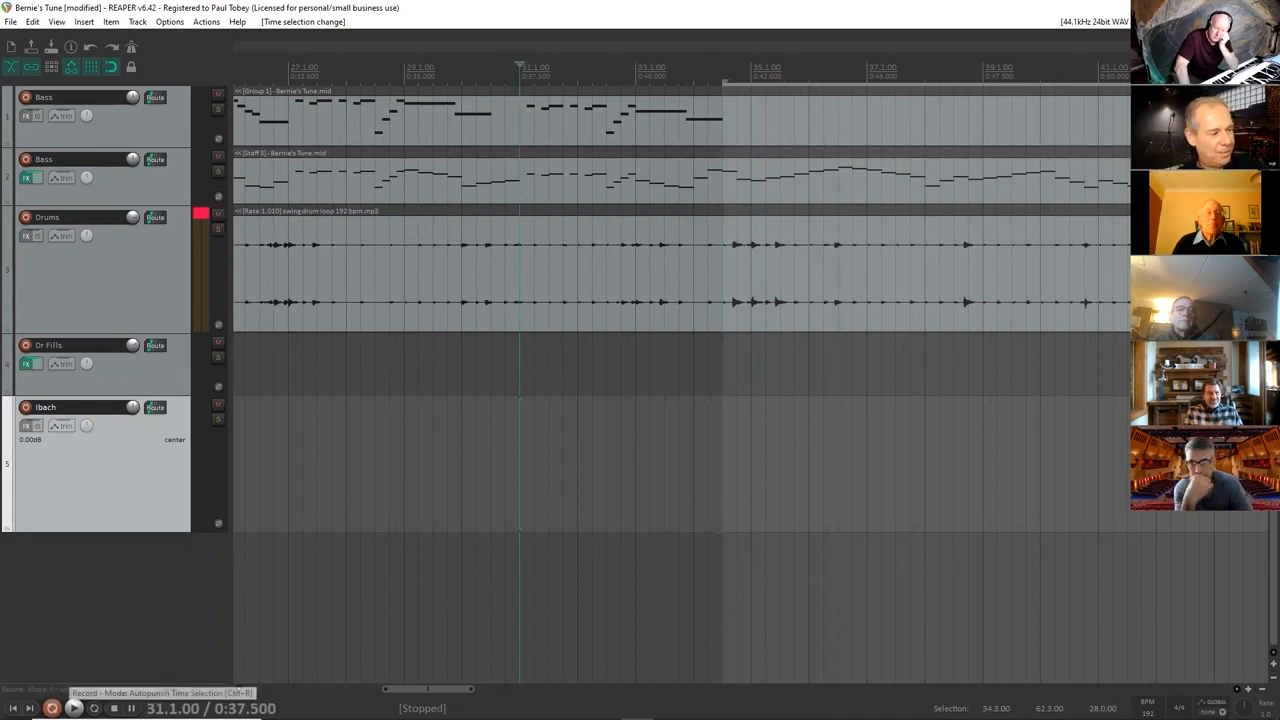
left_click(52, 707)
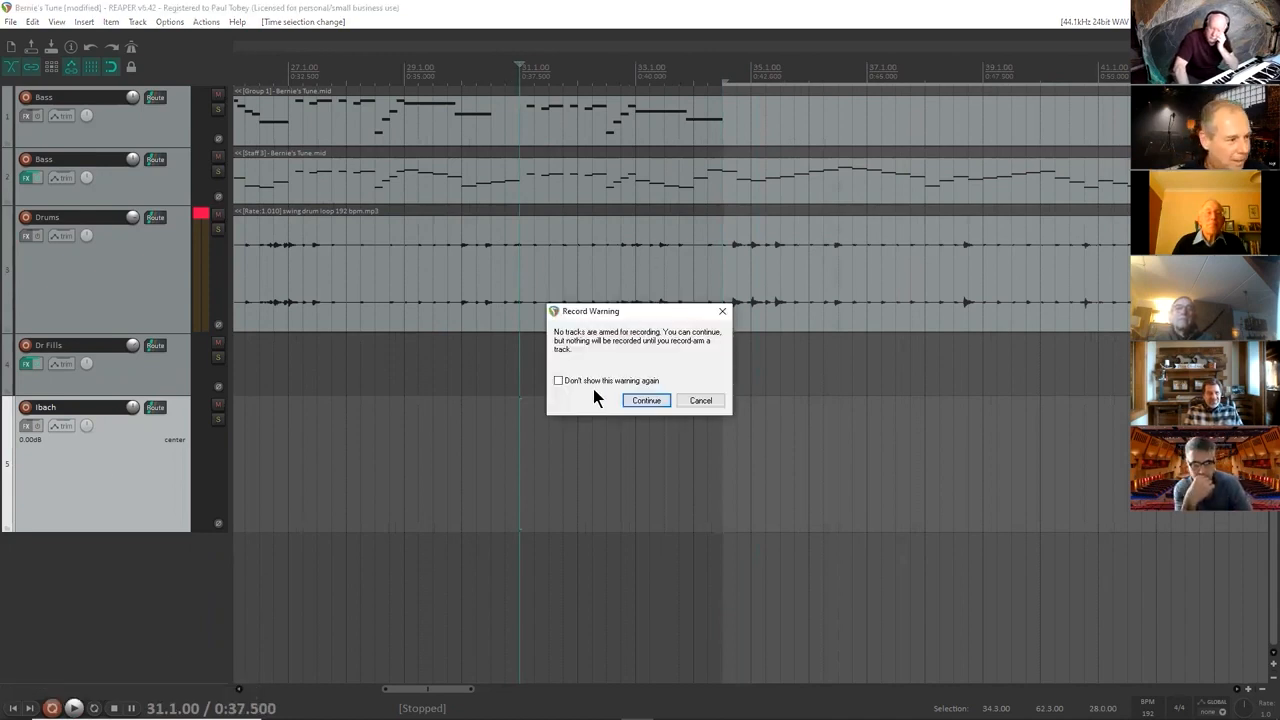
left_click(719, 398)
left_click(22, 408)
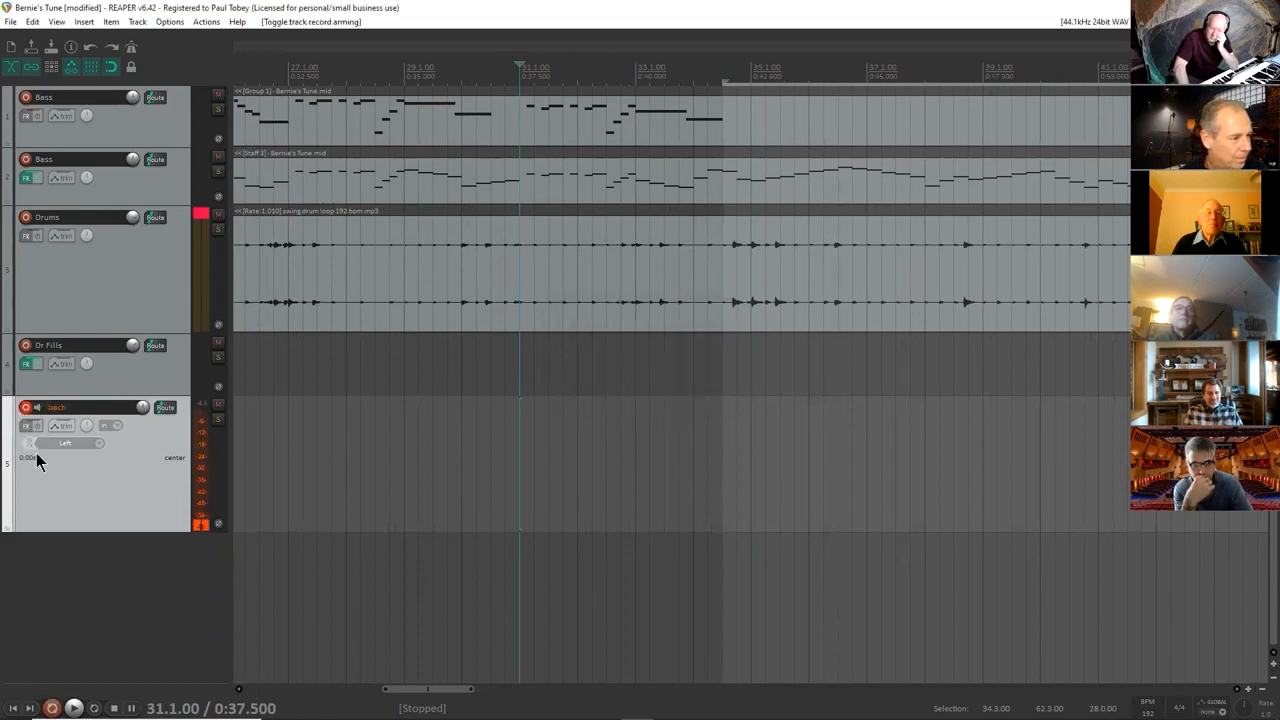
left_click(52, 708)
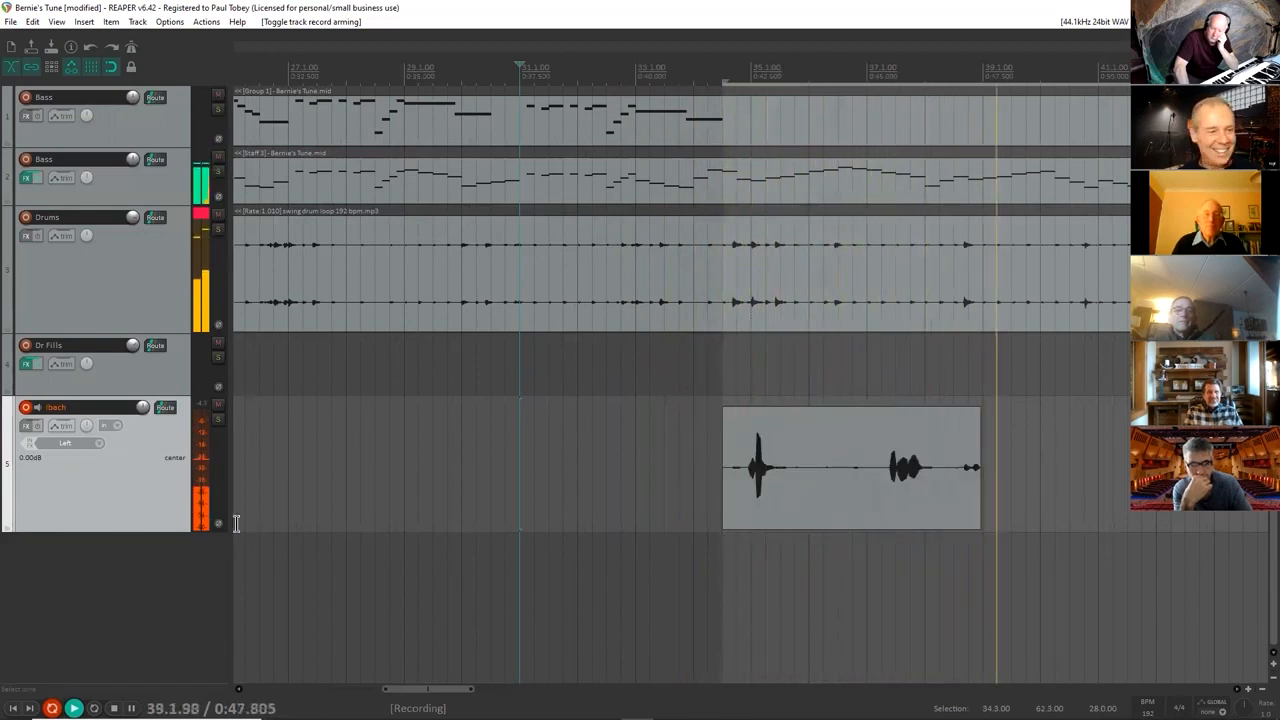
key("space")
Delete the punched-in take and record a short replacement on the Ibach track from 36.1.00 inside the time selection.
left_click(590, 450)
left_click(810, 519)
key("Delete")
key("ctrl+r")
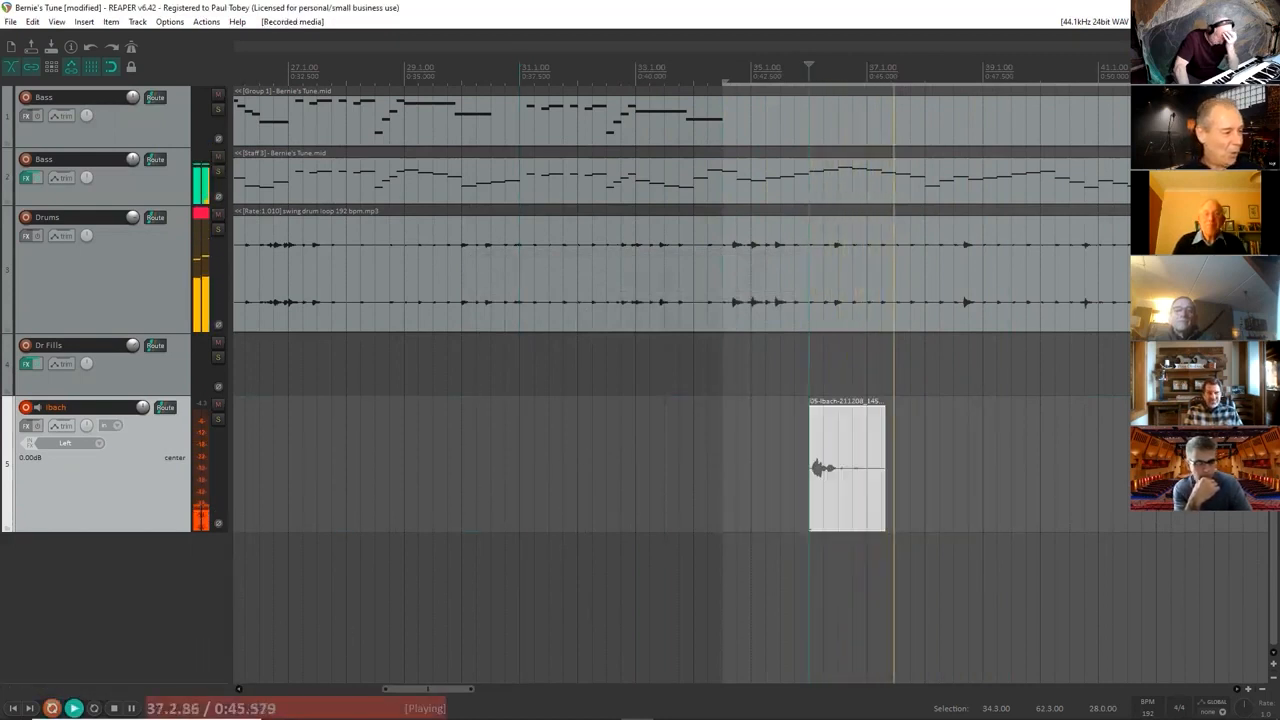
left_click(52, 708)
key("space")
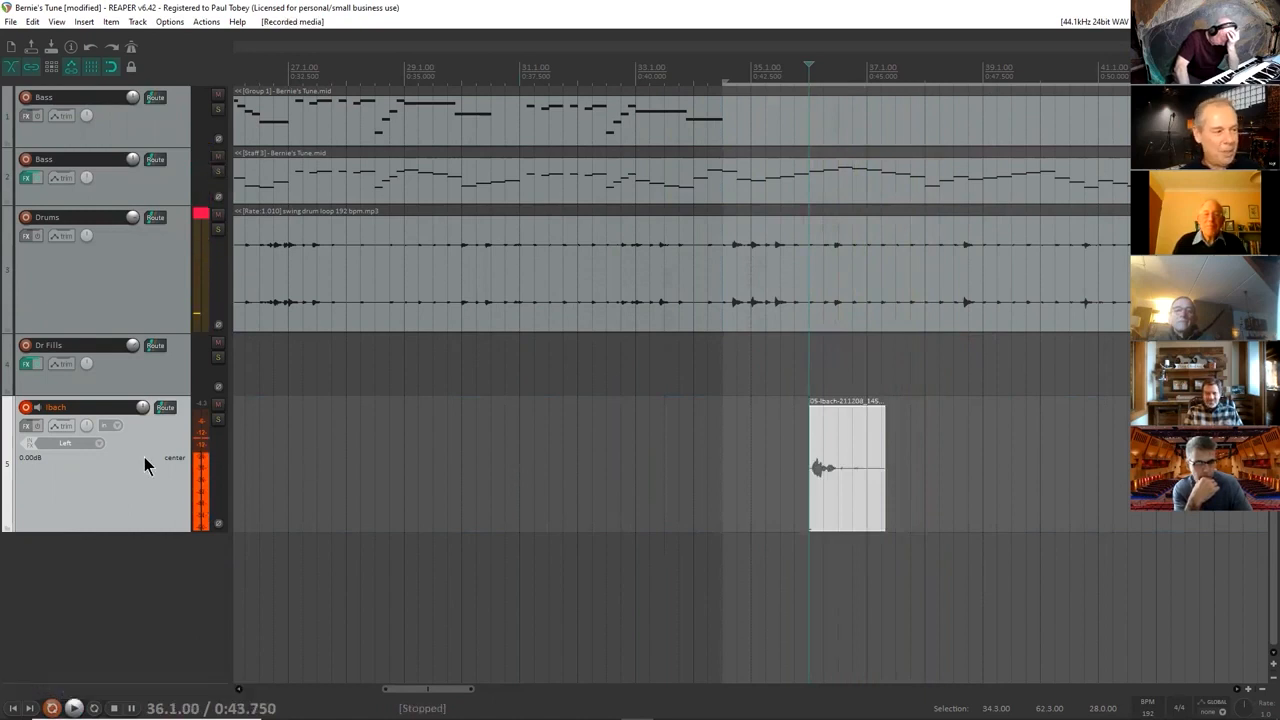
Disarm the Ibach track and delete the short recording at 36.1.00.
left_click(27, 408)
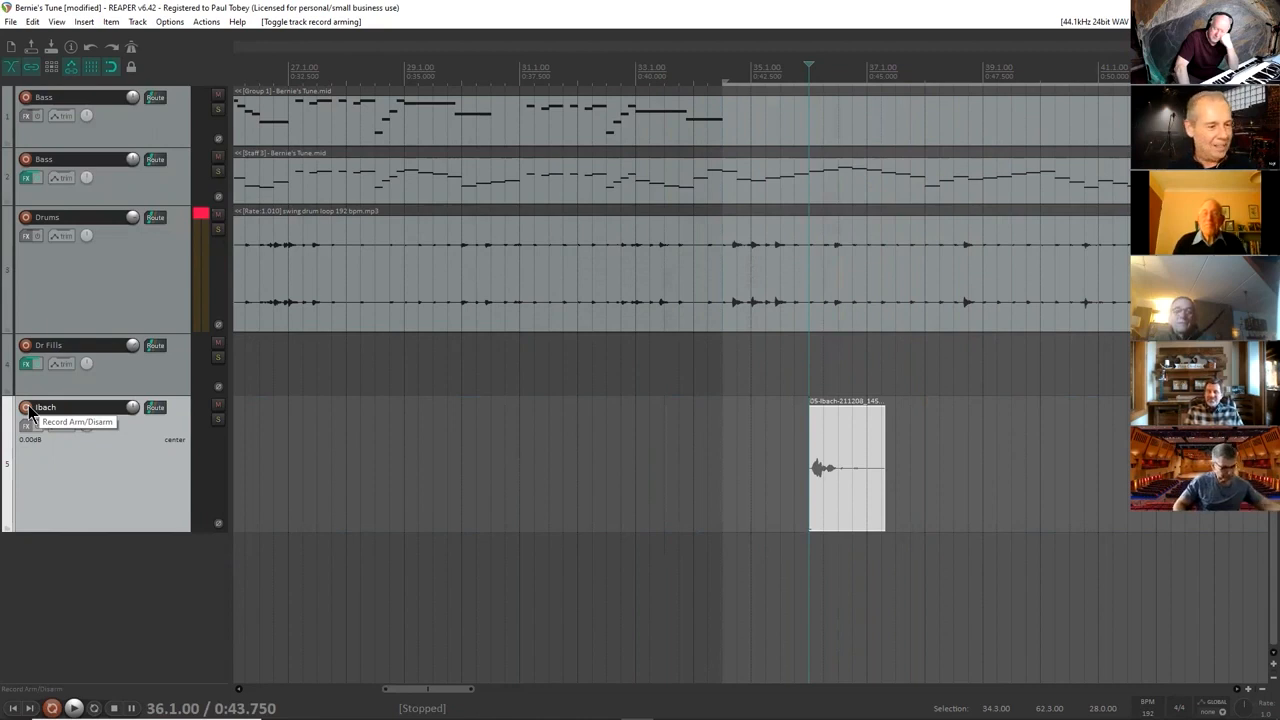
left_click(837, 507)
key("Delete")
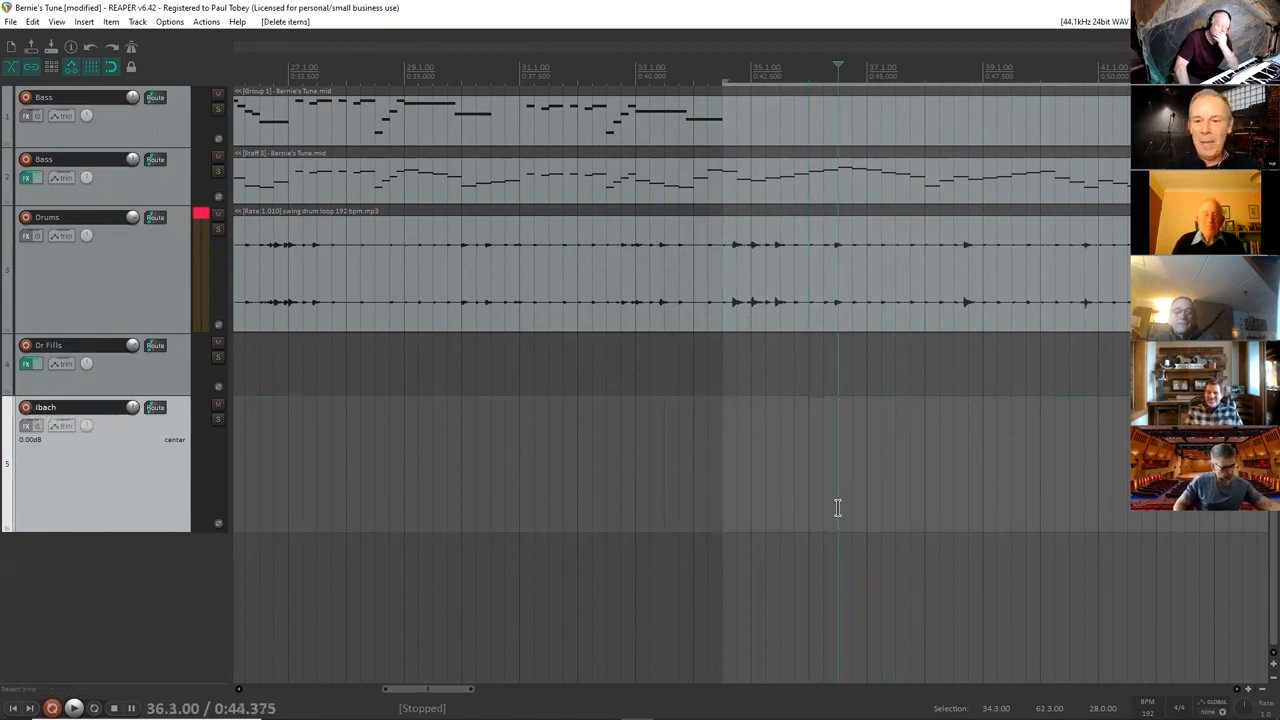